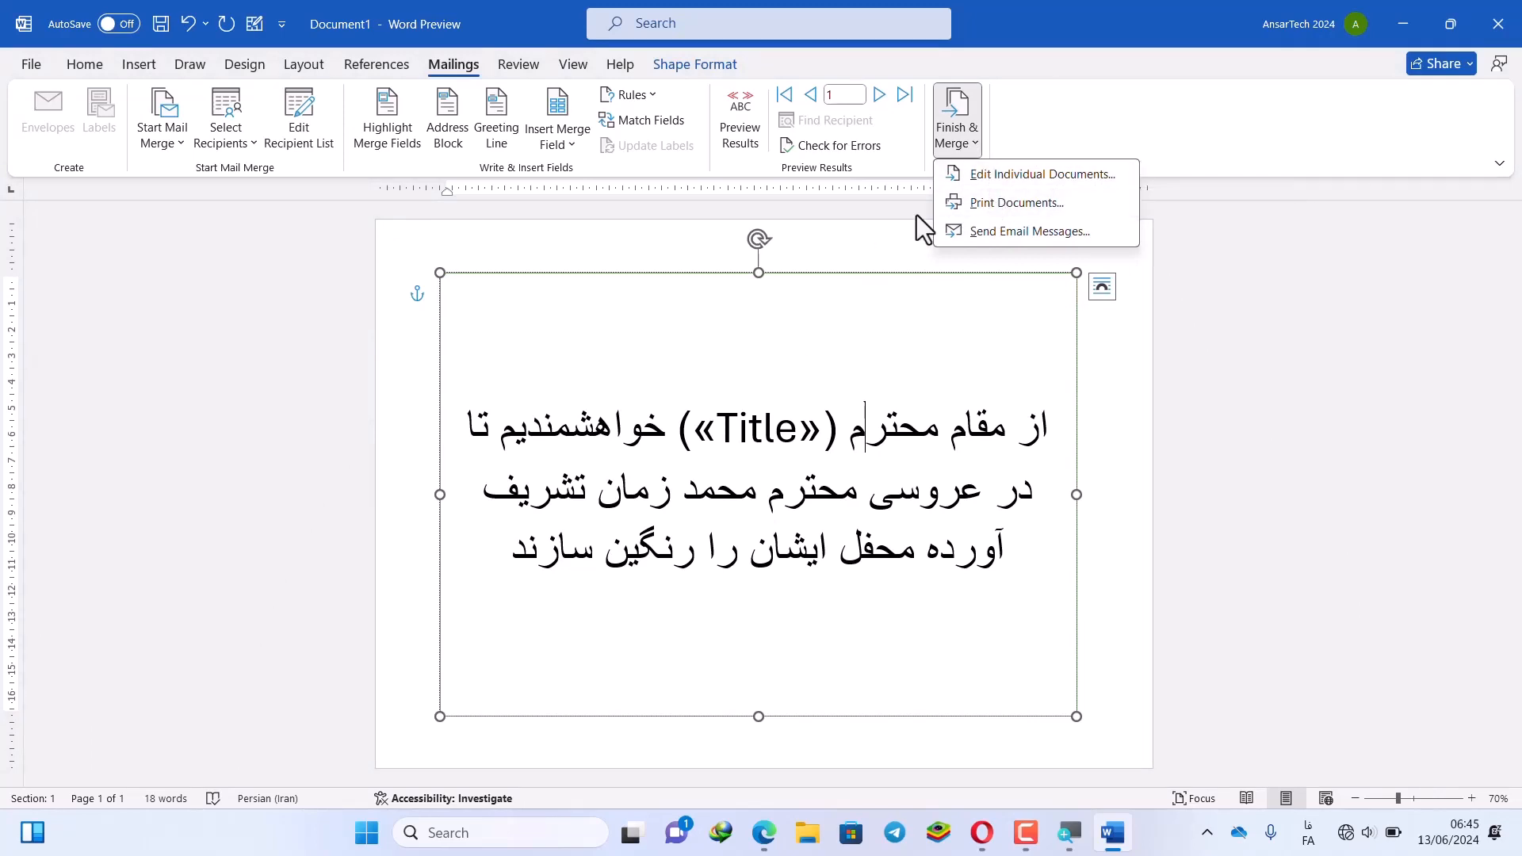
Choose Edit Individual Documents under Finish & Merge for the invitation letter
left_click(1015, 183)
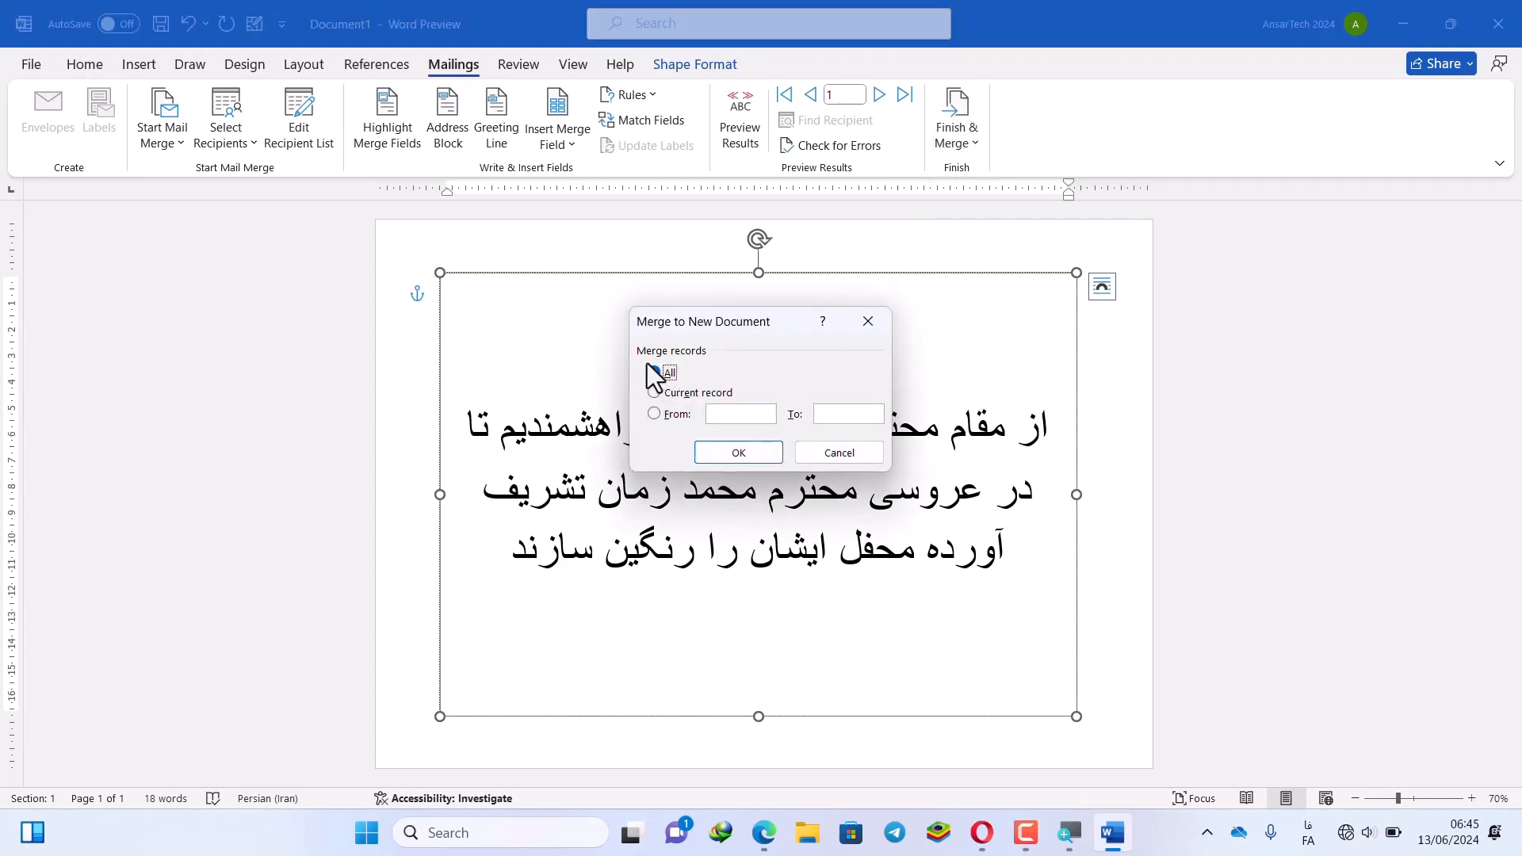
Merge all records into Letters1 and check each page's recipient name in the greeting
left_click(718, 451)
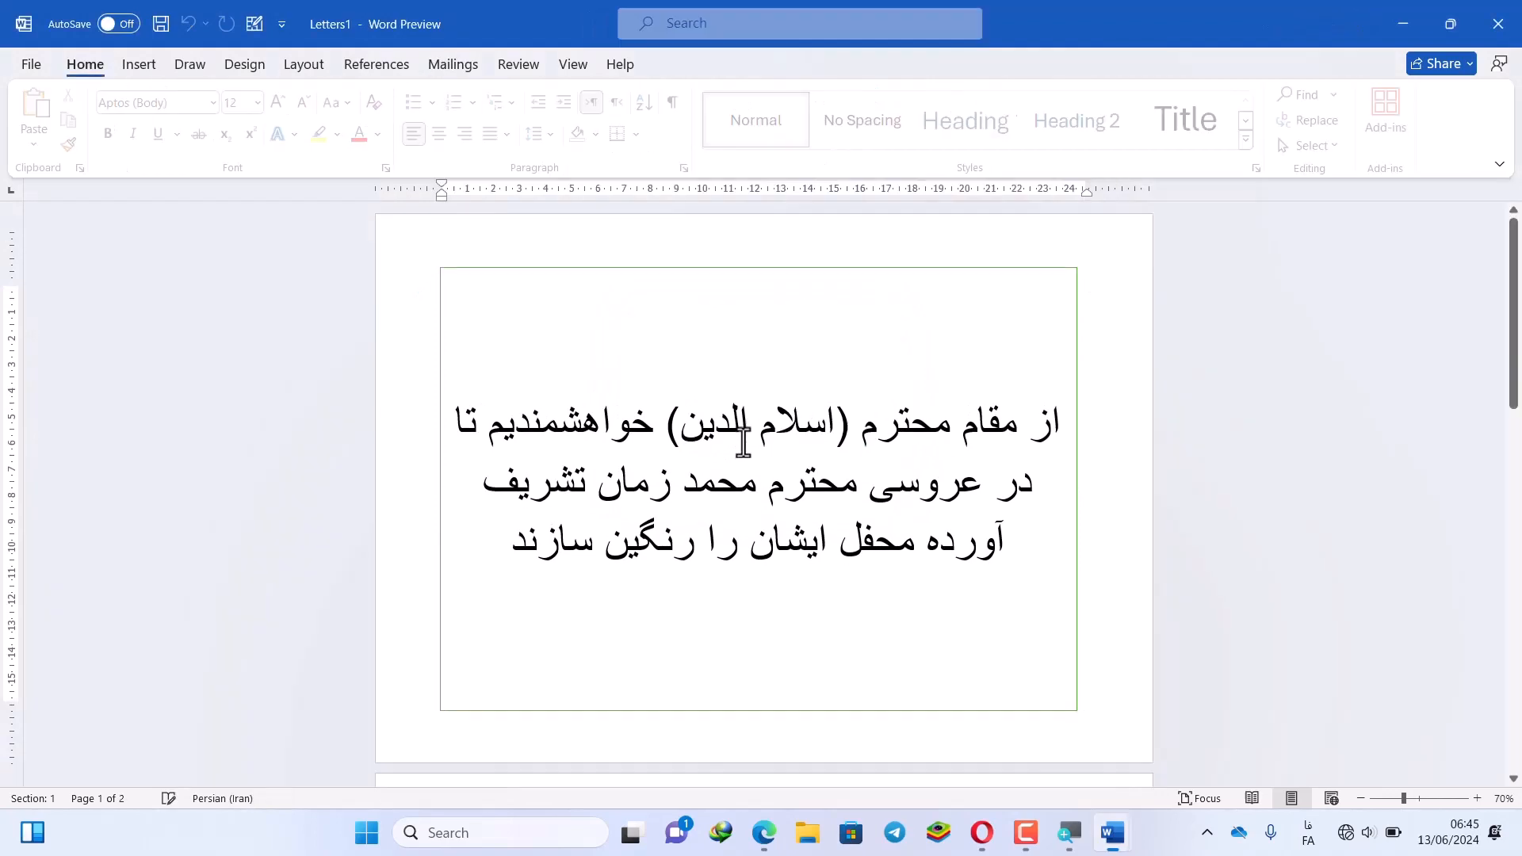
left_click_drag(977, 435, 656, 445)
scroll(656, 446, "down", 6)
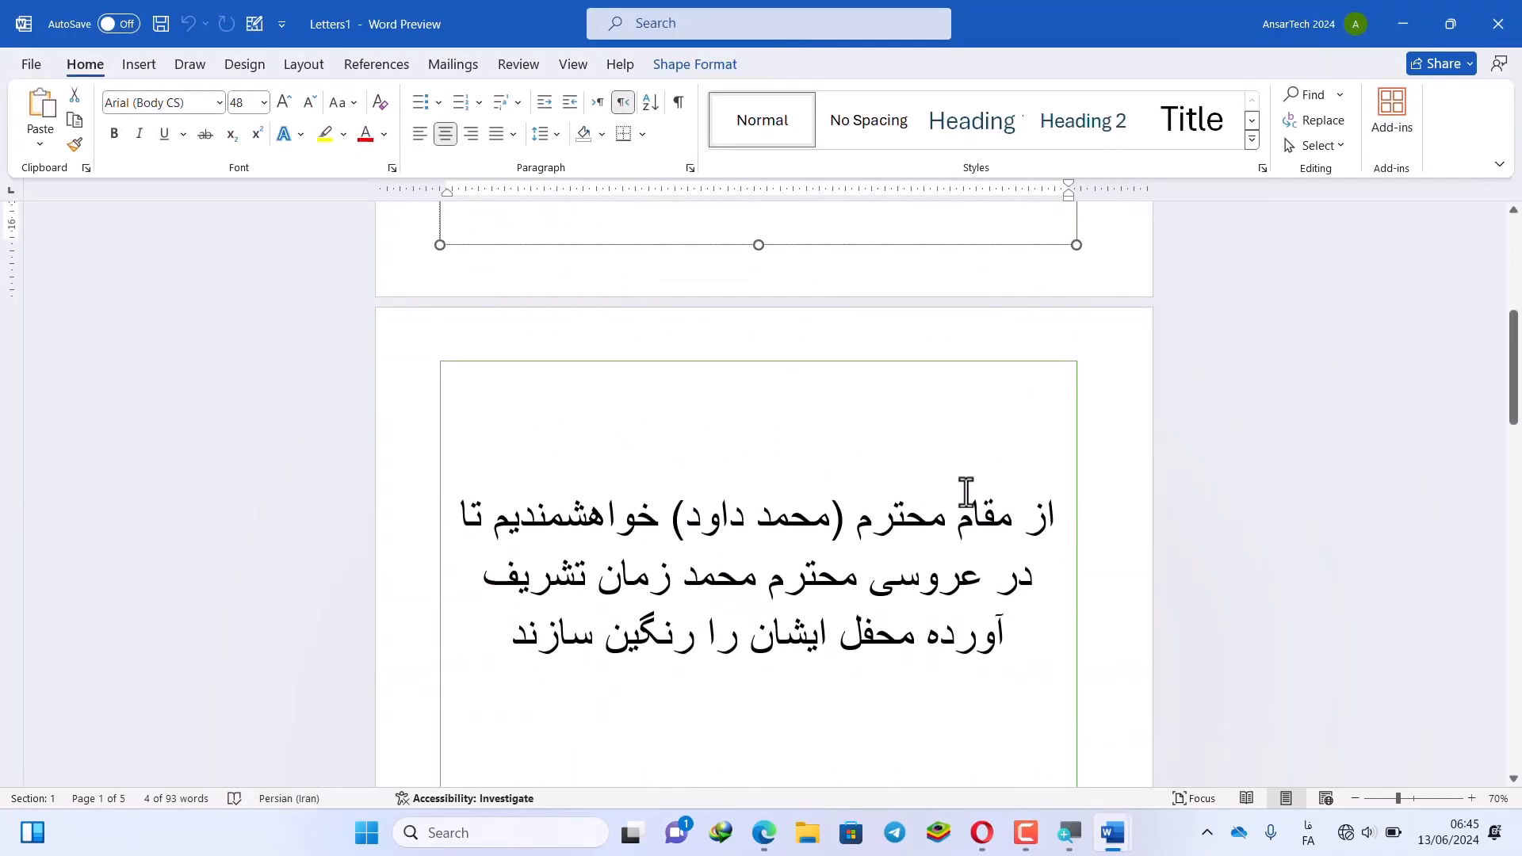
left_click_drag(967, 493, 615, 510)
scroll(615, 510, "down", 5)
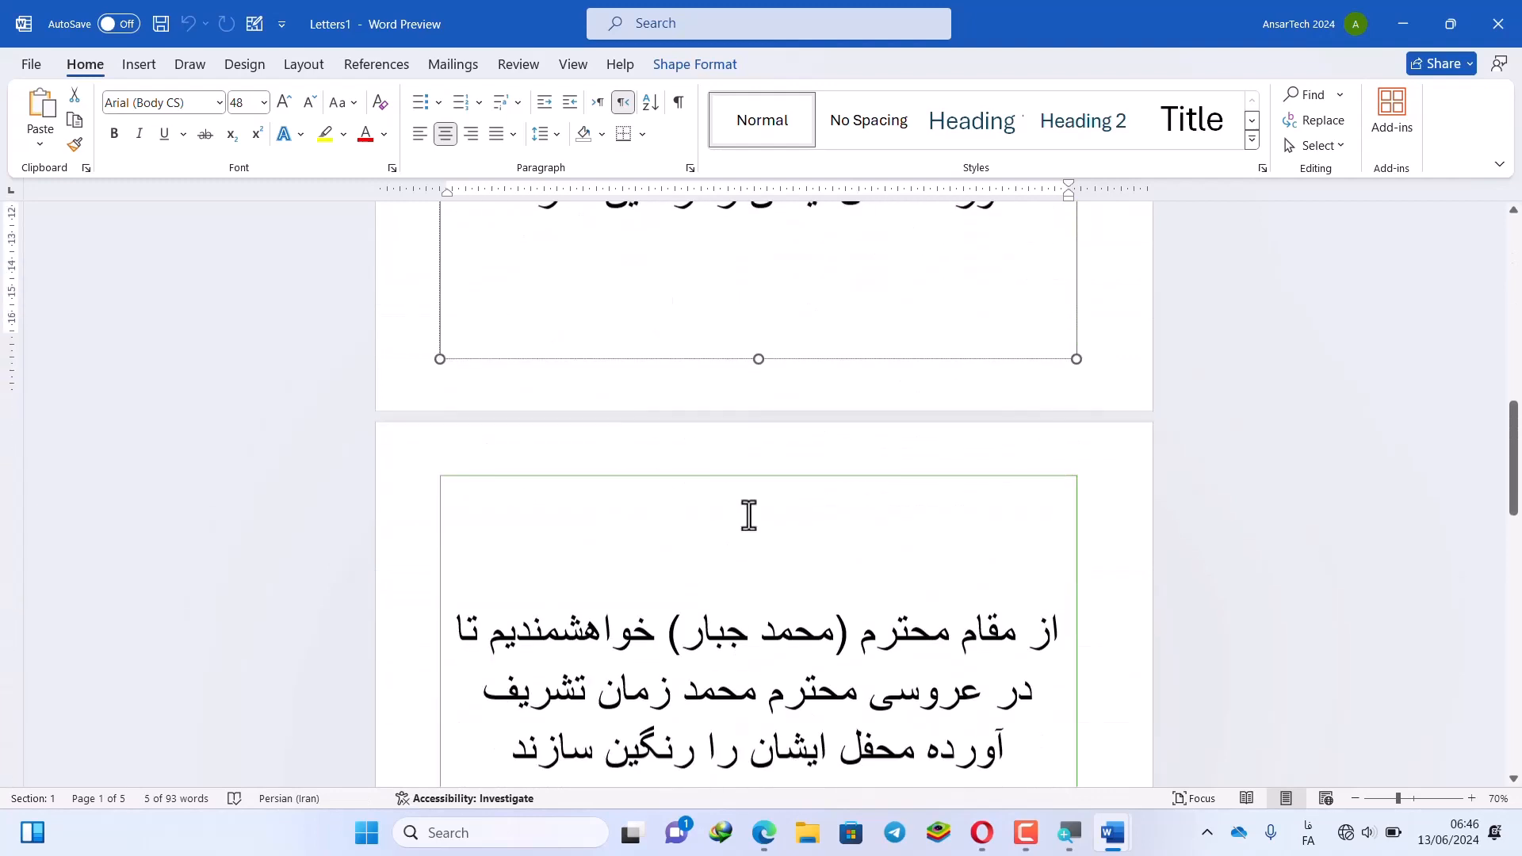
scroll(749, 515, "down", 2)
left_click_drag(1015, 512, 682, 514)
scroll(741, 535, "down", 4)
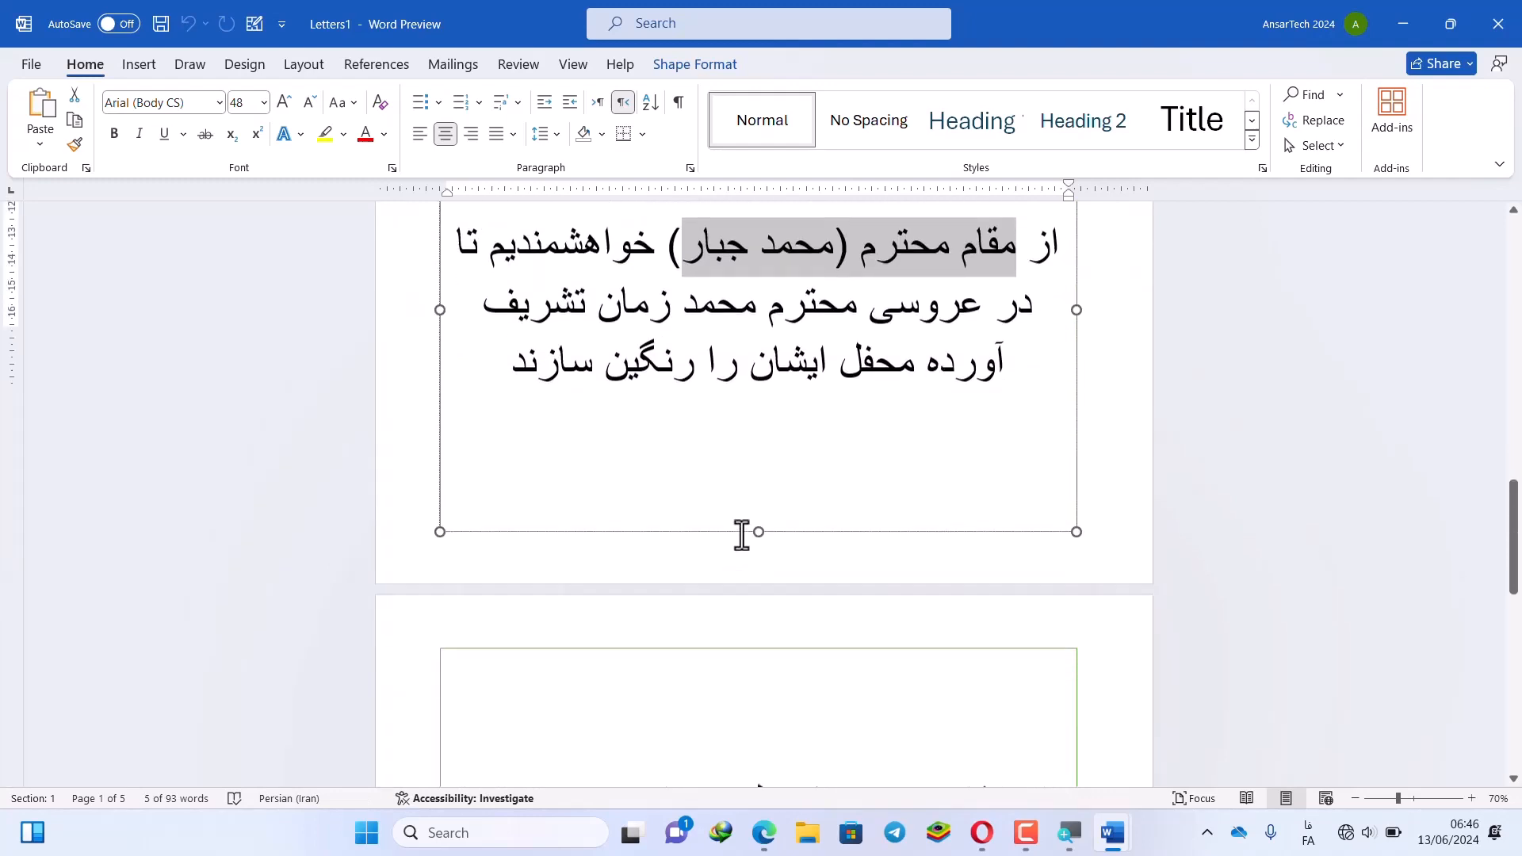
scroll(793, 491, "down", 10)
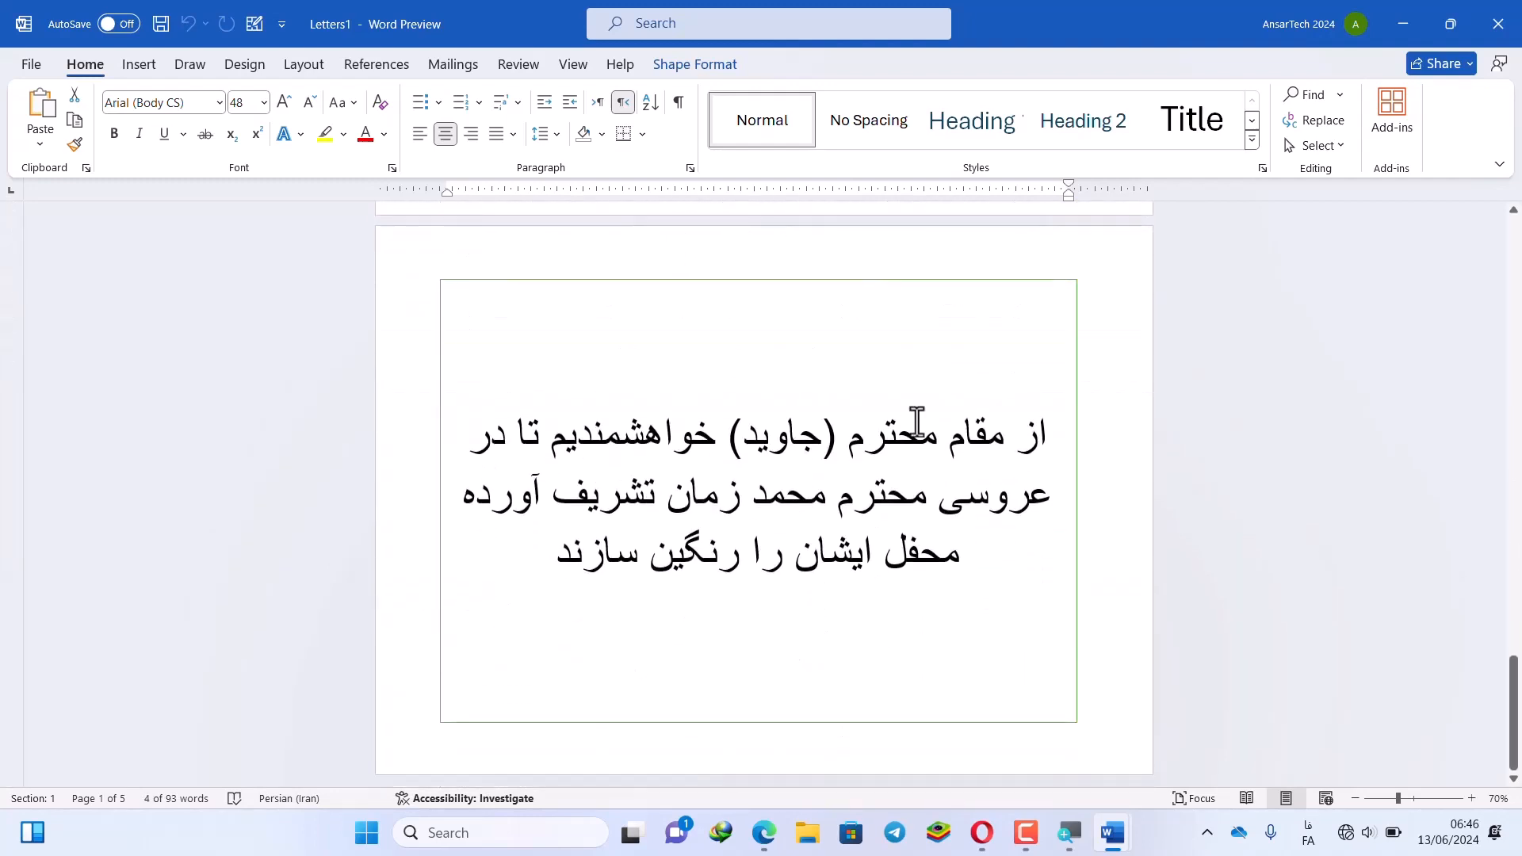
left_click_drag(917, 423, 687, 563)
left_click(682, 547)
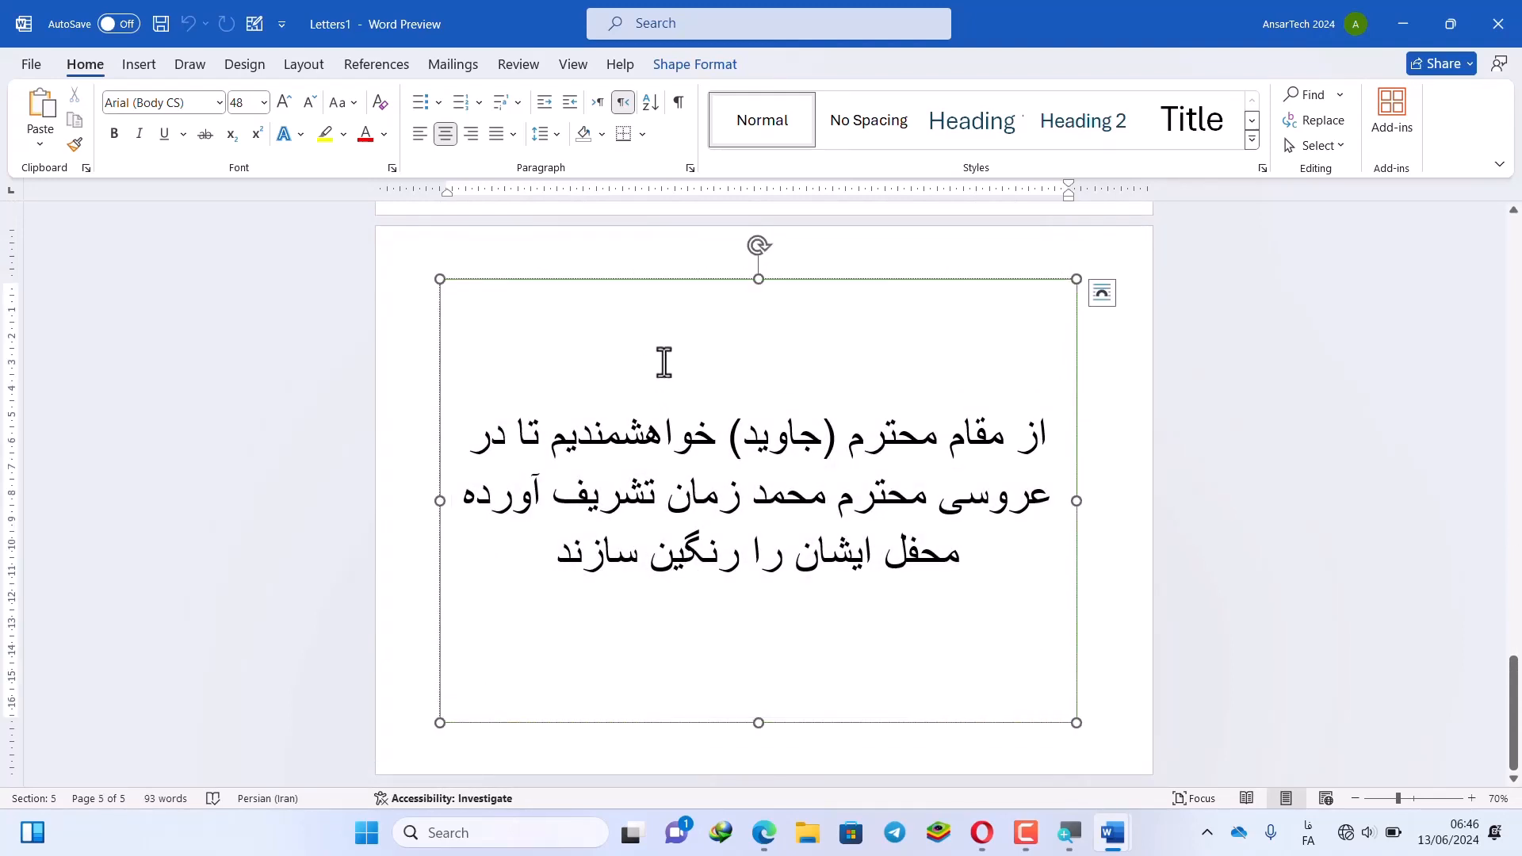
Scroll back to the first letter and recheck its Persian invitation text
scroll(653, 367, "up", 2)
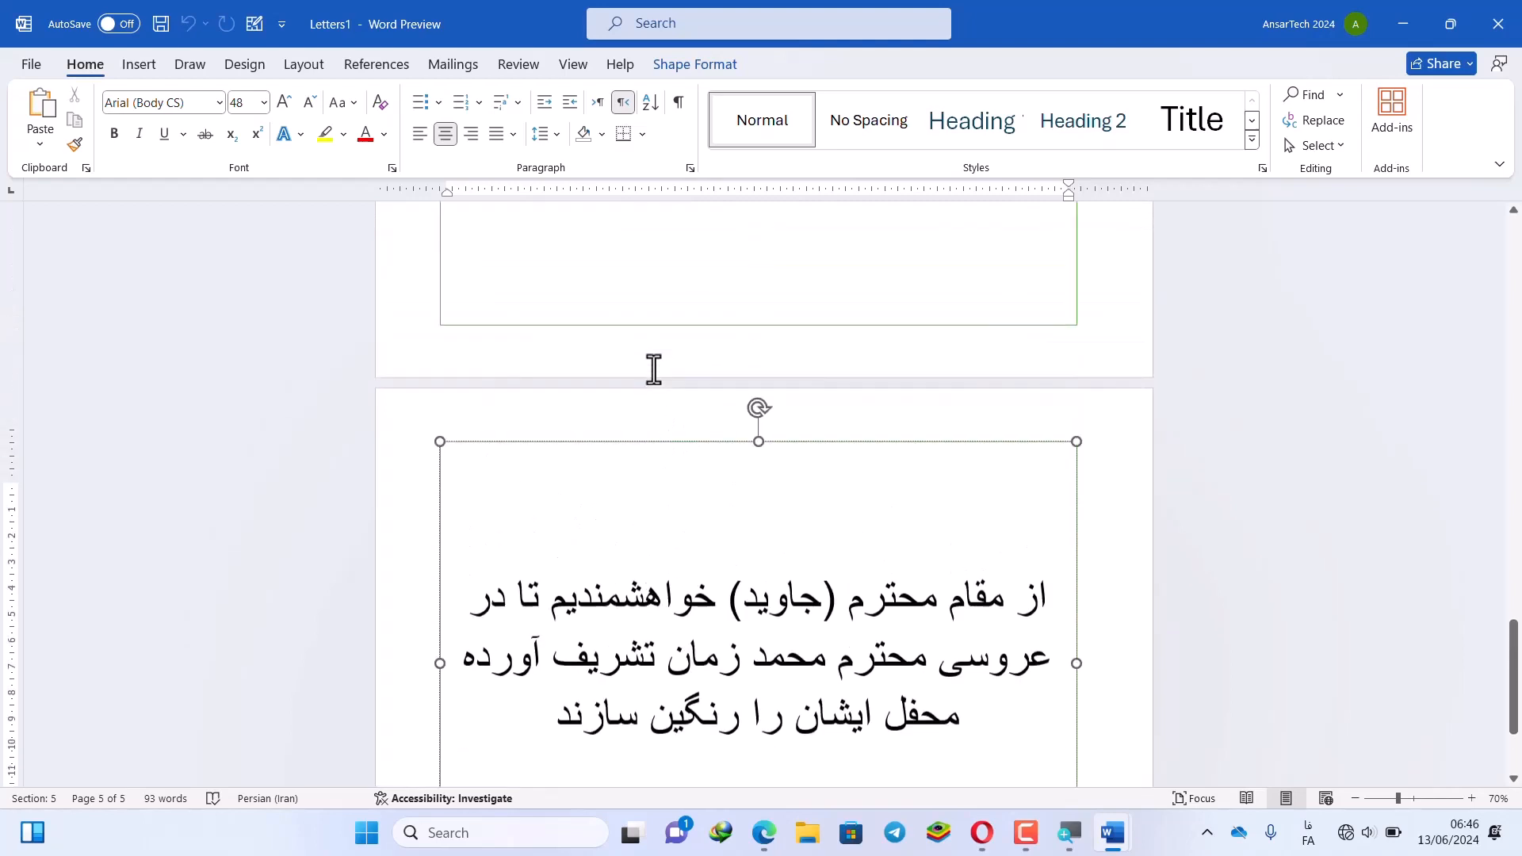
scroll(653, 368, "up", 20)
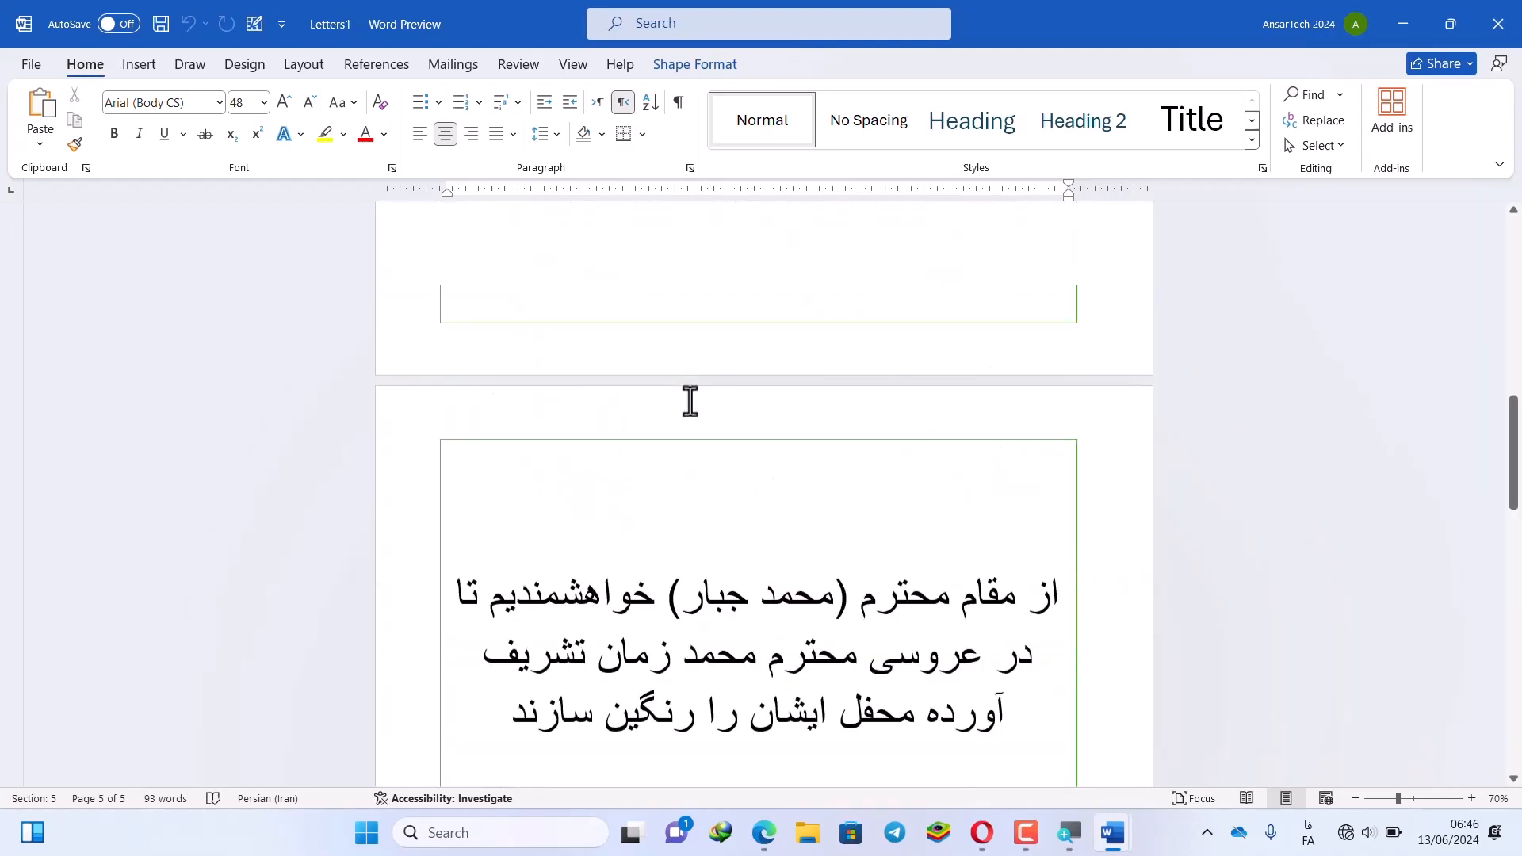
scroll(691, 400, "up", 15)
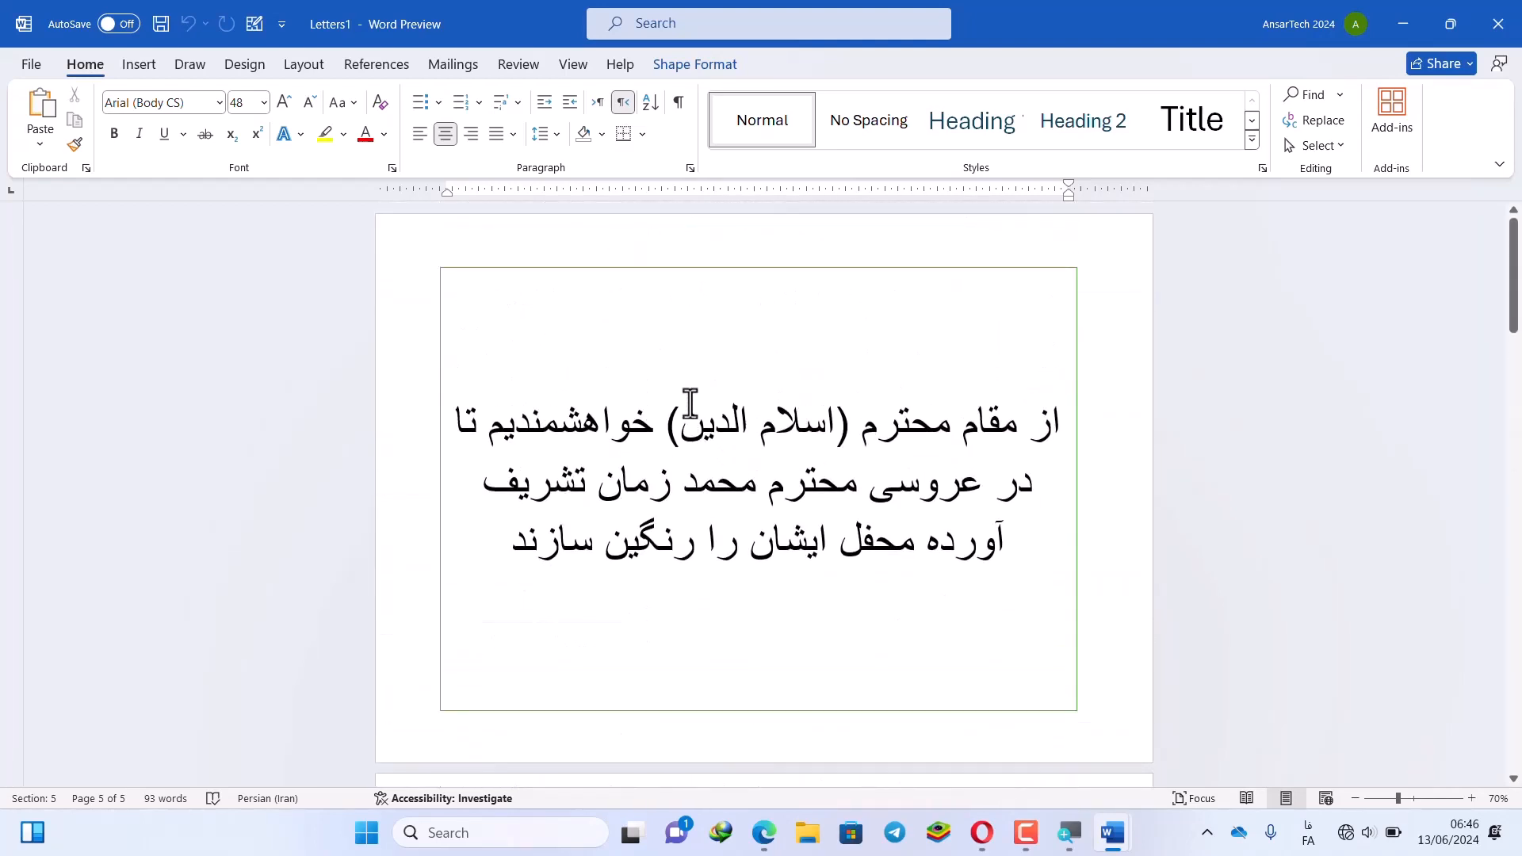
left_click_drag(678, 448, 651, 485)
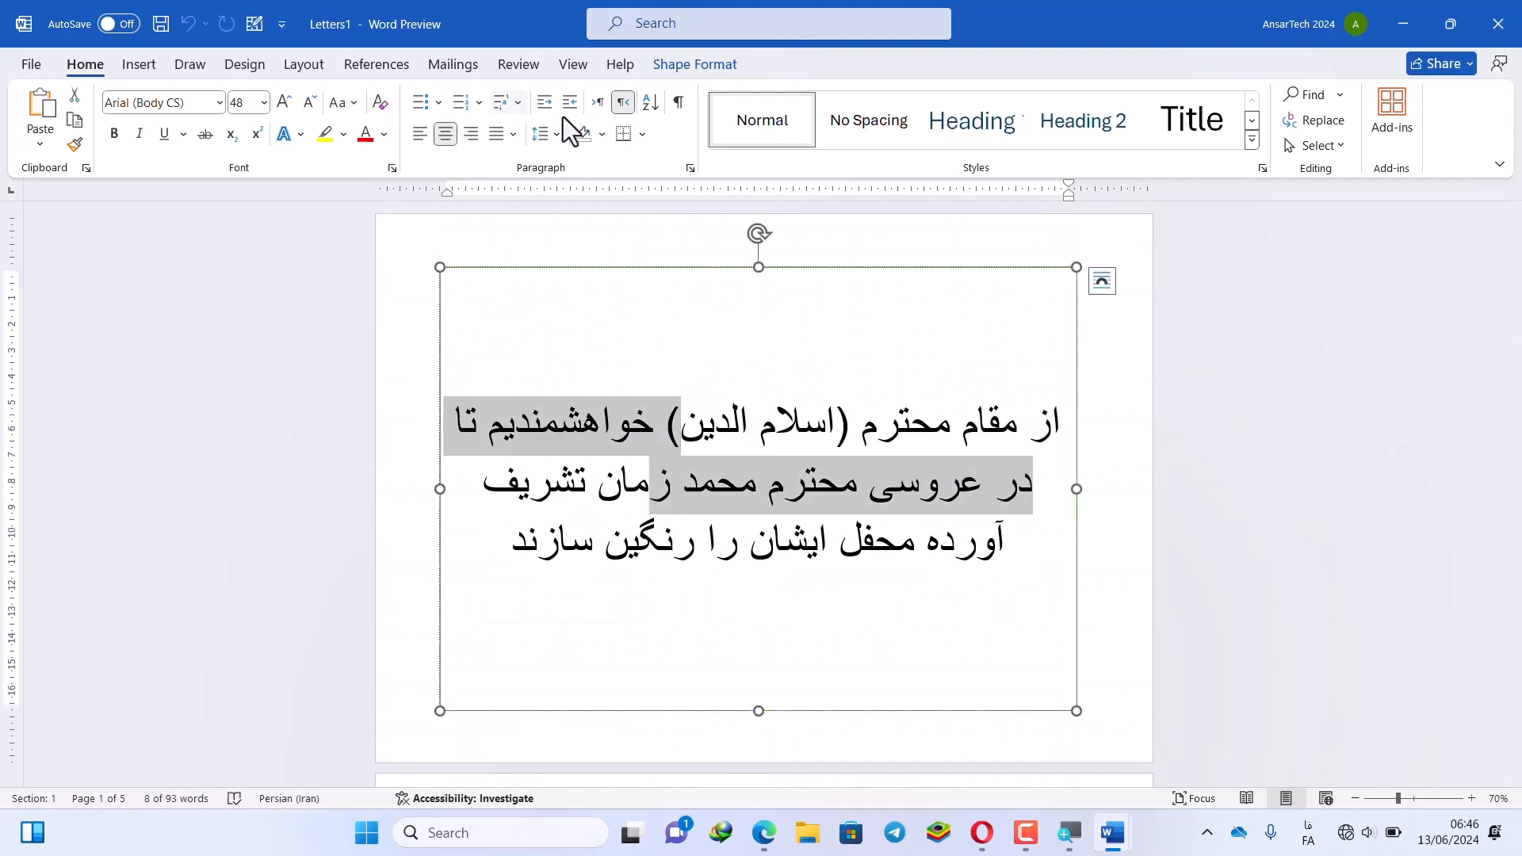
left_click(455, 67)
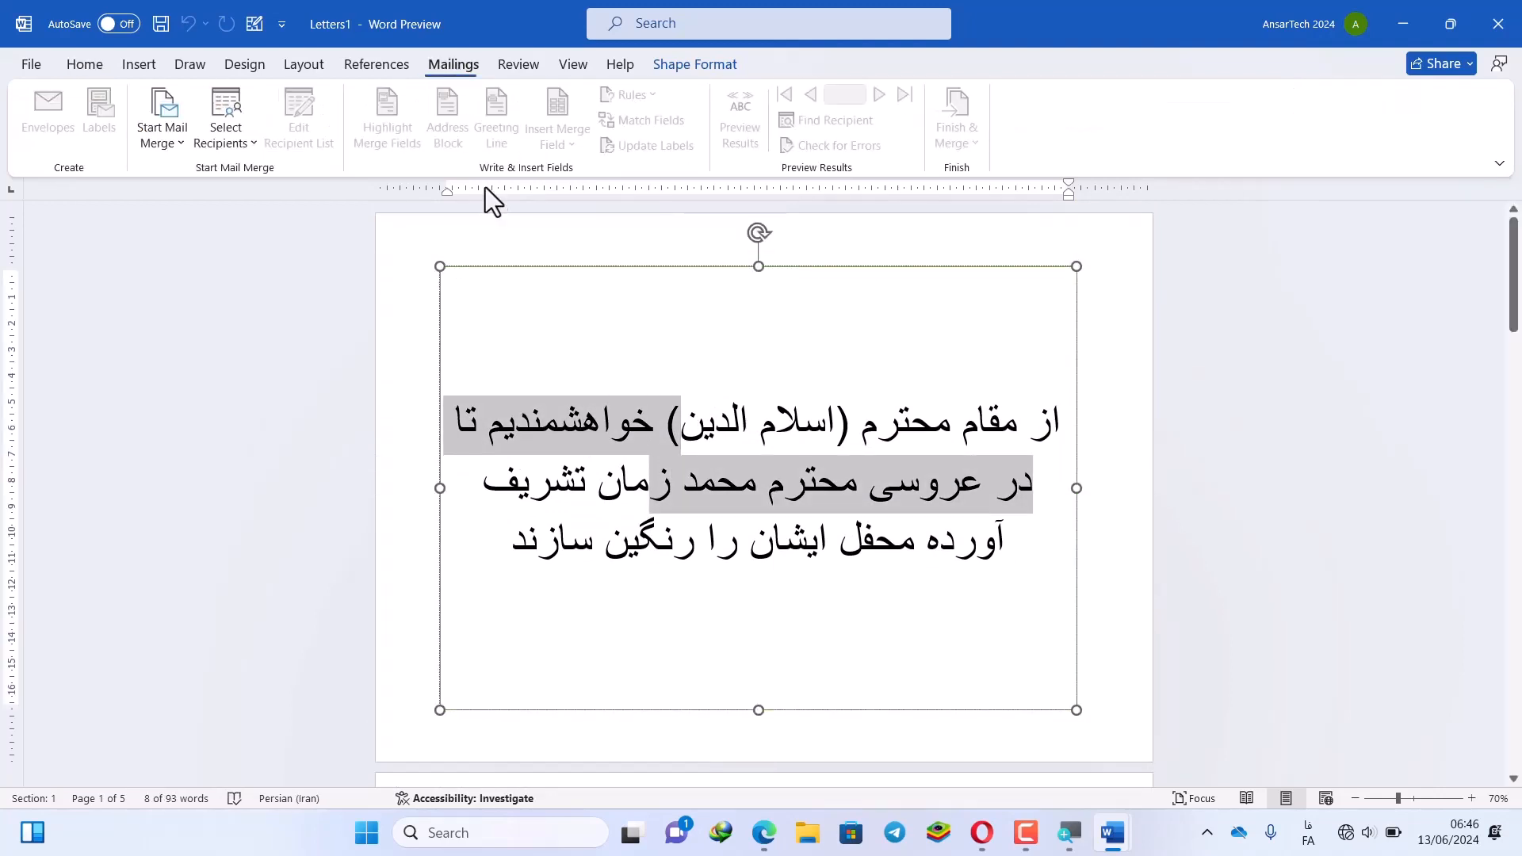
left_click(704, 441)
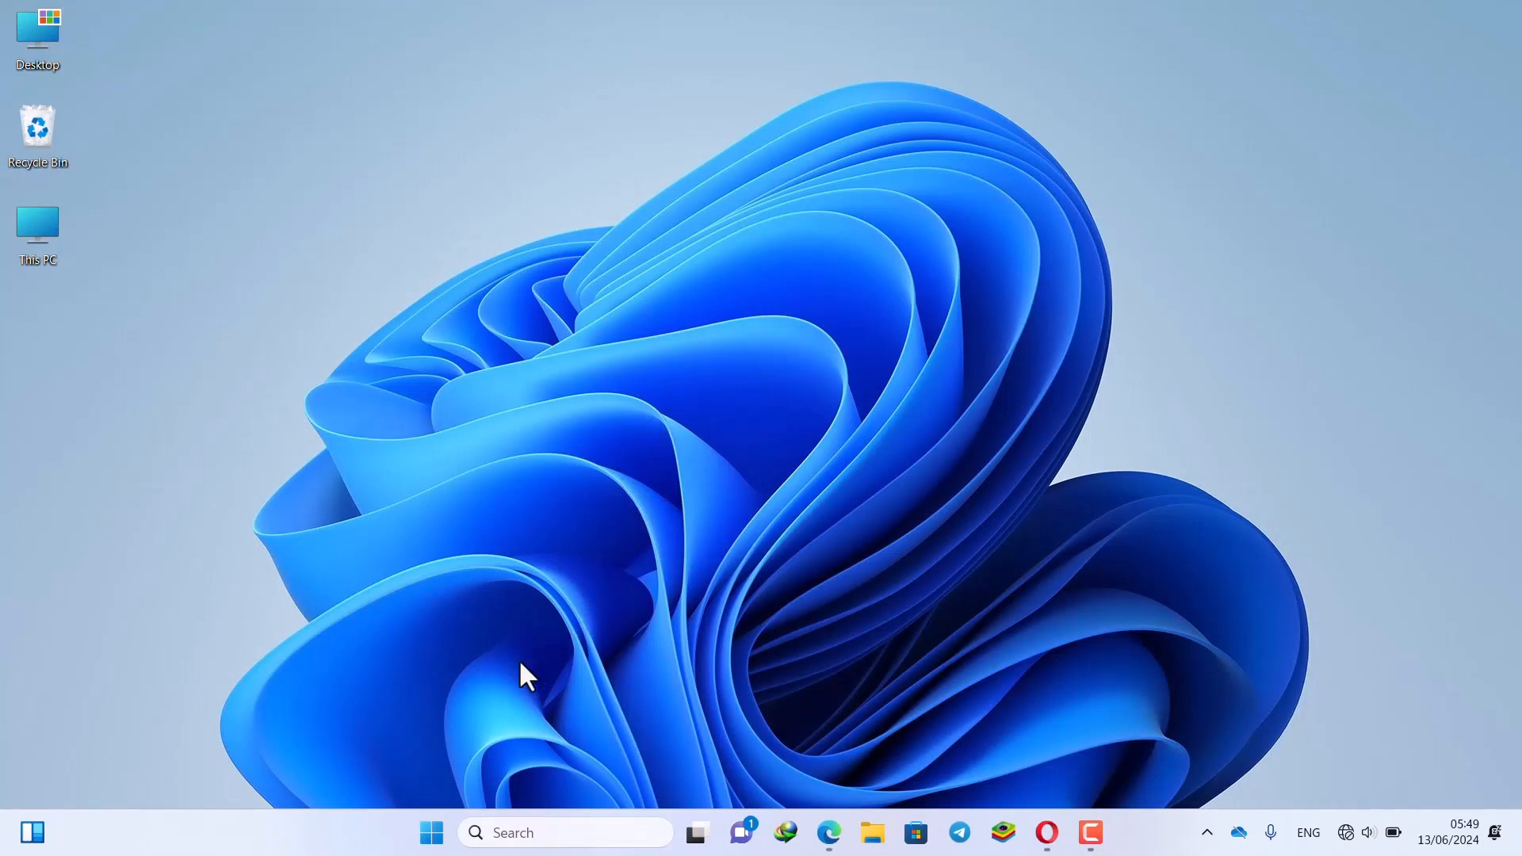
Launch Word from the Start menu and create a blank document
left_click(435, 831)
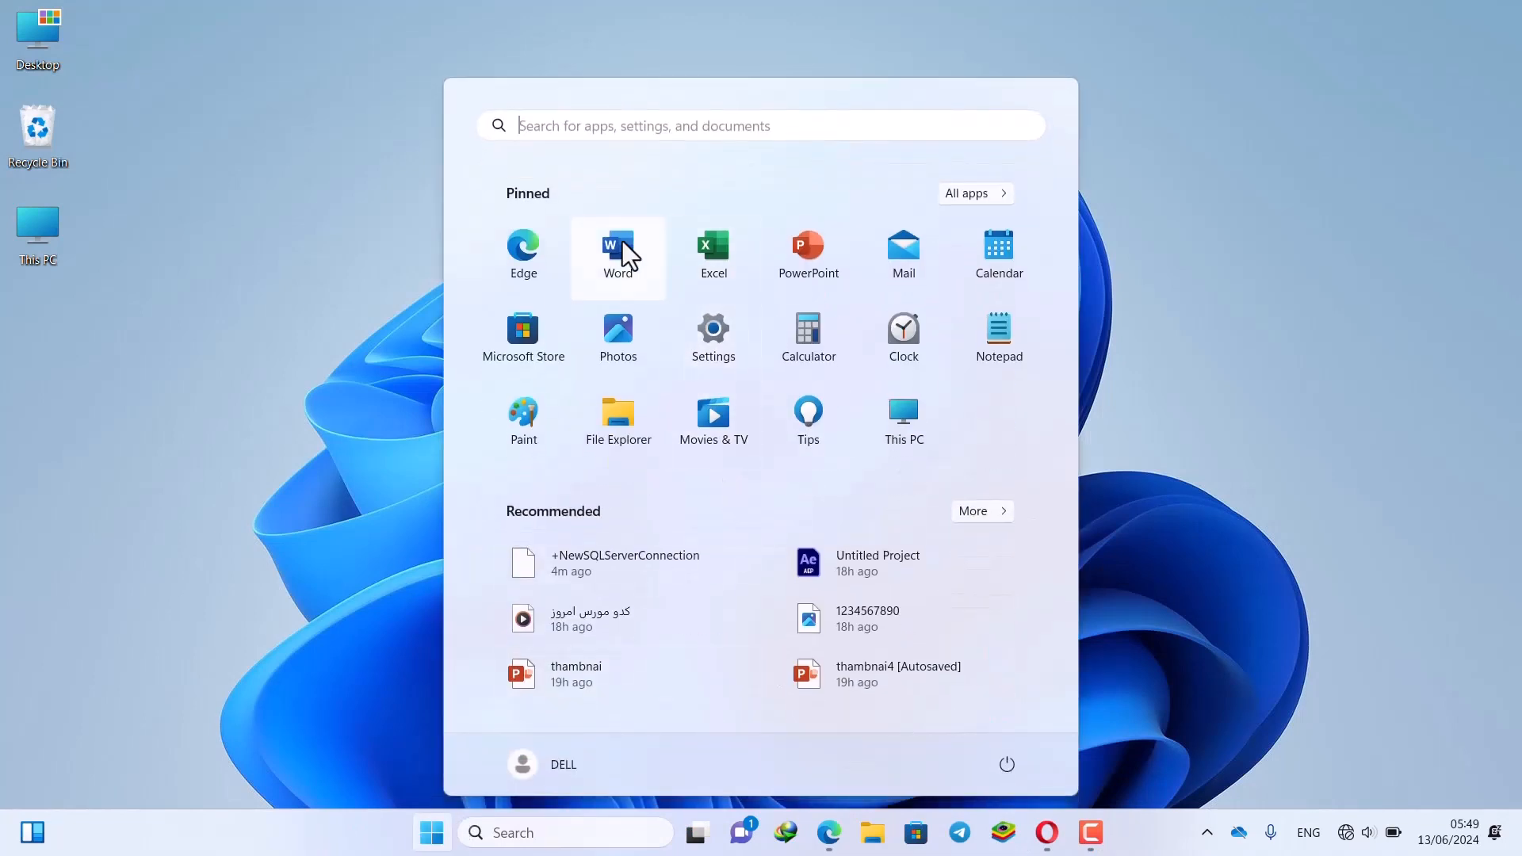
left_click(620, 252)
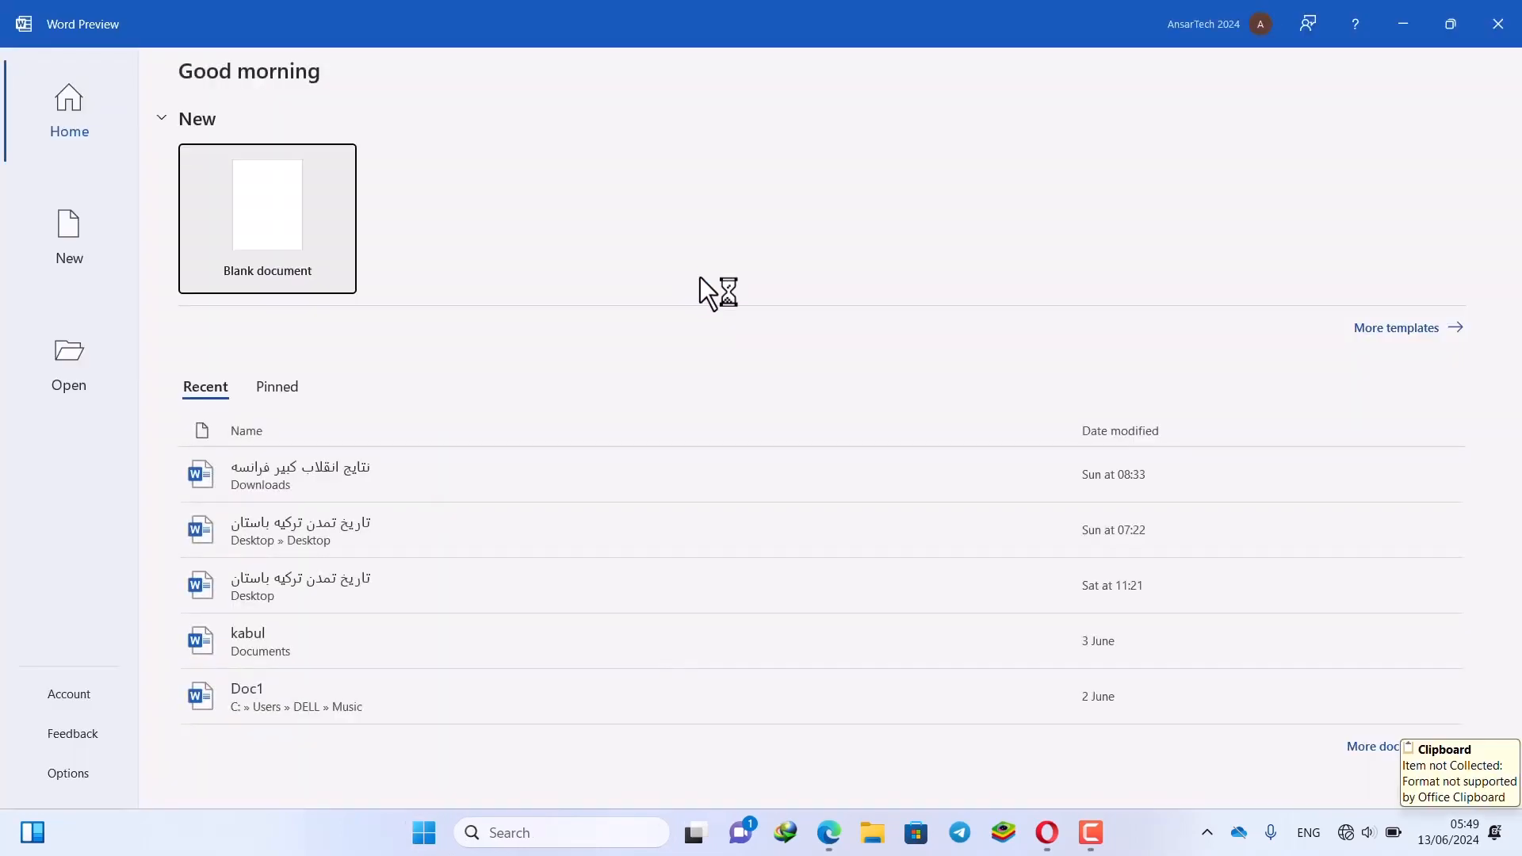
left_click(302, 230)
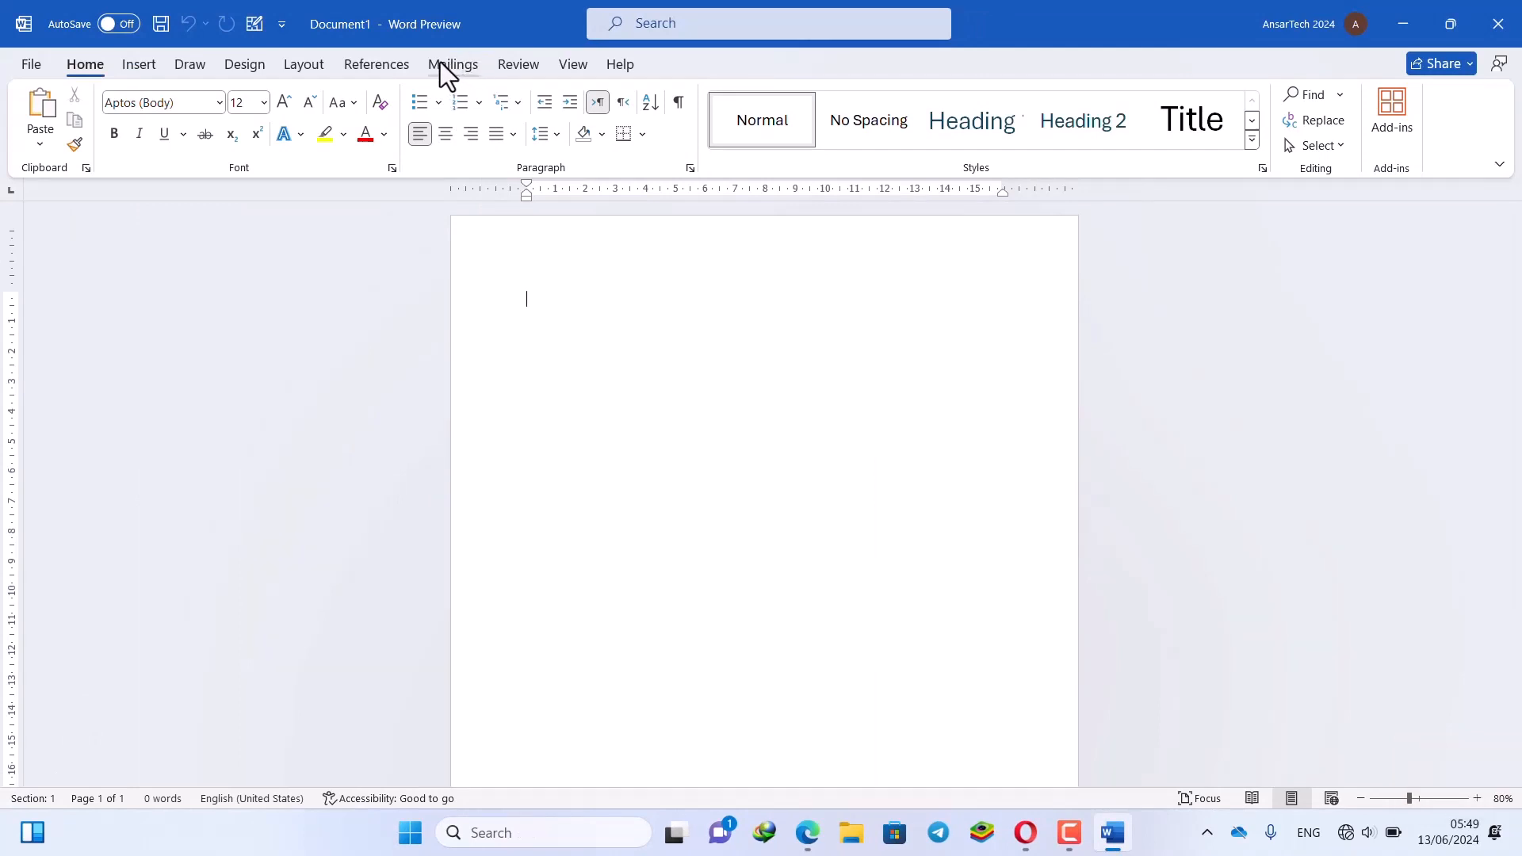
Show the Mailings commands for Document1, dismissing the Windows search panel
left_click(459, 64)
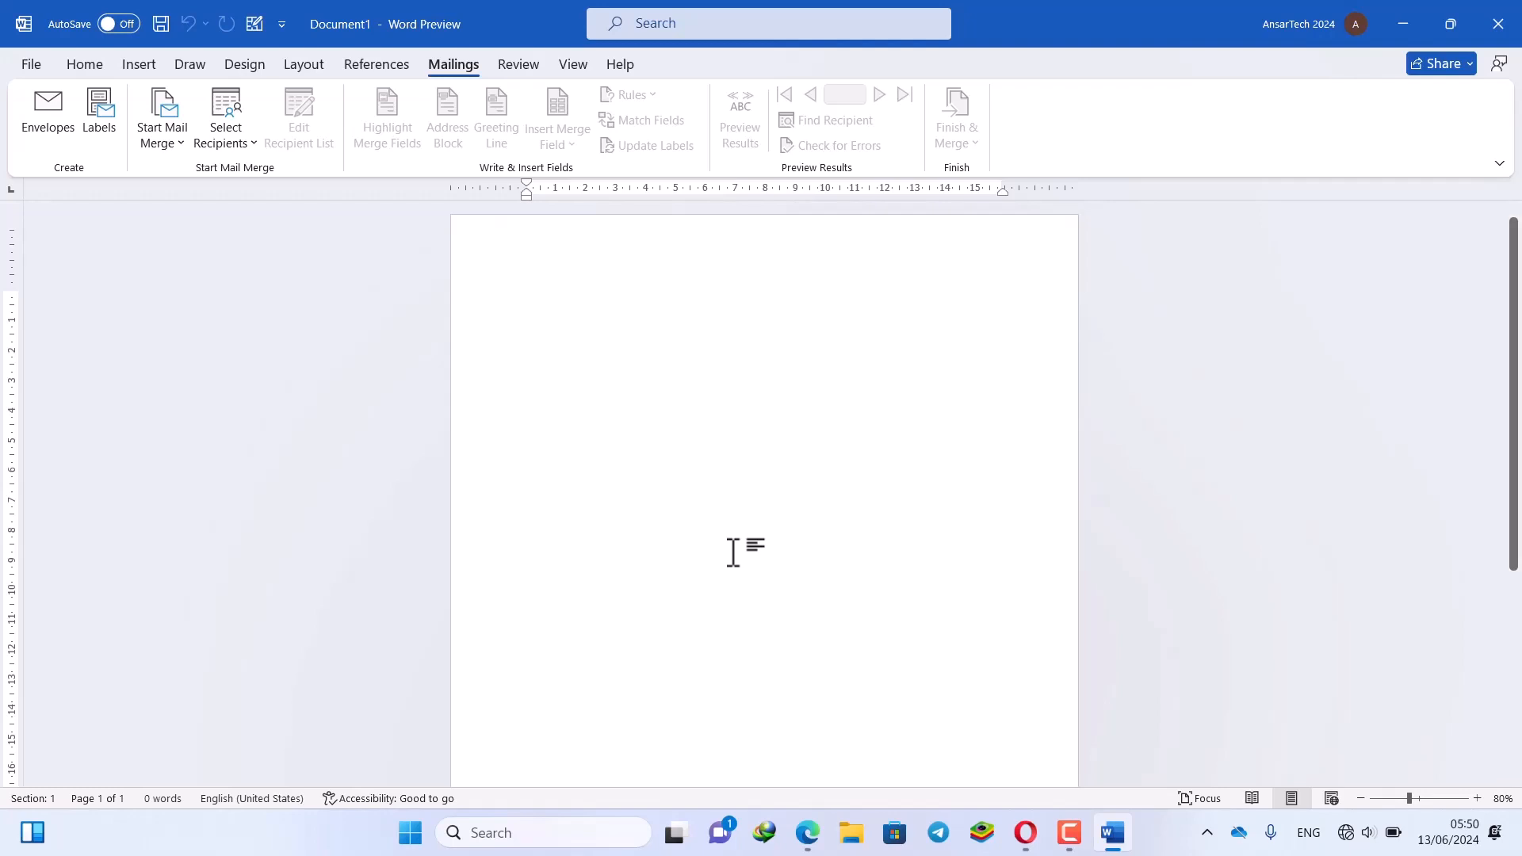
key("super+s")
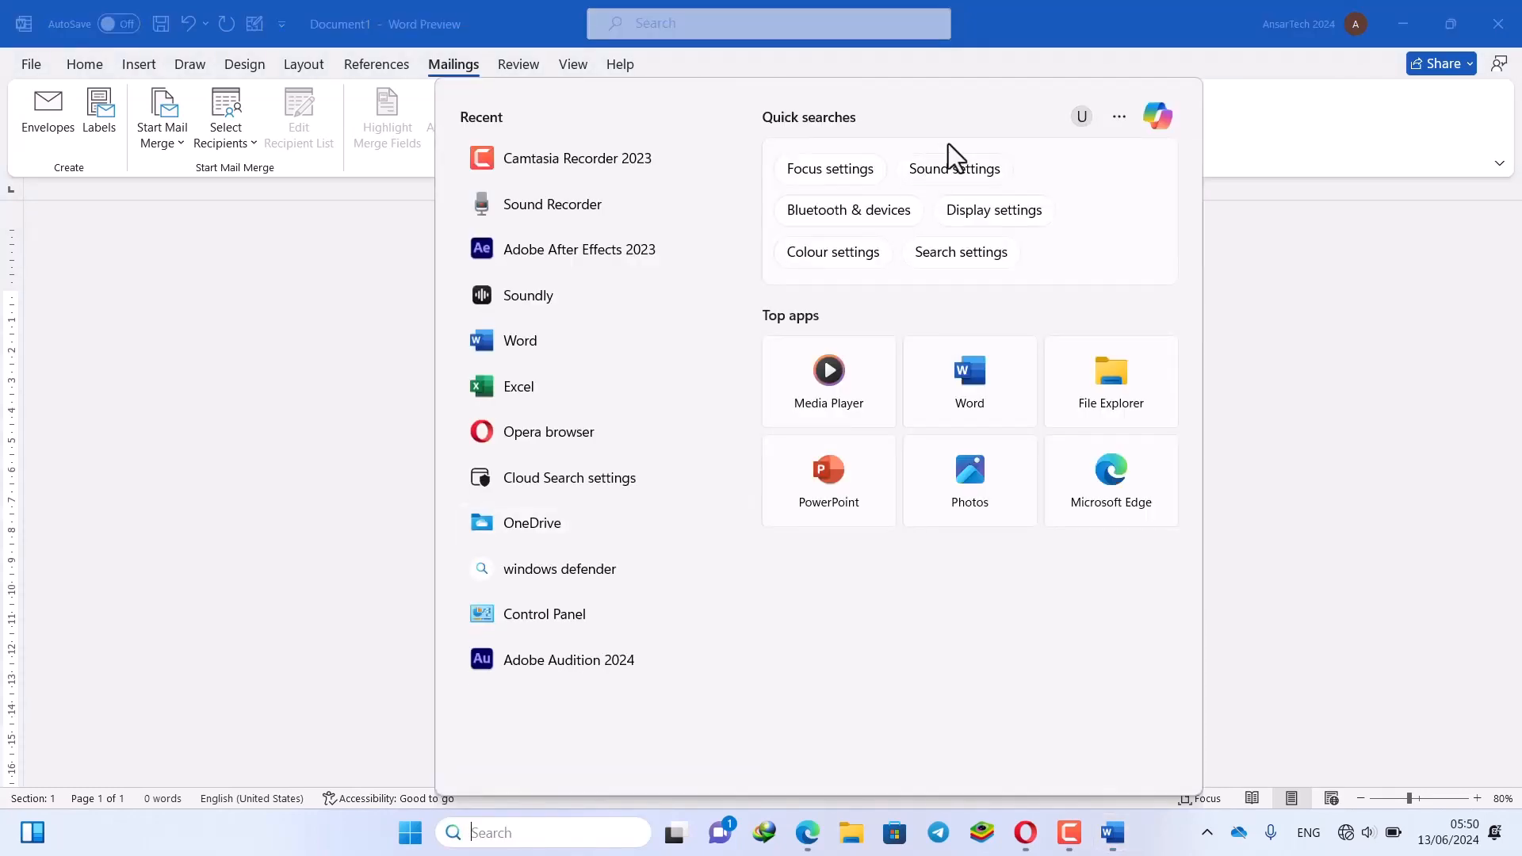
left_click(1083, 7)
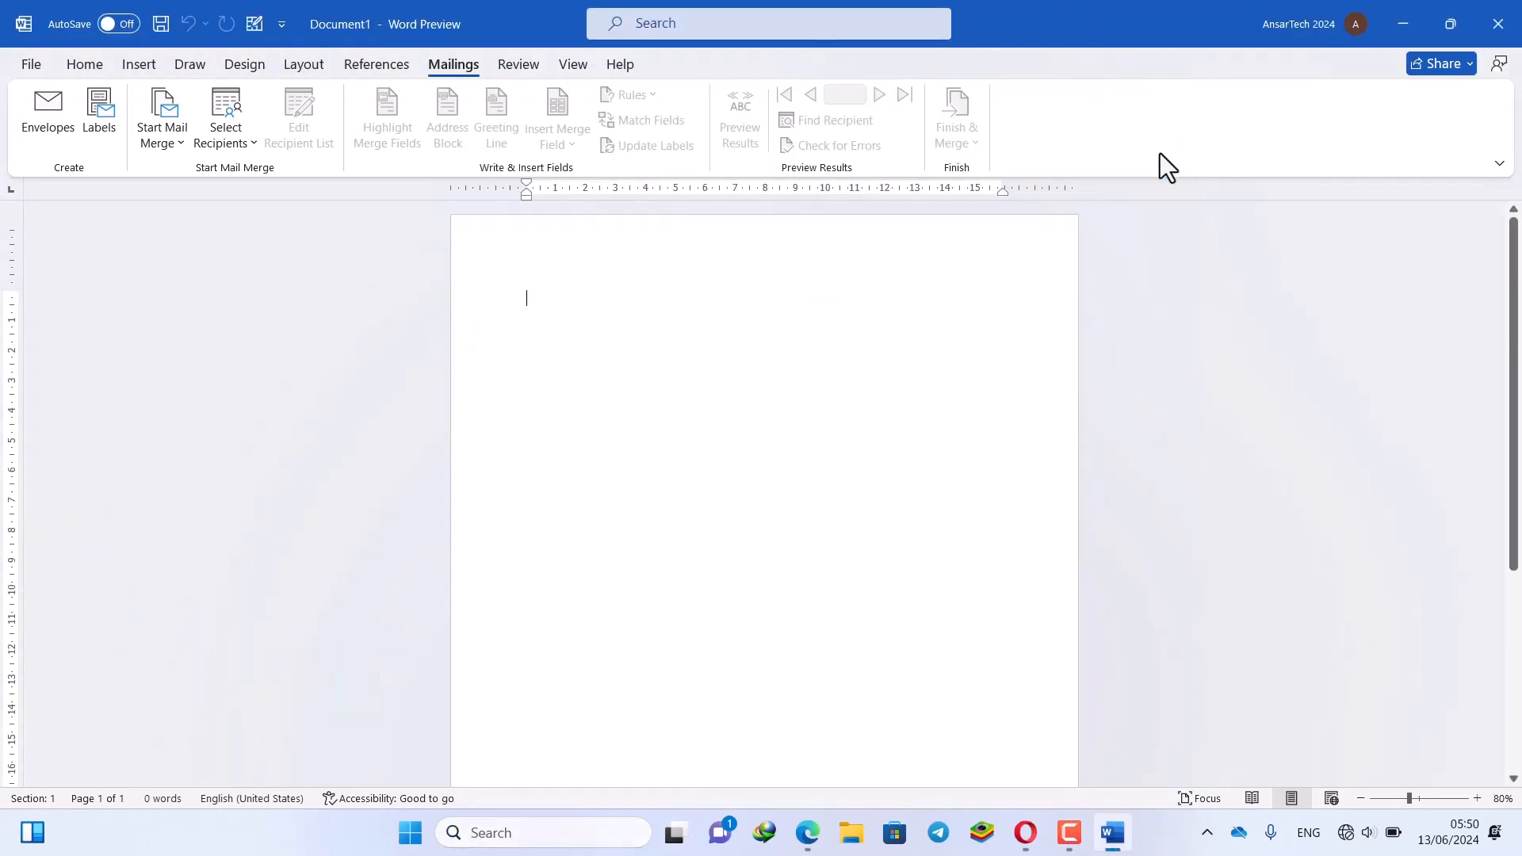
key("super+s")
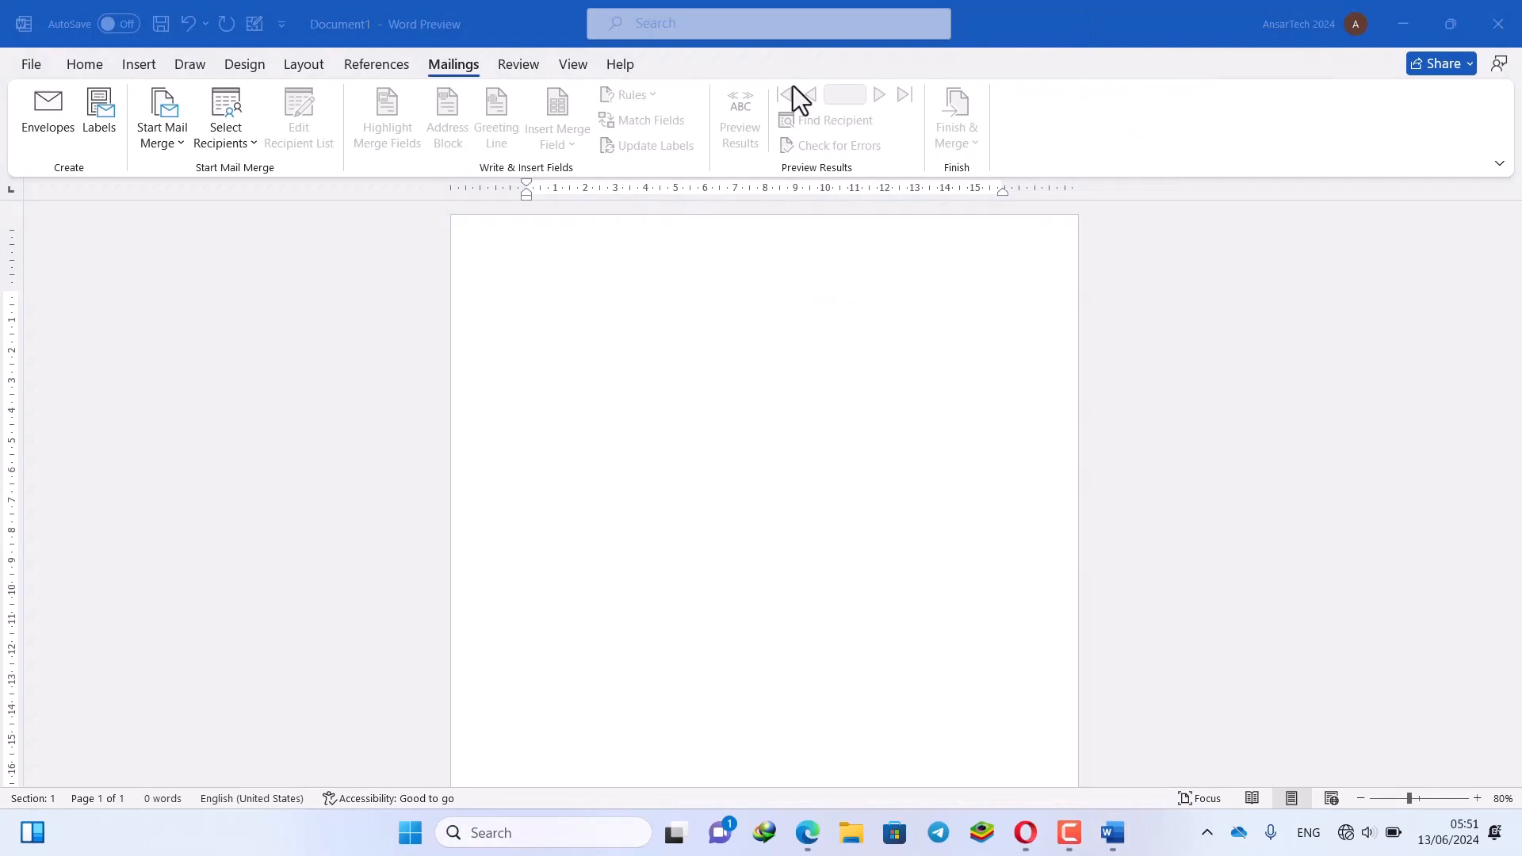
left_click(41, 125)
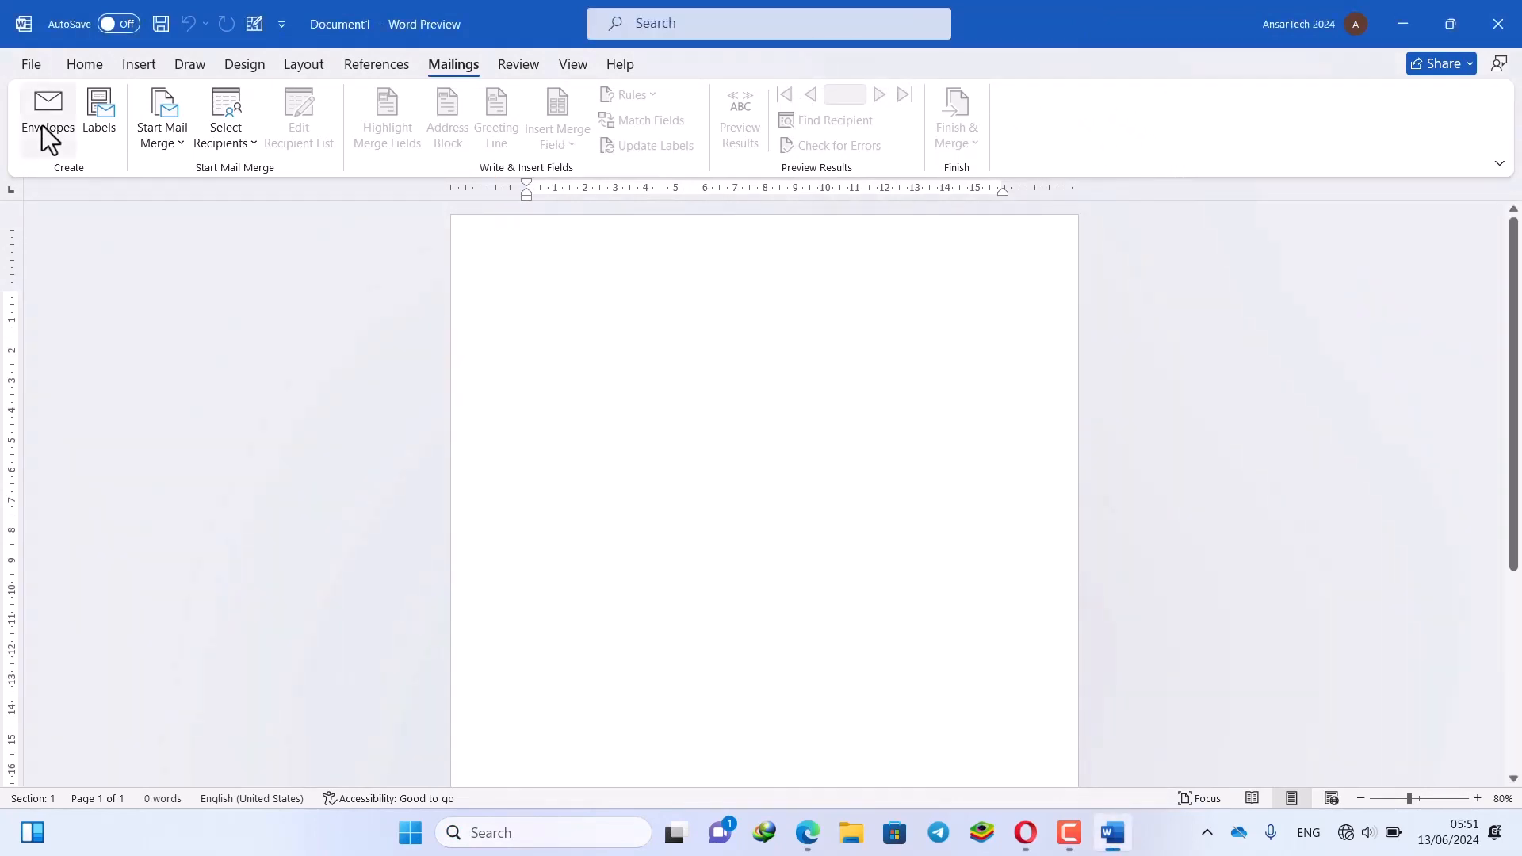
Open Envelopes, select the return address text, and tick electronic postage
left_click(41, 125)
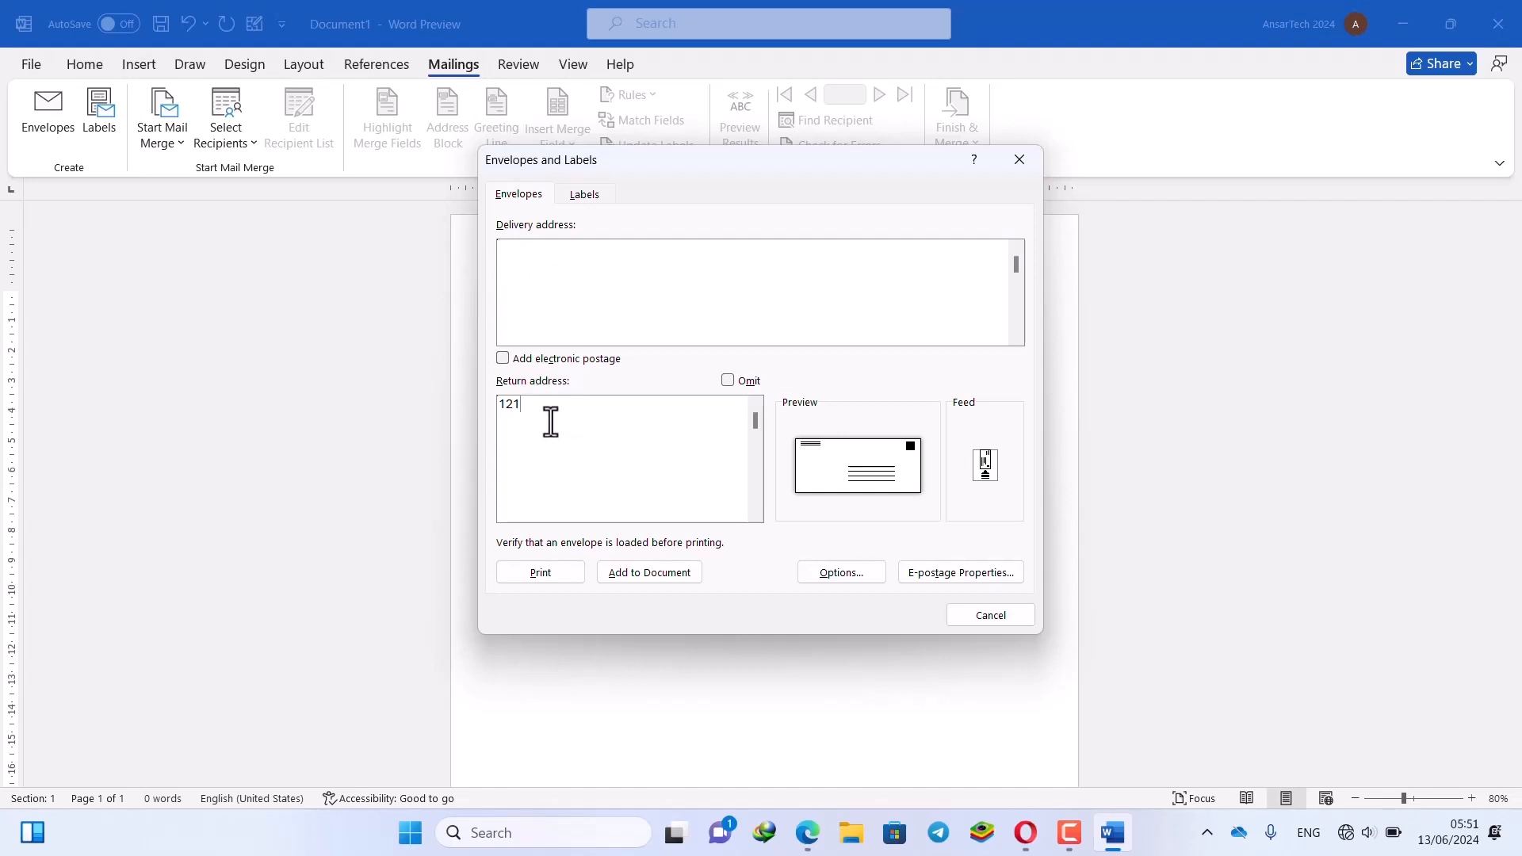
left_click_drag(550, 422, 494, 411)
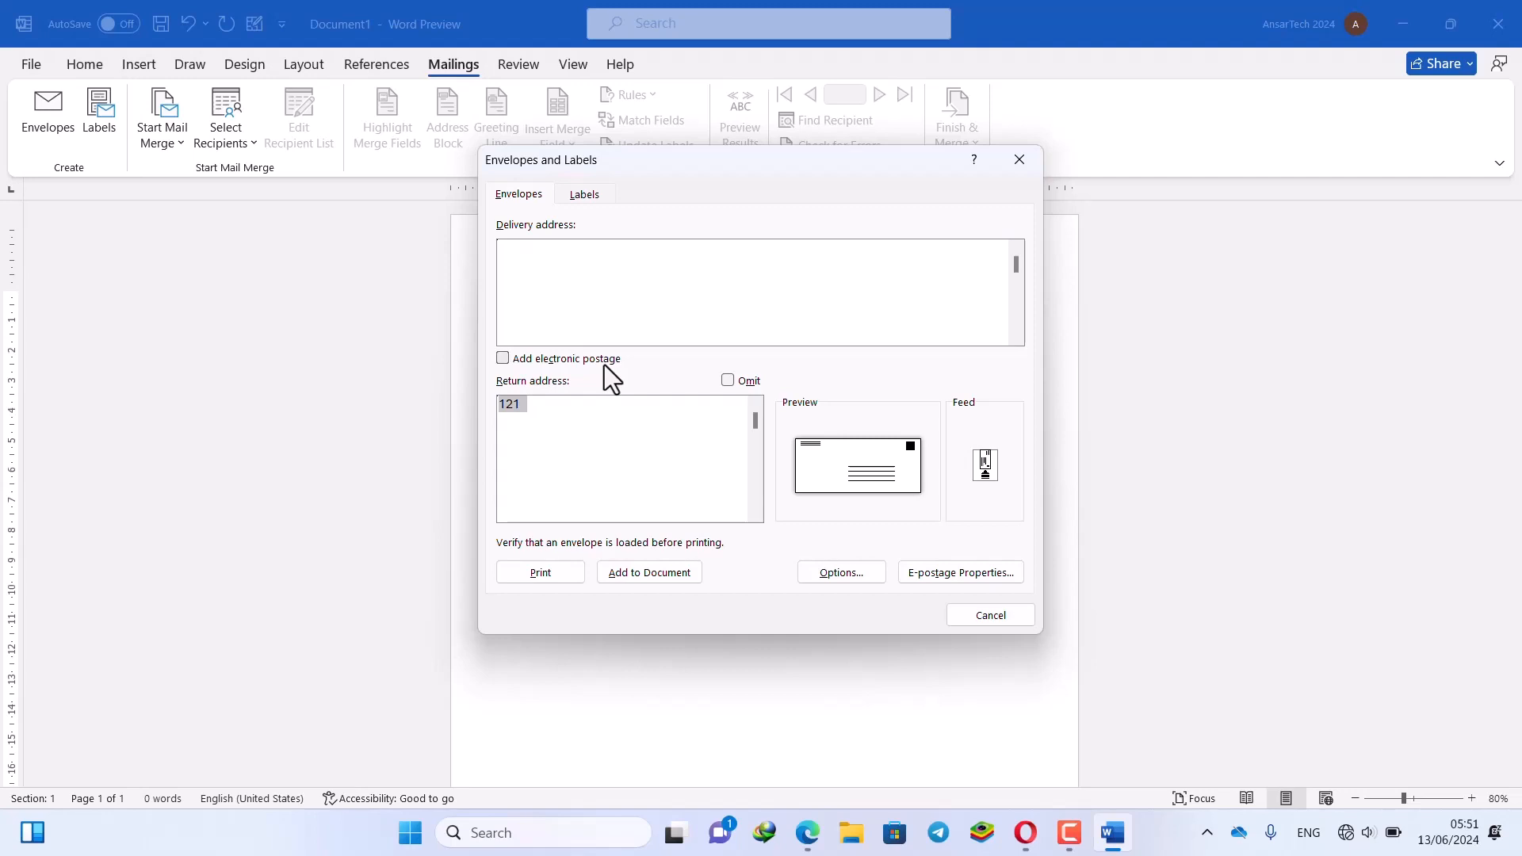
left_click(563, 358)
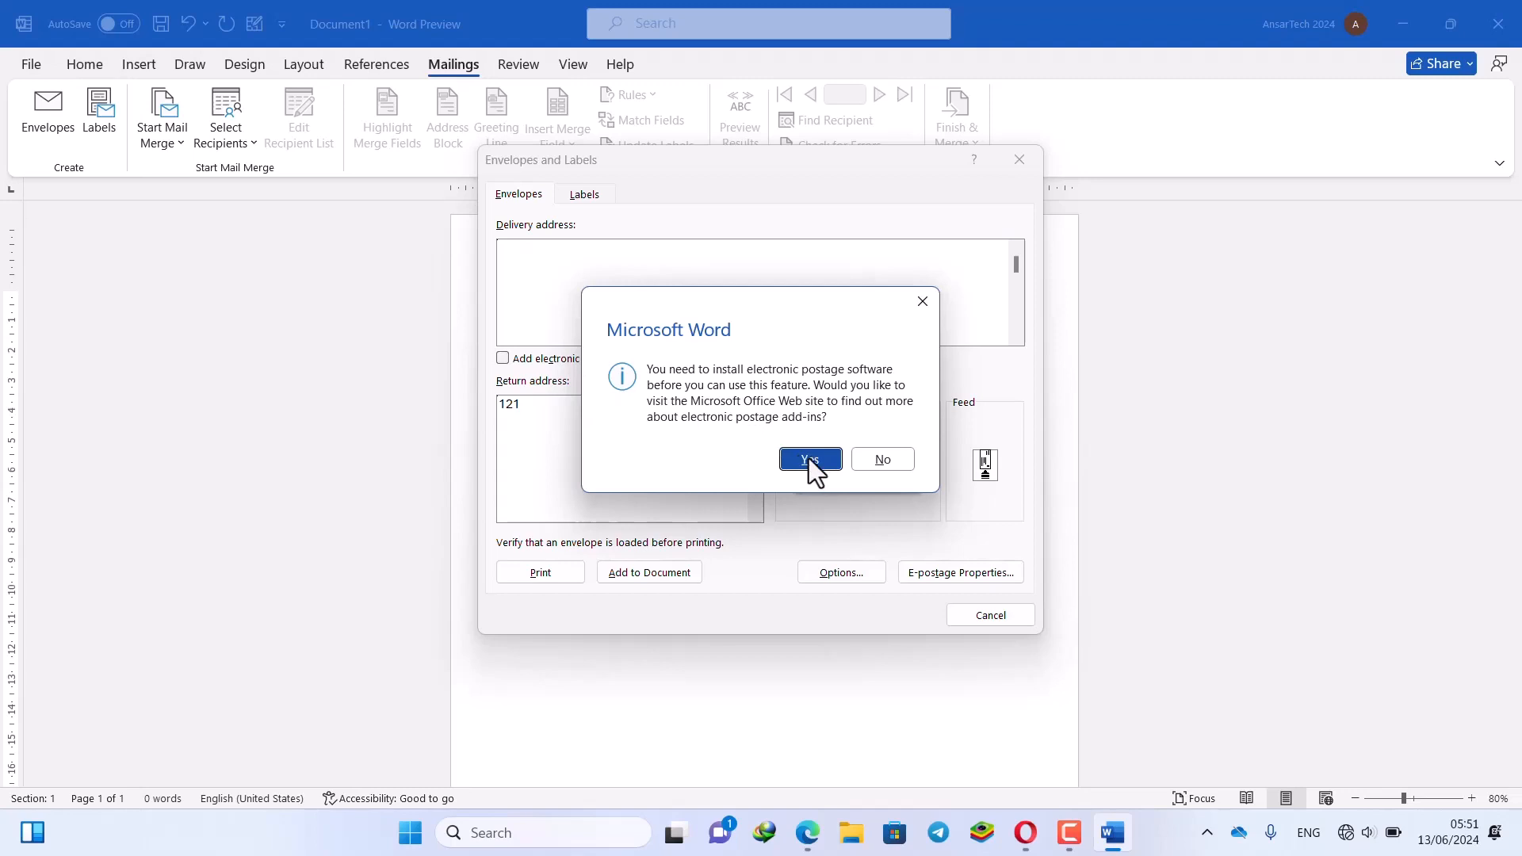
left_click(882, 460)
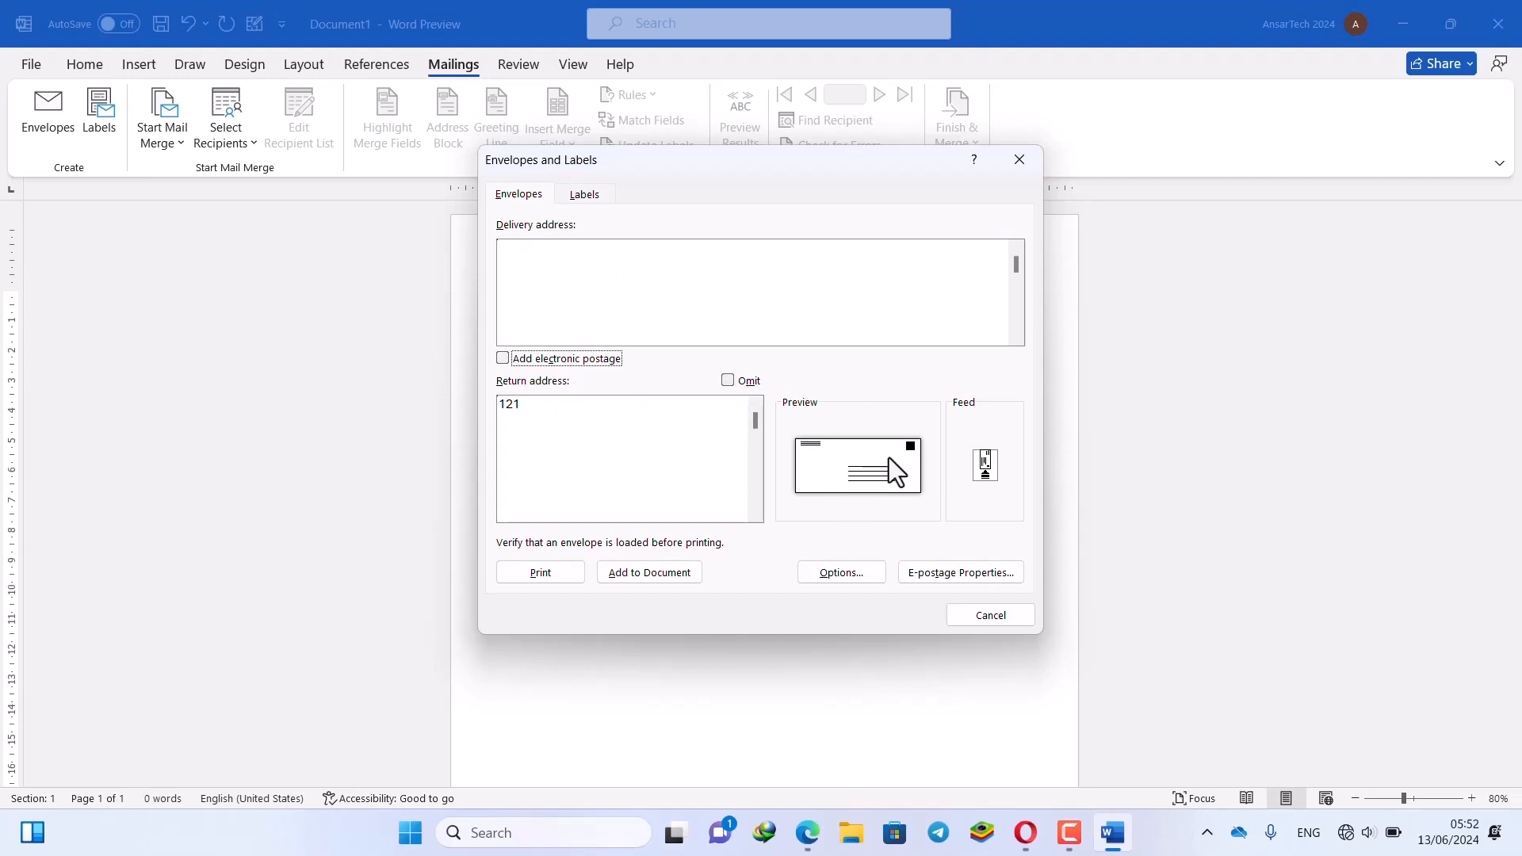
left_click(733, 380)
left_click(747, 382)
left_click(734, 381)
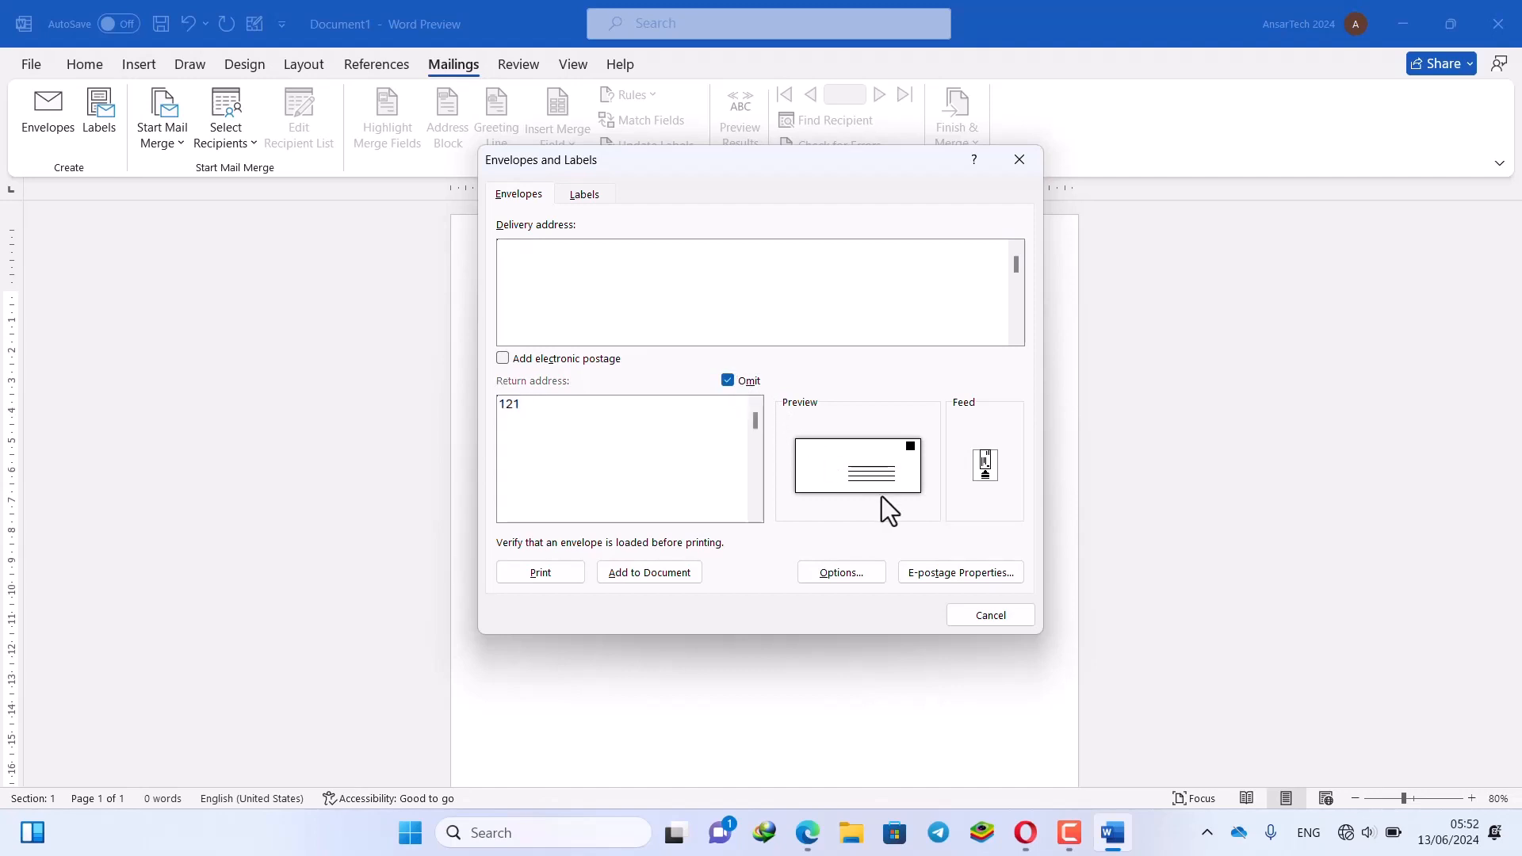
left_click(748, 433)
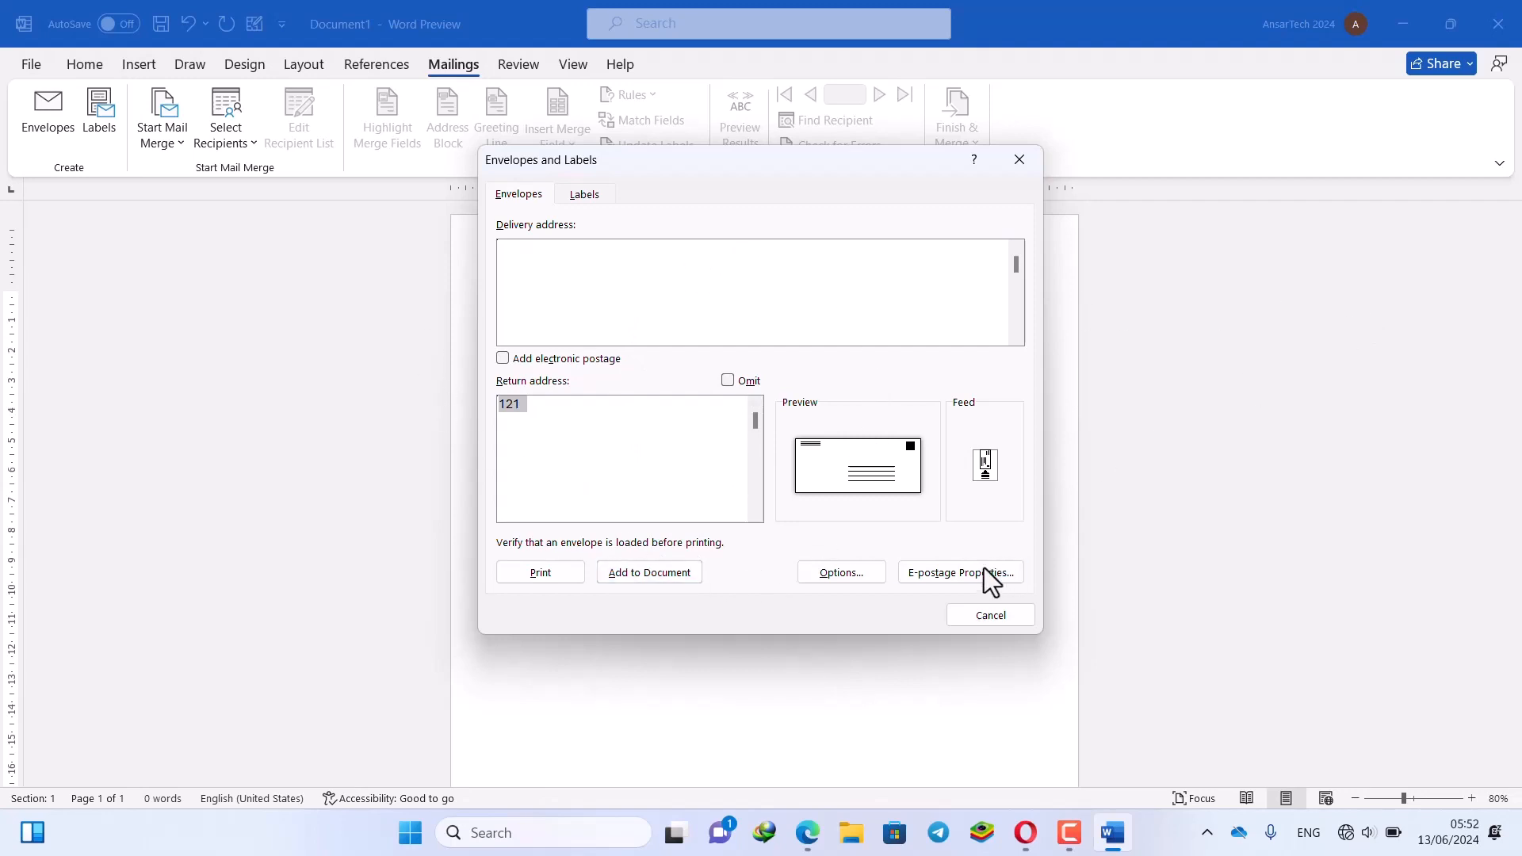
Enter delivery address 123456789 and add the envelope to the document
left_click(568, 261)
type("123456789")
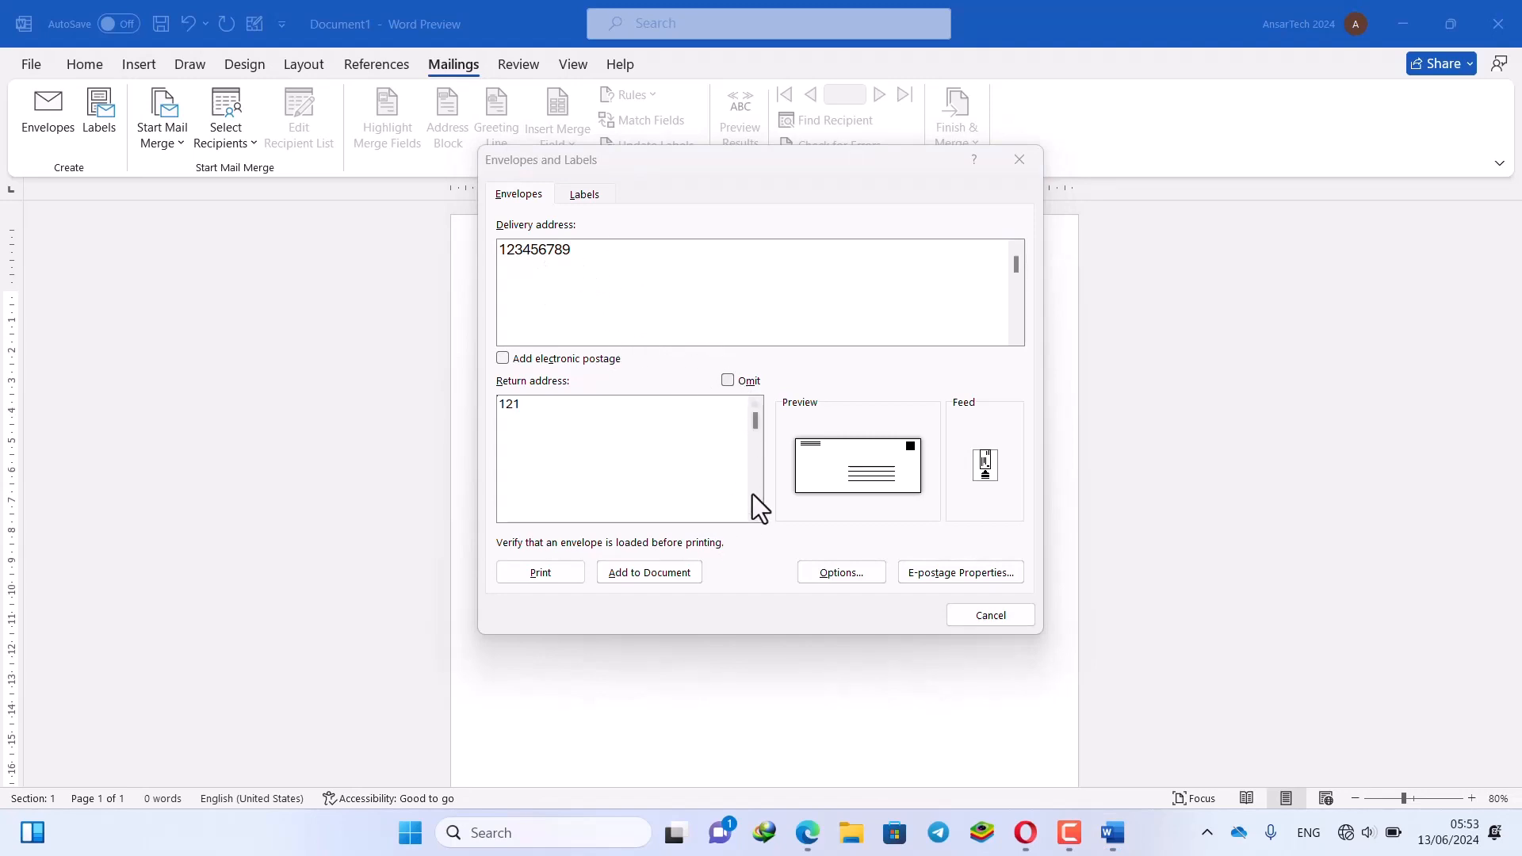
left_click(668, 574)
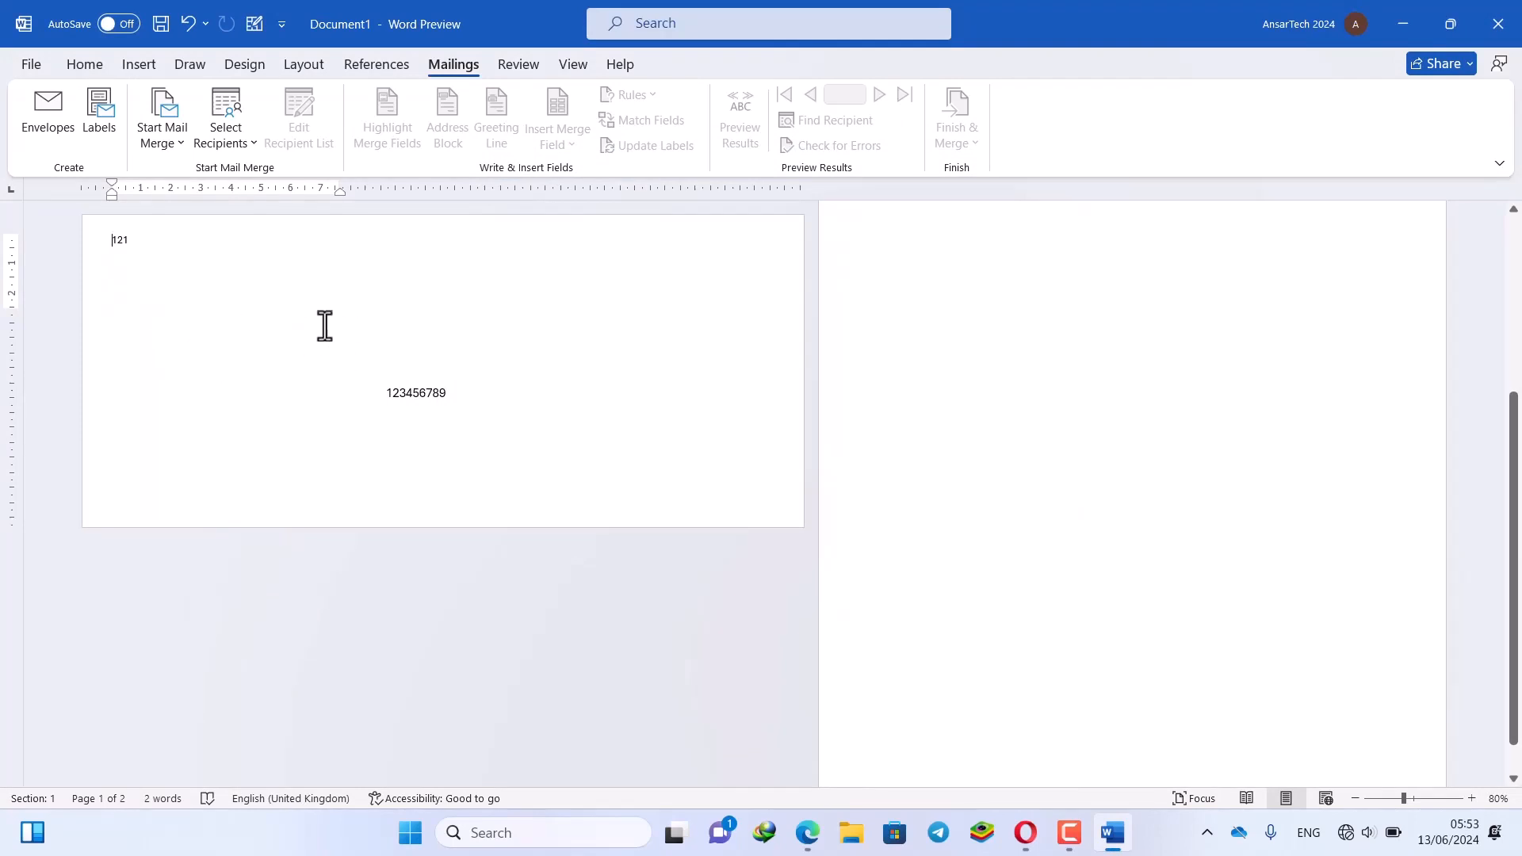
Review the inserted envelope, then undo it to leave the page blank
scroll(403, 404, "up", 2)
scroll(404, 403, "up", 2)
scroll(404, 403, "down", 3)
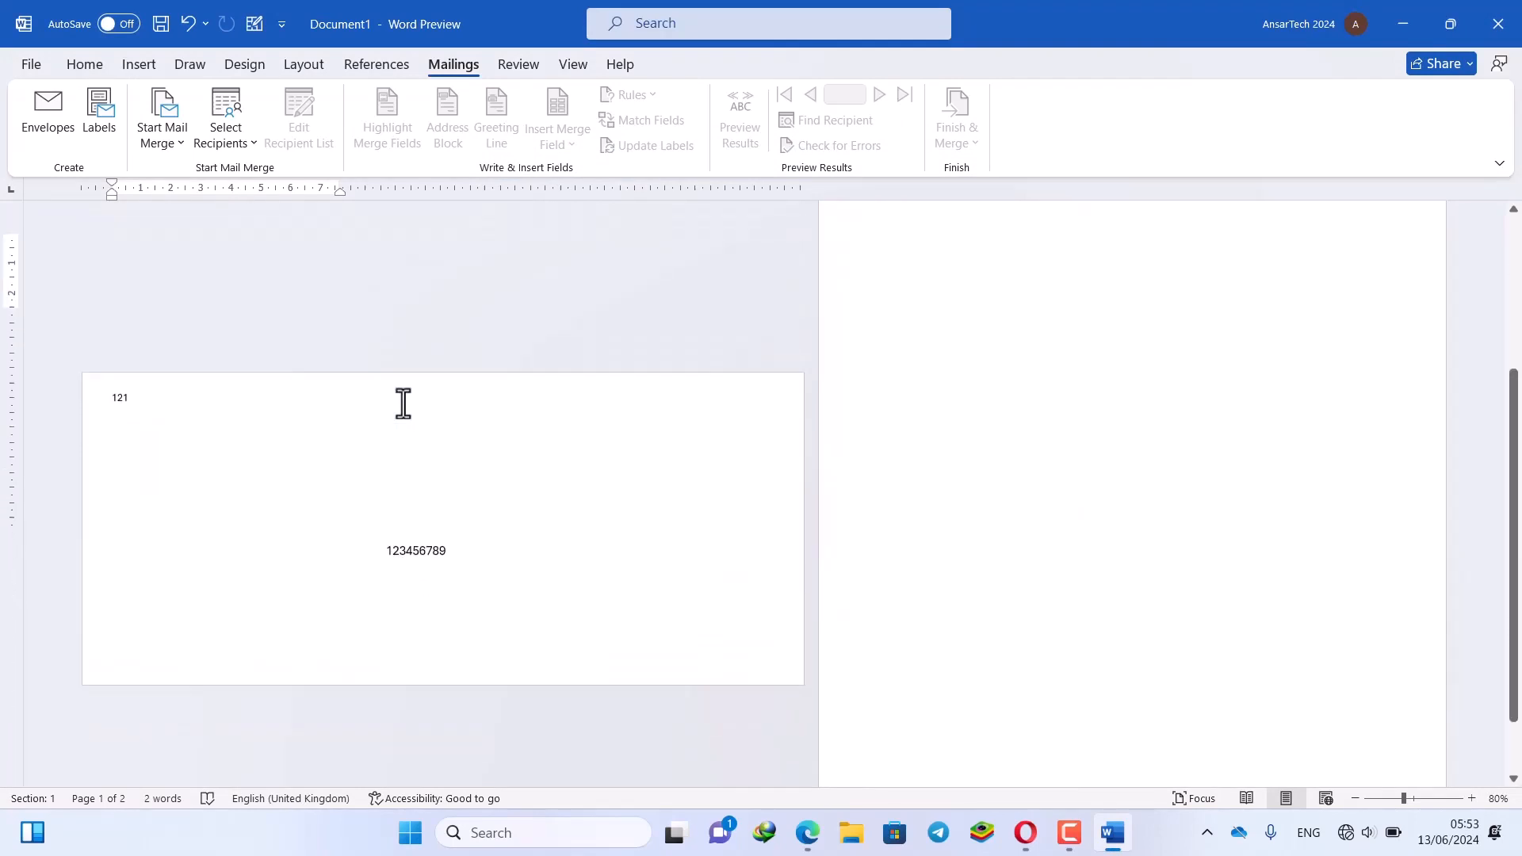
scroll(404, 402, "up", 3)
key("ctrl+z")
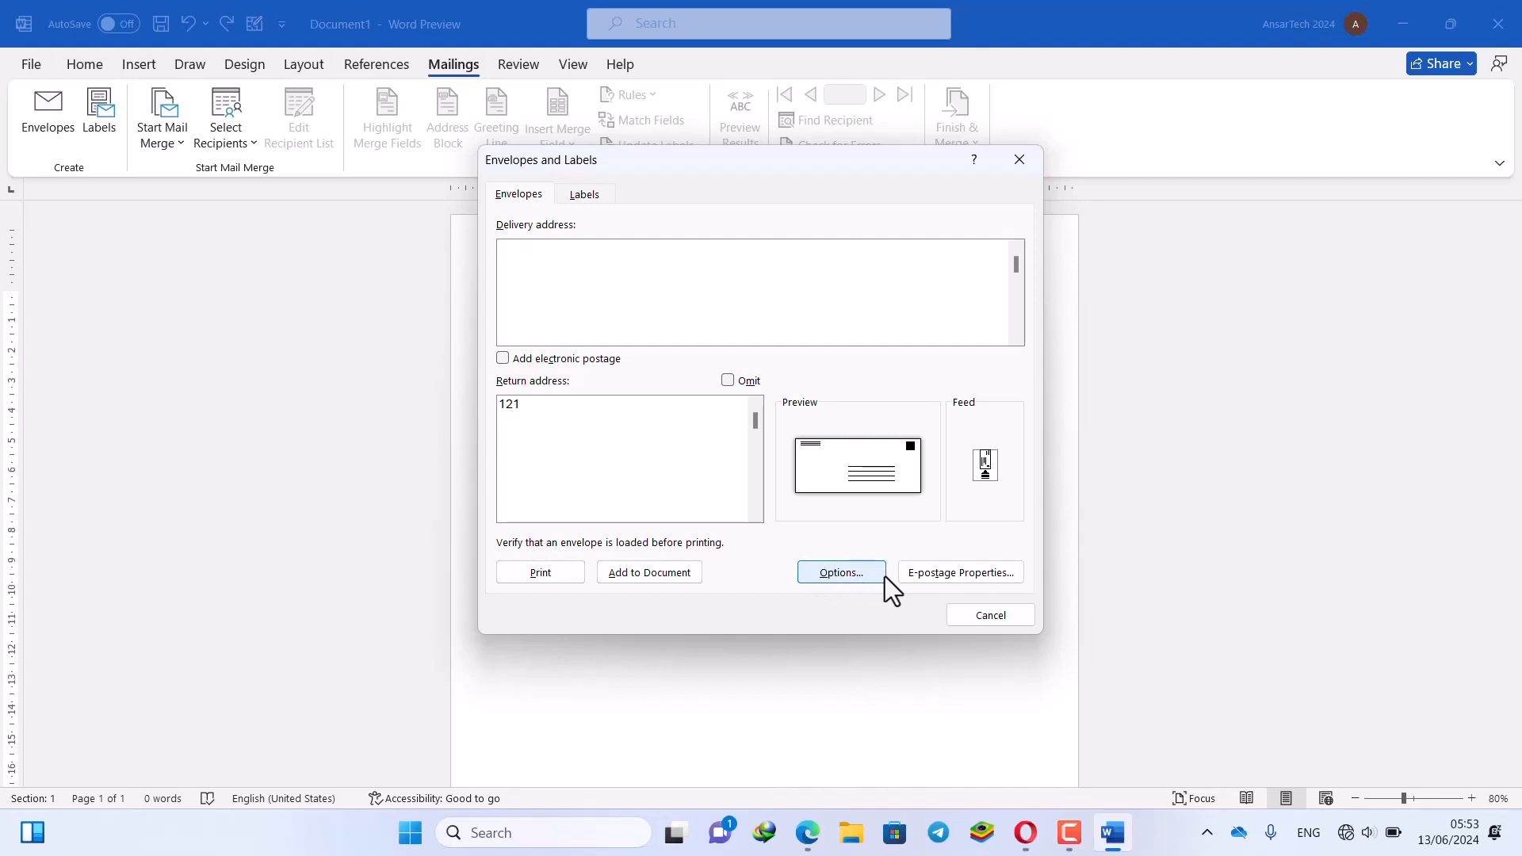
left_click(827, 574)
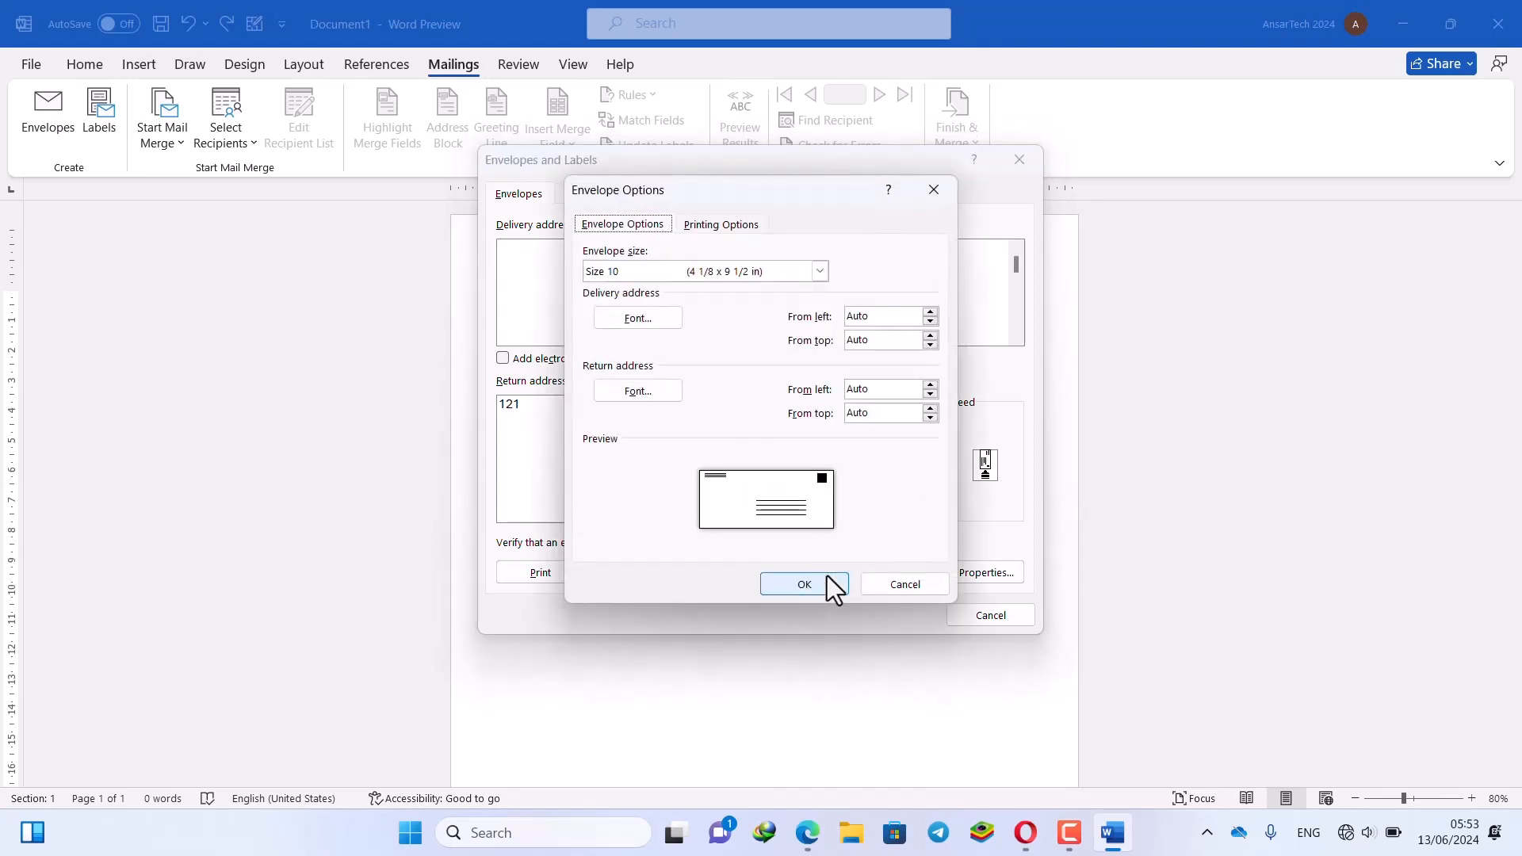
left_click(720, 270)
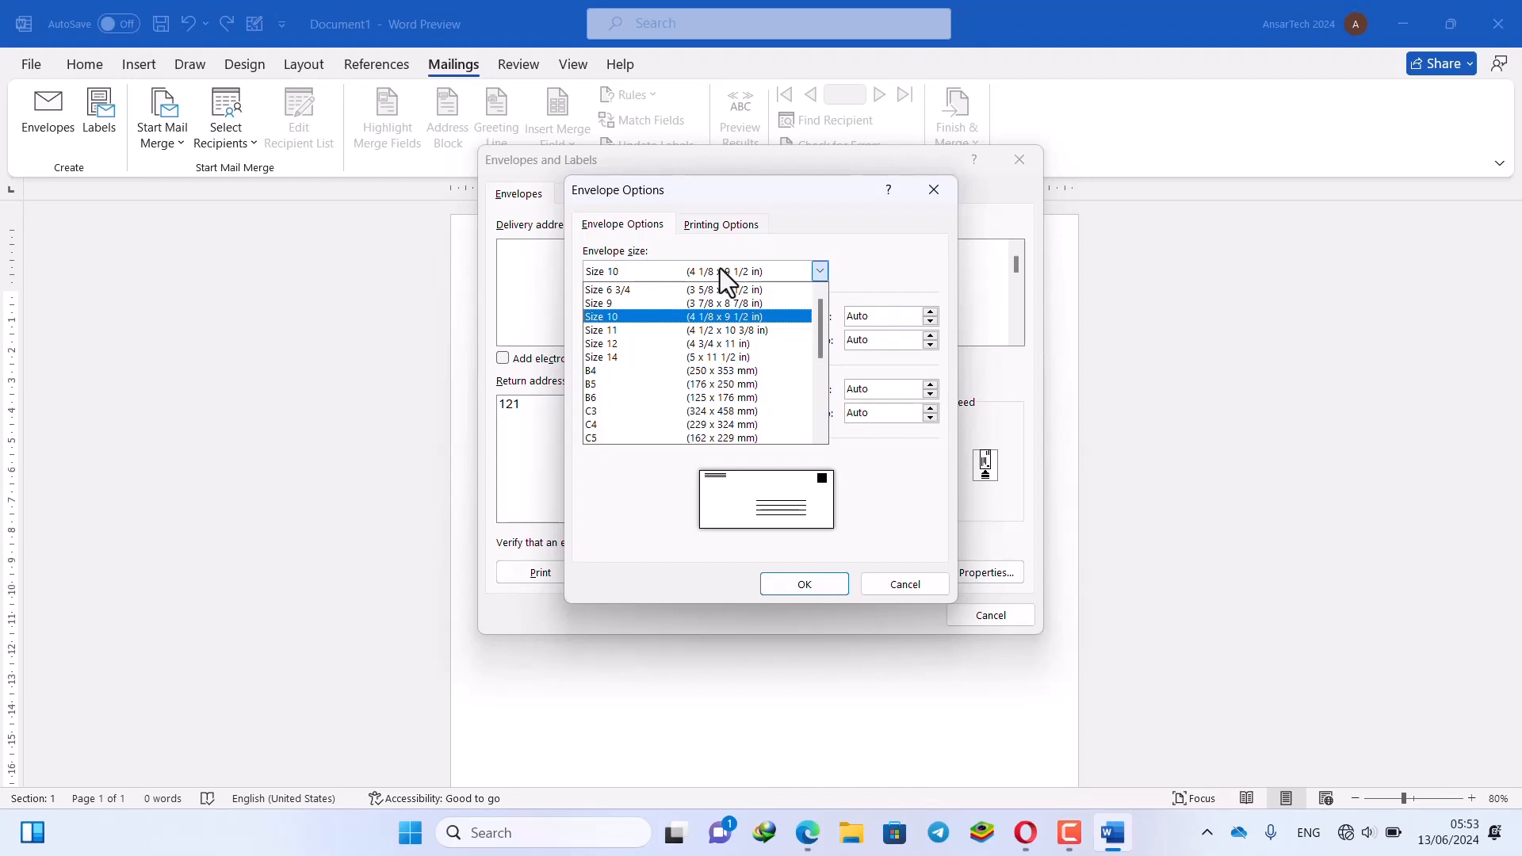
left_click(720, 269)
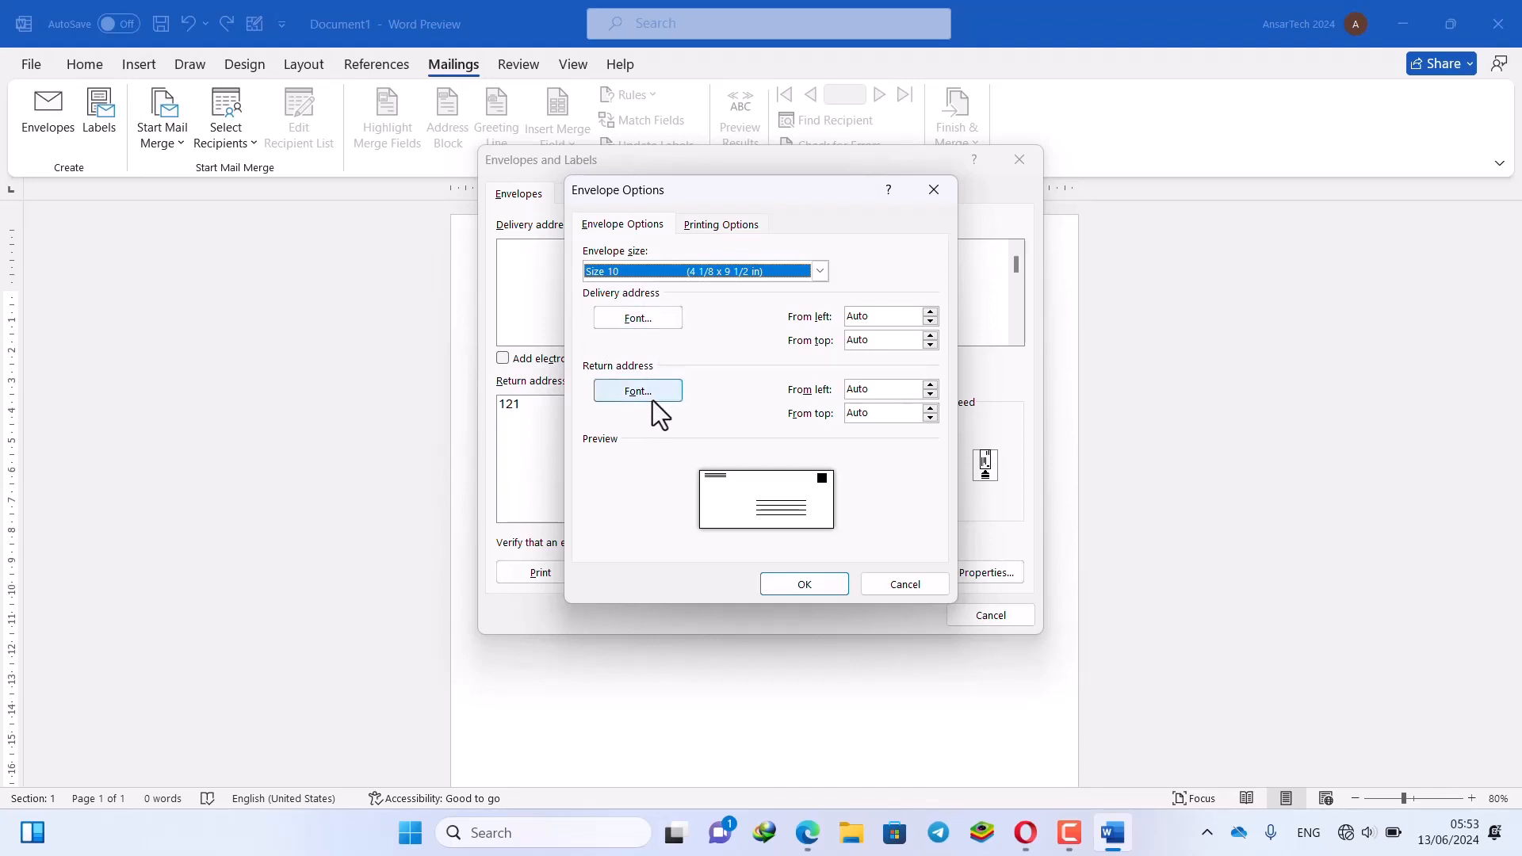
left_click(932, 315)
left_click(931, 332)
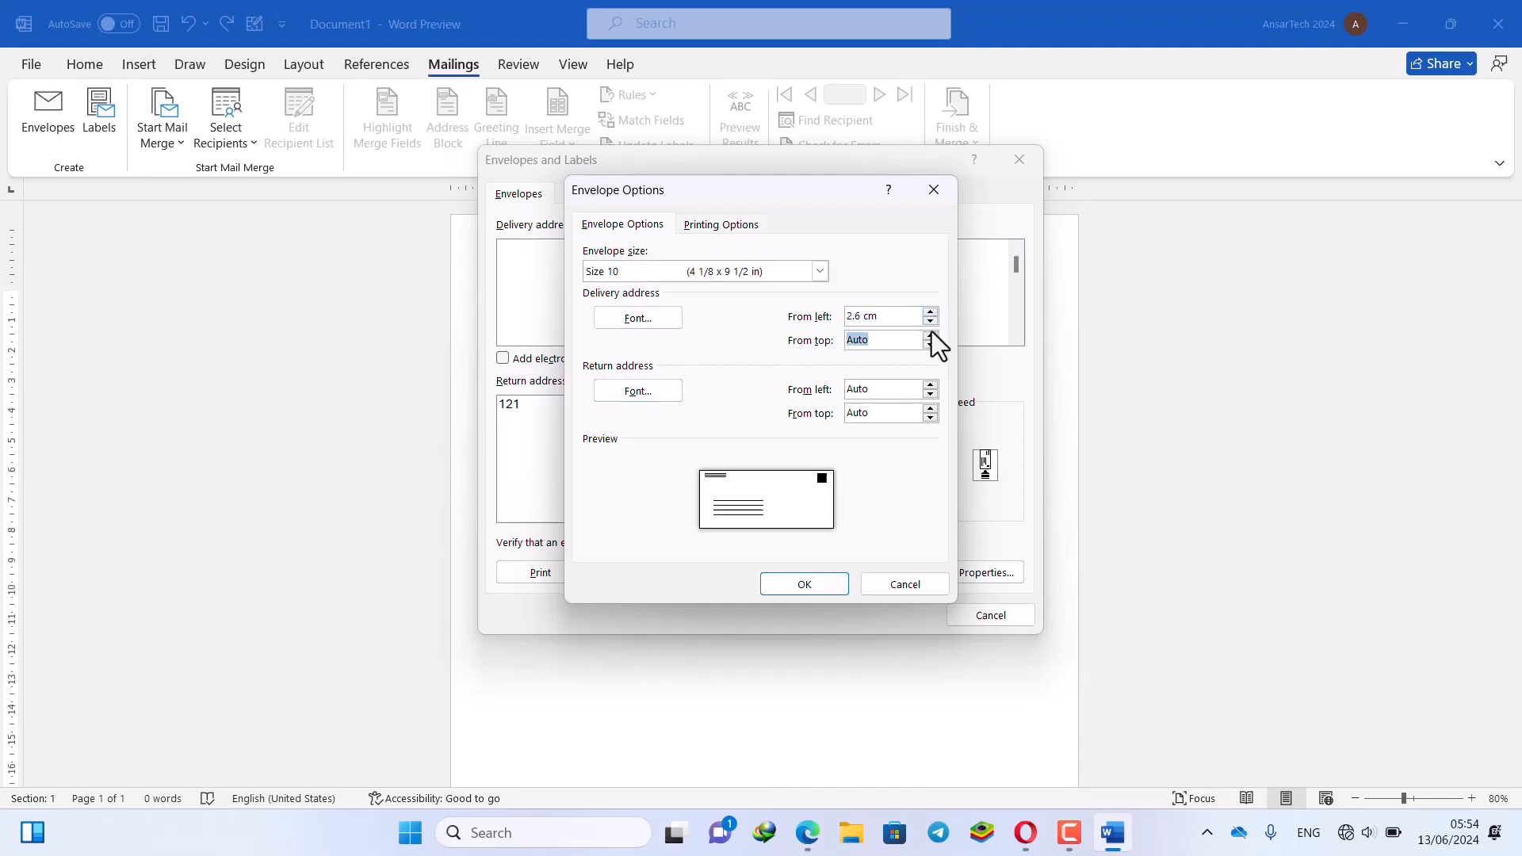
left_click(931, 321)
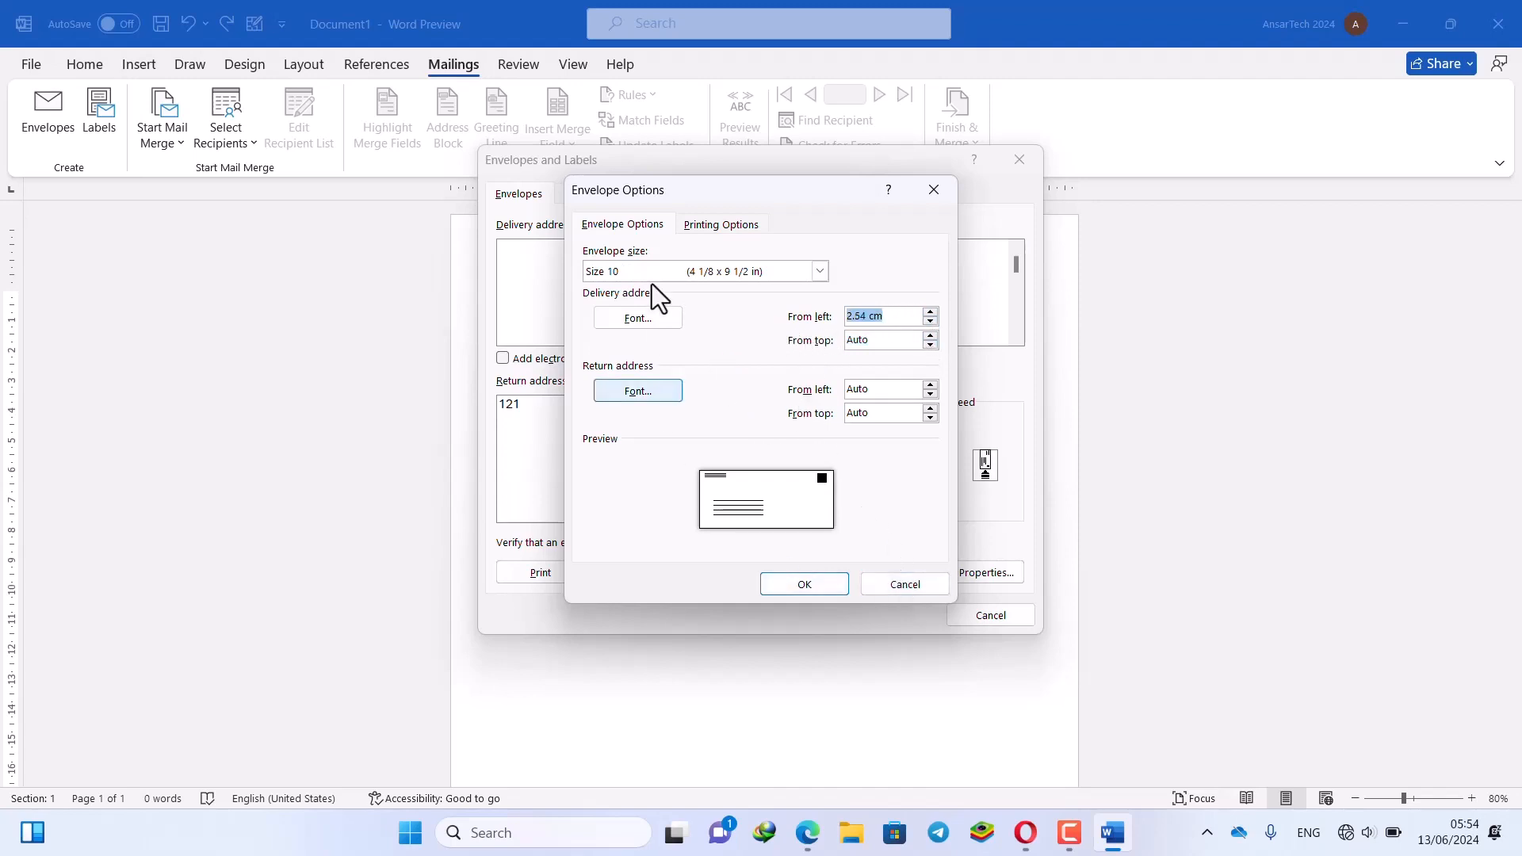
left_click(704, 225)
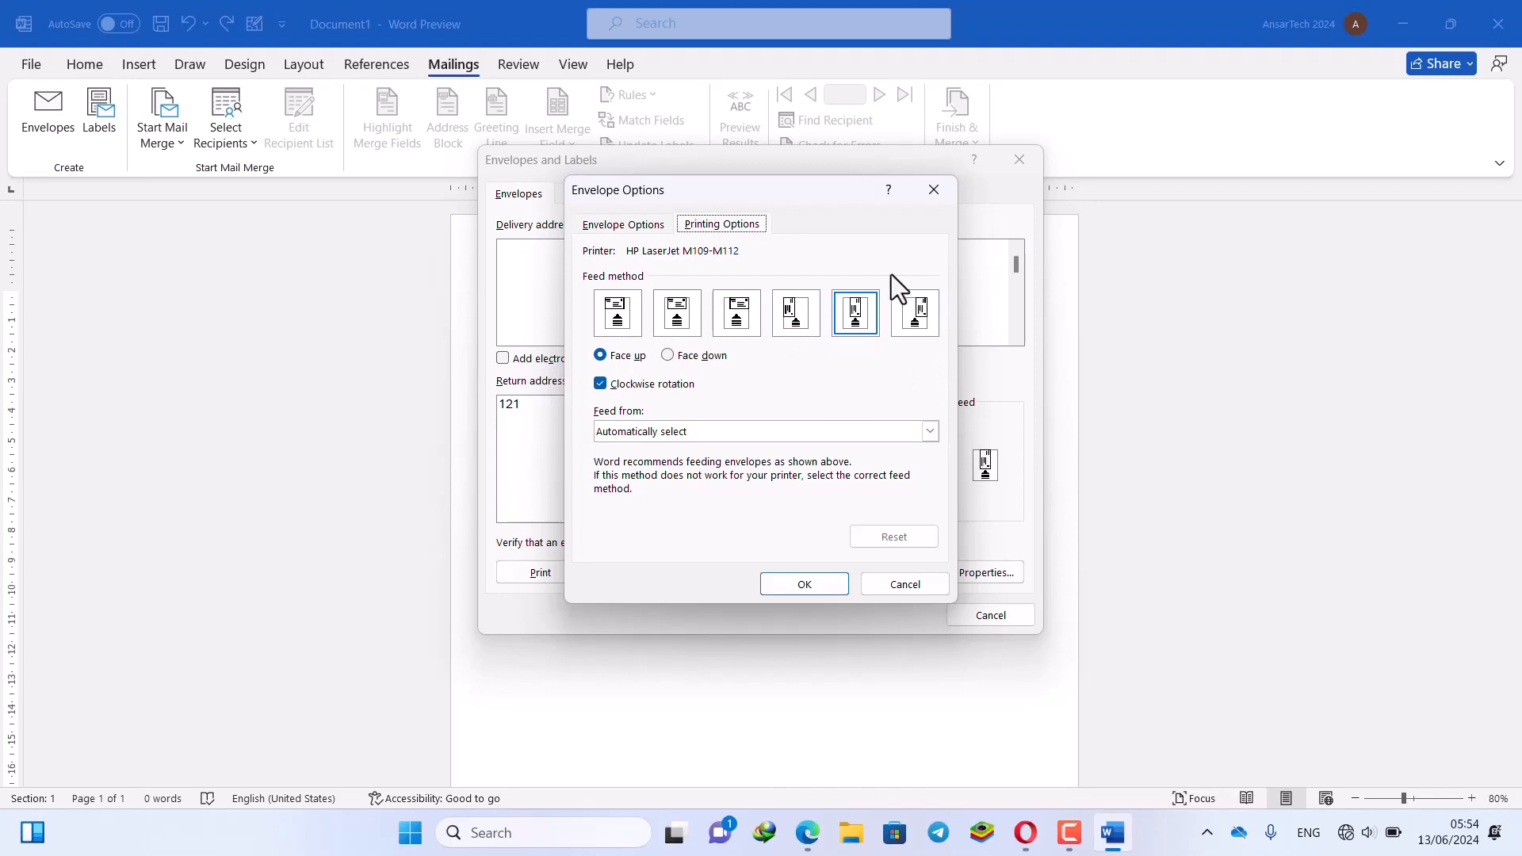
left_click(932, 192)
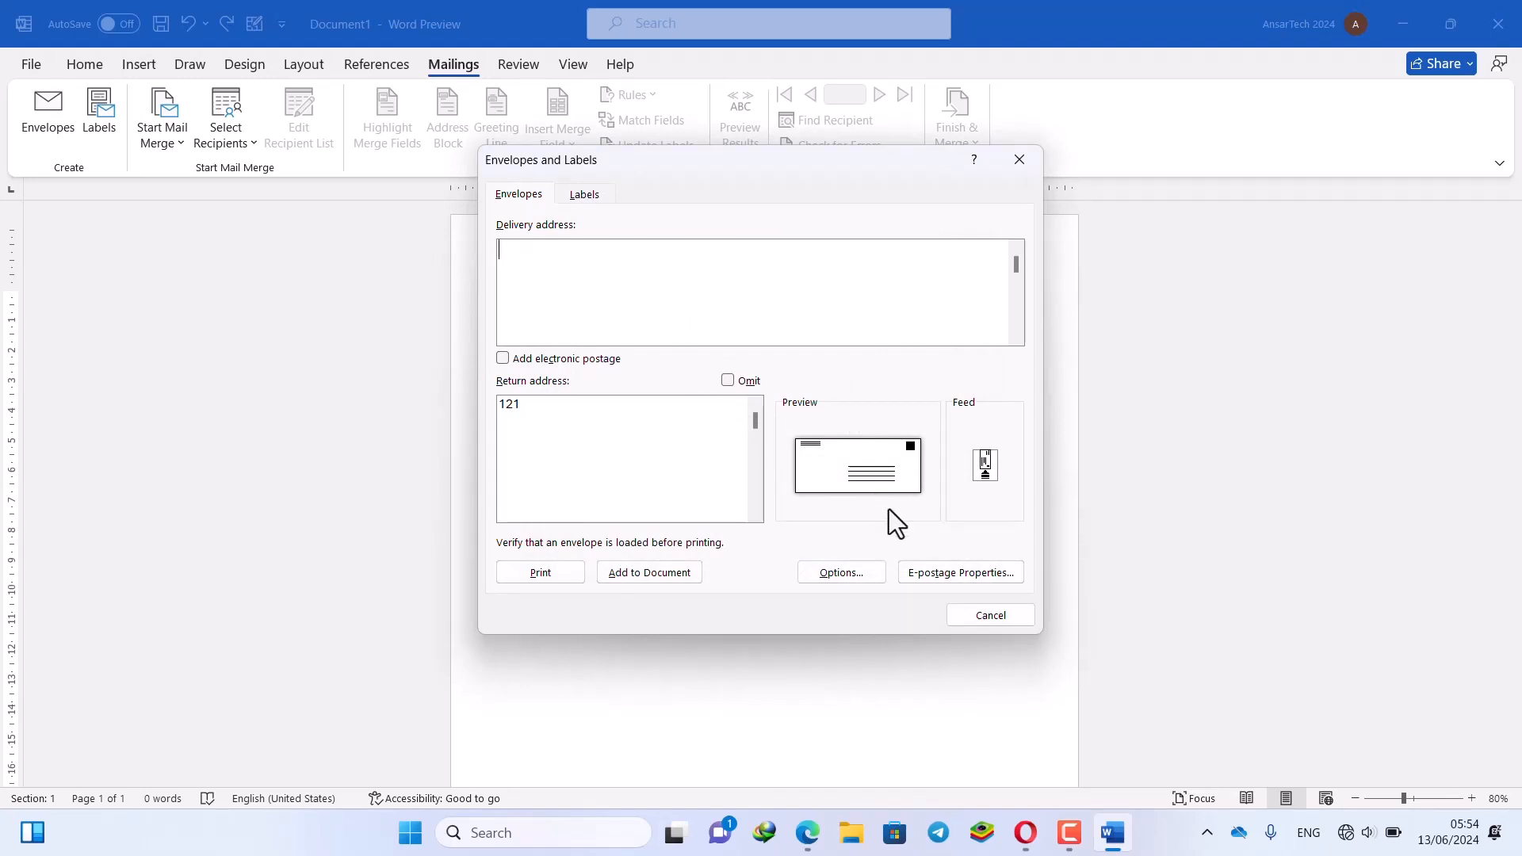
left_click(968, 578)
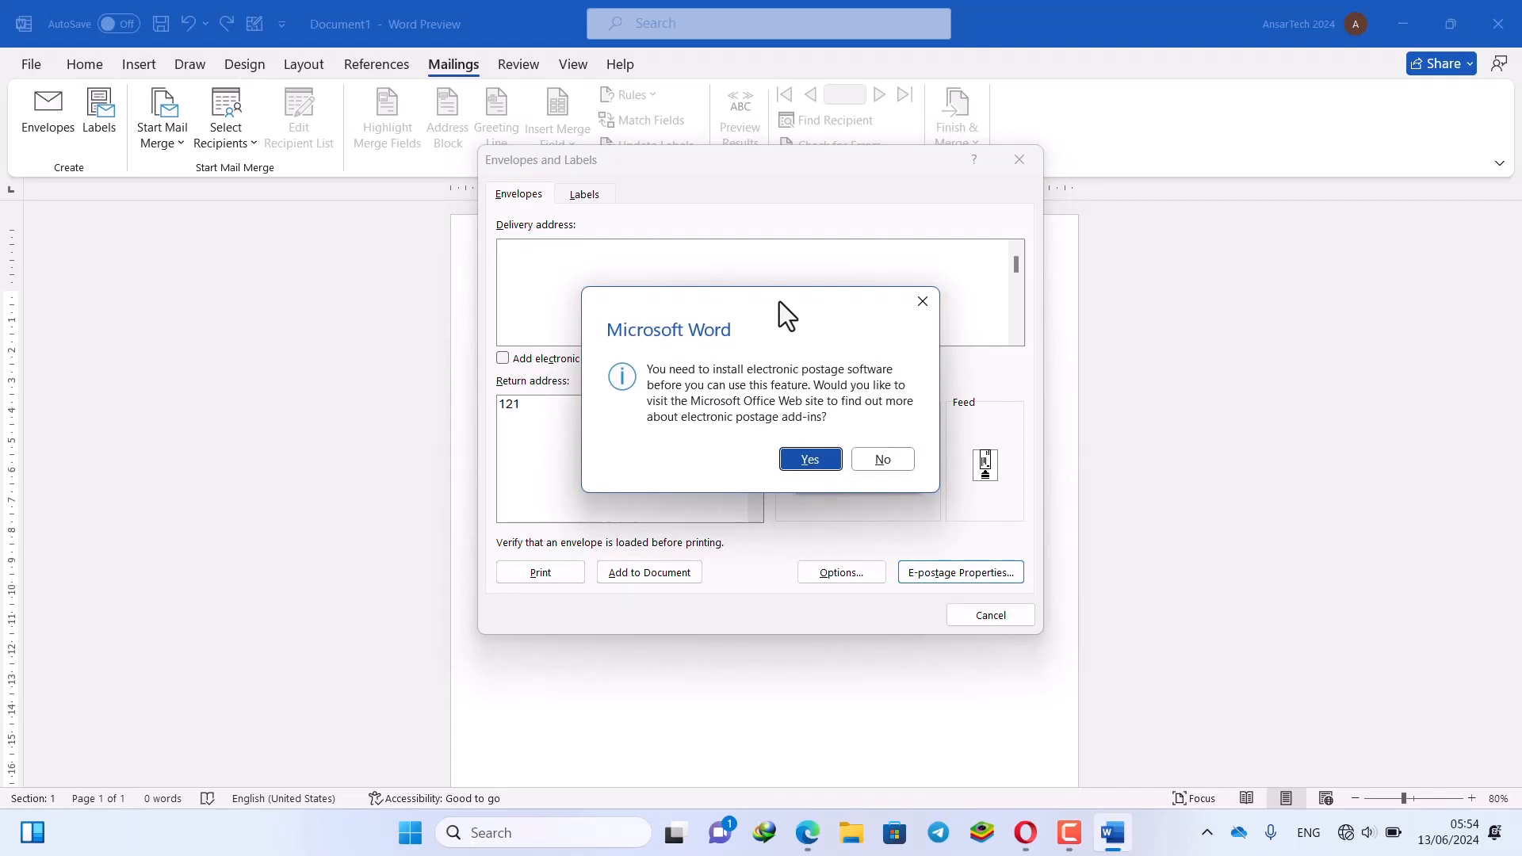
left_click_drag(779, 301, 1004, 302)
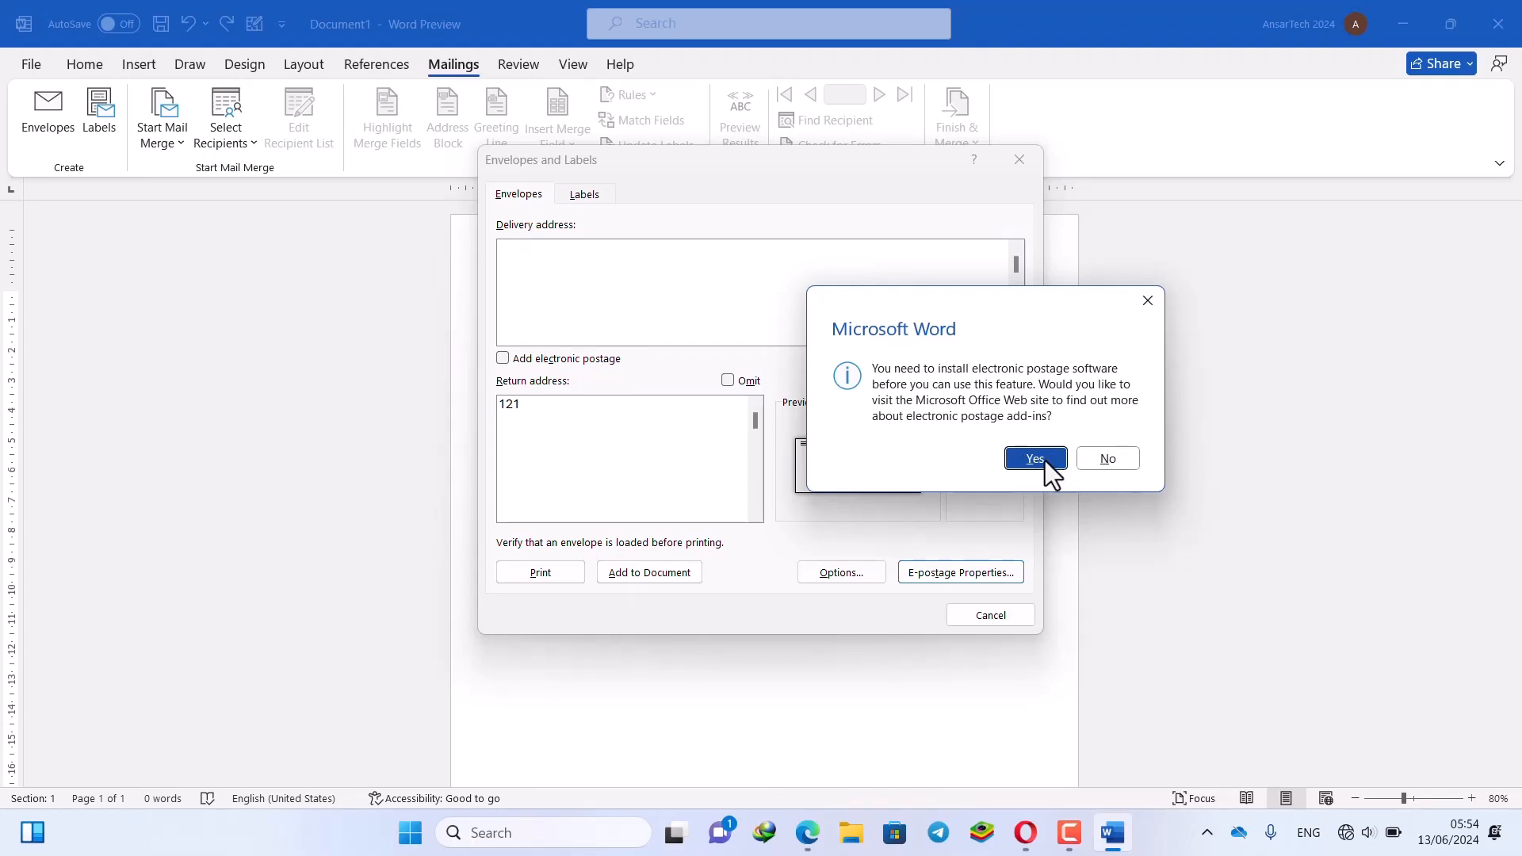
left_click(1101, 454)
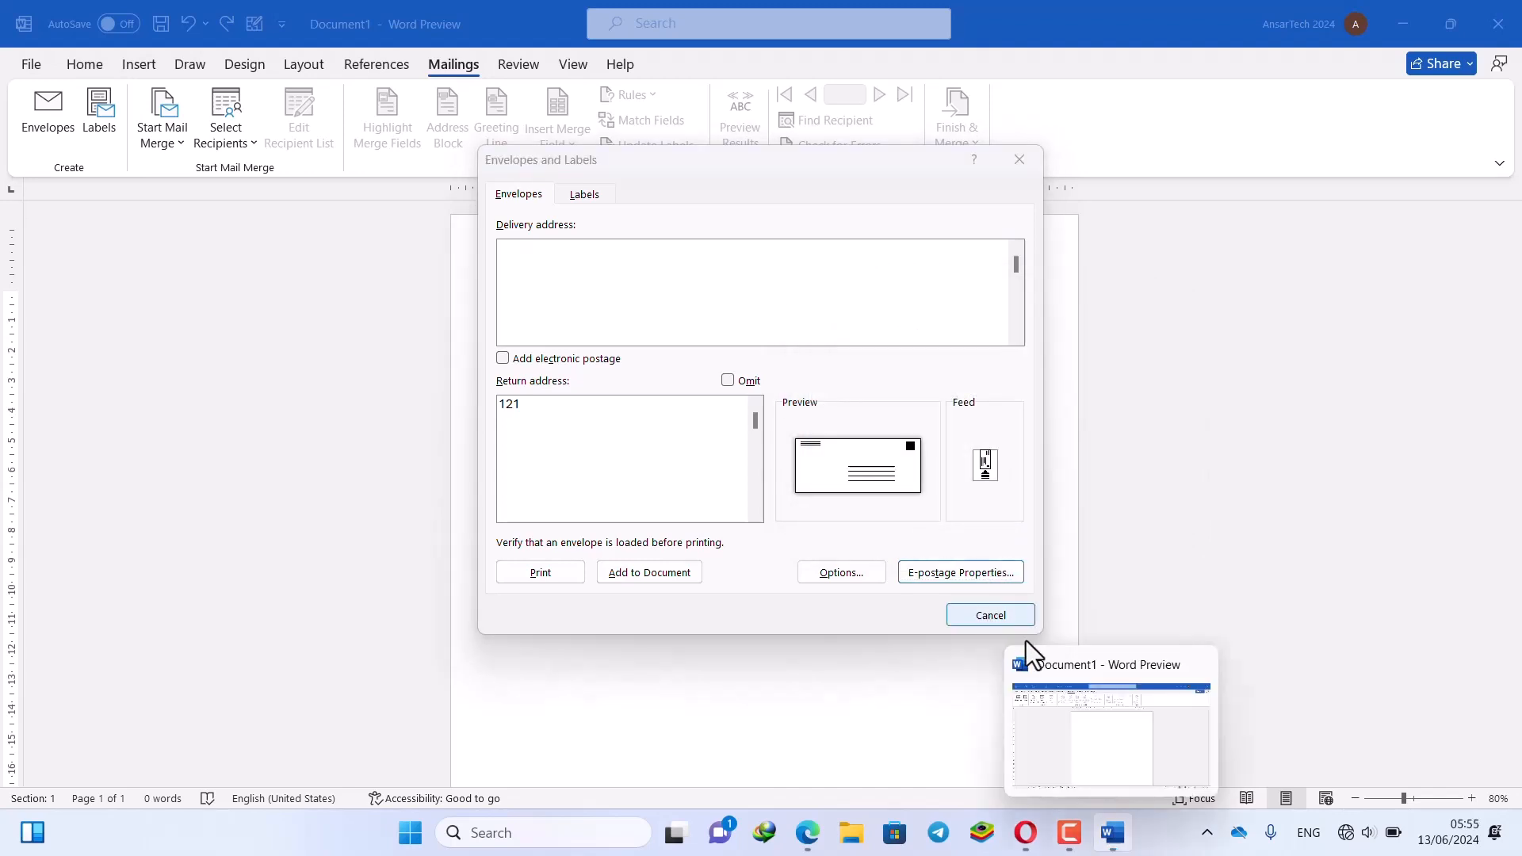
Reopen on the Labels tab and set a single label at column 2
left_click(1019, 161)
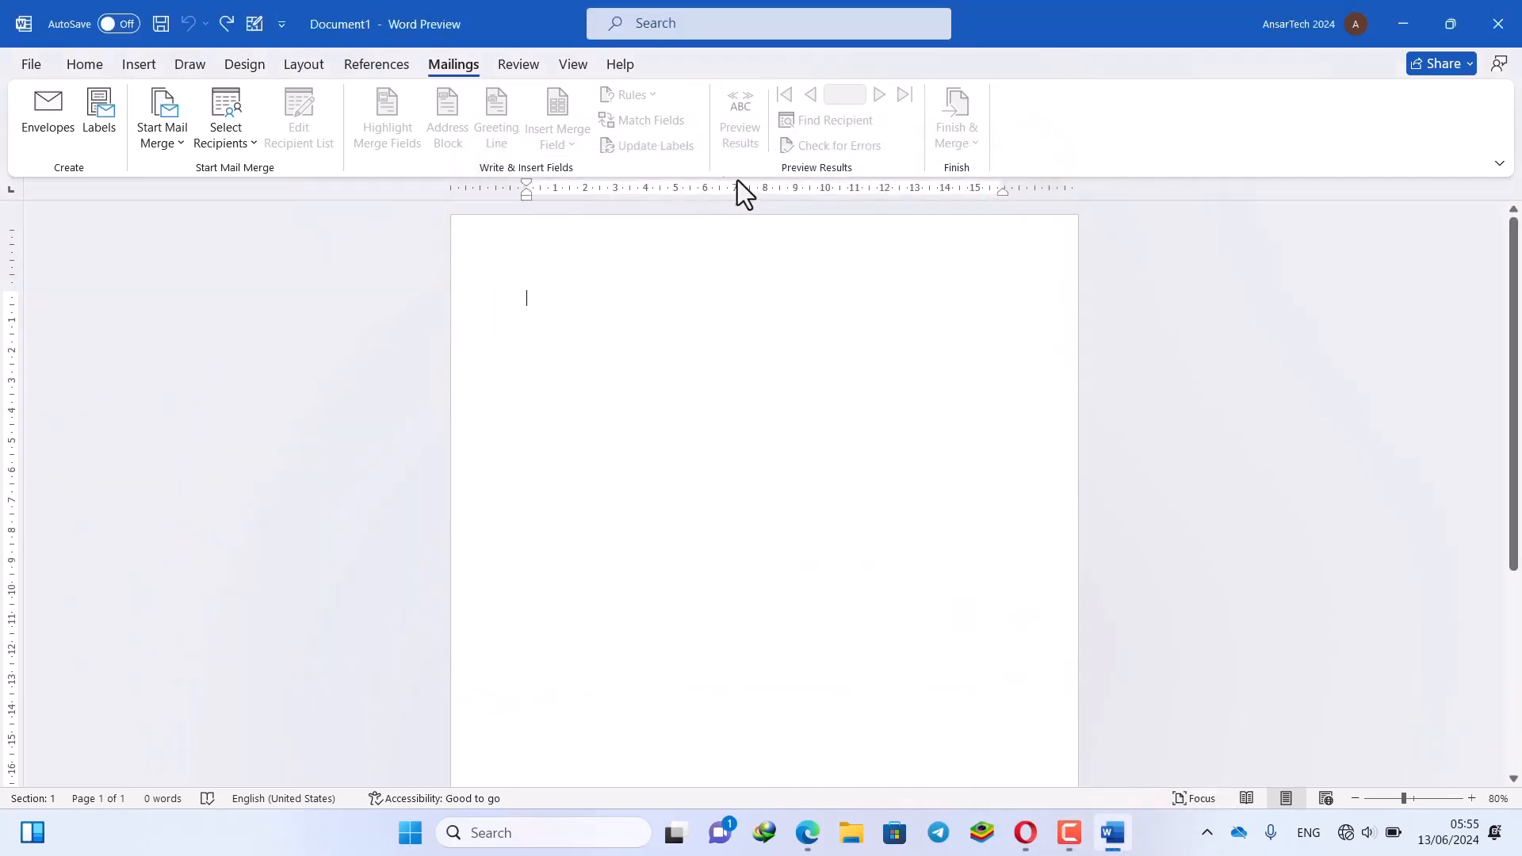
left_click(93, 127)
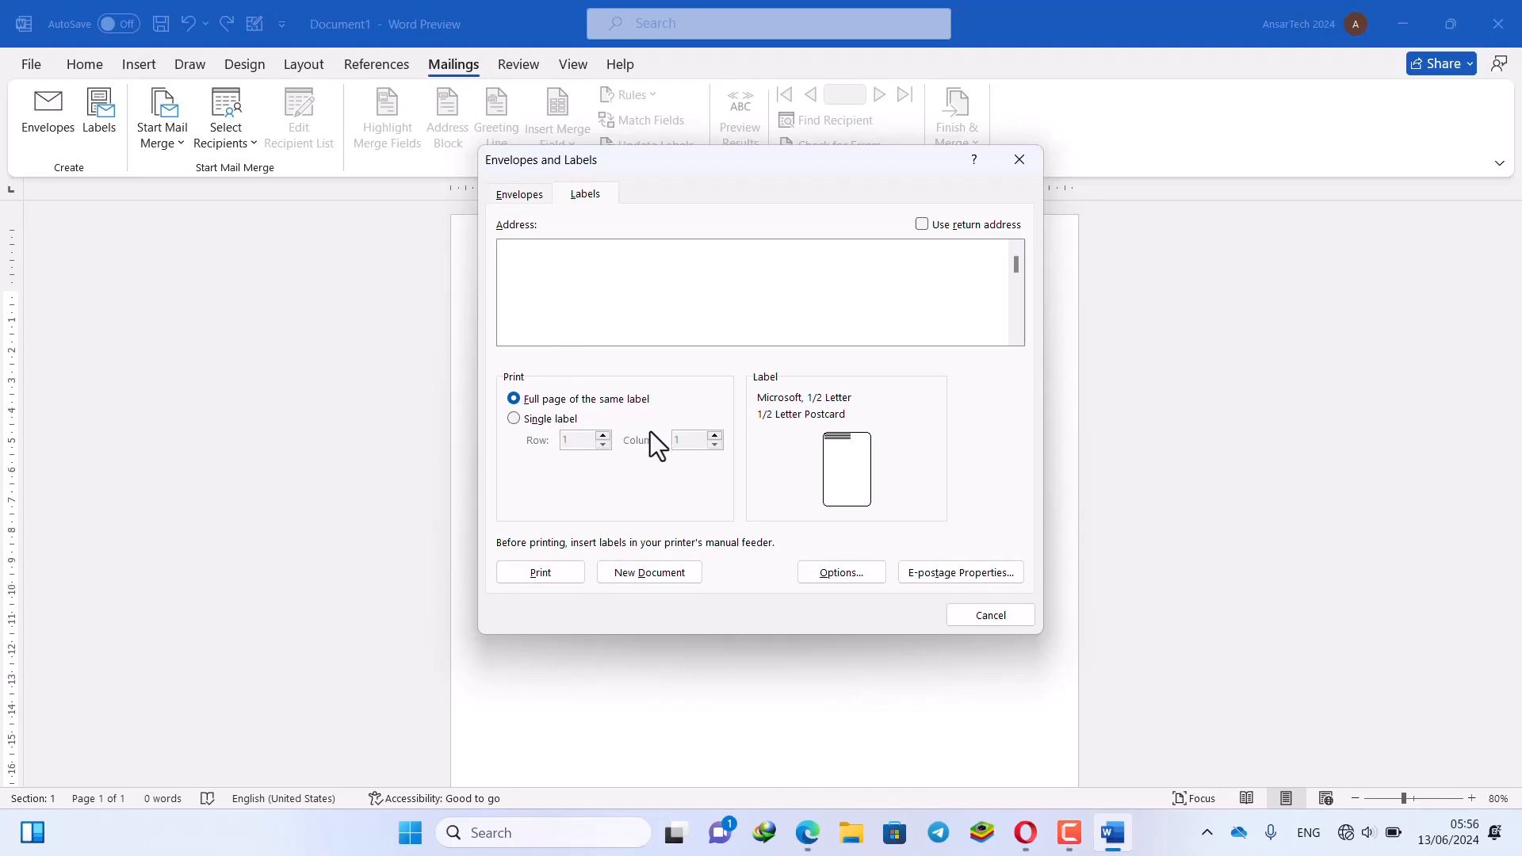
left_click(548, 420)
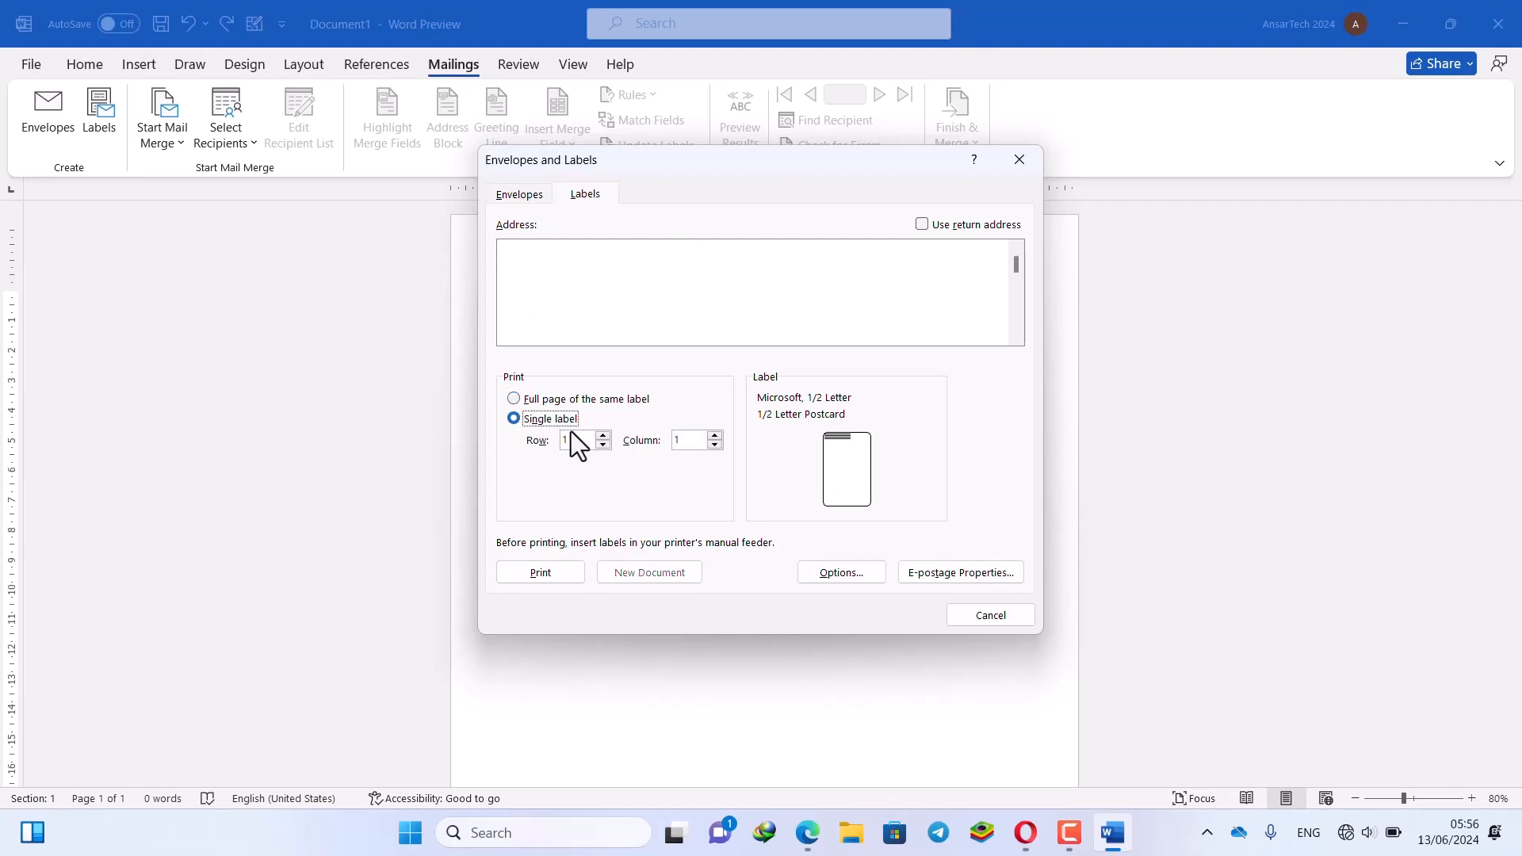
left_click(715, 435)
left_click(716, 436)
Toggle Use return address on and off for the label, then close the dialog
left_click(555, 283)
left_click(518, 190)
left_click(578, 199)
left_click(933, 228)
left_click(931, 225)
left_click(930, 247)
left_click(958, 234)
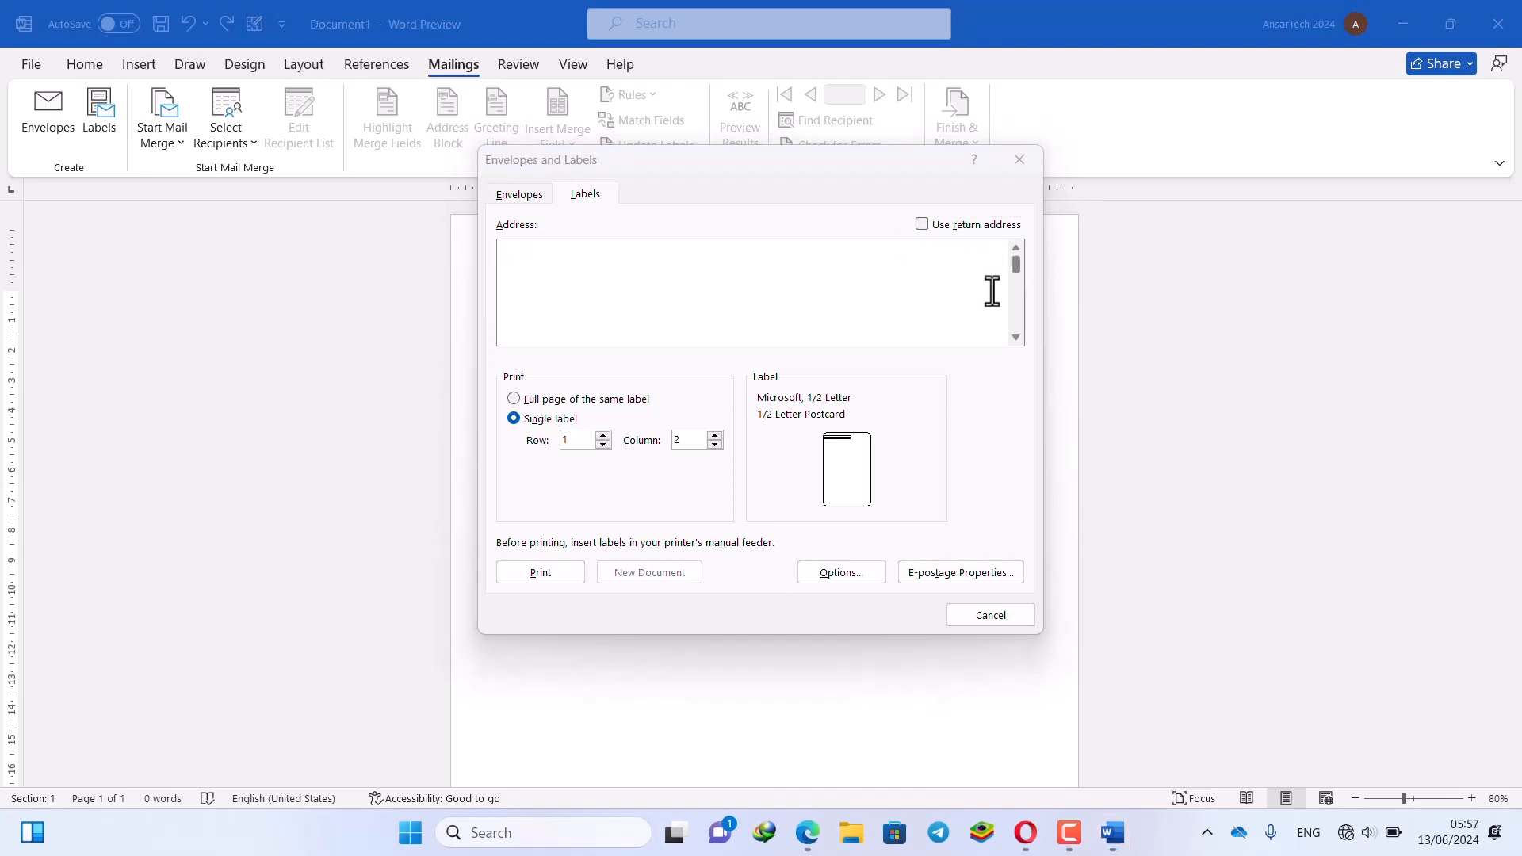
left_click(1021, 161)
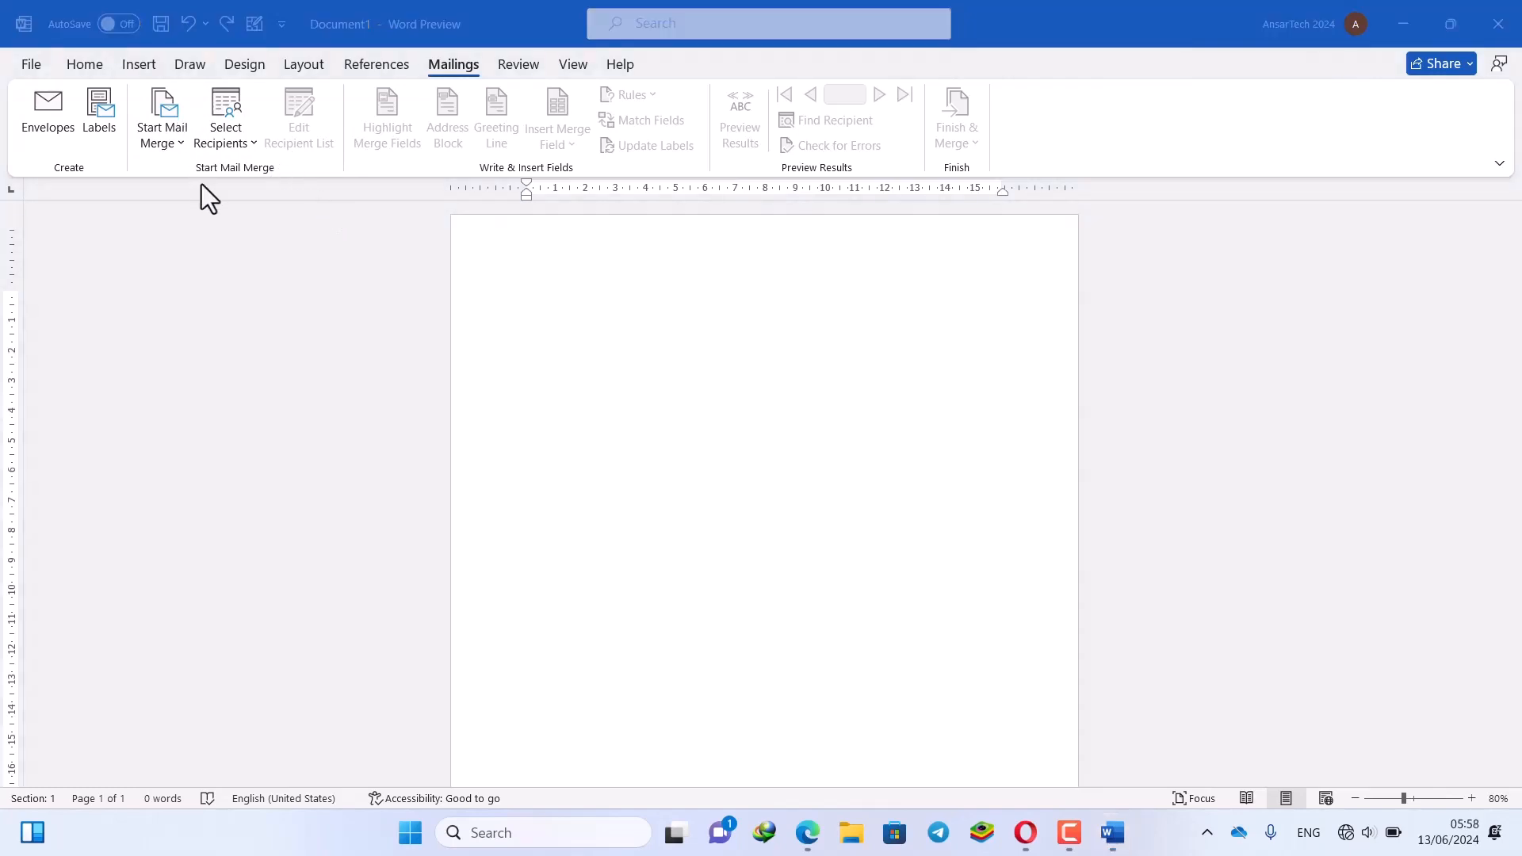
Turn on Magnifier and open the Start Mail Merge document type list
key("super+plus")
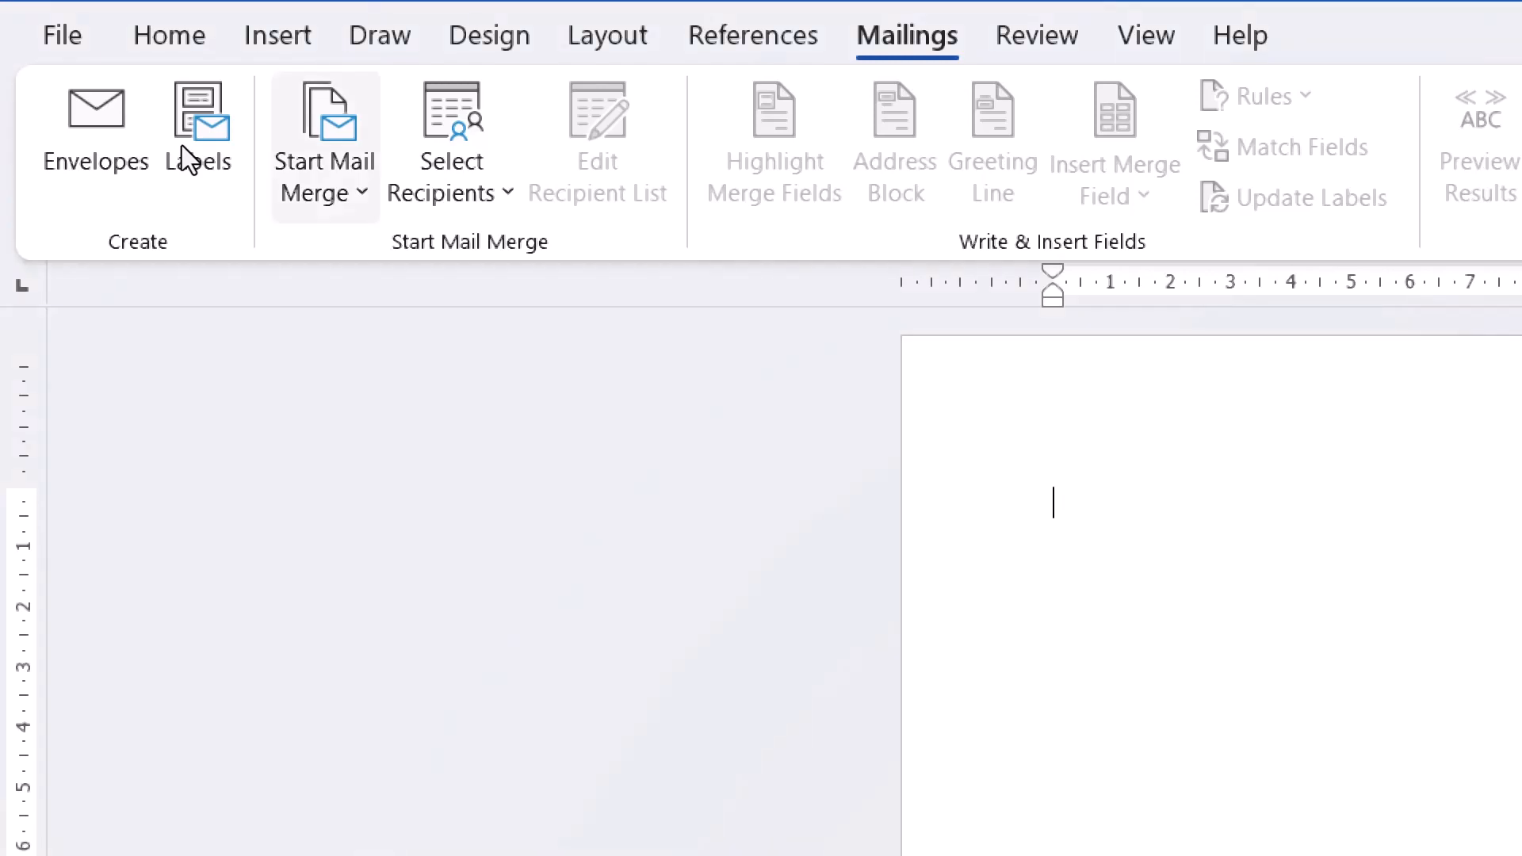
left_click(326, 174)
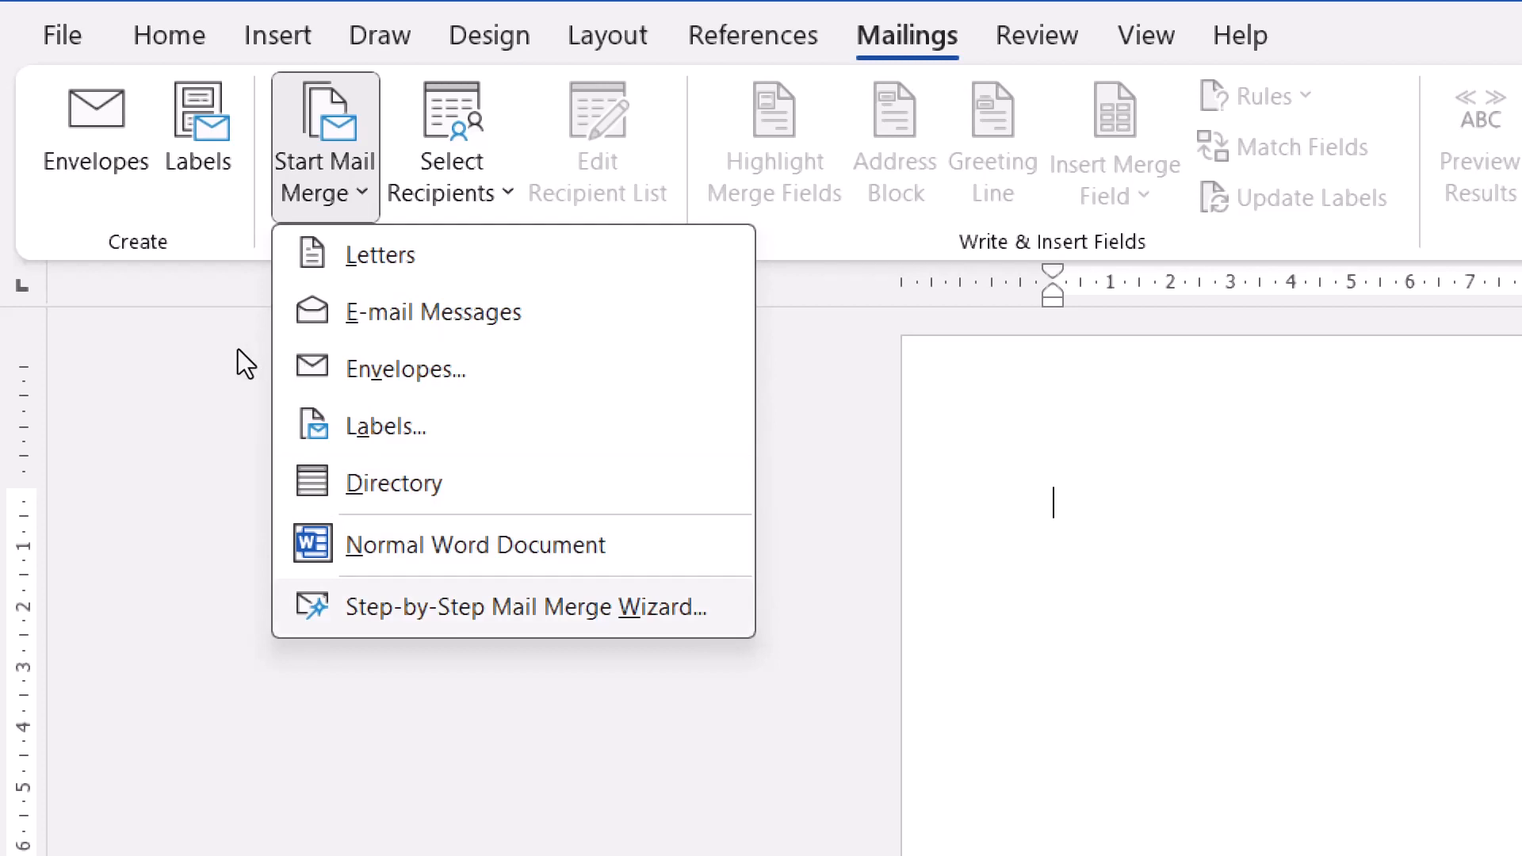
key("Escape")
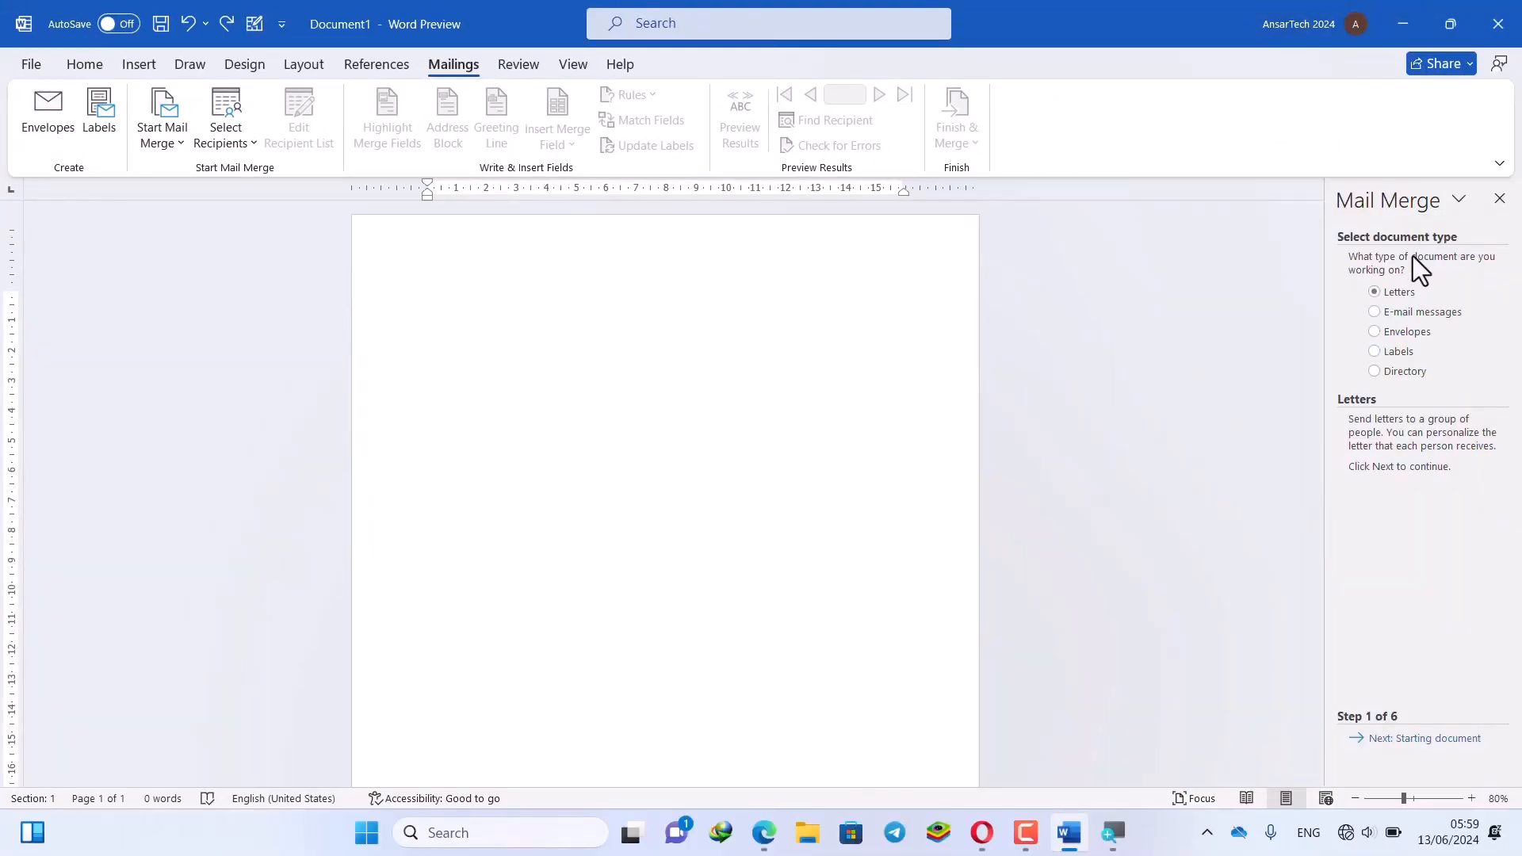
Pick E-mail messages in the wizard, advance, close it, then create Document2 with Ctrl+N
left_click(1401, 327)
left_click(1405, 319)
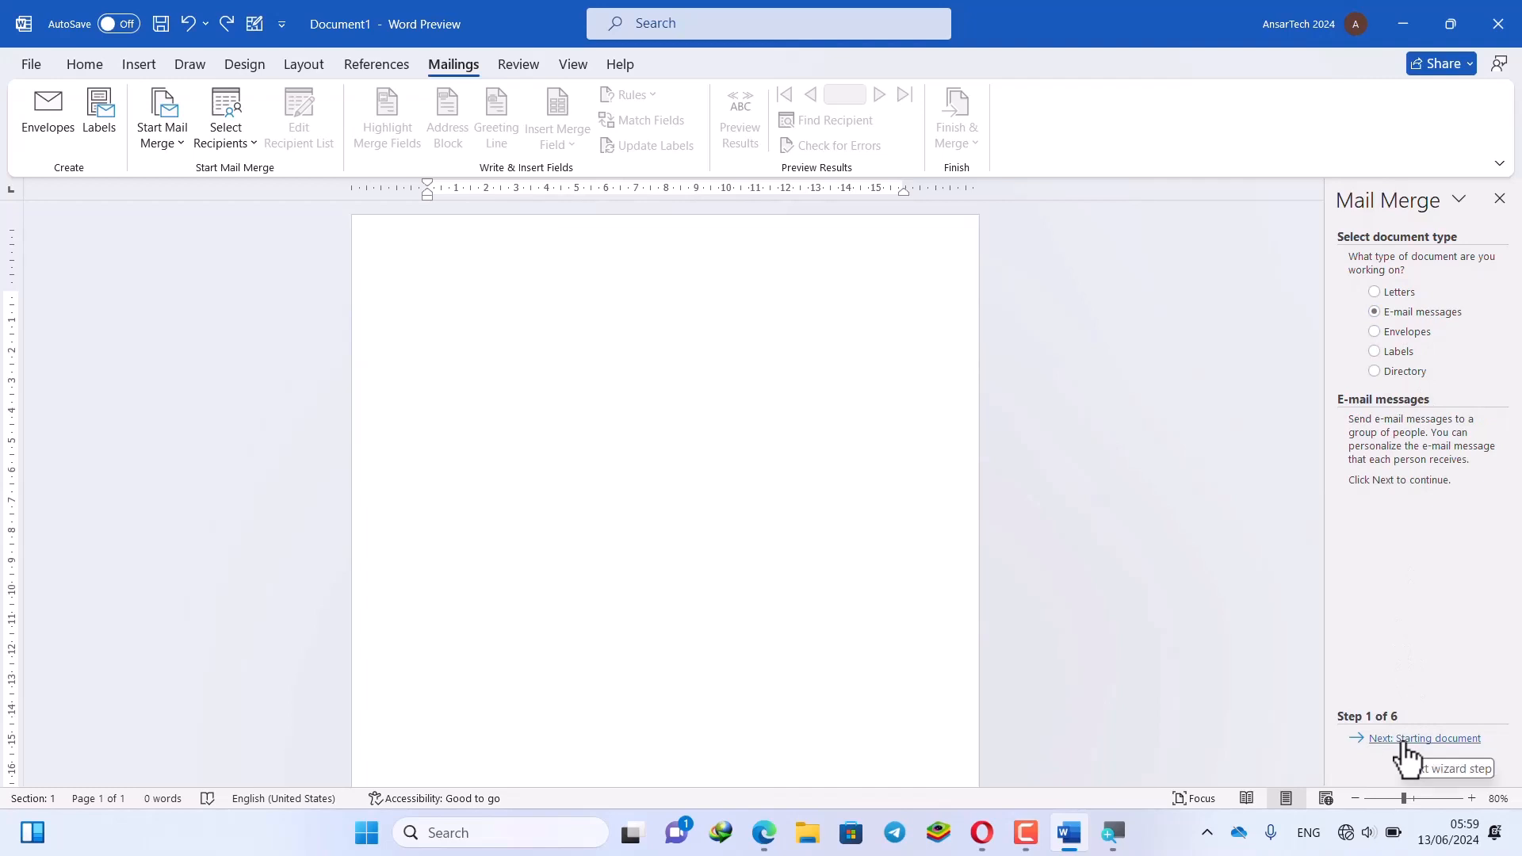
left_click(1444, 738)
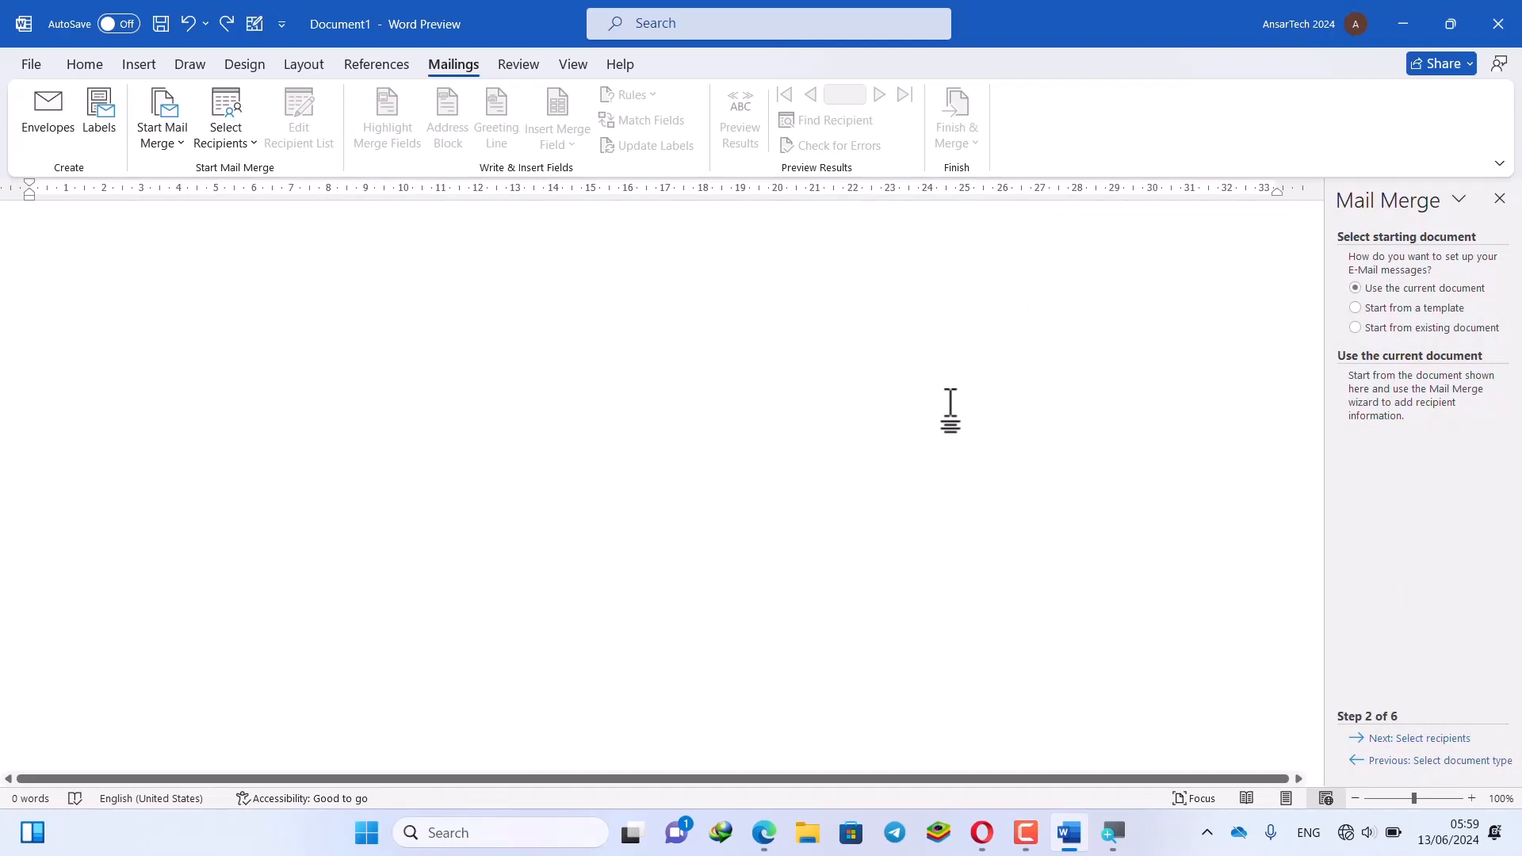
left_click(1499, 199)
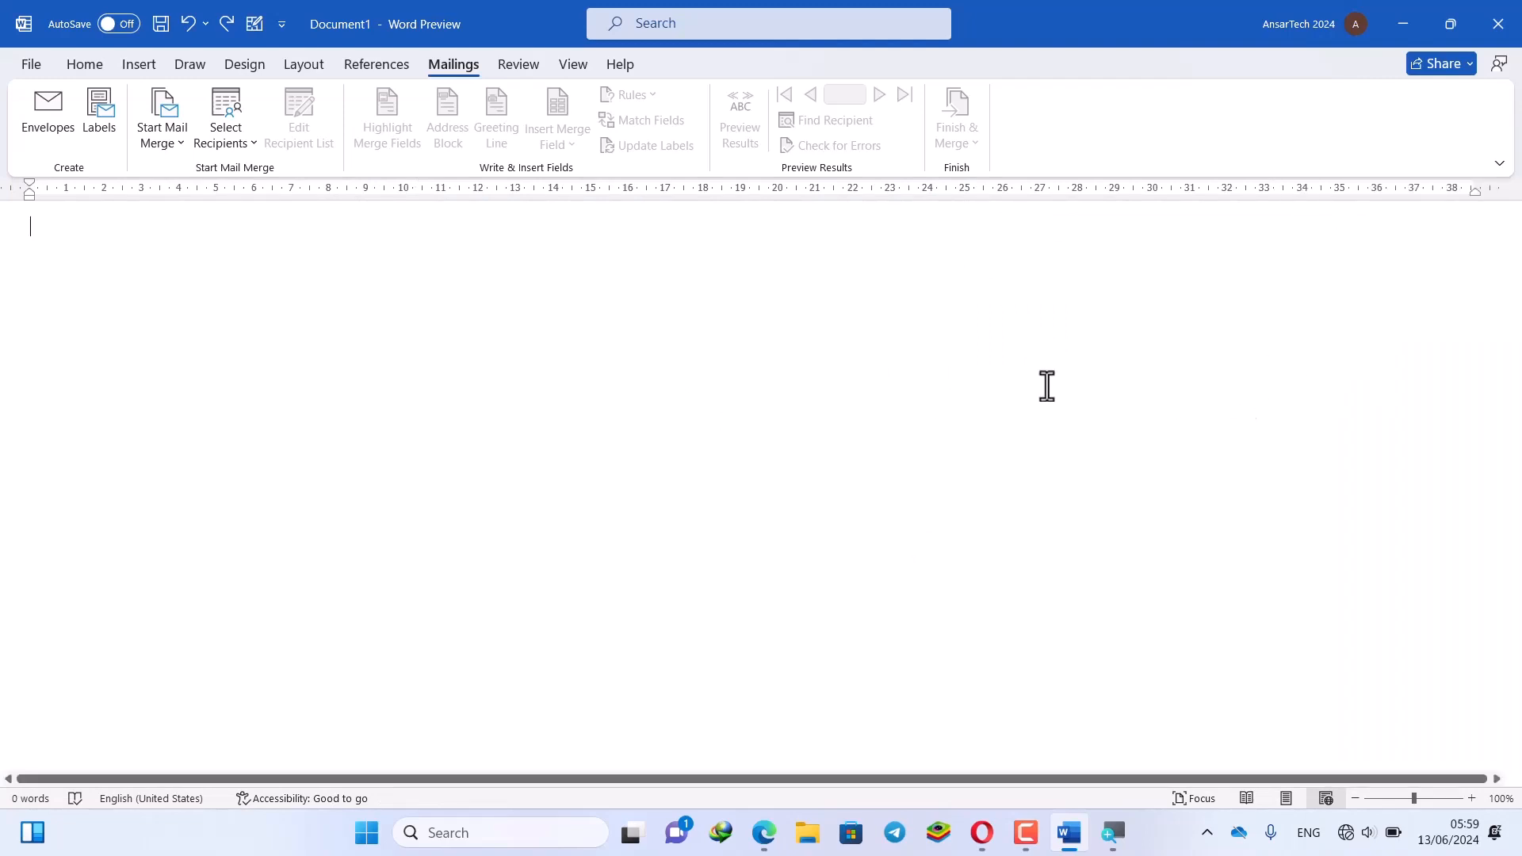
type("m")
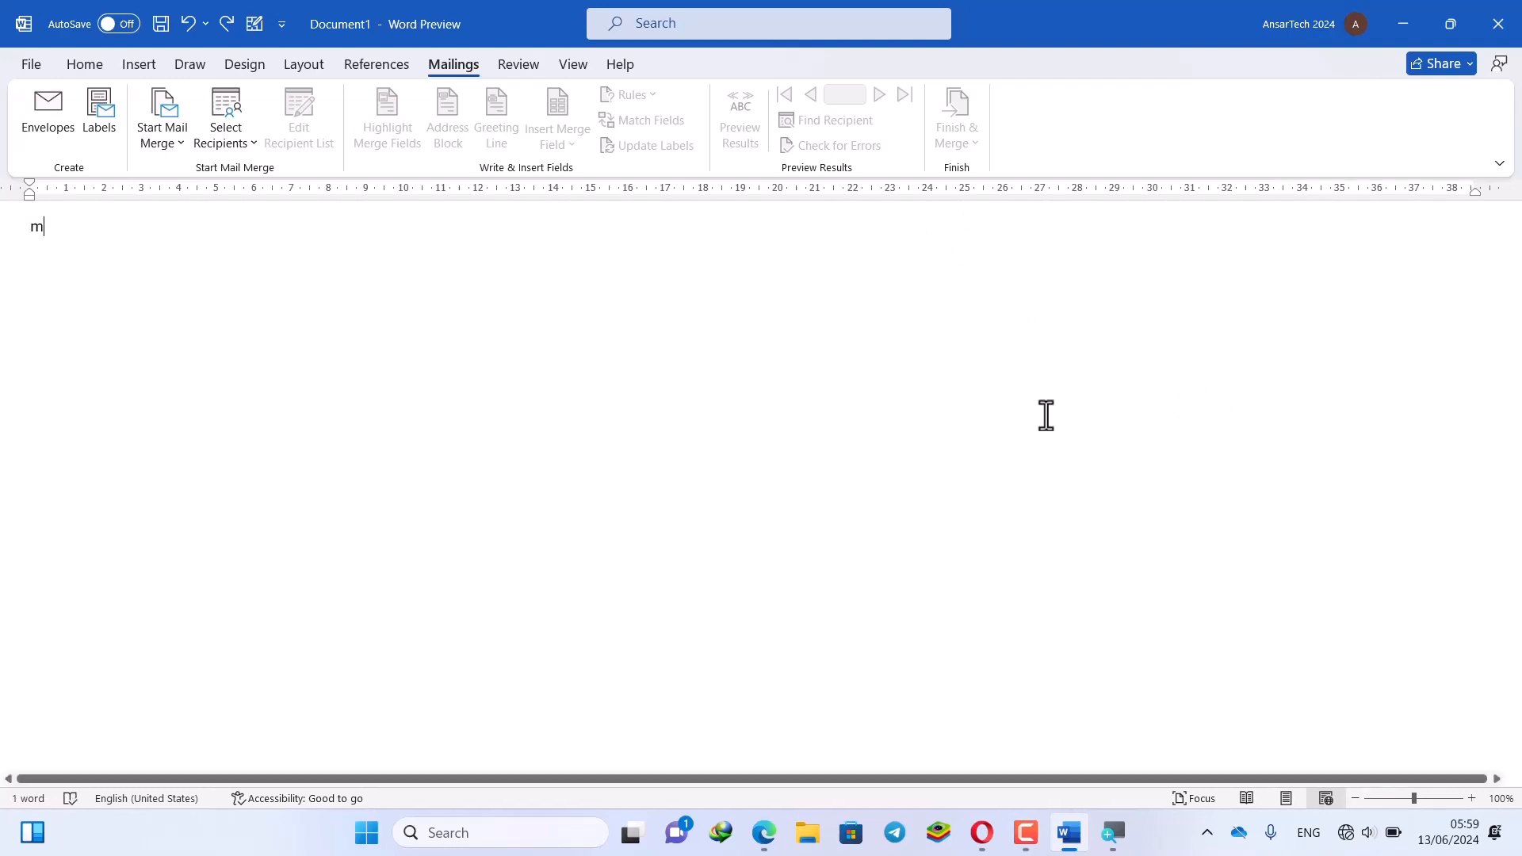
key("ctrl+n")
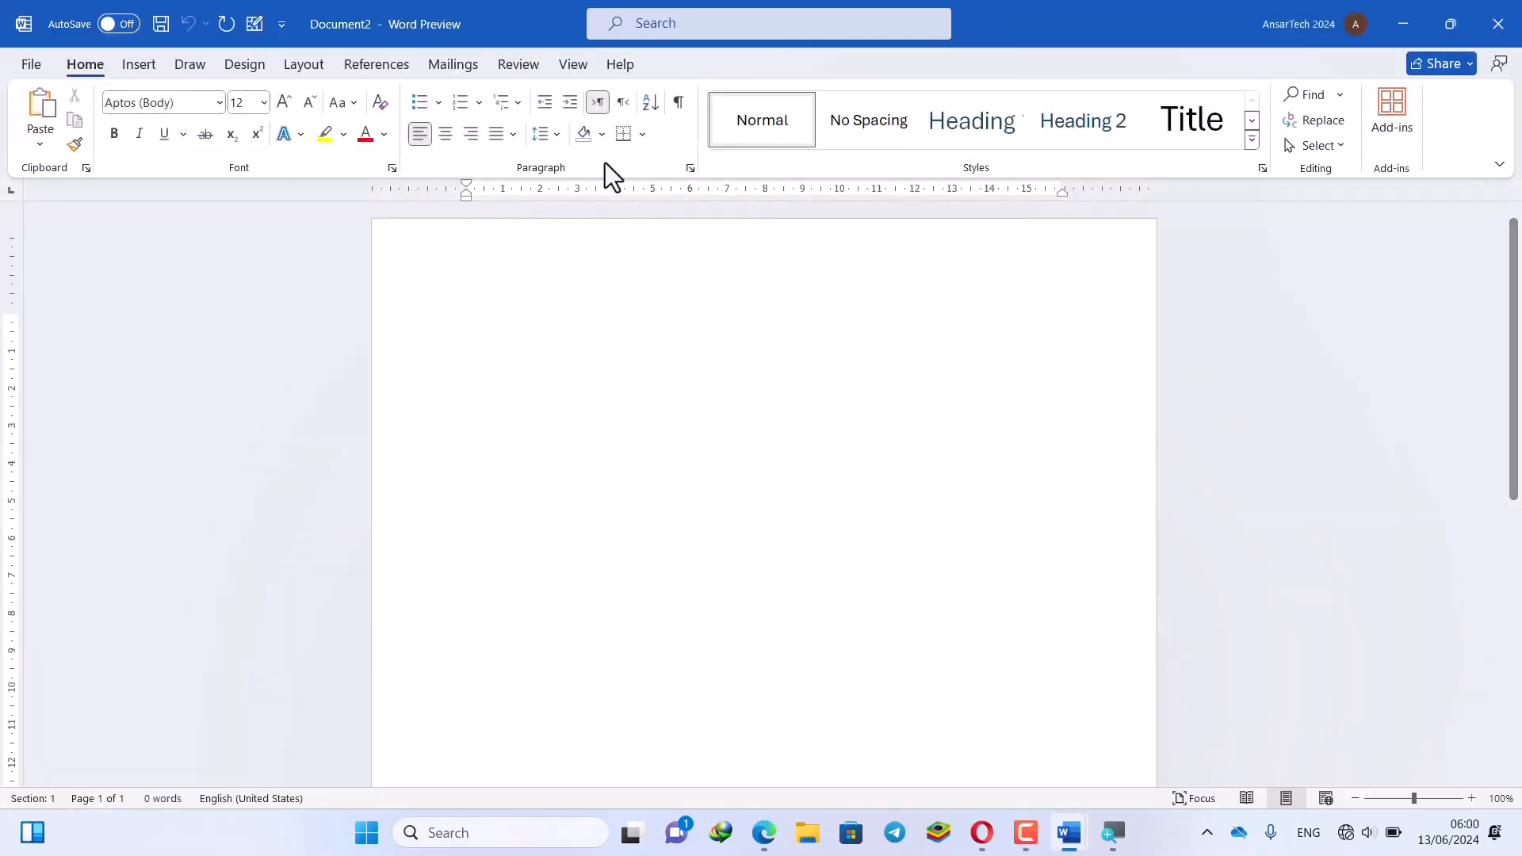
Bring Document2 to the front on the Mailings tab and open the Select Recipients choices
left_click(438, 57)
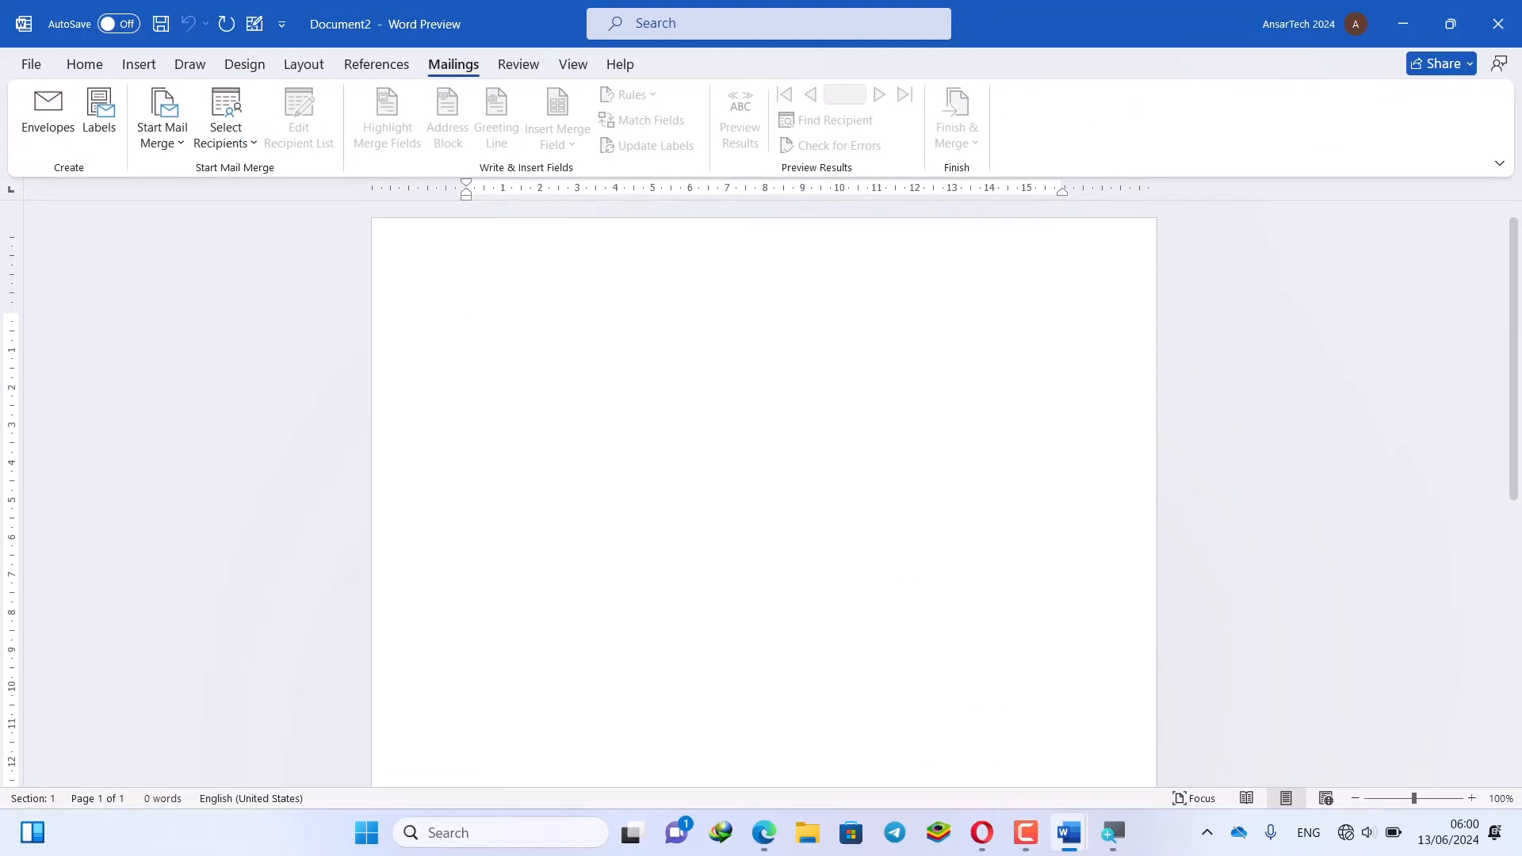
right_click(1066, 836)
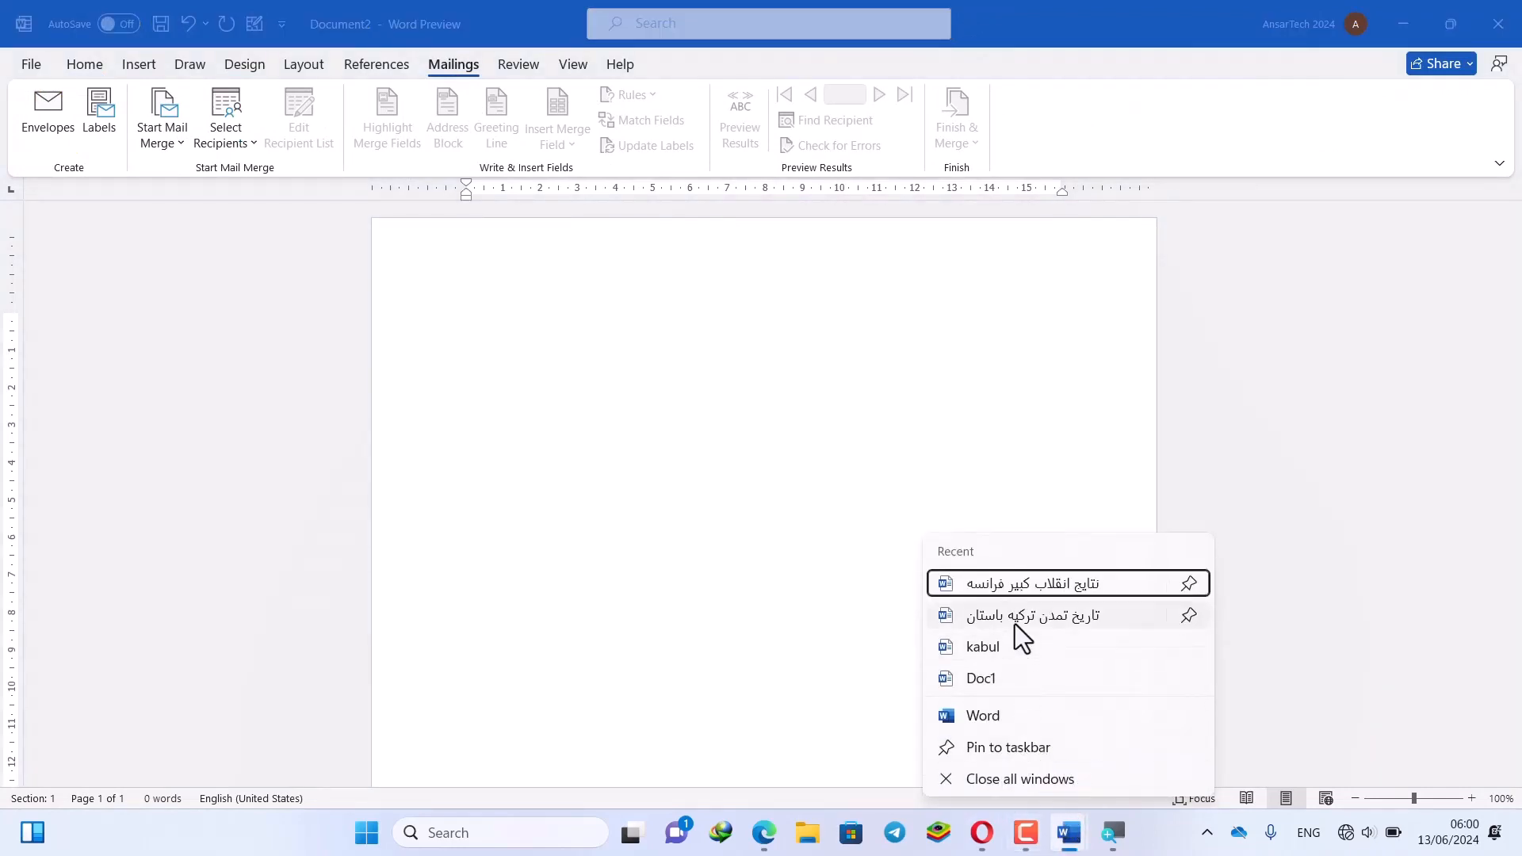
left_click(1069, 839)
left_click(1164, 734)
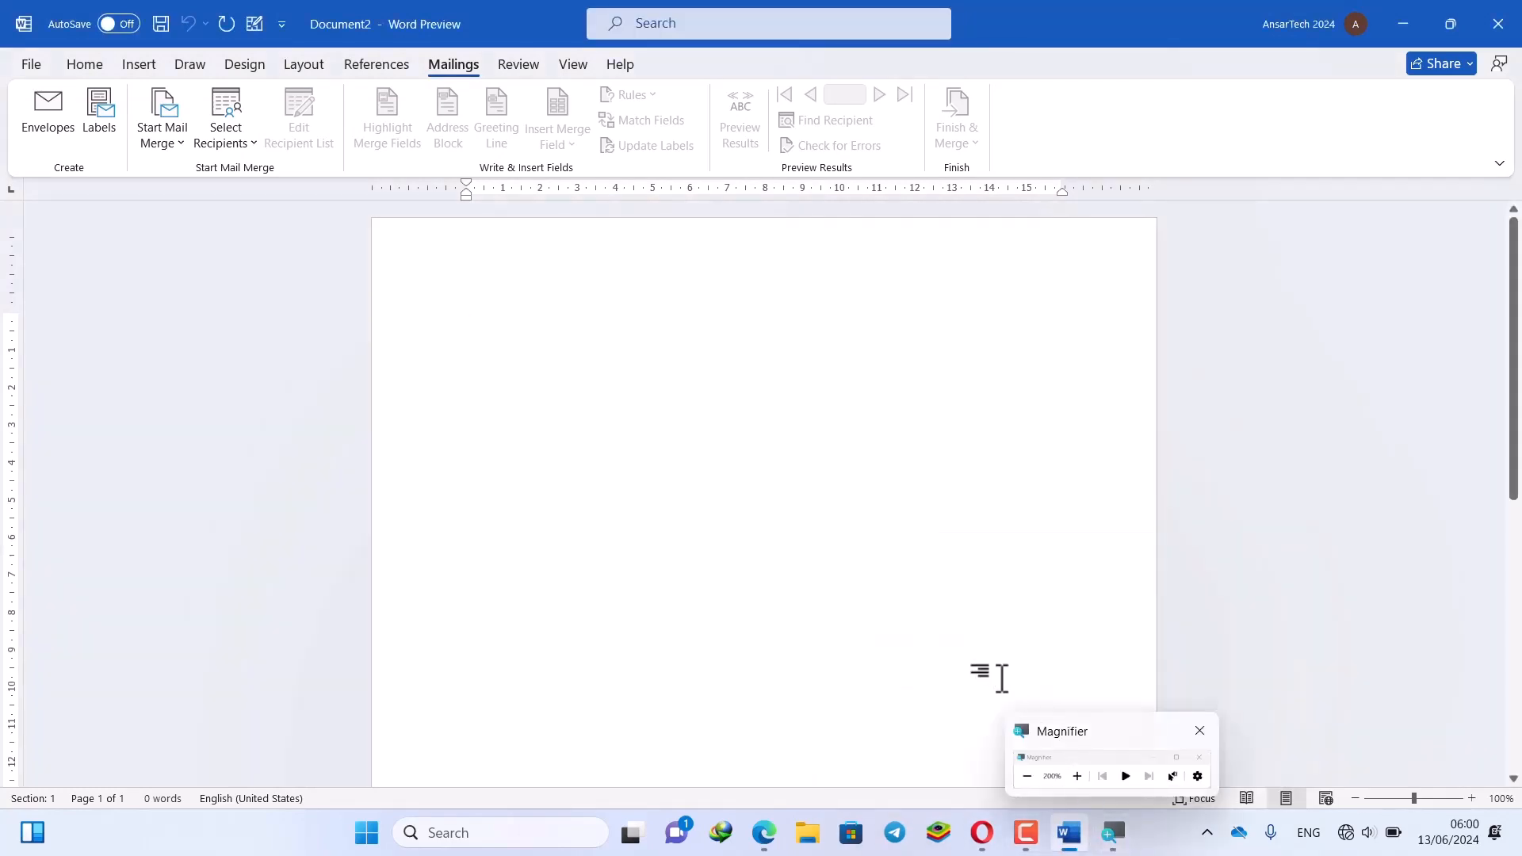
left_click(244, 144)
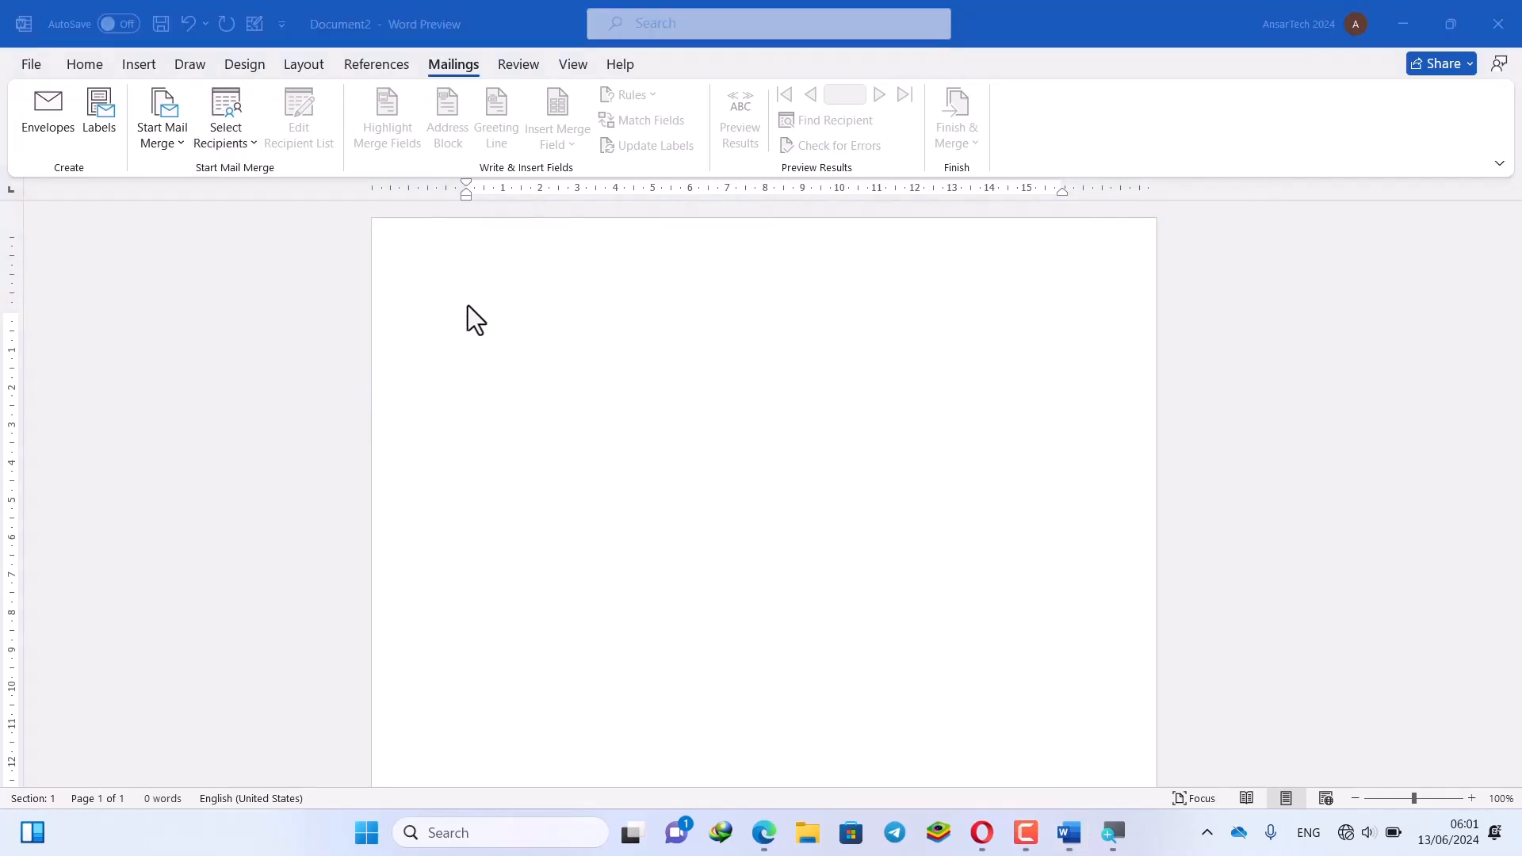
Start a new recipient list and fill in the first recipient's title, first name, last name and company
left_click(254, 152)
left_click(254, 148)
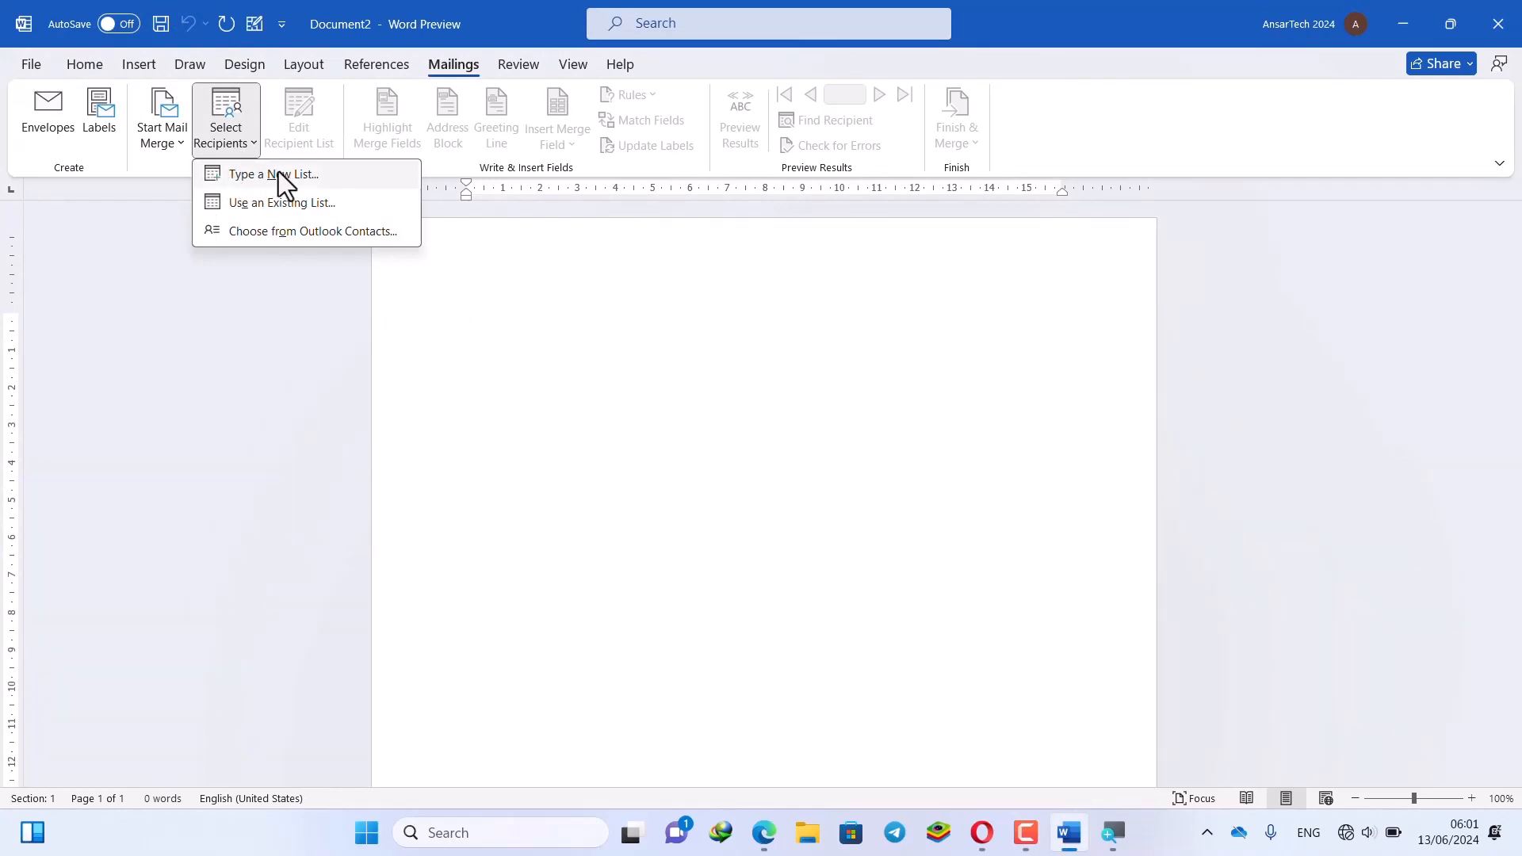
left_click(302, 174)
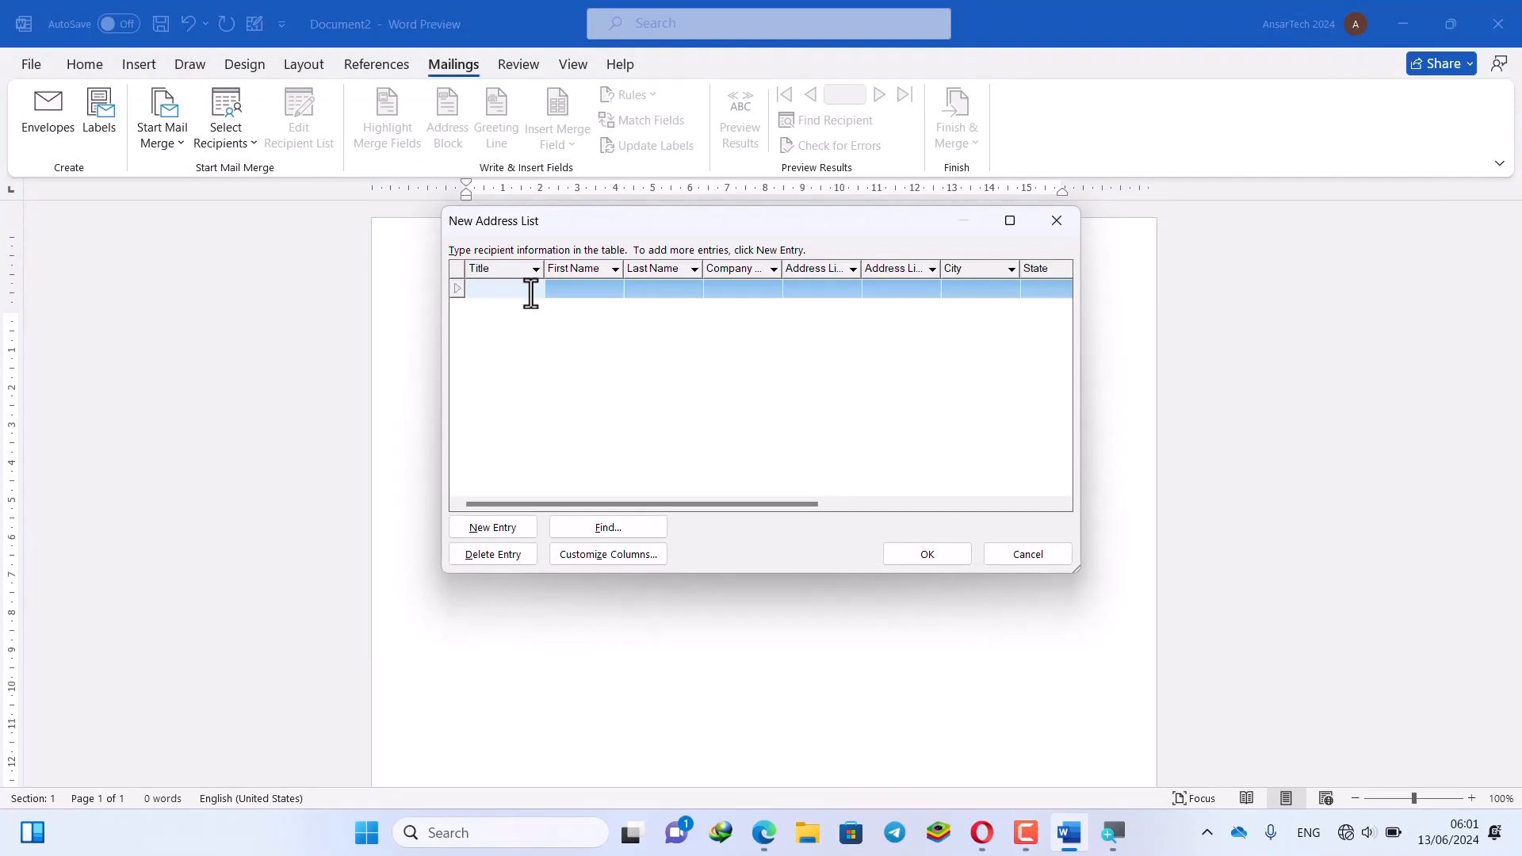
key("Tab")
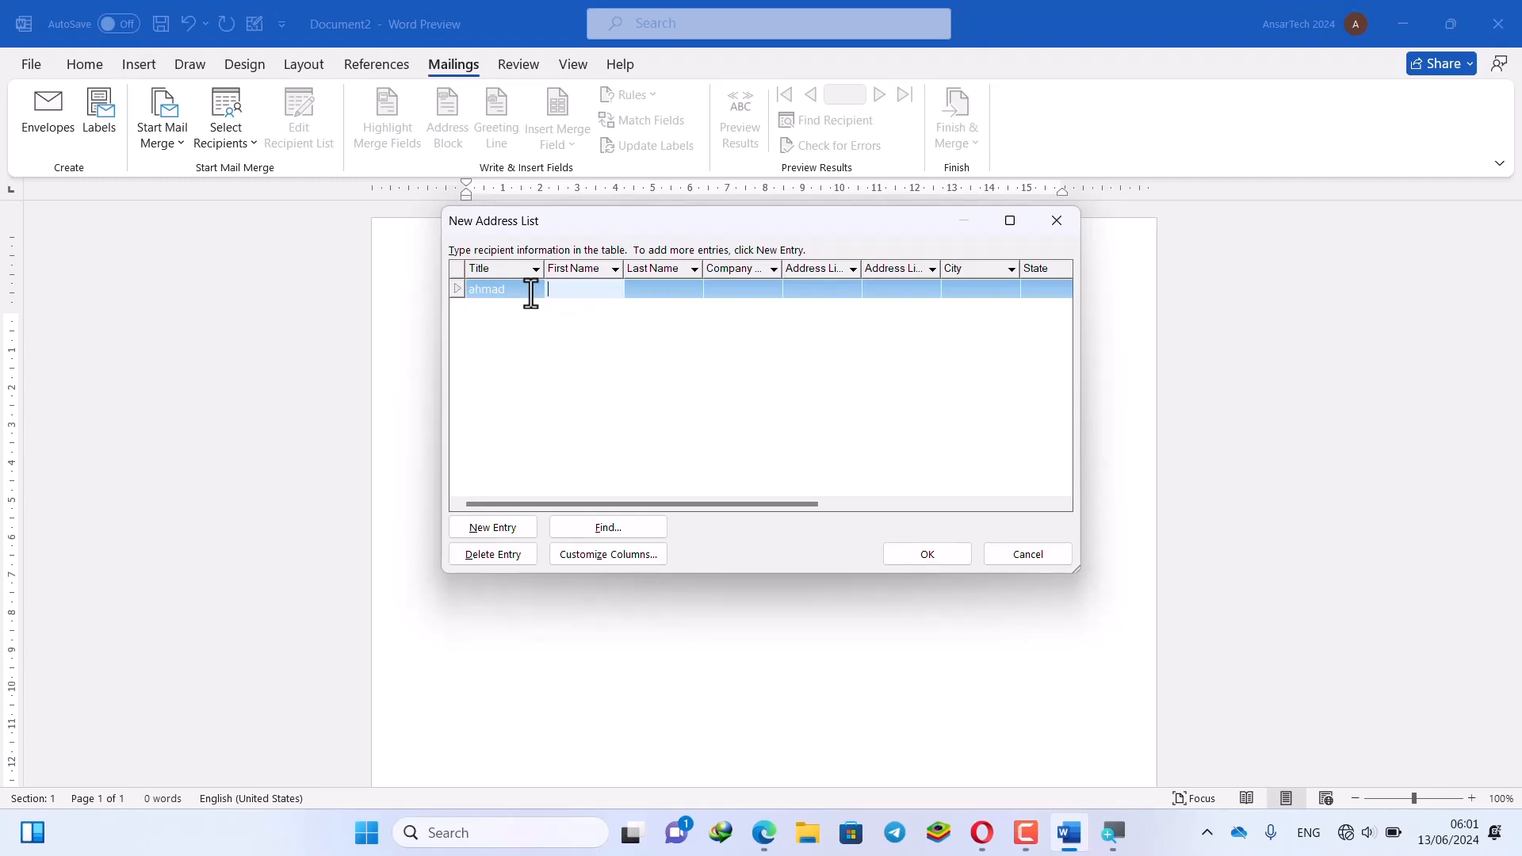
key("Tab")
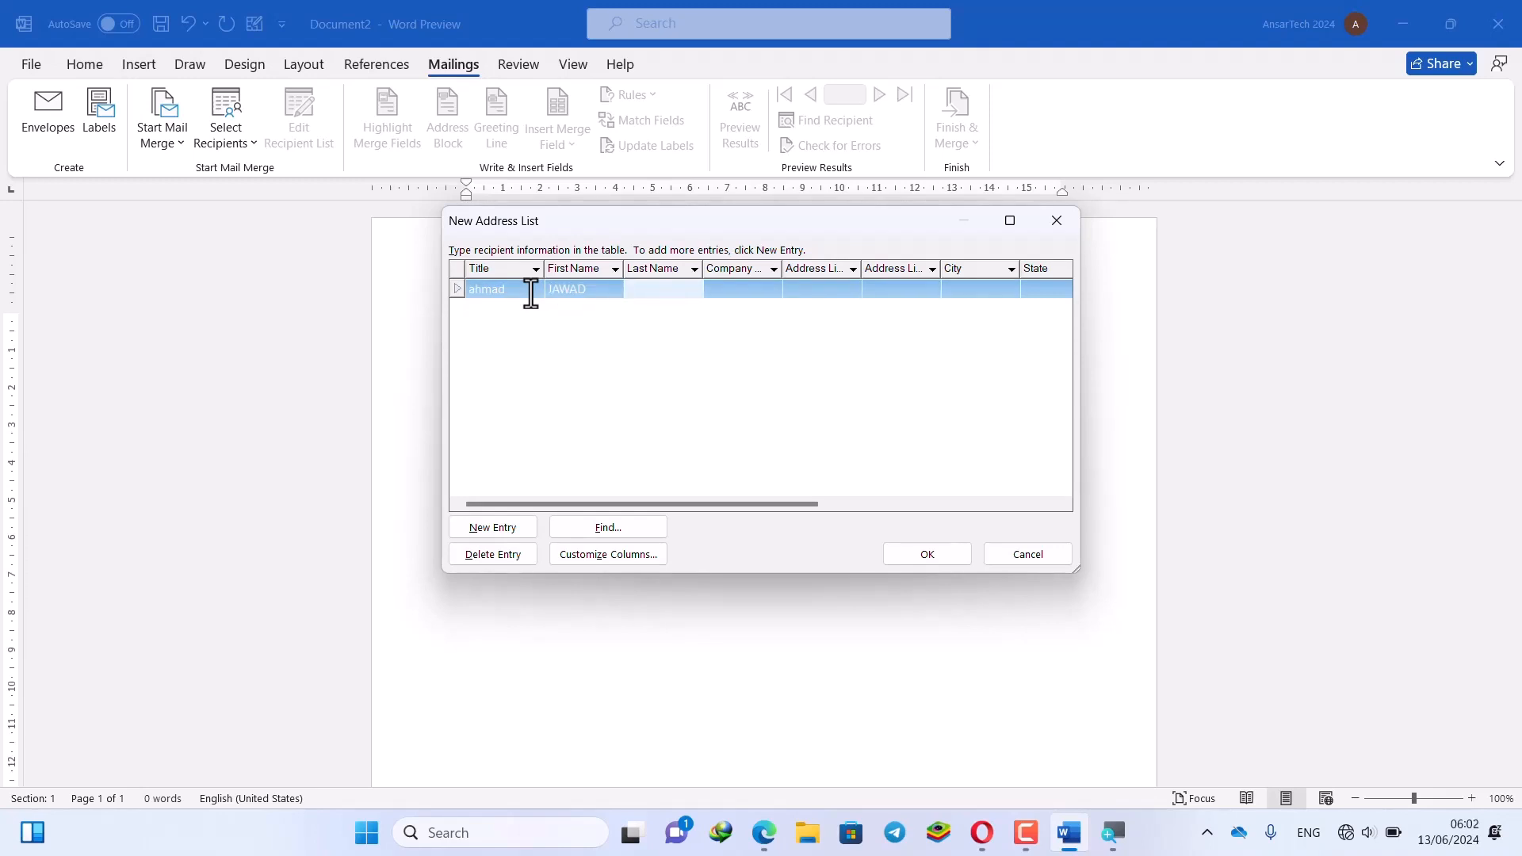
key("Tab")
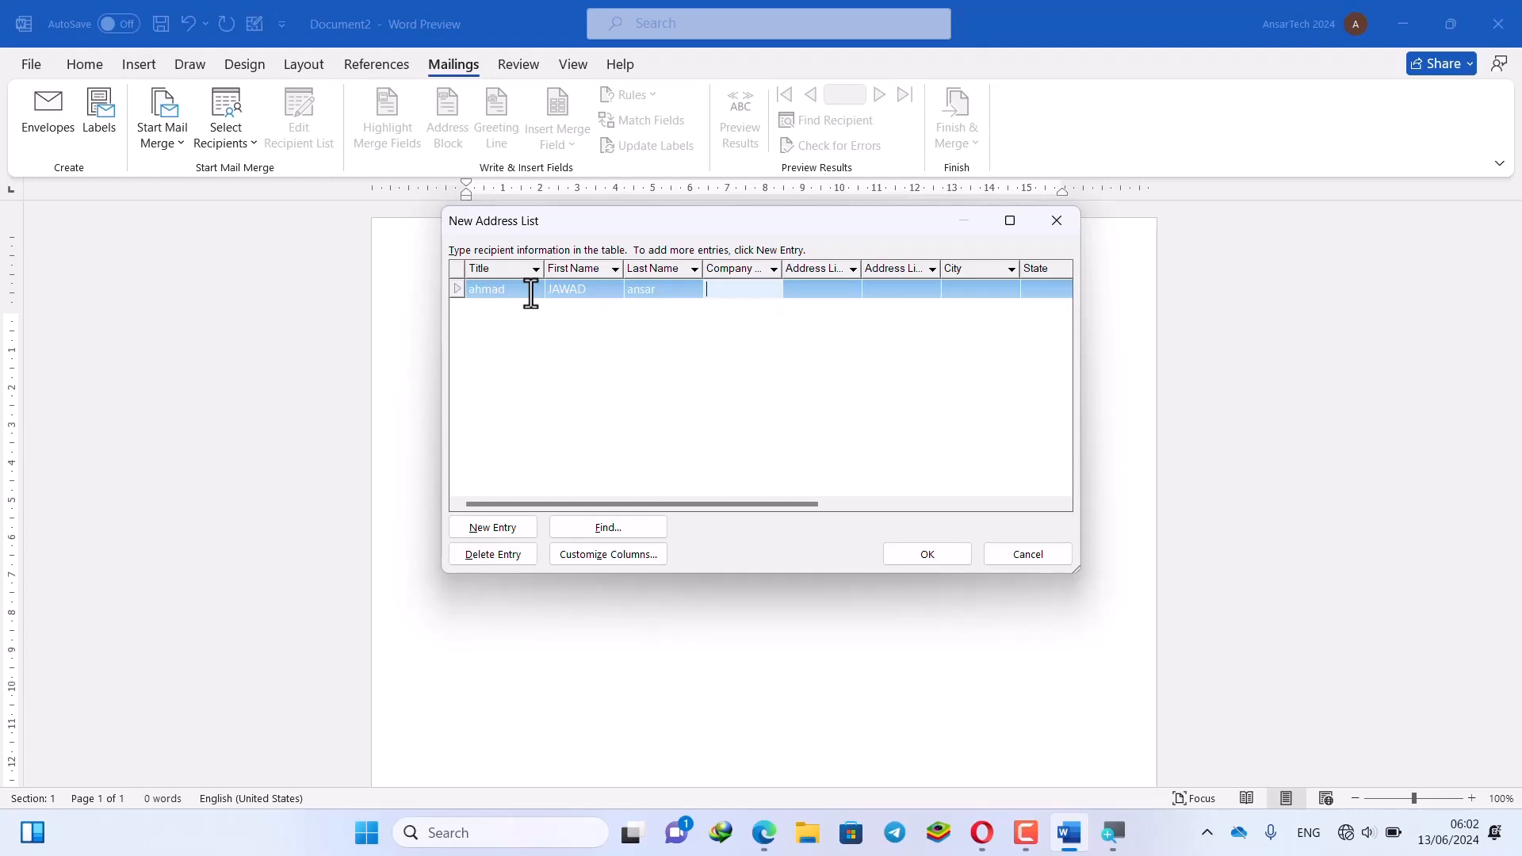
Add three more recipient entries titled 15, 12 and 123, and confirm the list
left_click(525, 535)
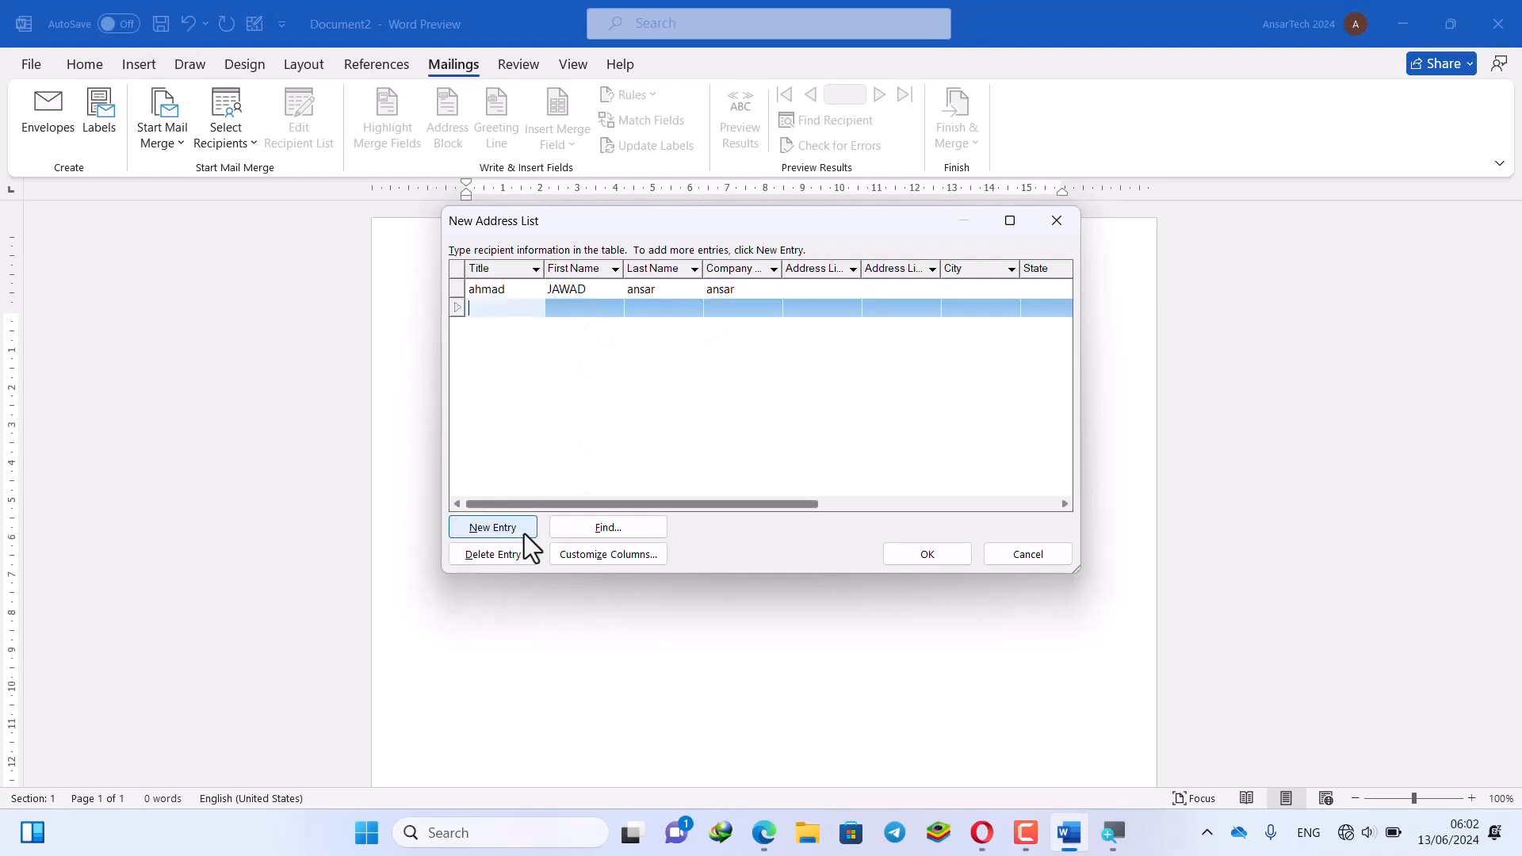
type("15")
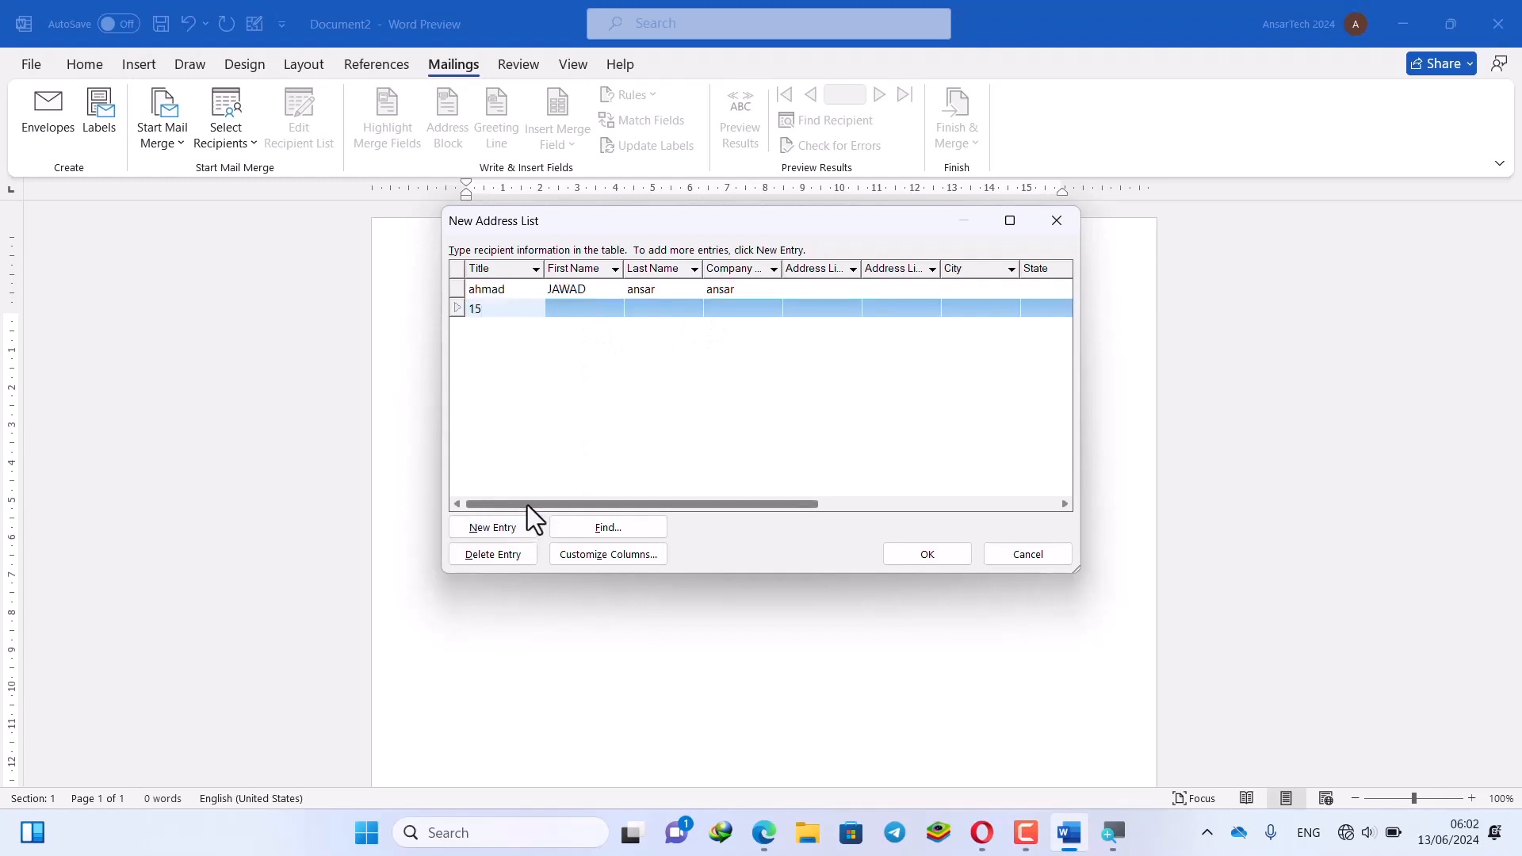
left_click(521, 527)
type("12")
left_click(521, 527)
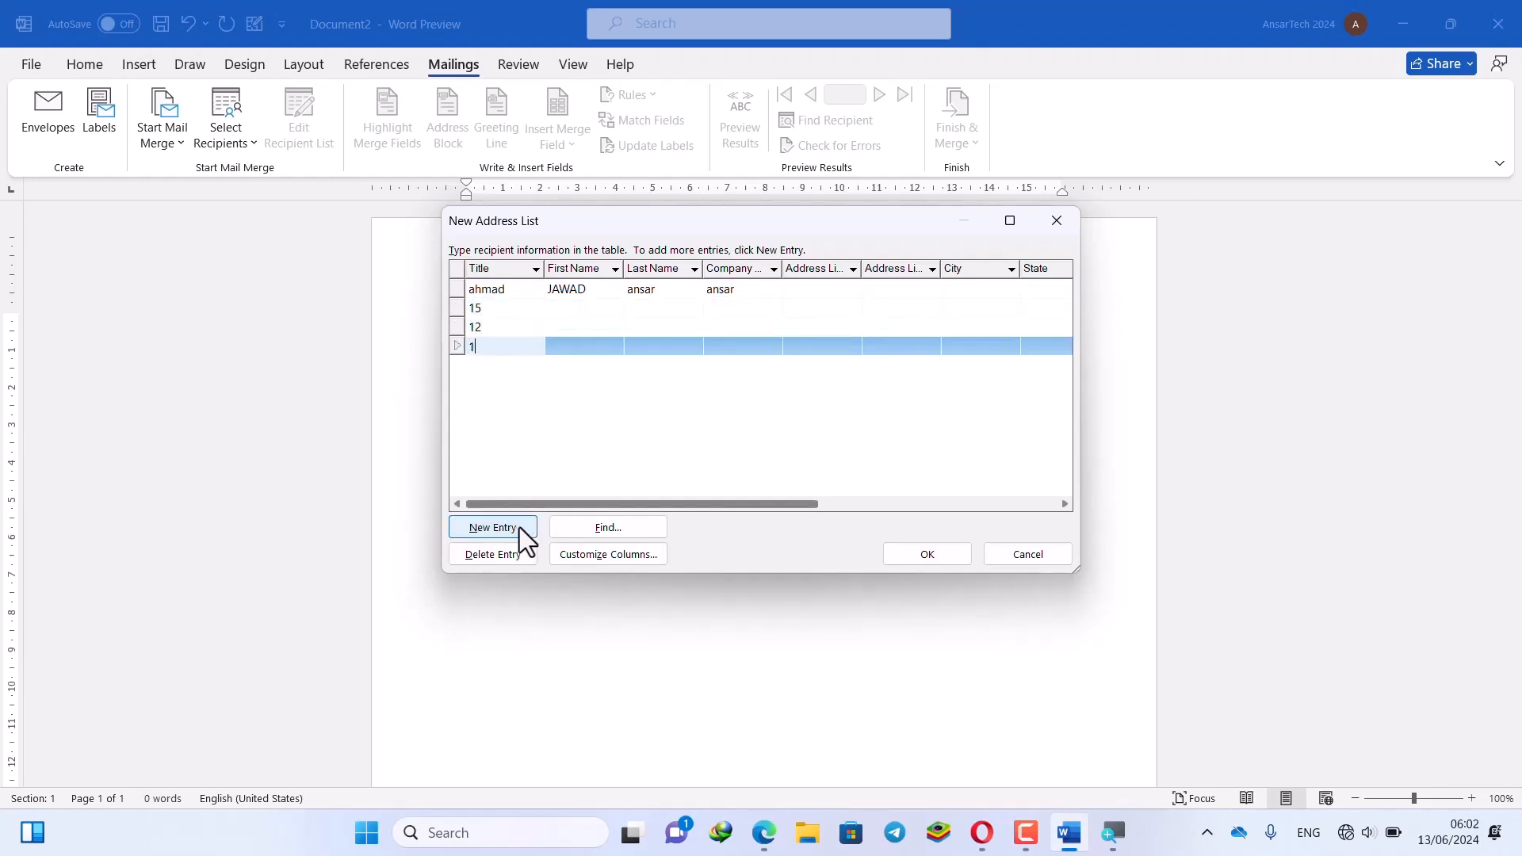
type("123")
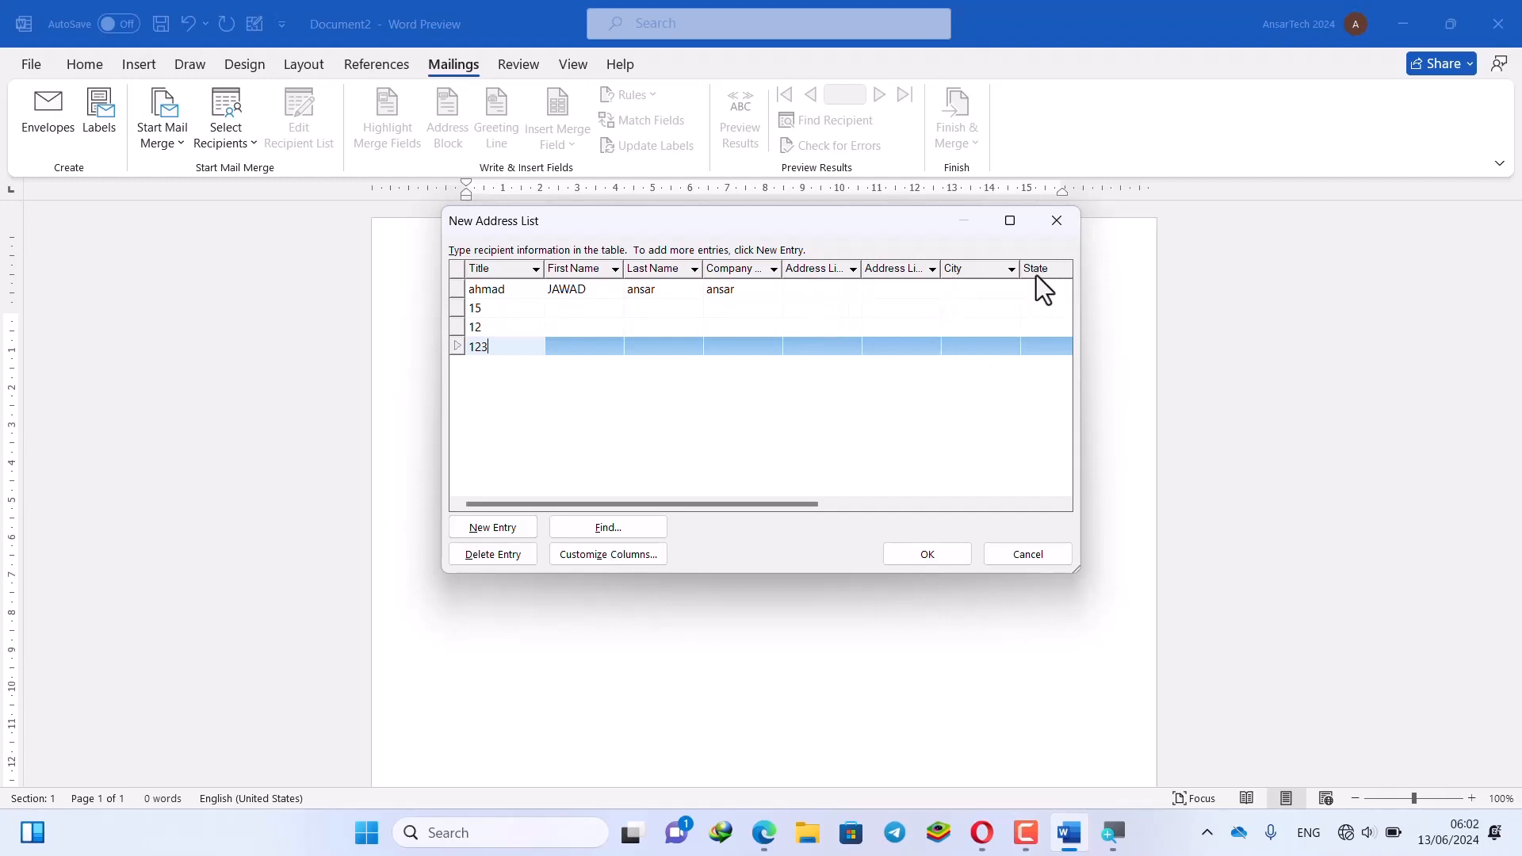
left_click(959, 552)
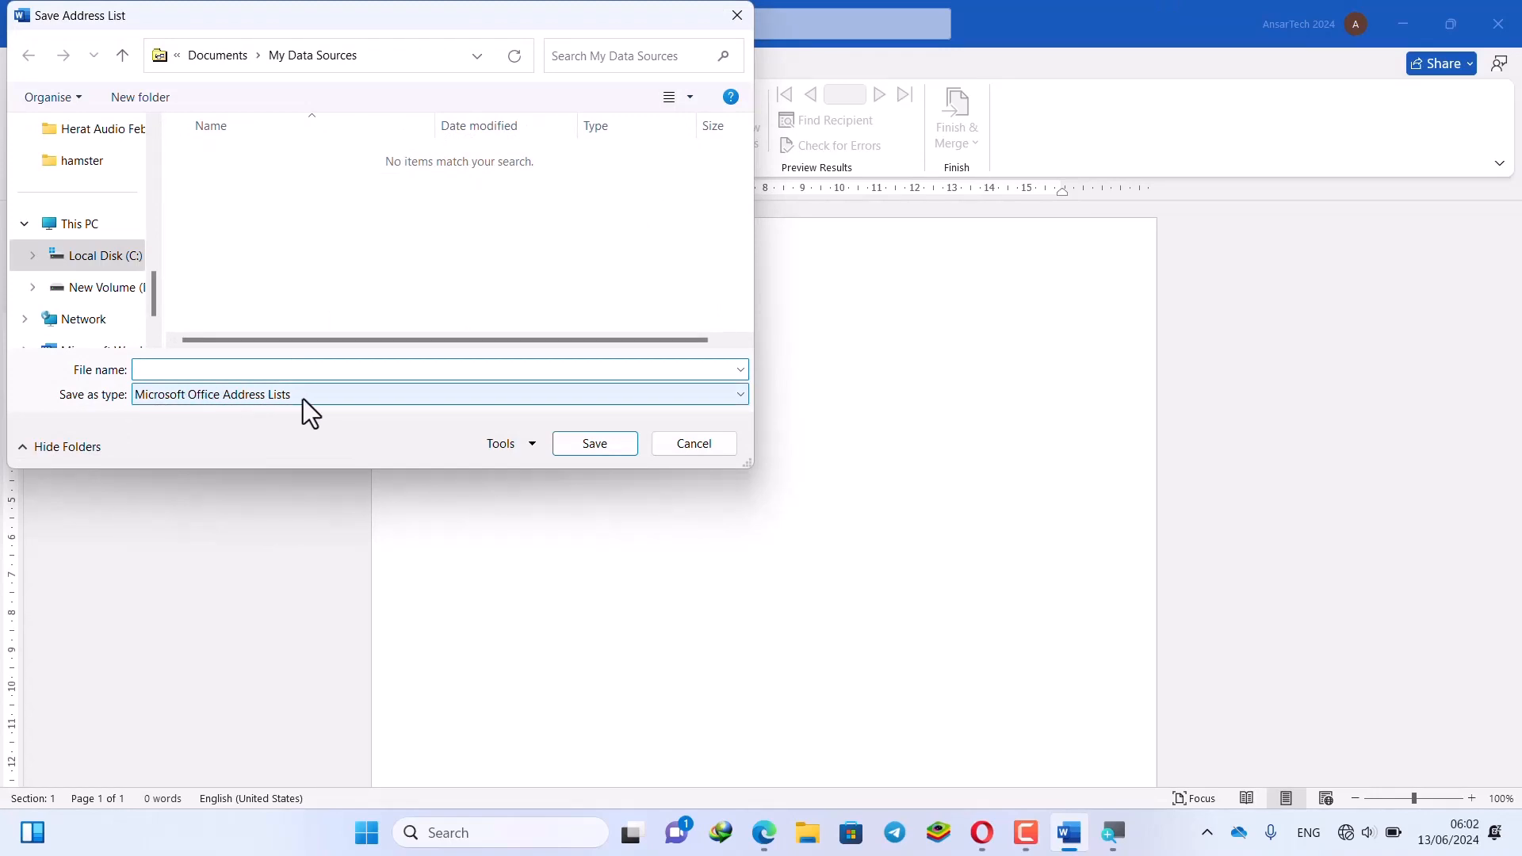
Save the address list as 'asad' in the Desktop folder
scroll(154, 257, "up", 5)
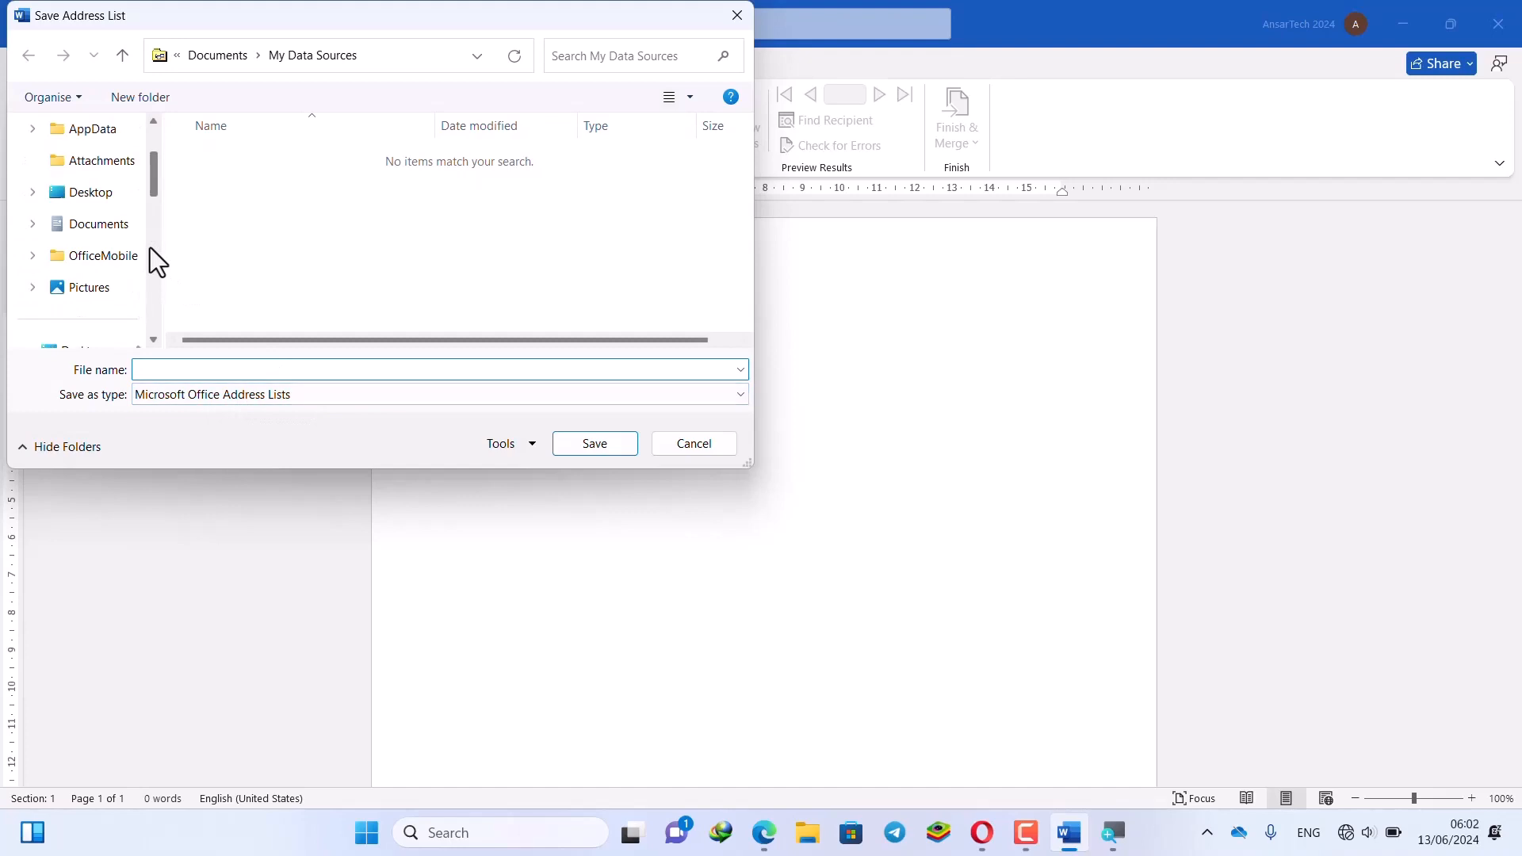
left_click(109, 194)
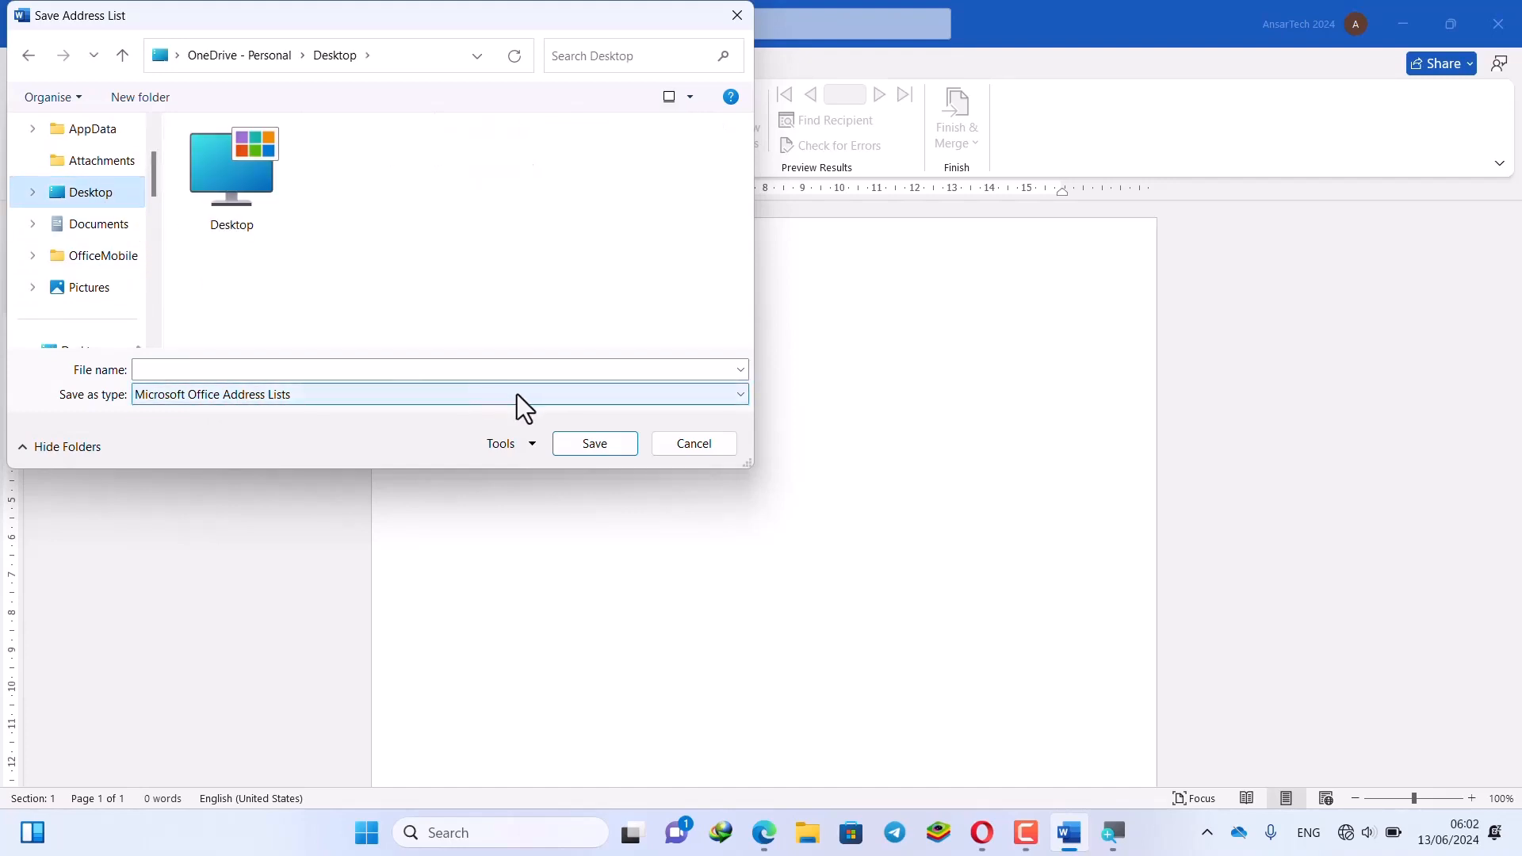
left_click(567, 441)
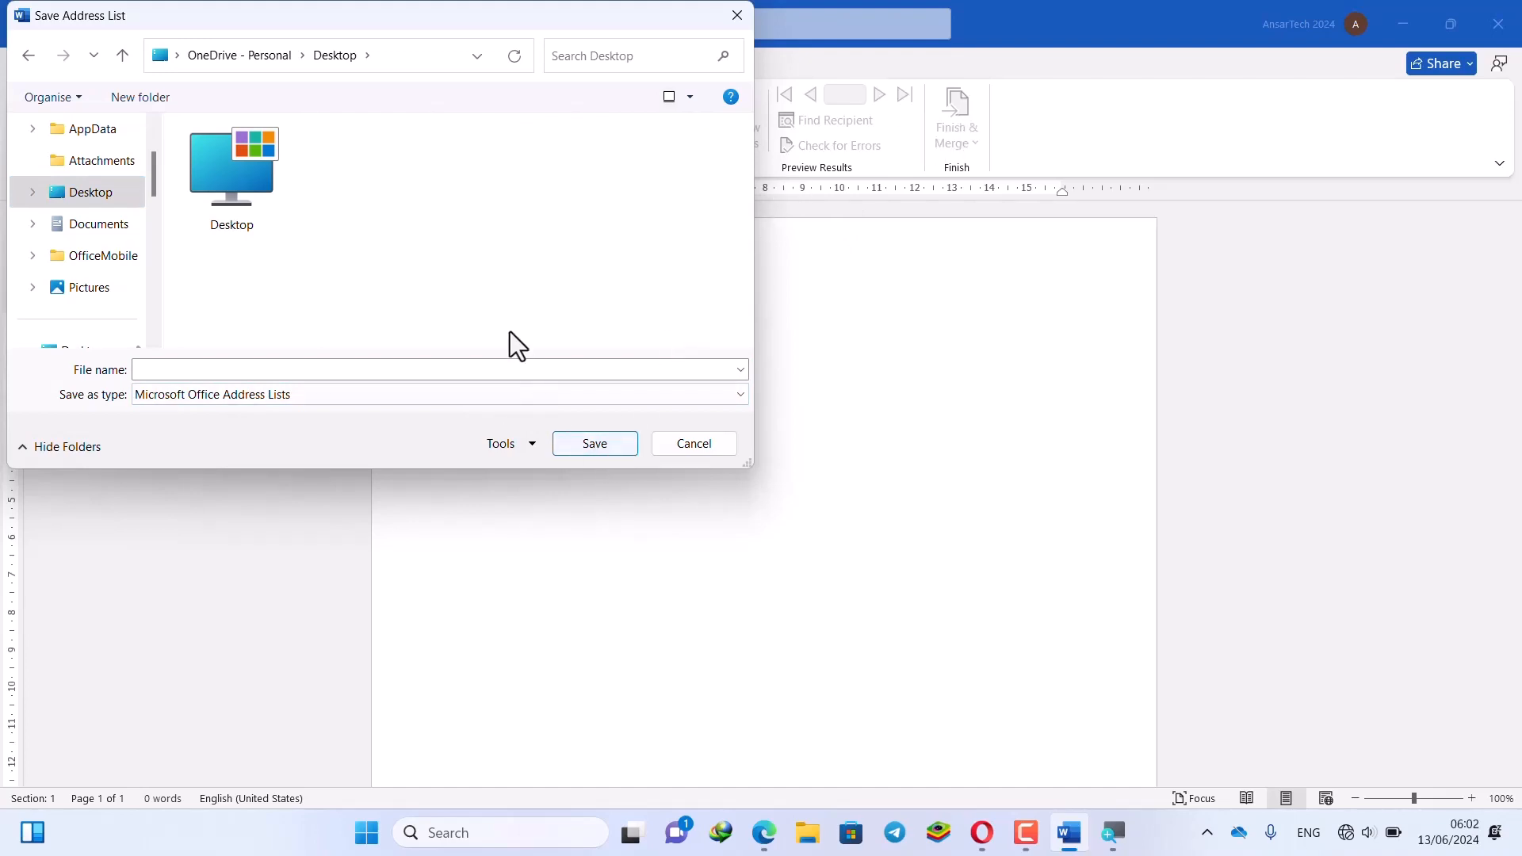
left_click(231, 366)
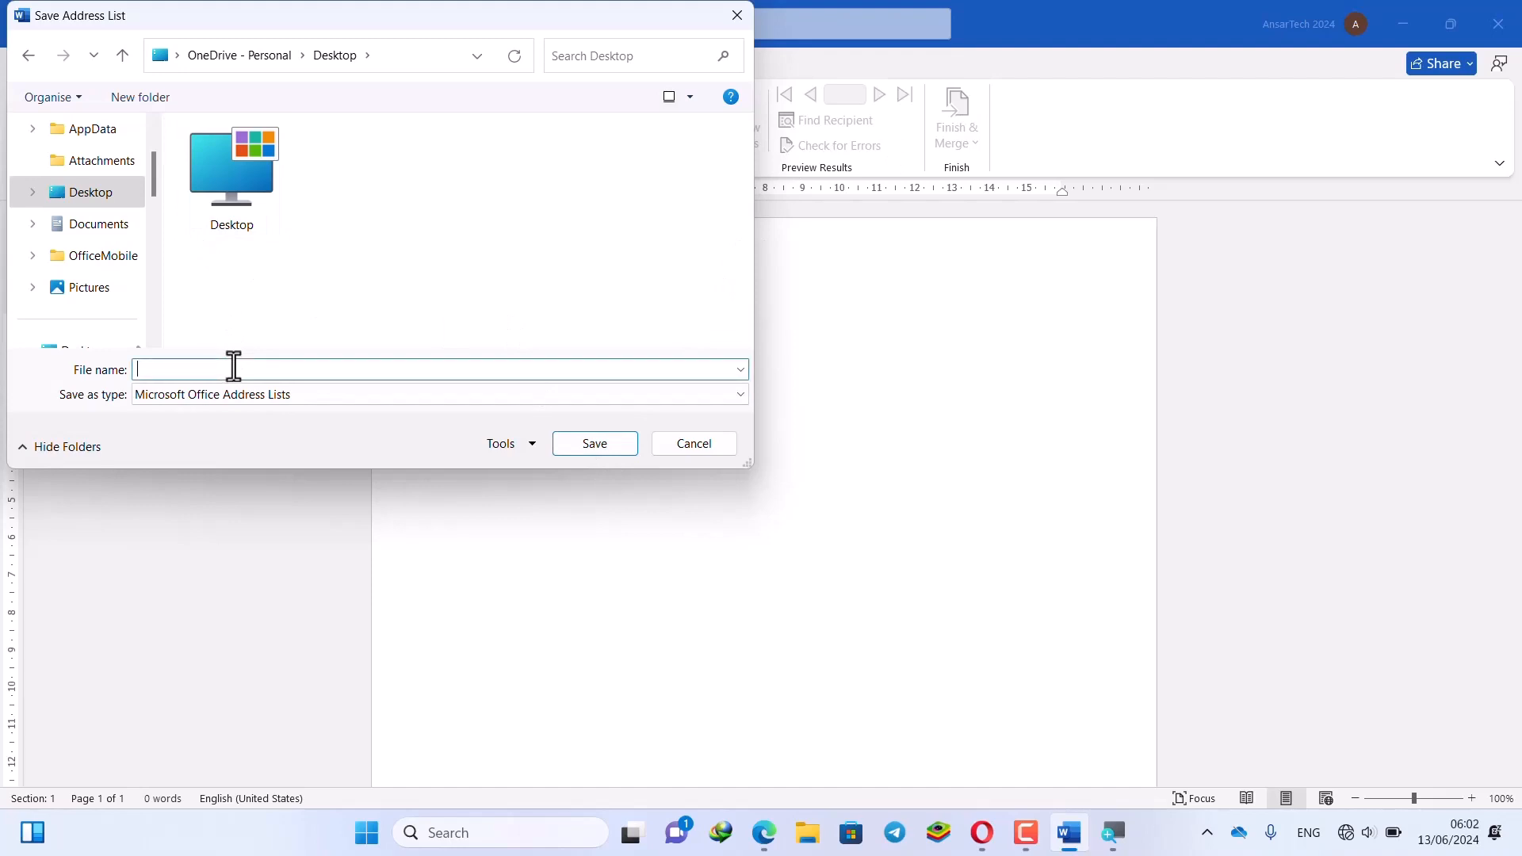
type("asad")
left_click(571, 443)
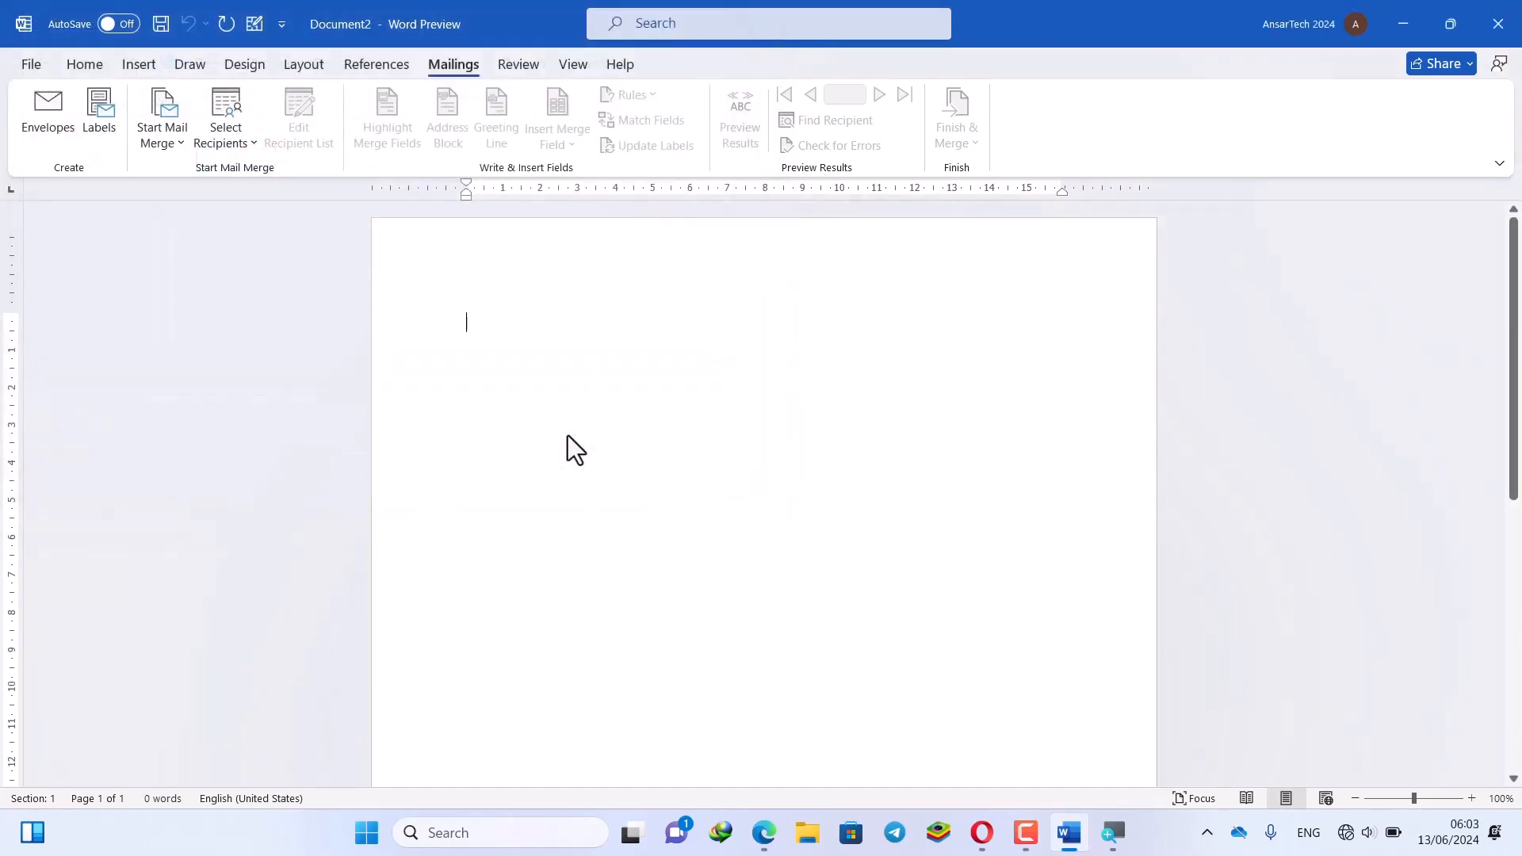
left_click(1418, 29)
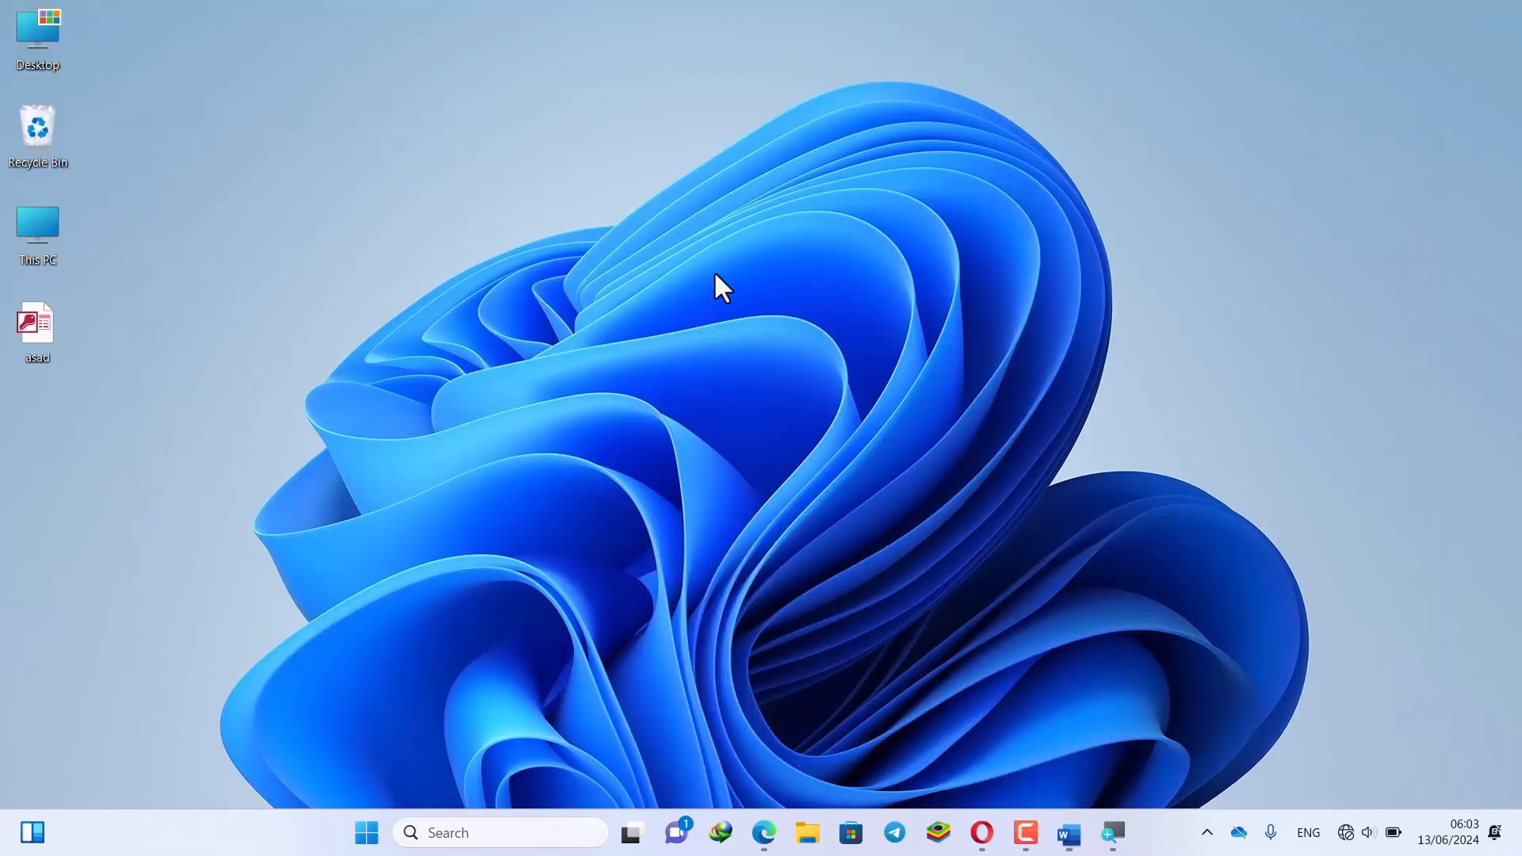
left_click_drag(143, 421, 43, 298)
left_click_drag(135, 331, 27, 490)
right_click(155, 349)
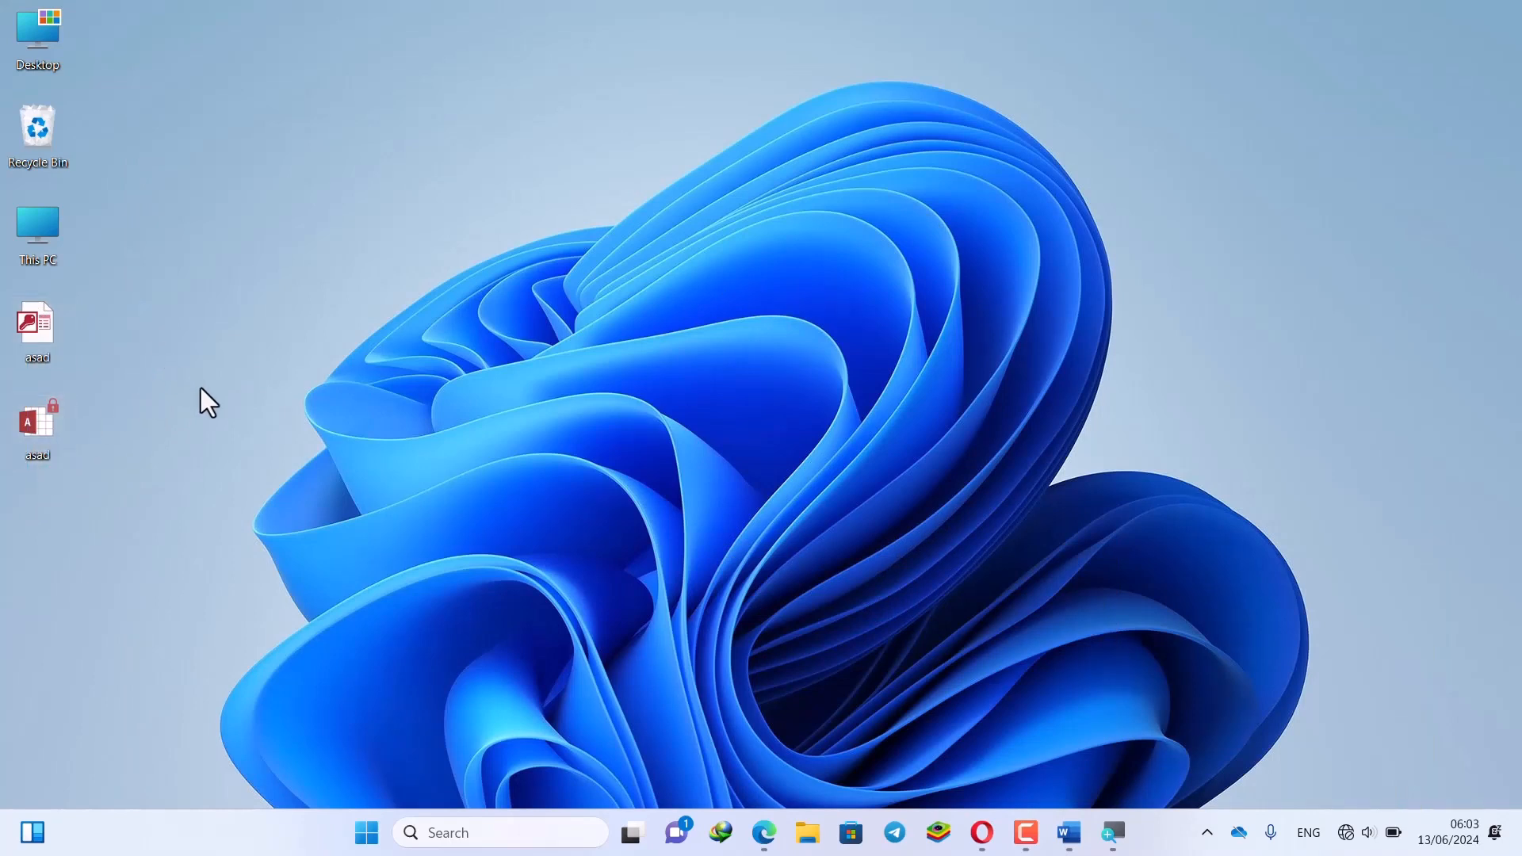
left_click(222, 420)
left_click(1069, 832)
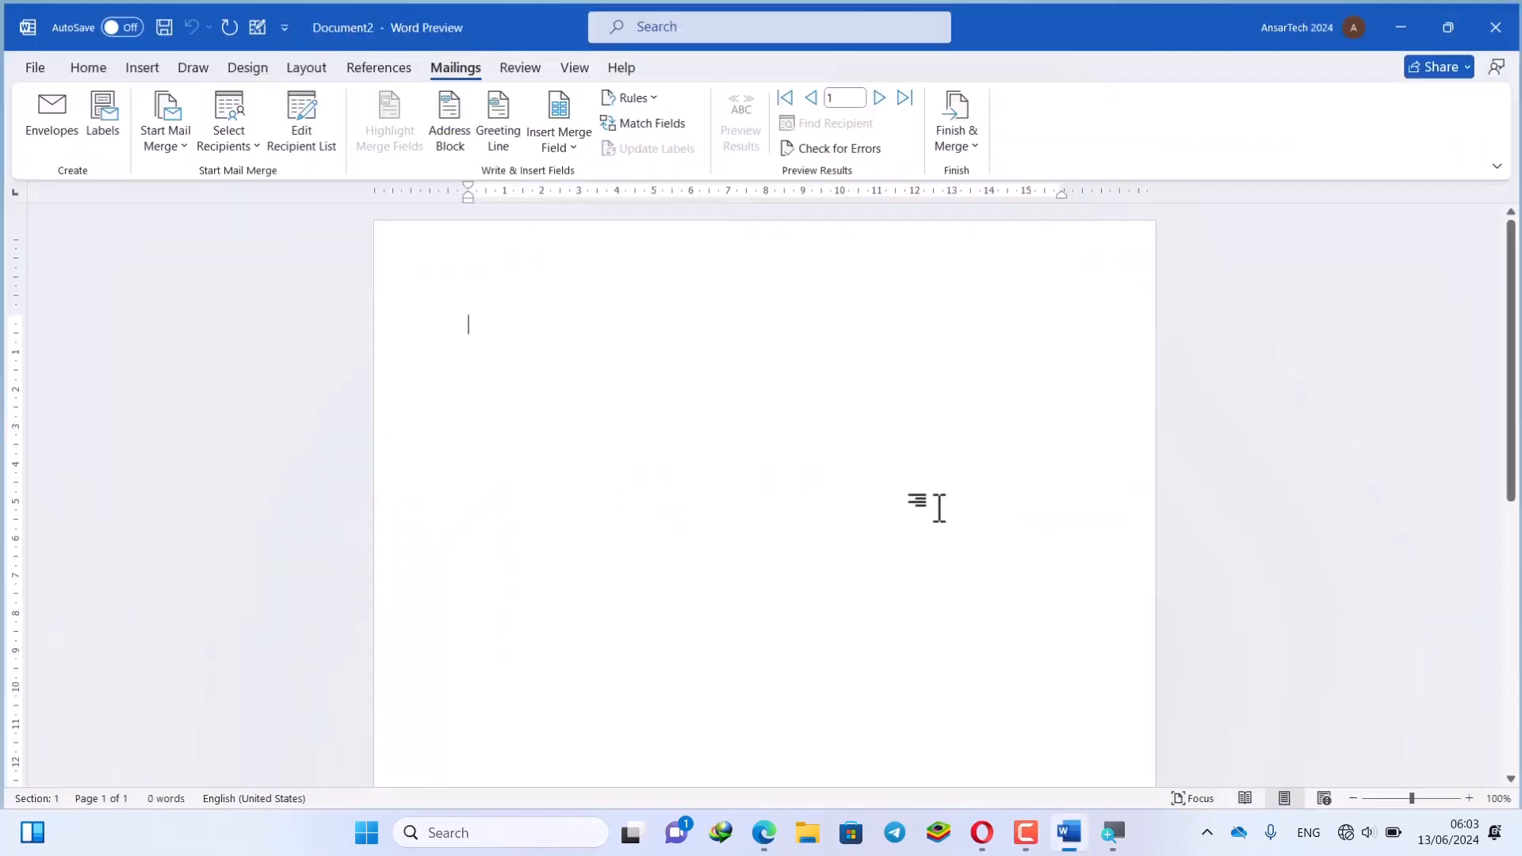
left_click(304, 126)
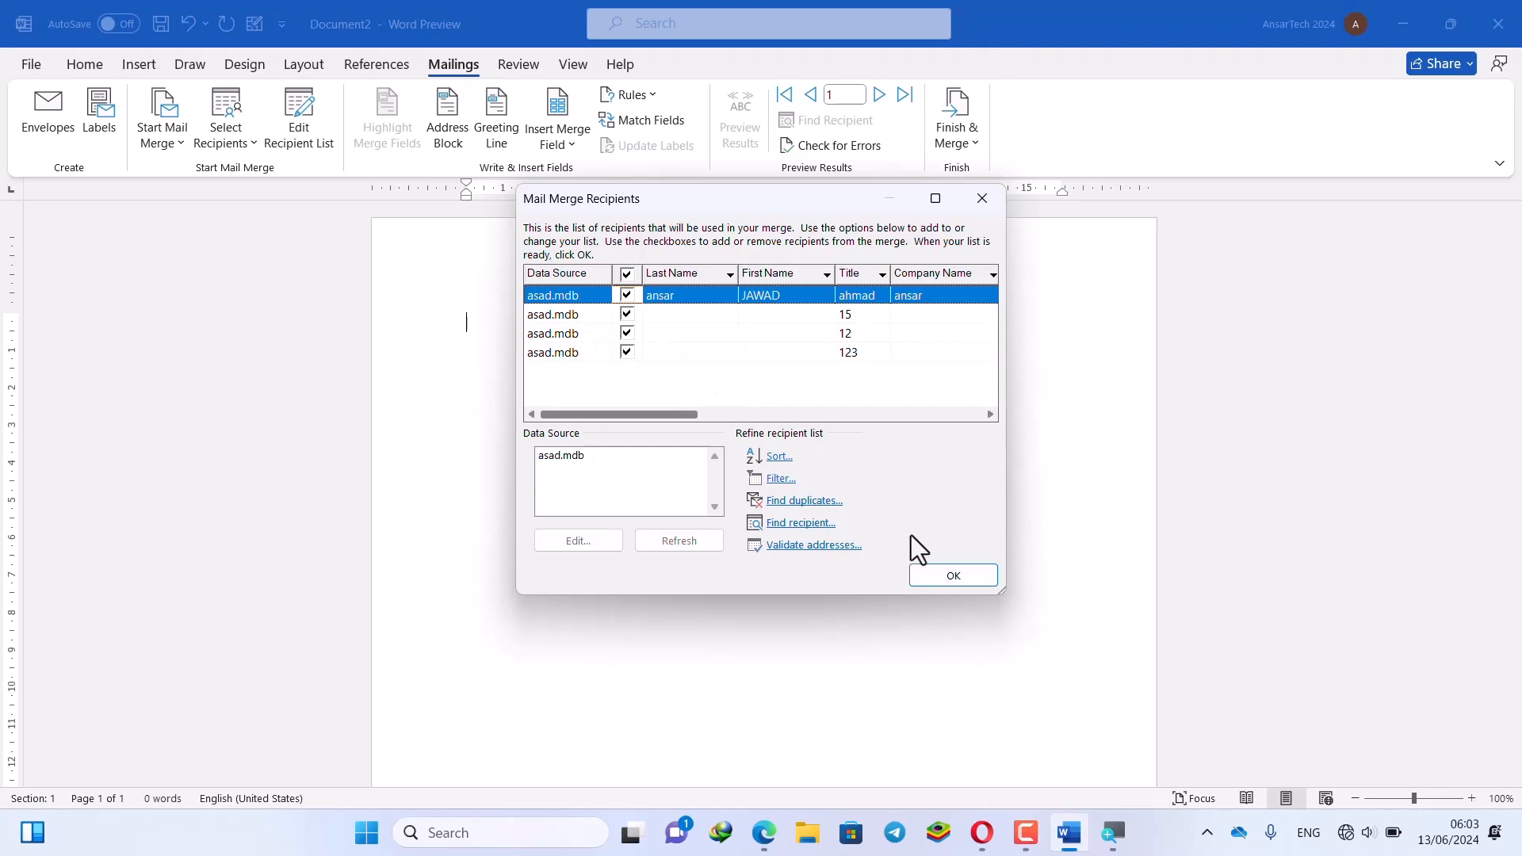
left_click(670, 314)
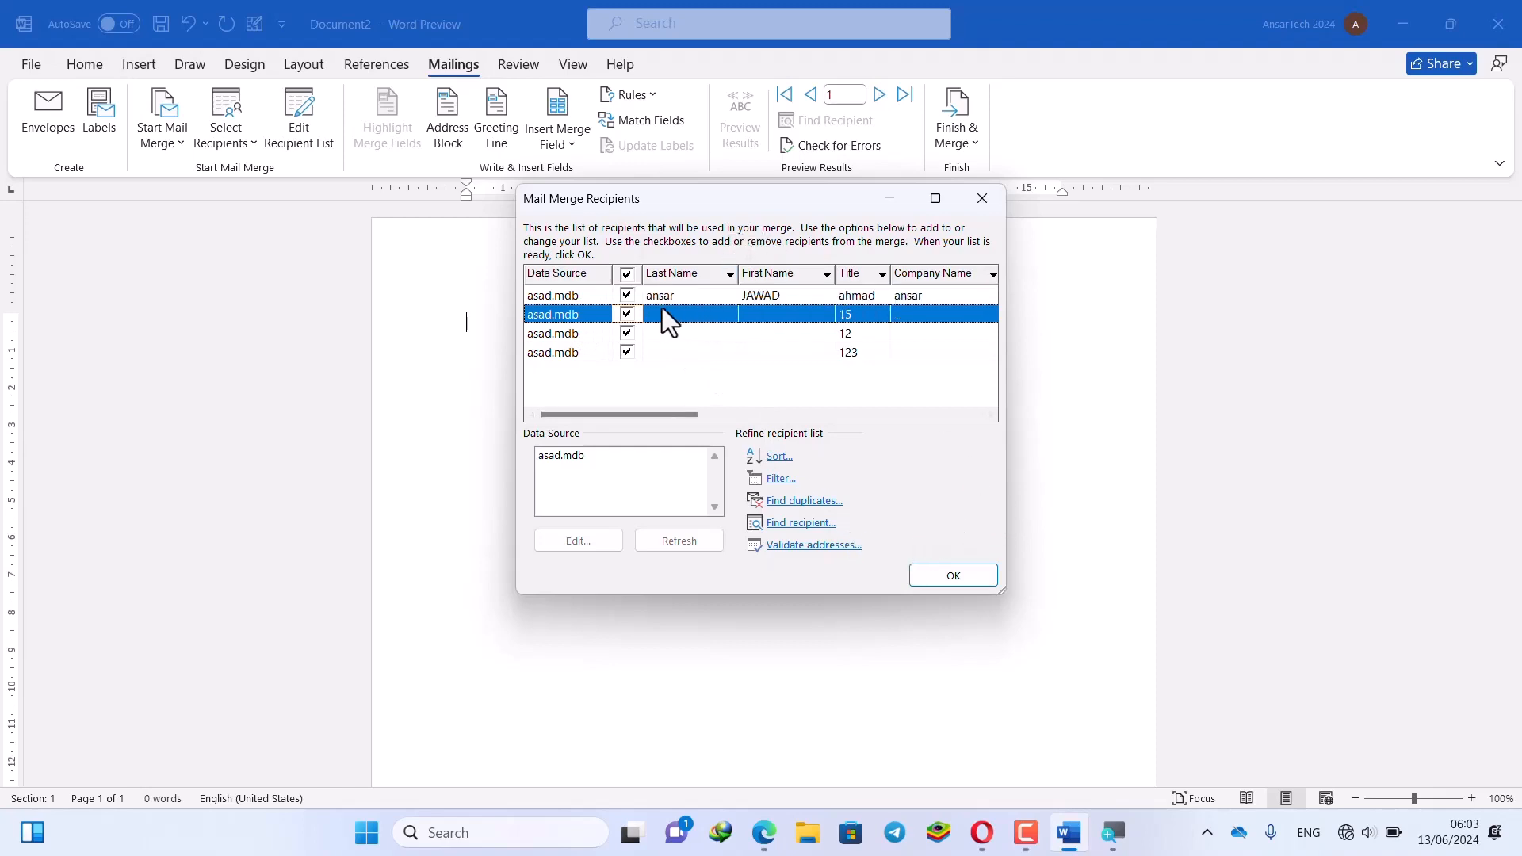
left_click(660, 295)
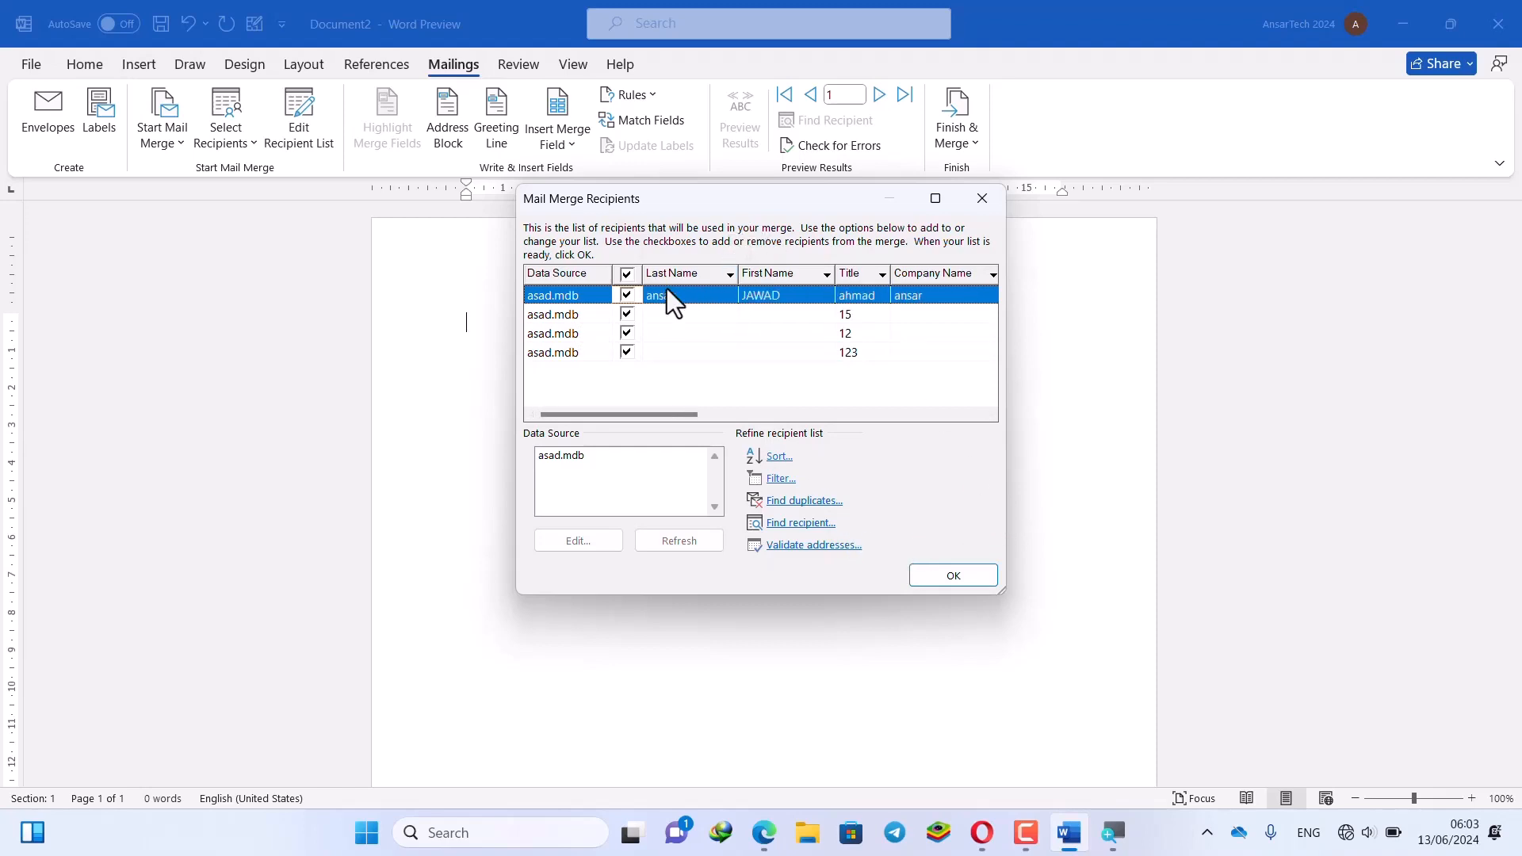
left_click(728, 275)
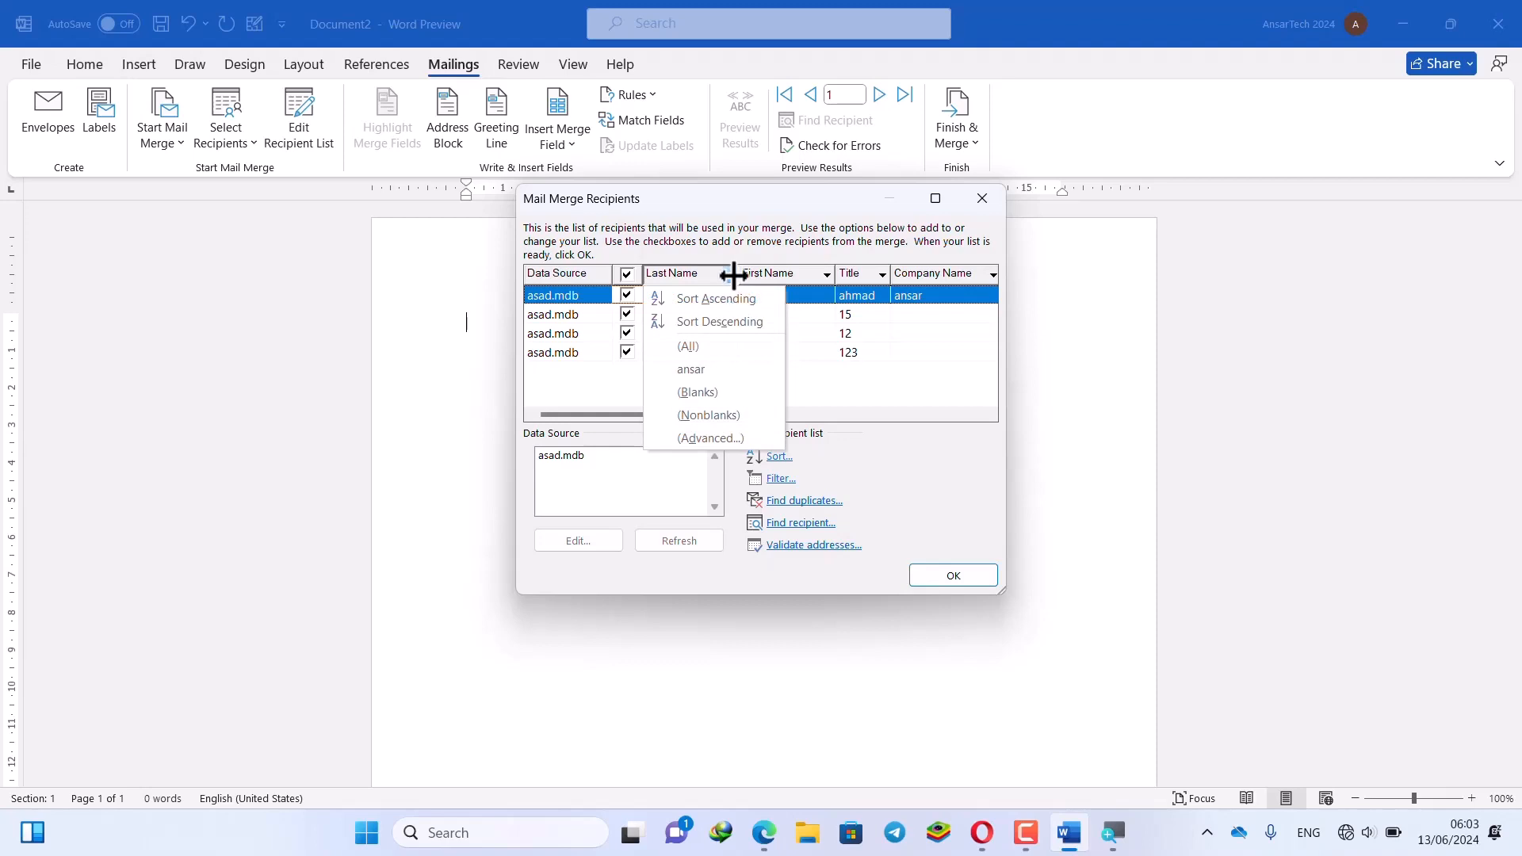
left_click(926, 230)
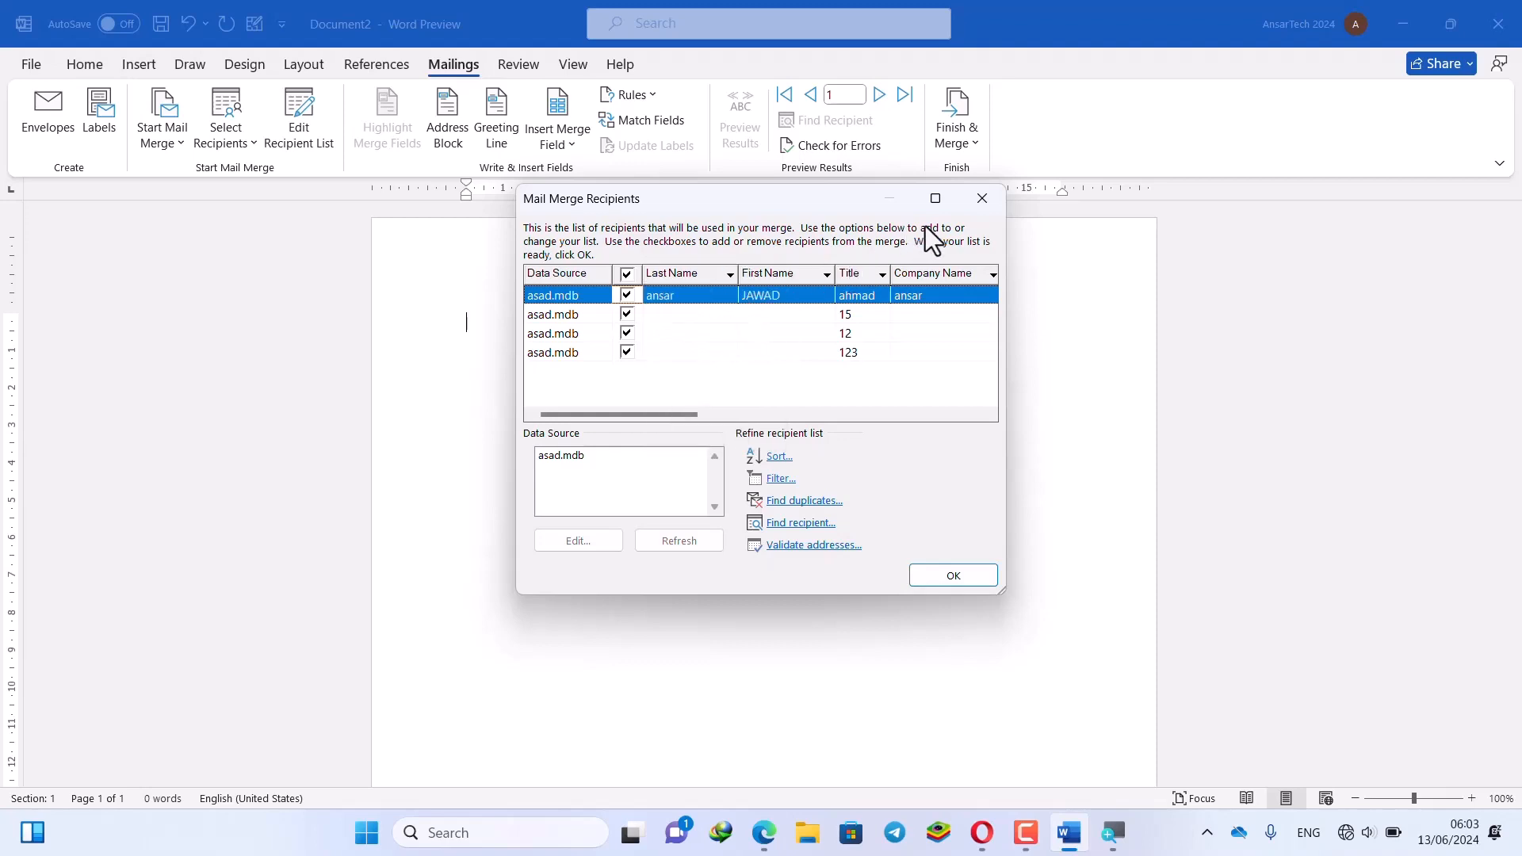
left_click(992, 198)
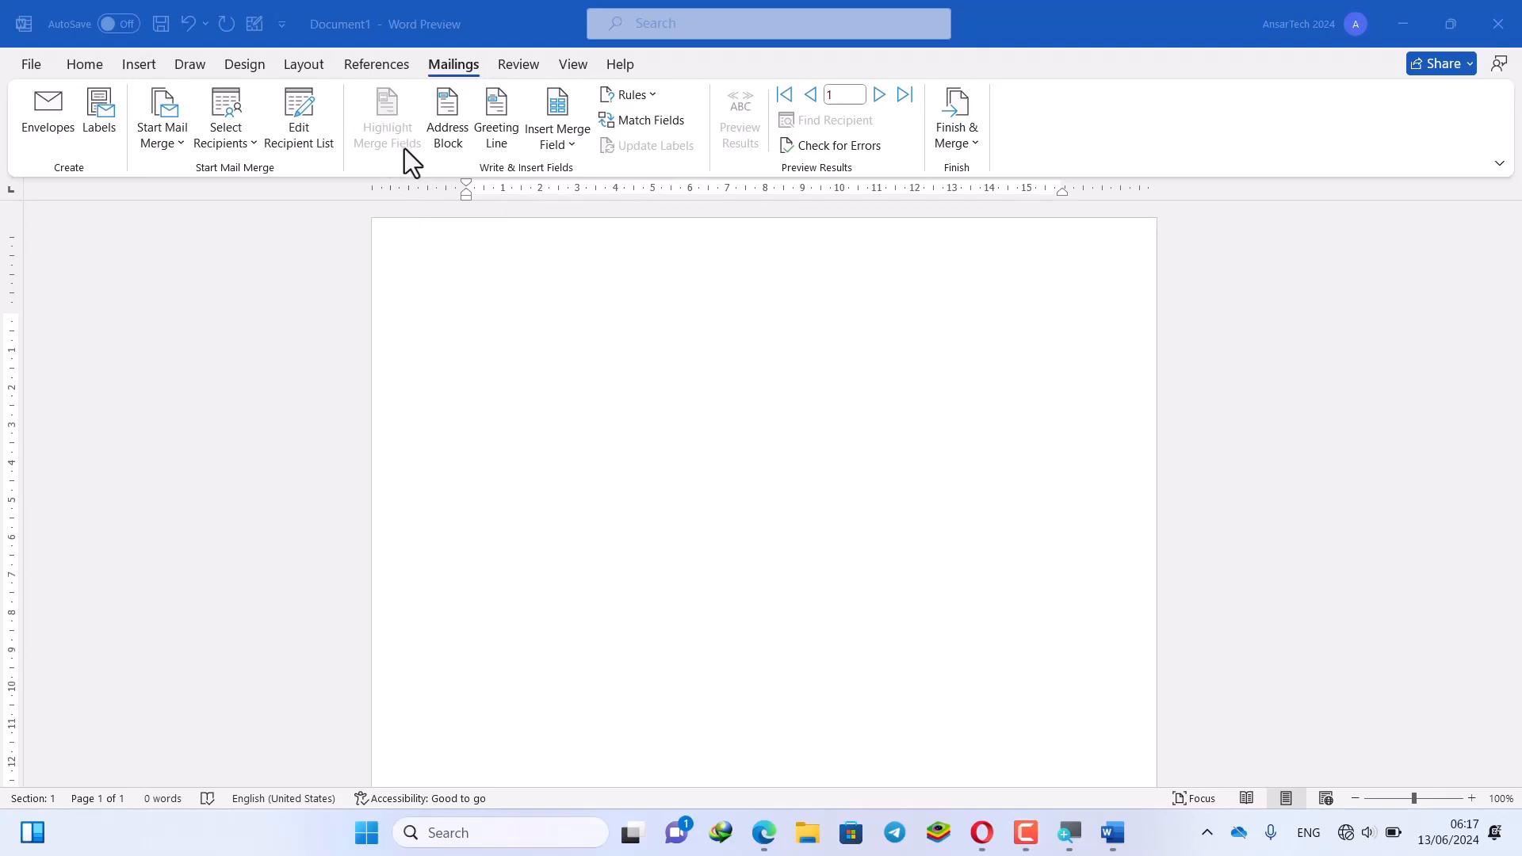
Insert an «AddressBlock» field with default options, turn on merge-field shading, and select the field
left_click(454, 146)
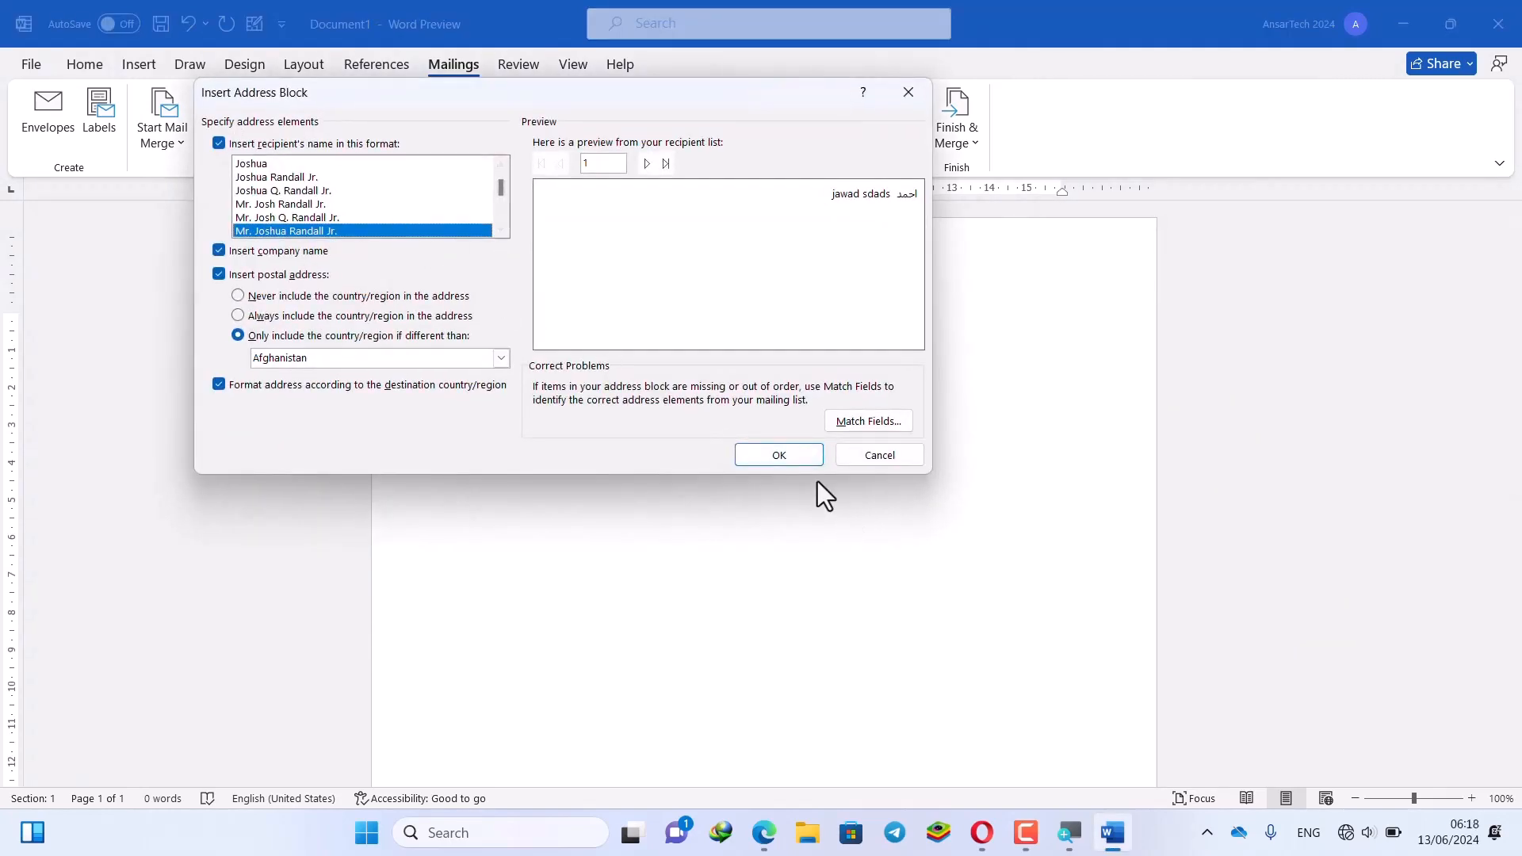
left_click(796, 460)
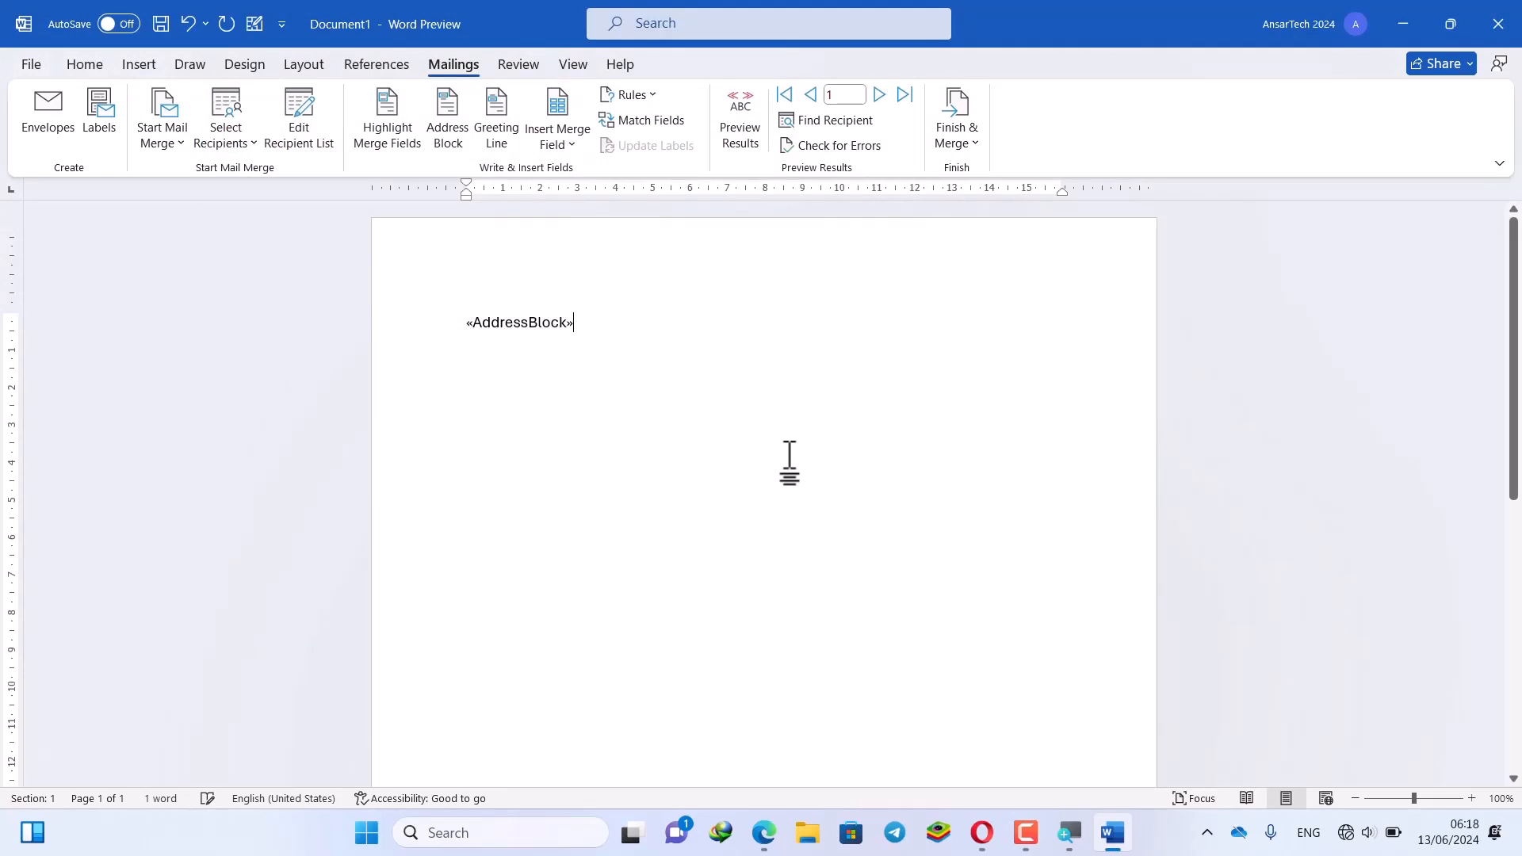
left_click(388, 119)
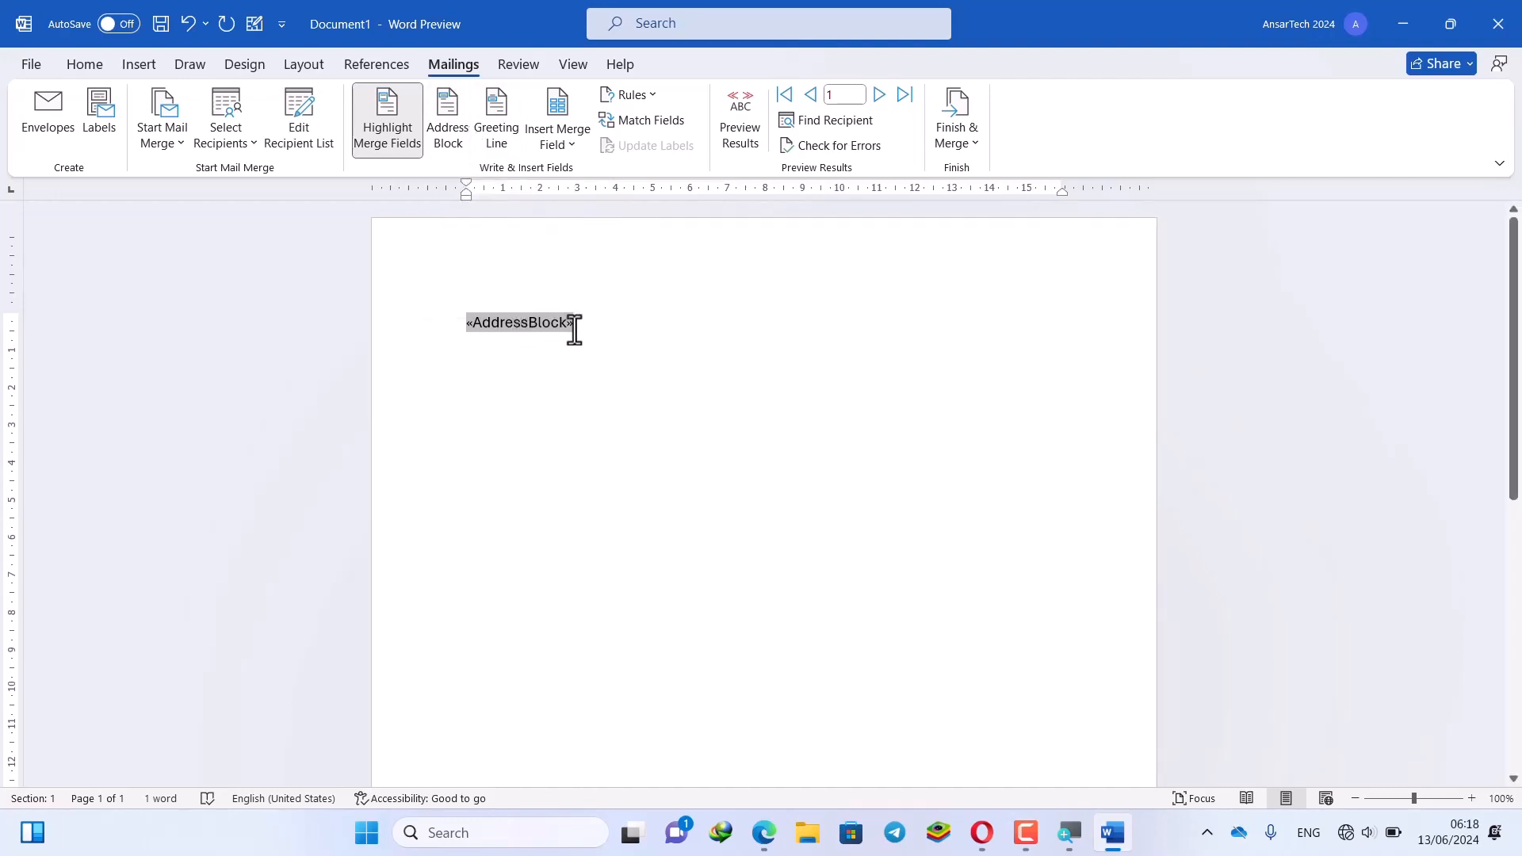
left_click_drag(534, 325, 460, 329)
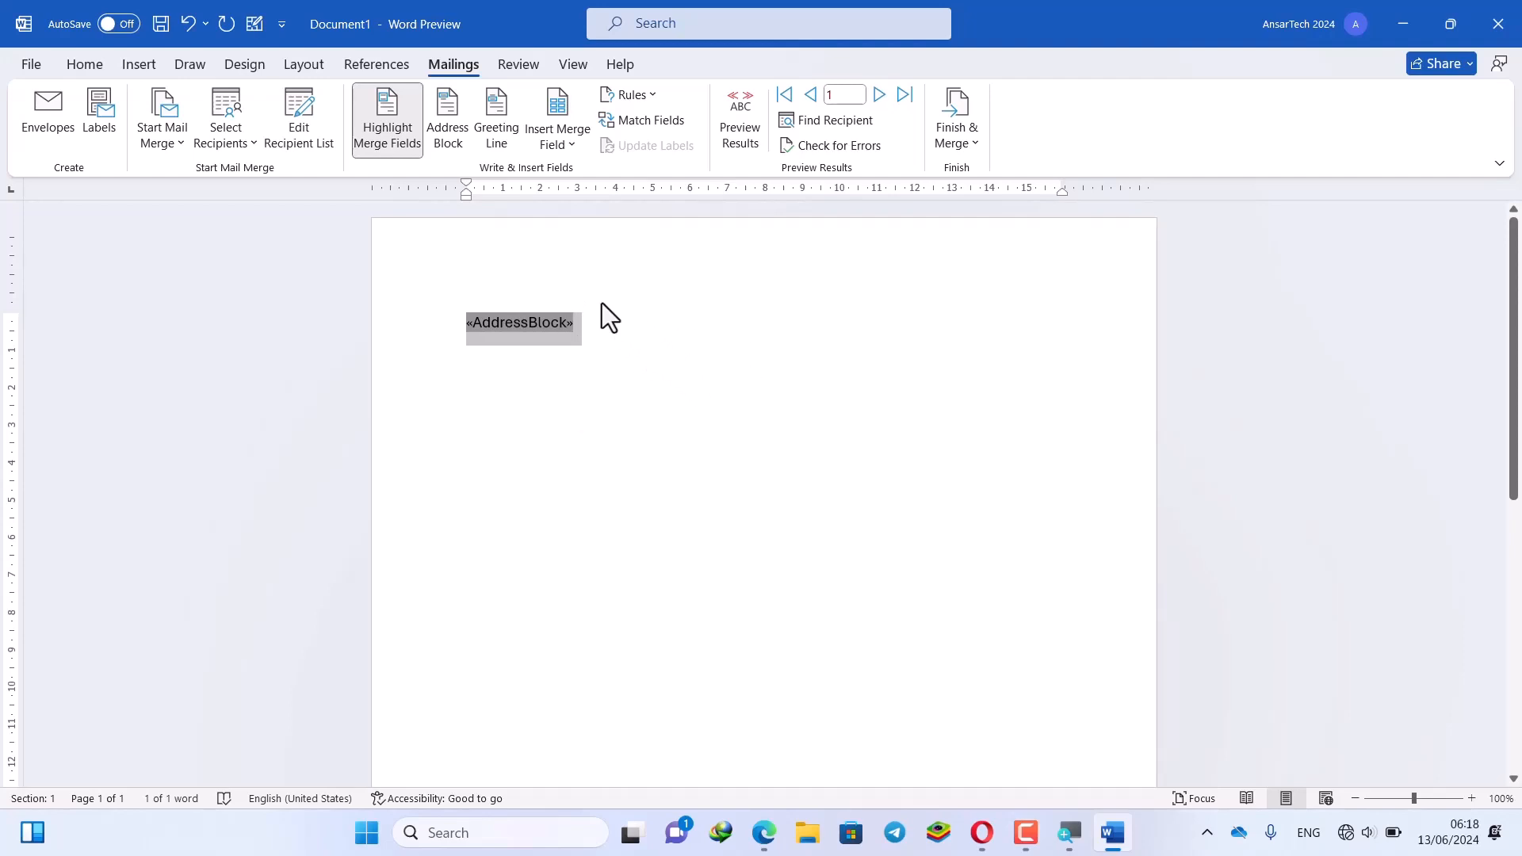
left_click(516, 141)
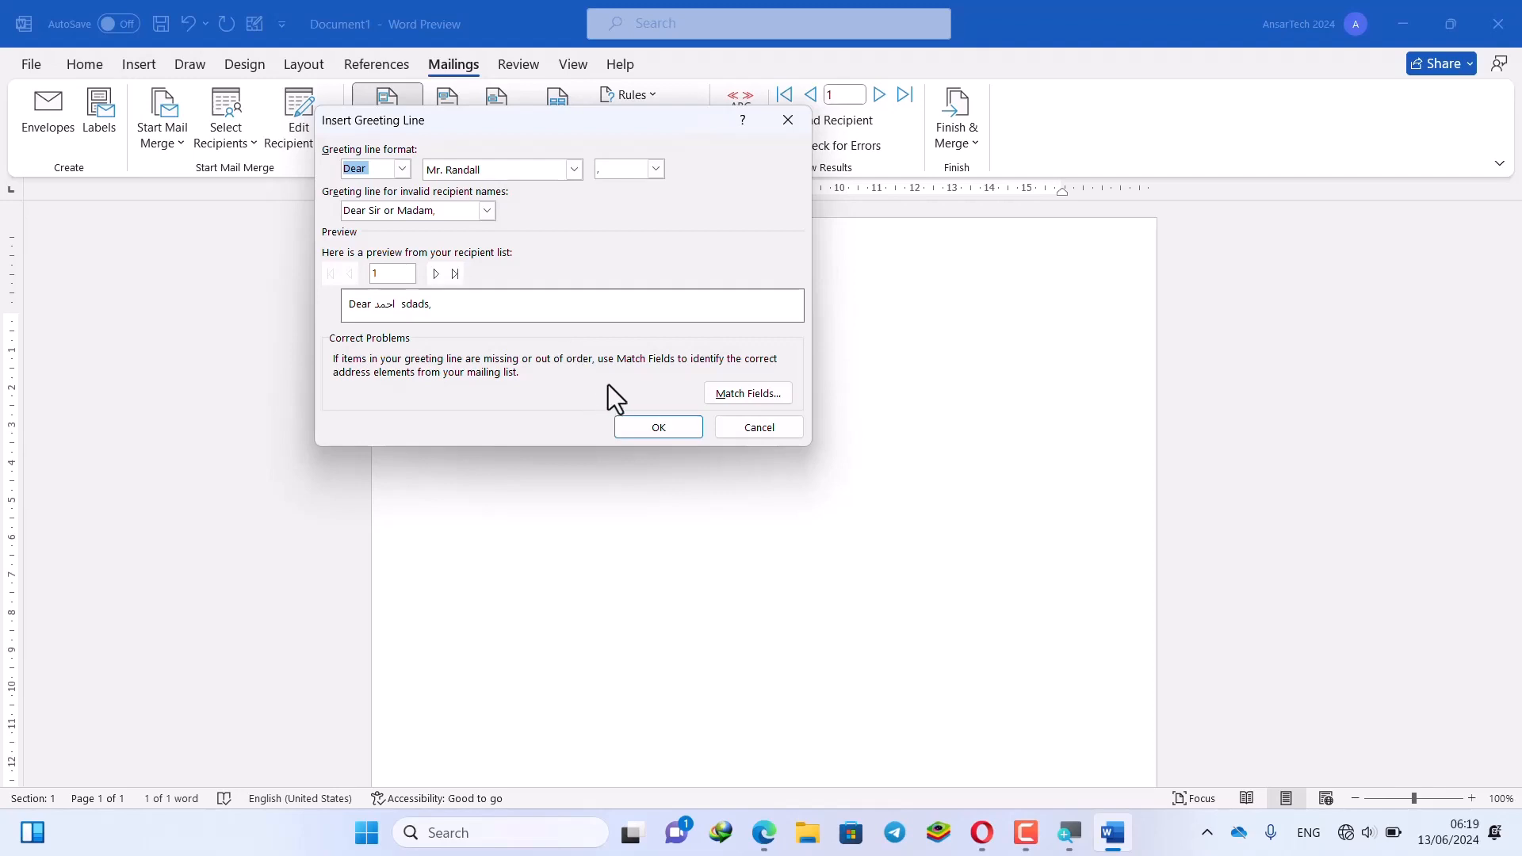
Insert a «GreetingLine» field and push «AddressBlock» onto the line below it
left_click(659, 429)
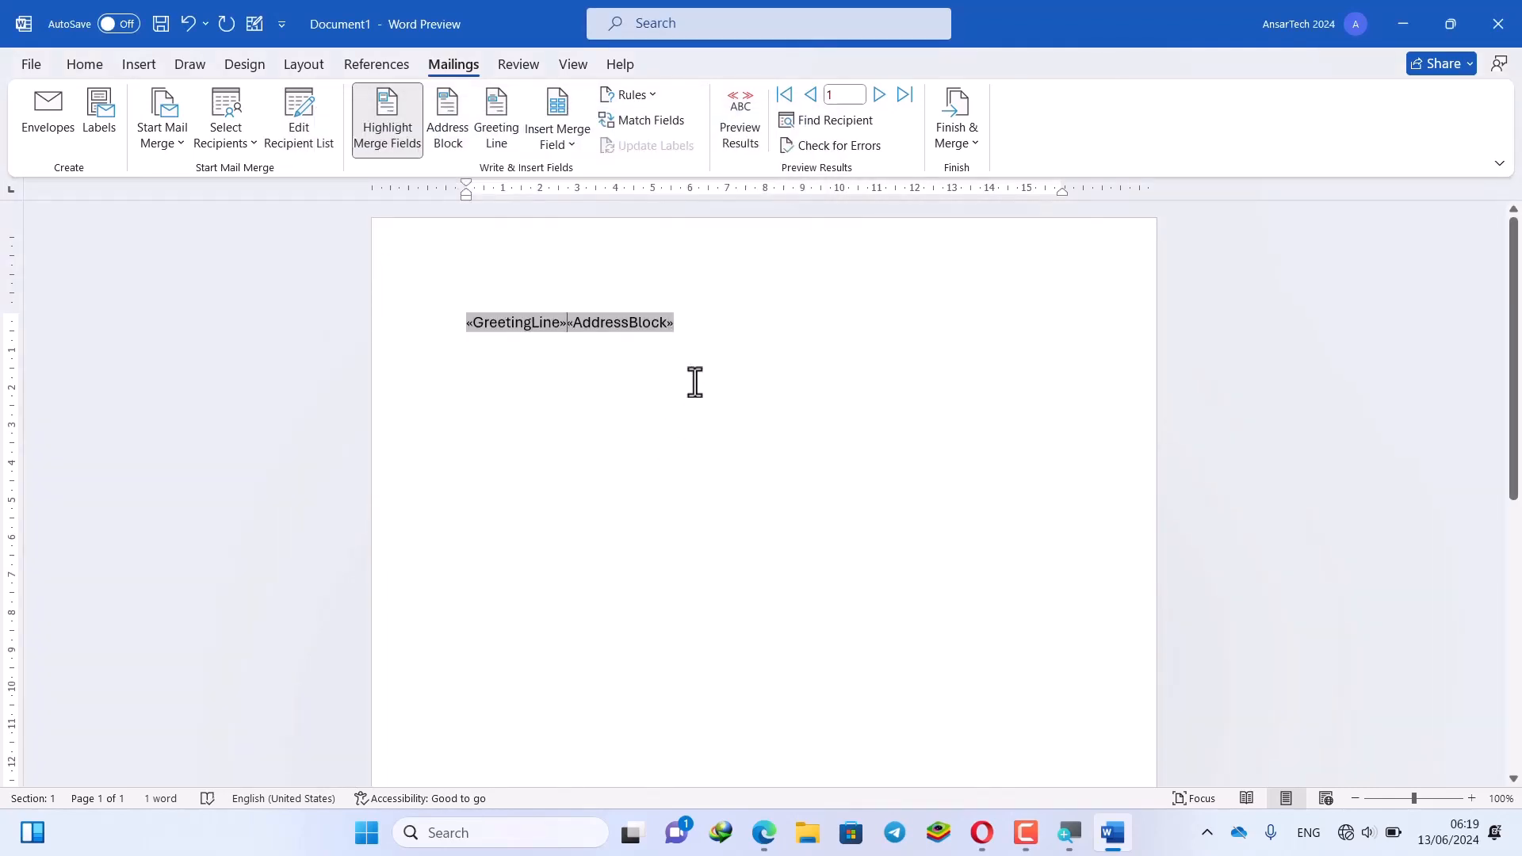
key("Return")
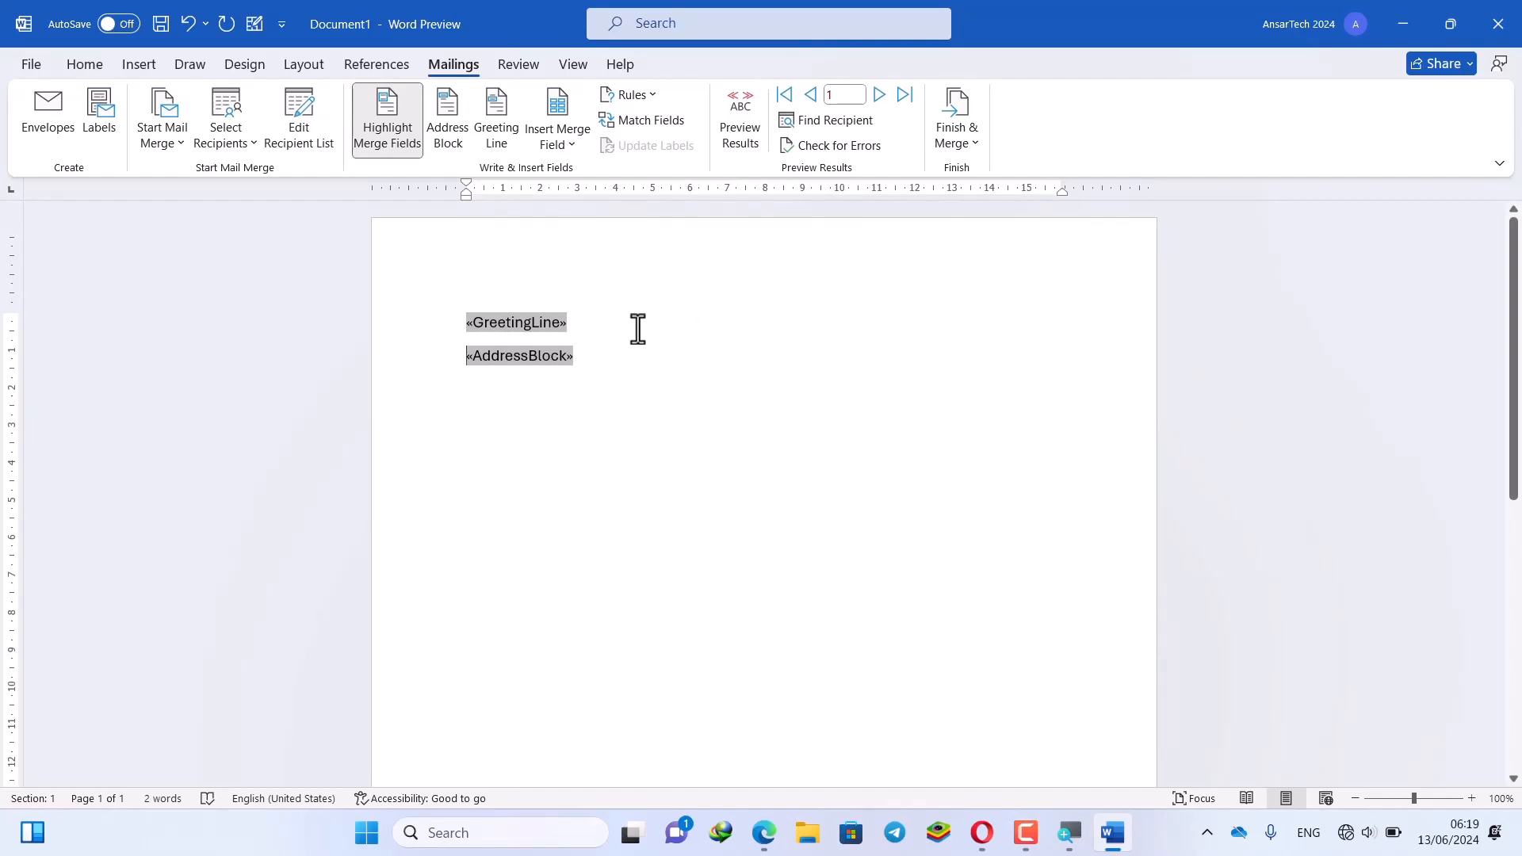
left_click(600, 355)
left_click(571, 323)
left_click(589, 363)
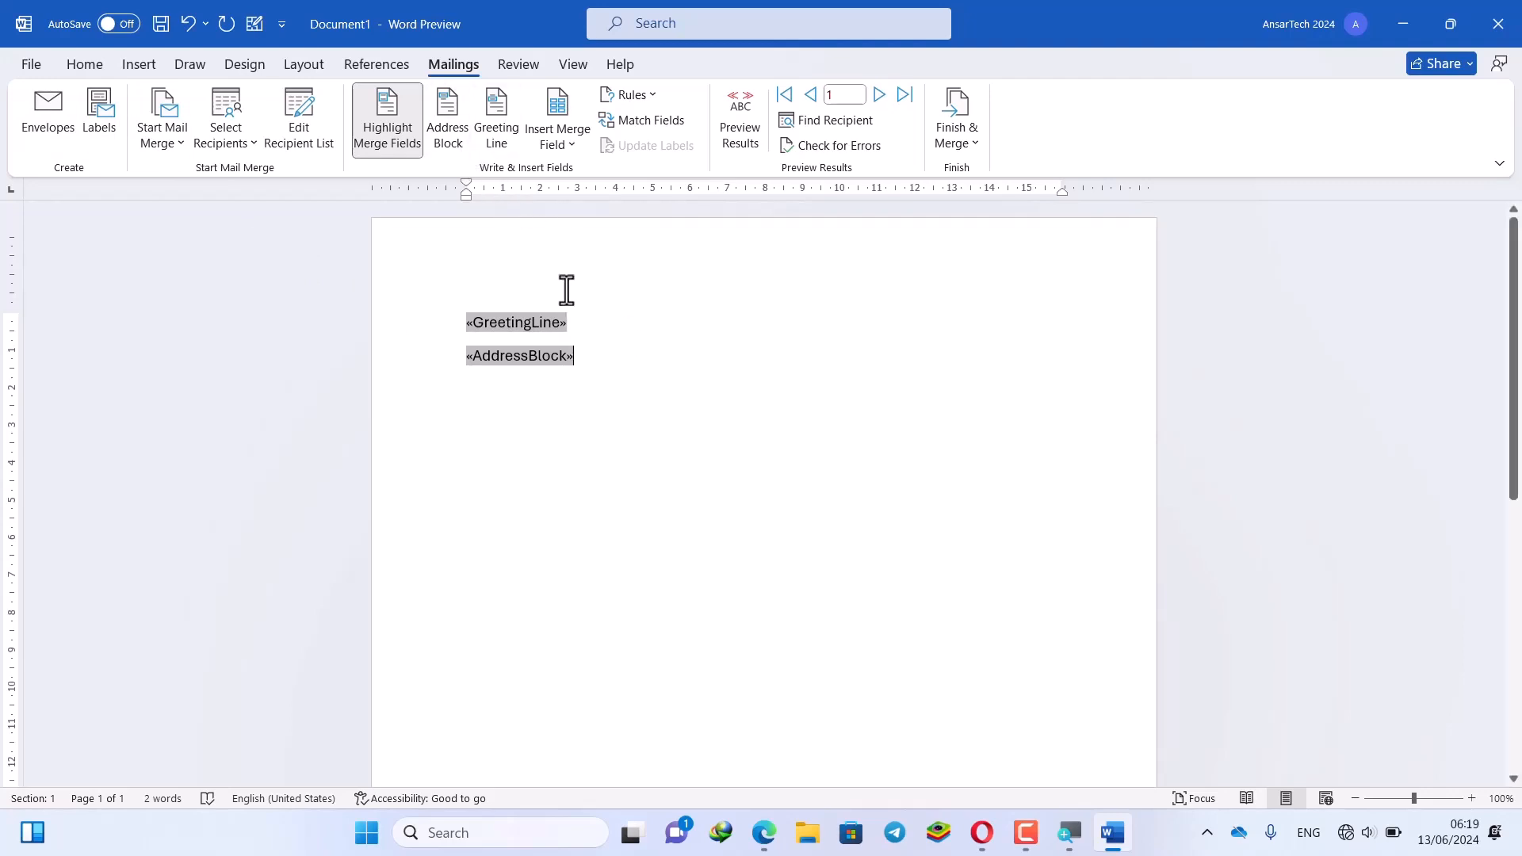
Add an empty line after «GreetingLine» and place the cursor on it
left_click(569, 146)
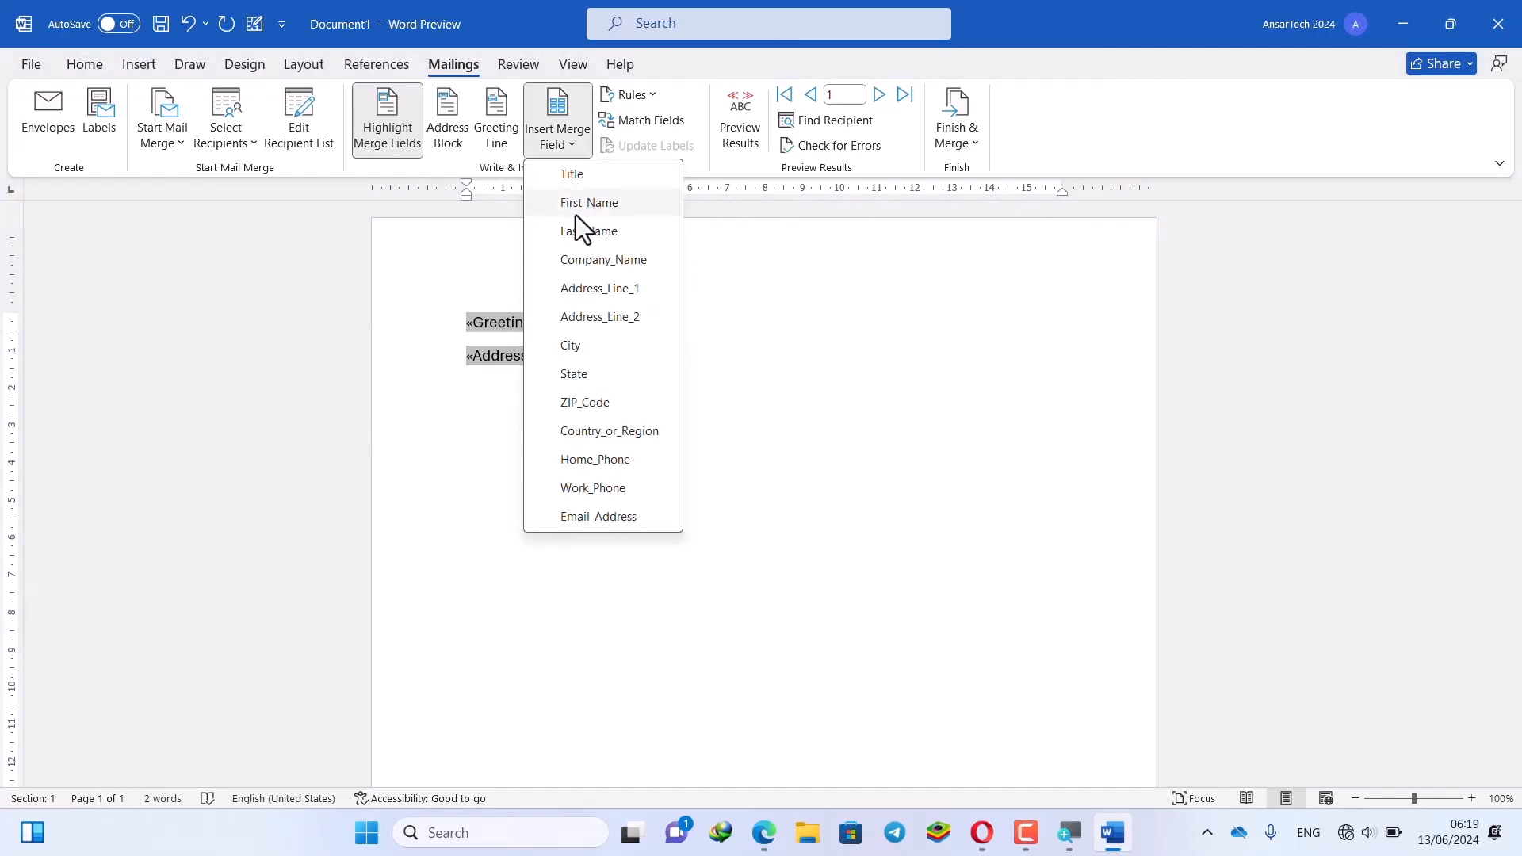
left_click(679, 326)
key("Return")
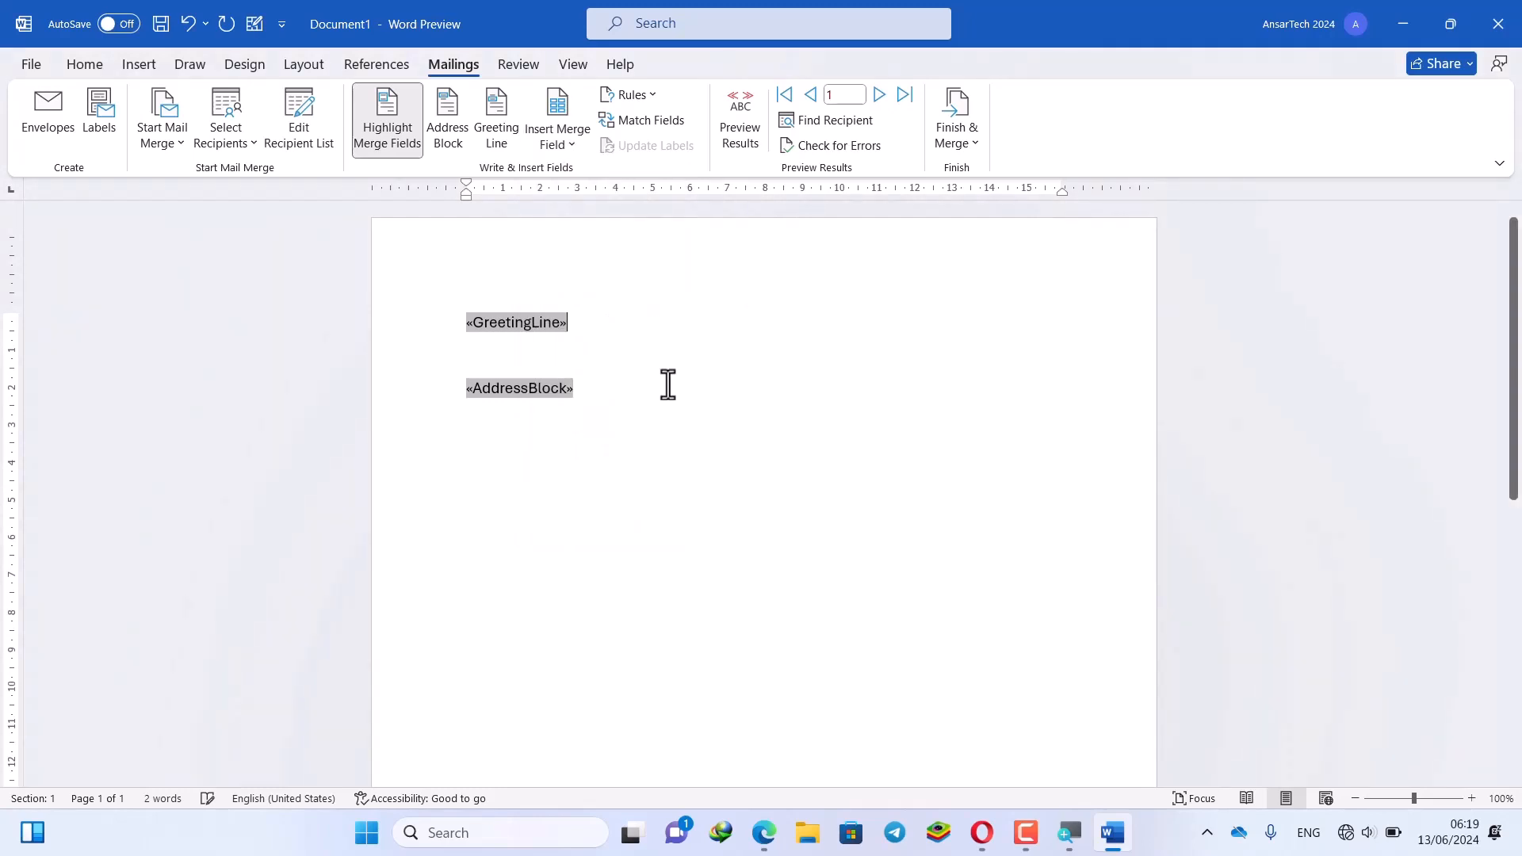
key("Down")
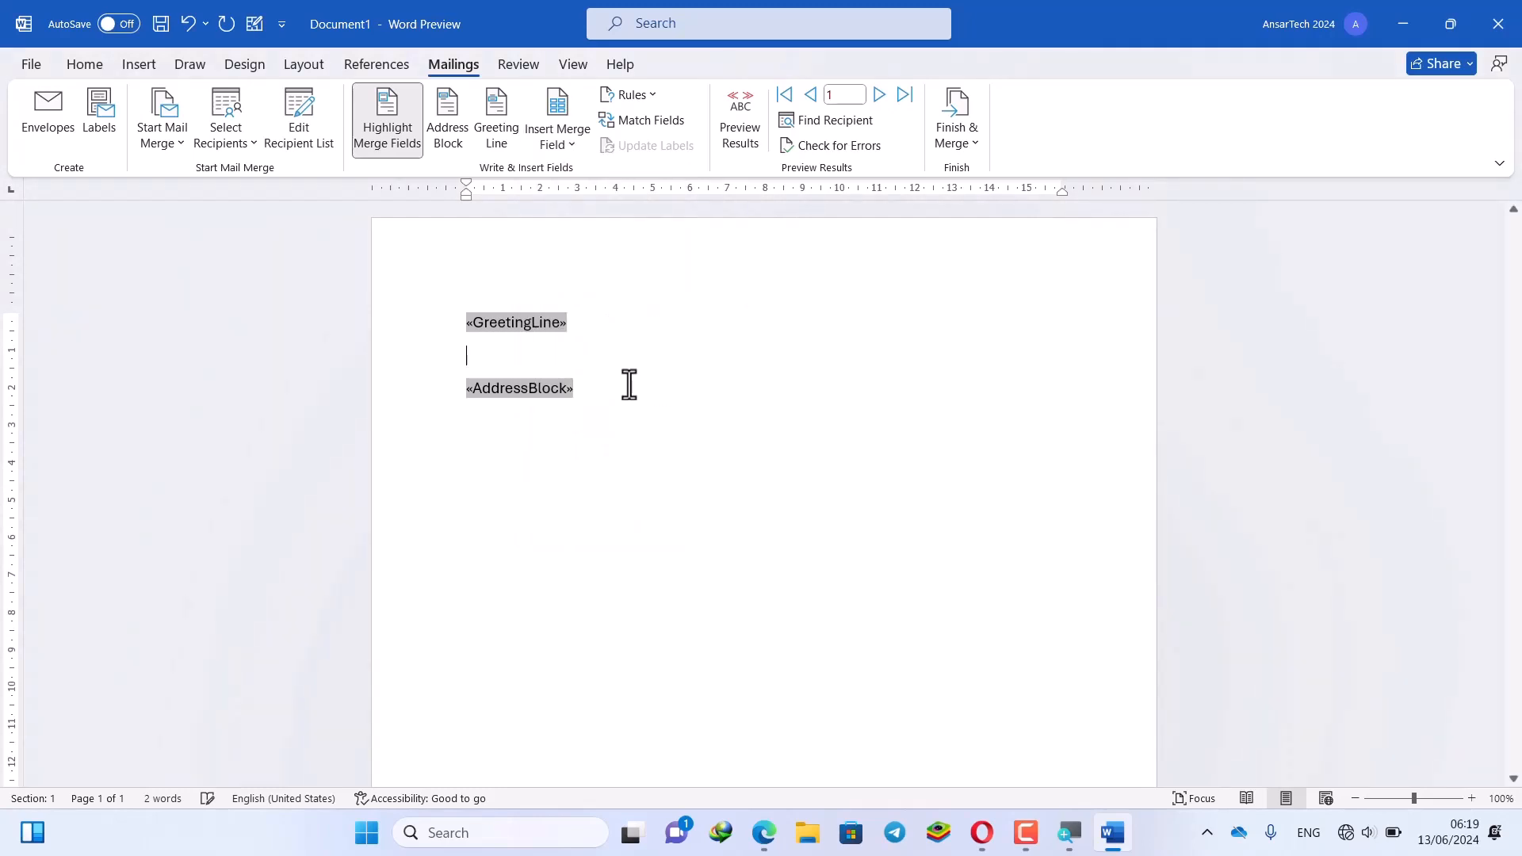
left_click(231, 145)
left_click(471, 441)
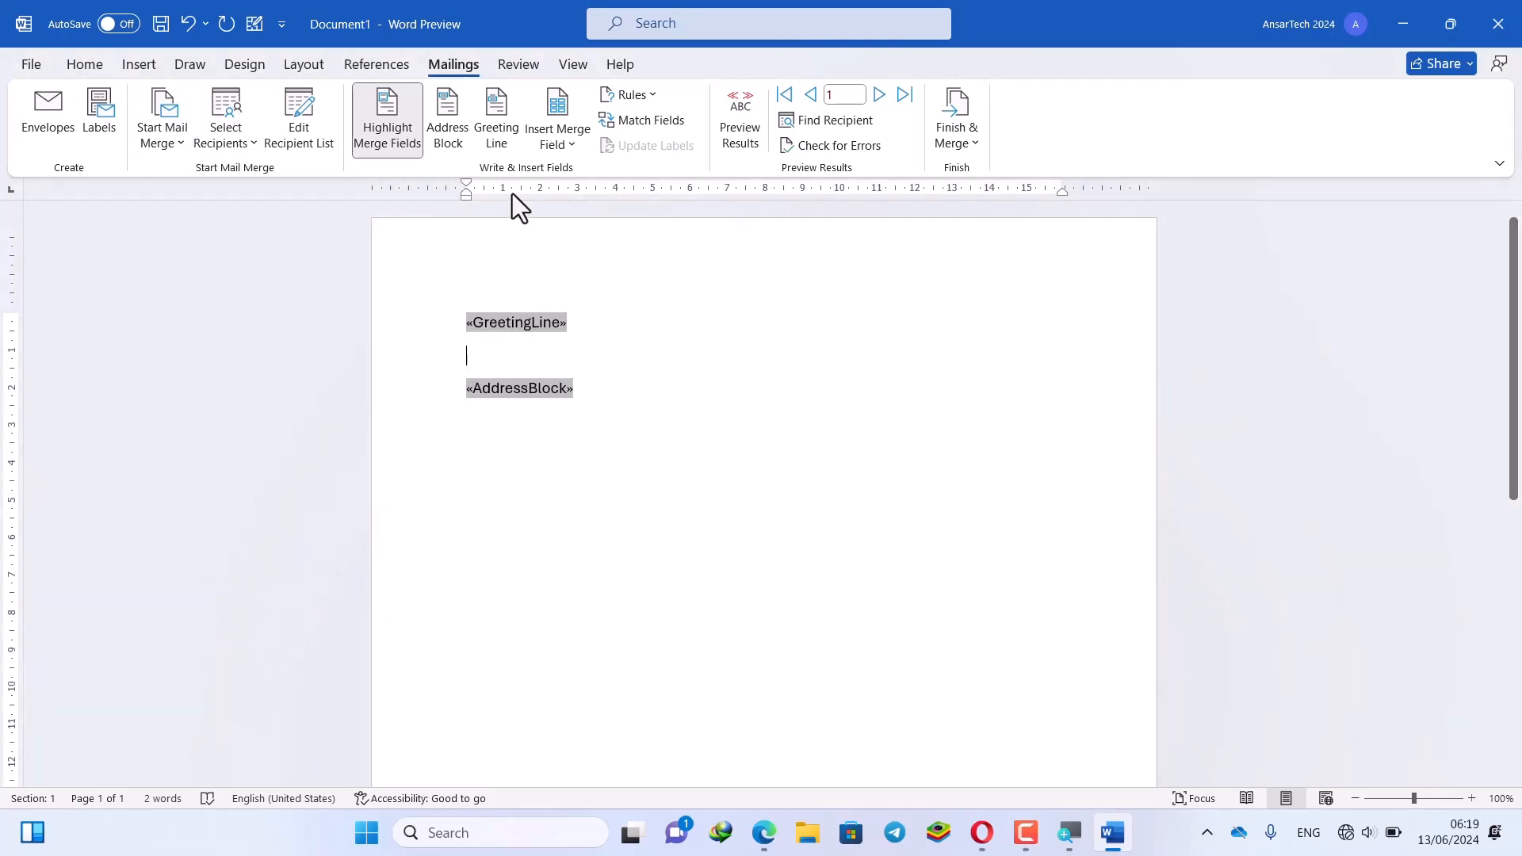
left_click_drag(589, 432, 477, 320)
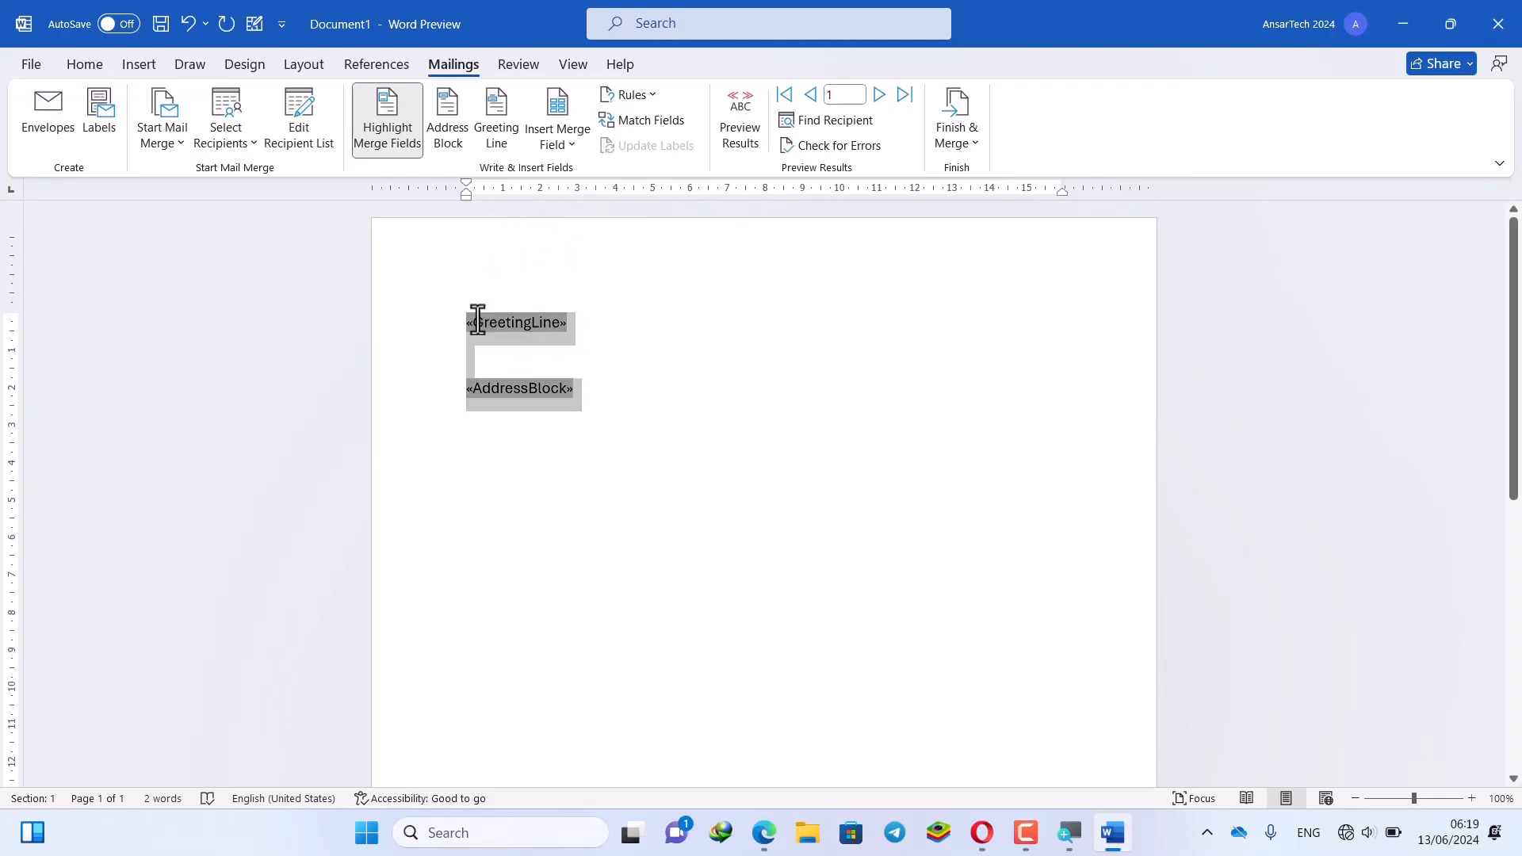
left_click(552, 322)
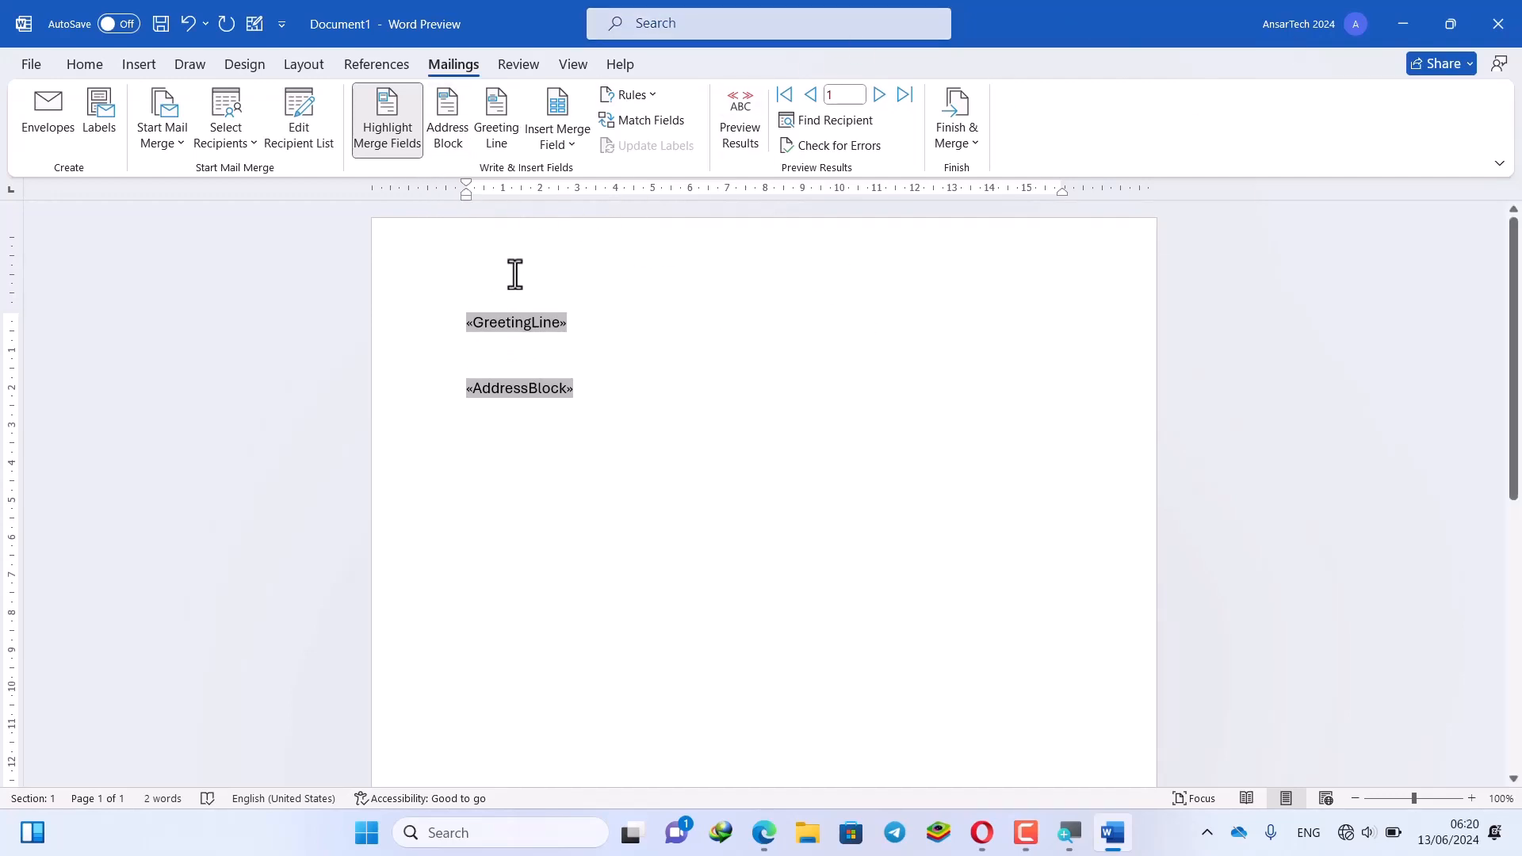
Insert the «Title» field, then «Last_Name» on the next line
left_click(580, 150)
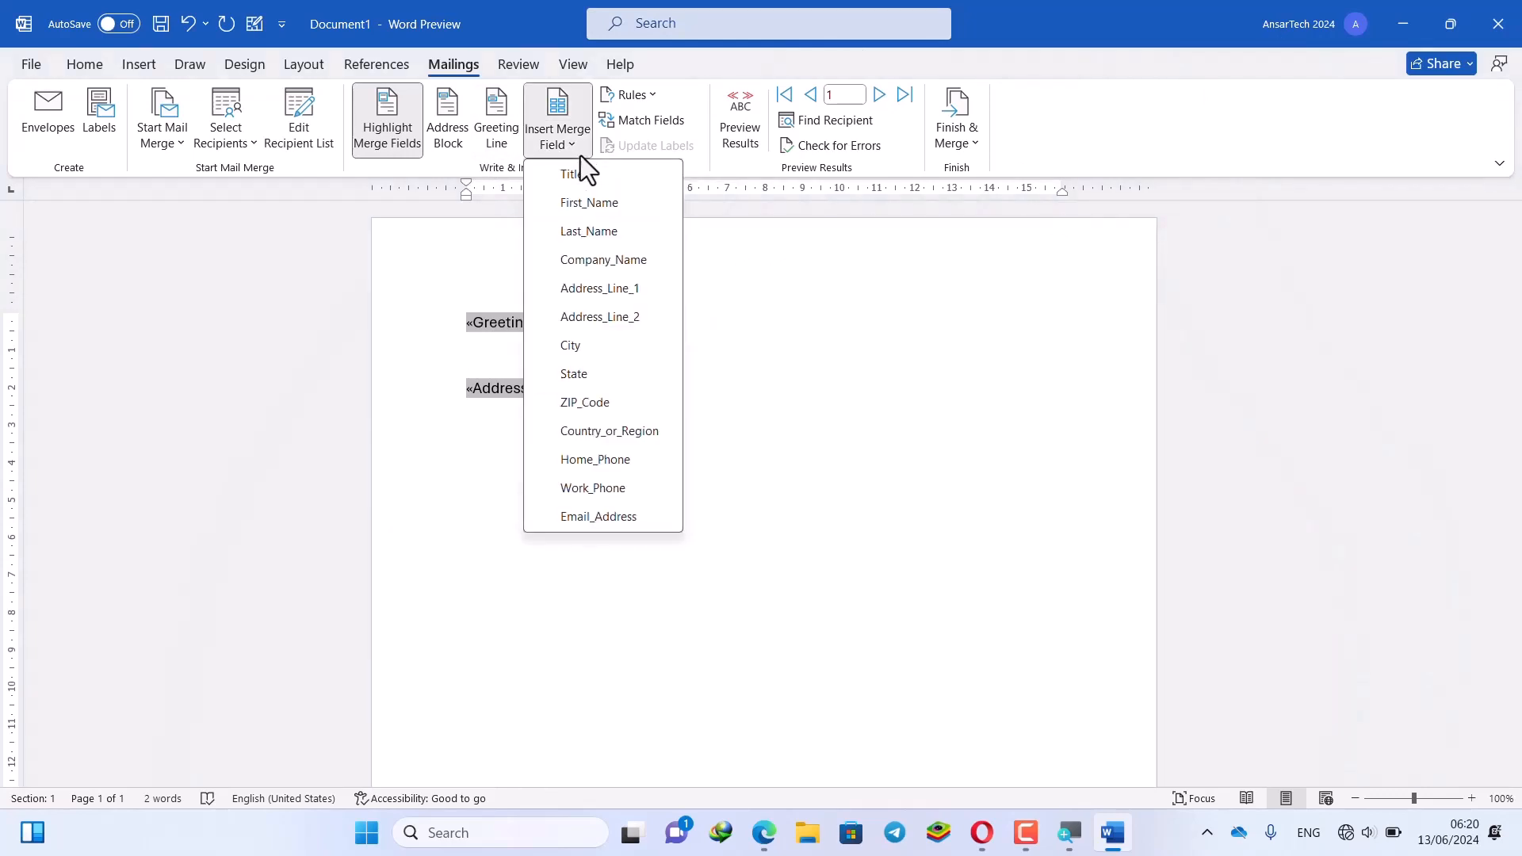
left_click(580, 178)
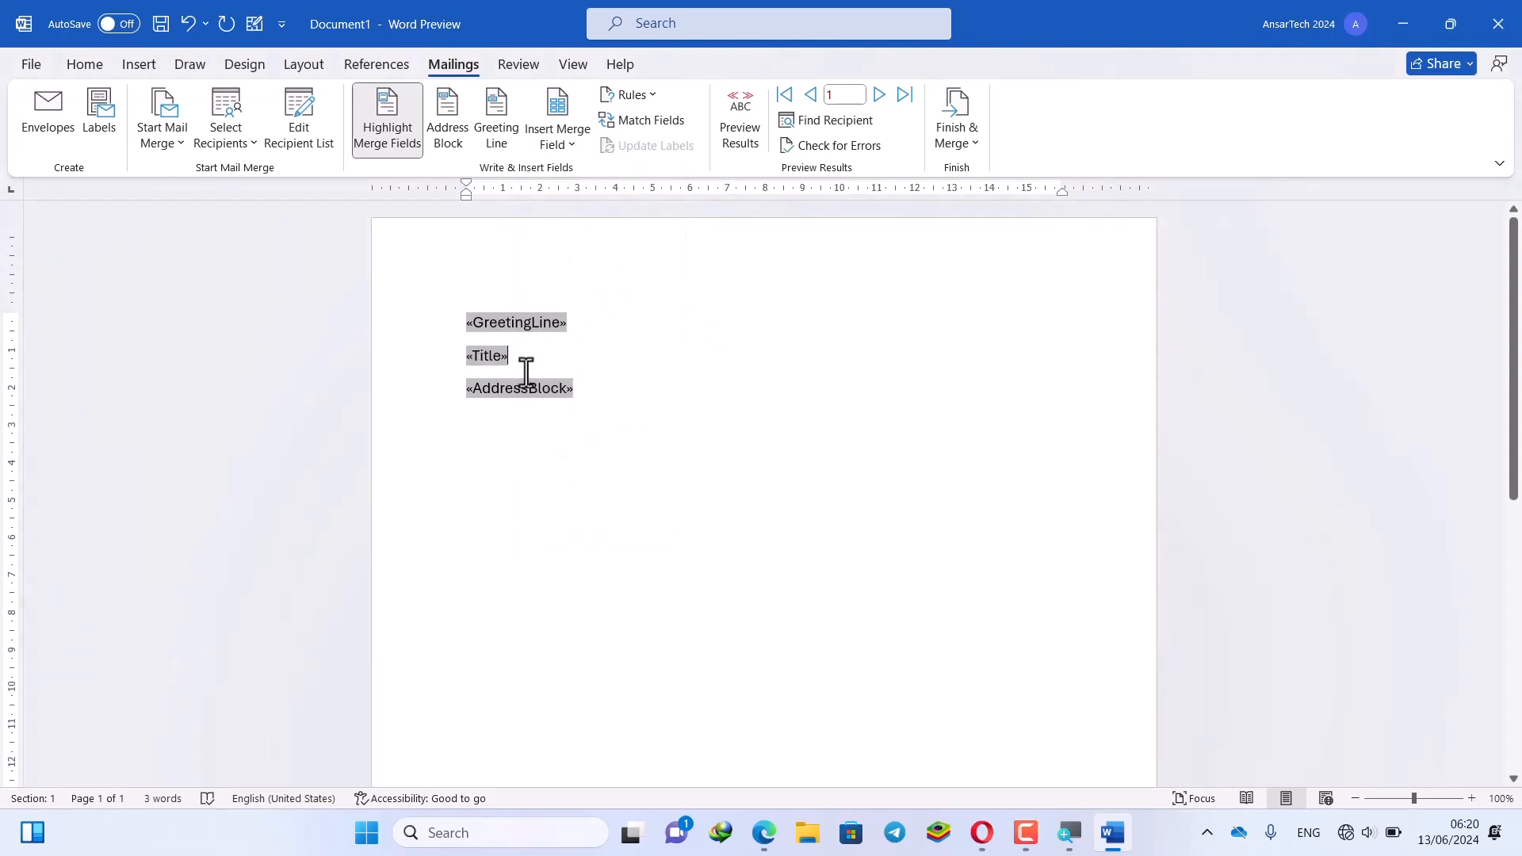
key("Return")
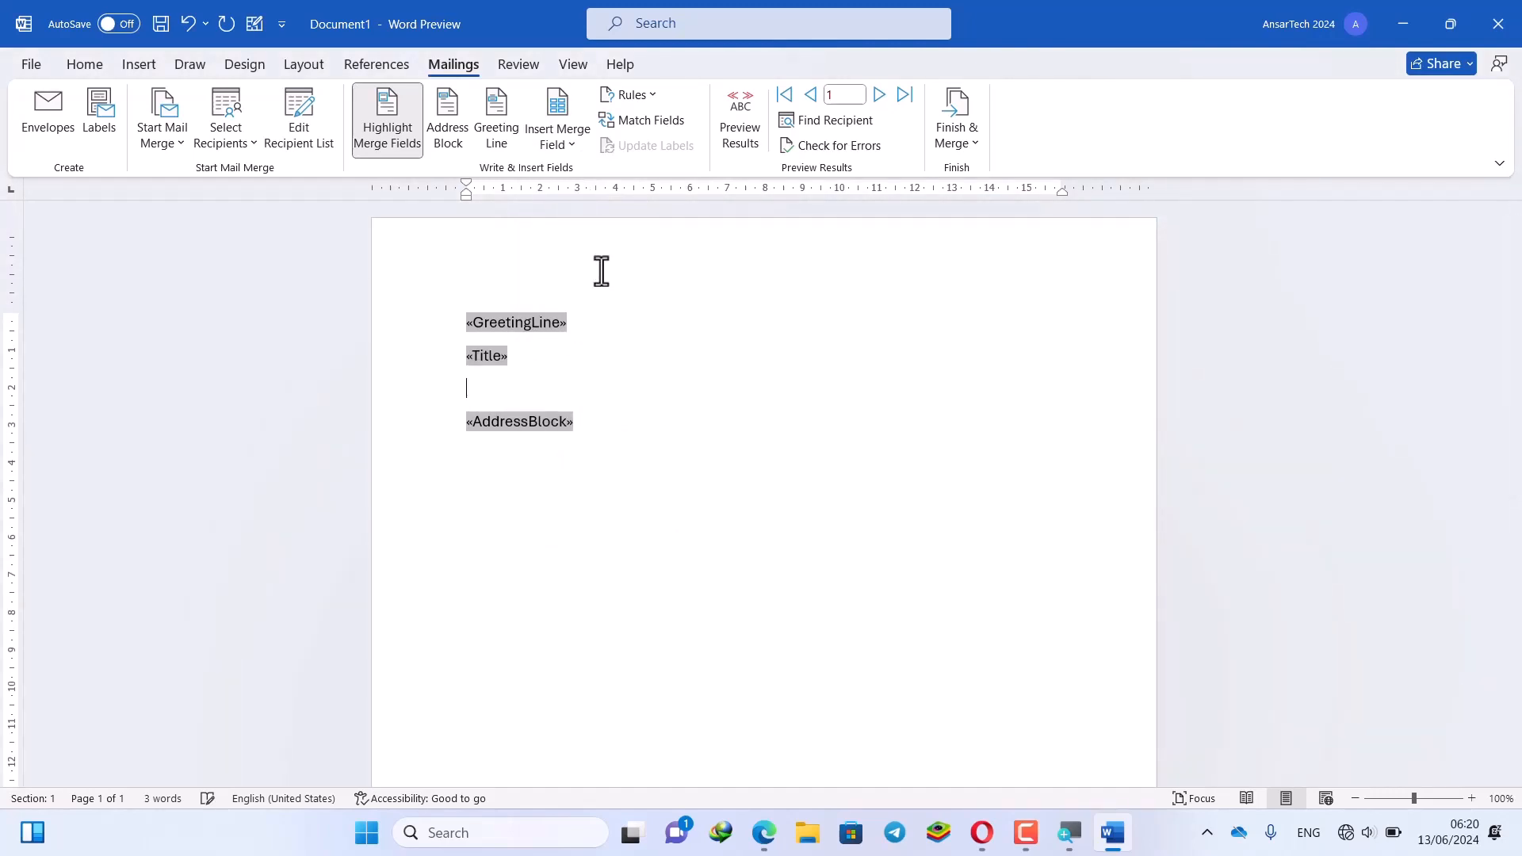
left_click(573, 141)
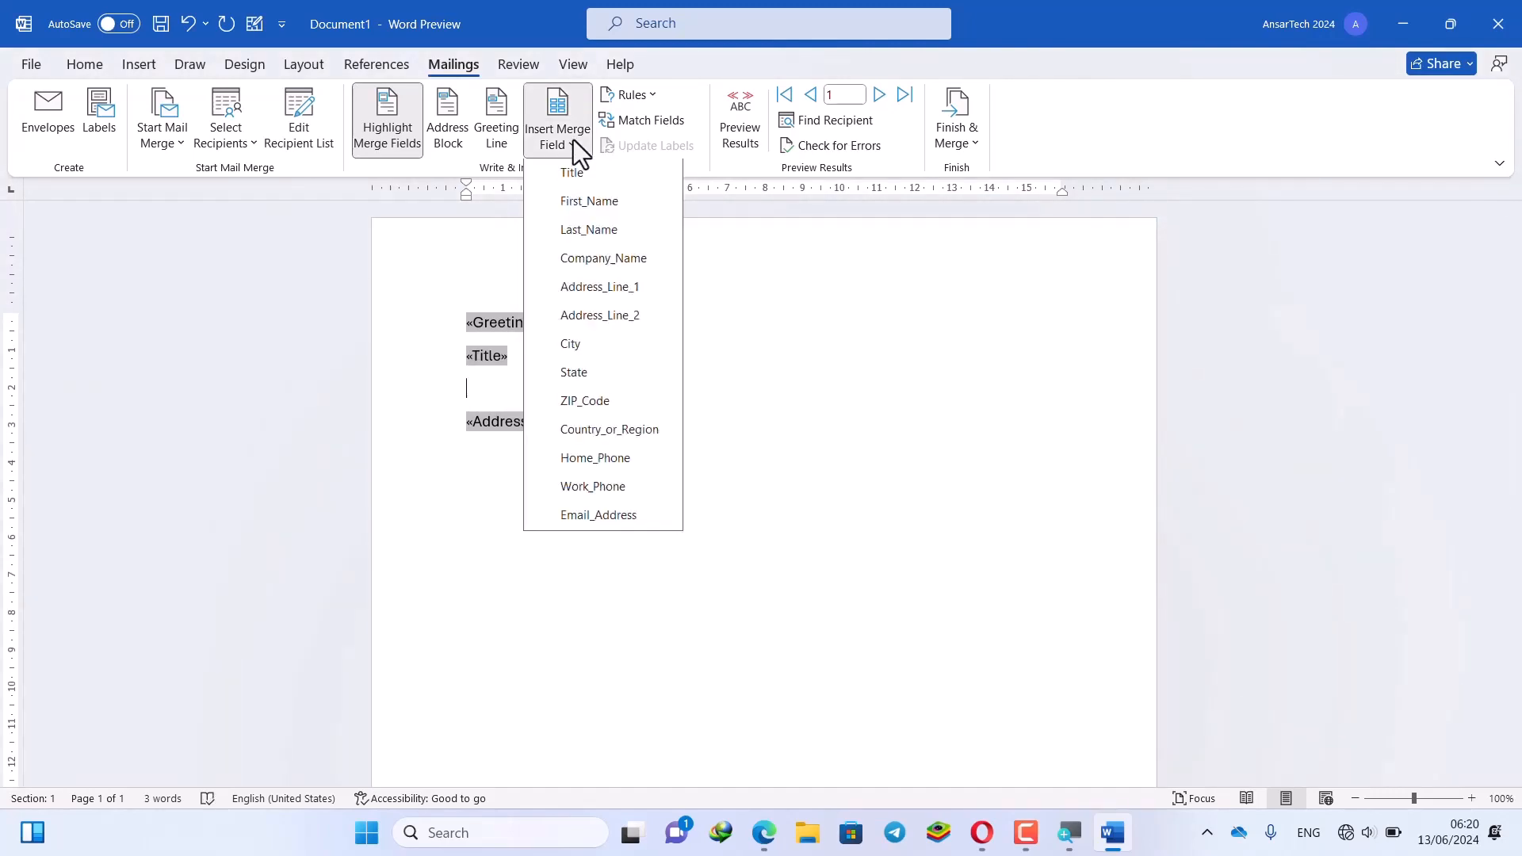
left_click(602, 232)
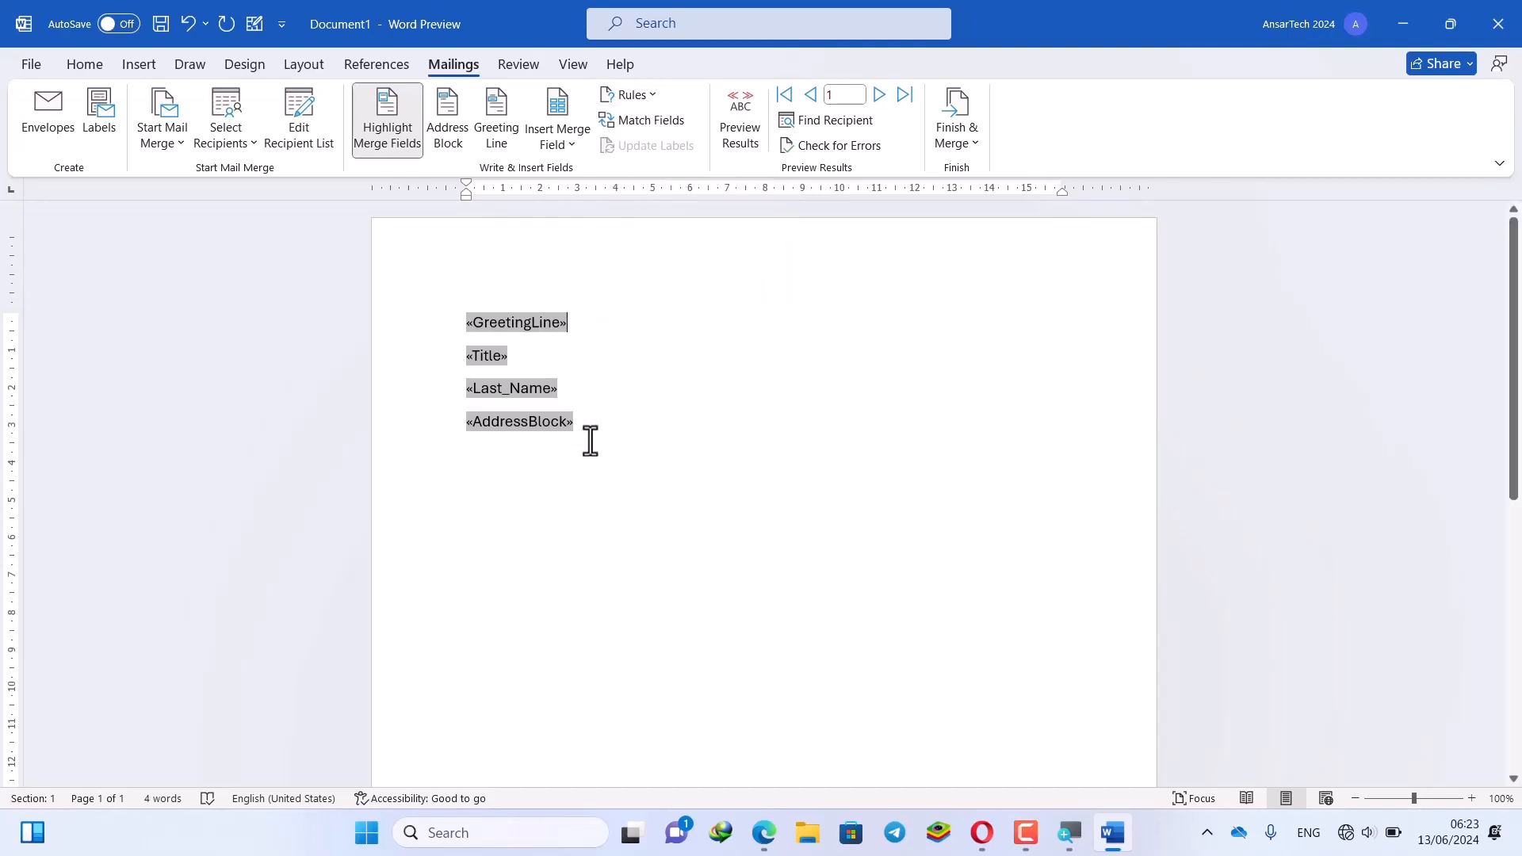
left_click(659, 97)
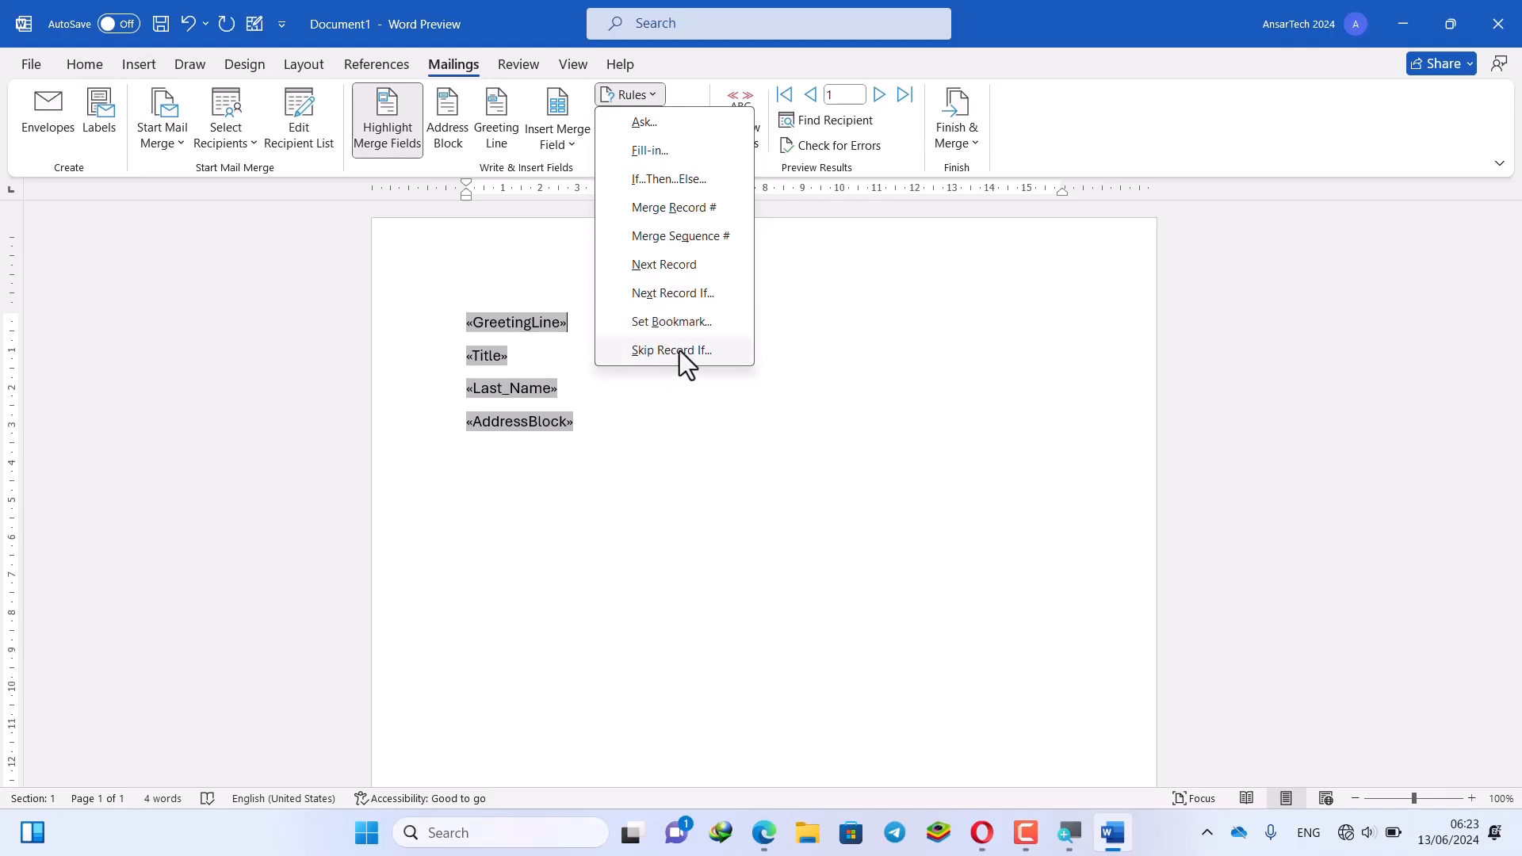
Insert a «Next Record» rule after «GreetingLine» and move it onto its own line
left_click(688, 270)
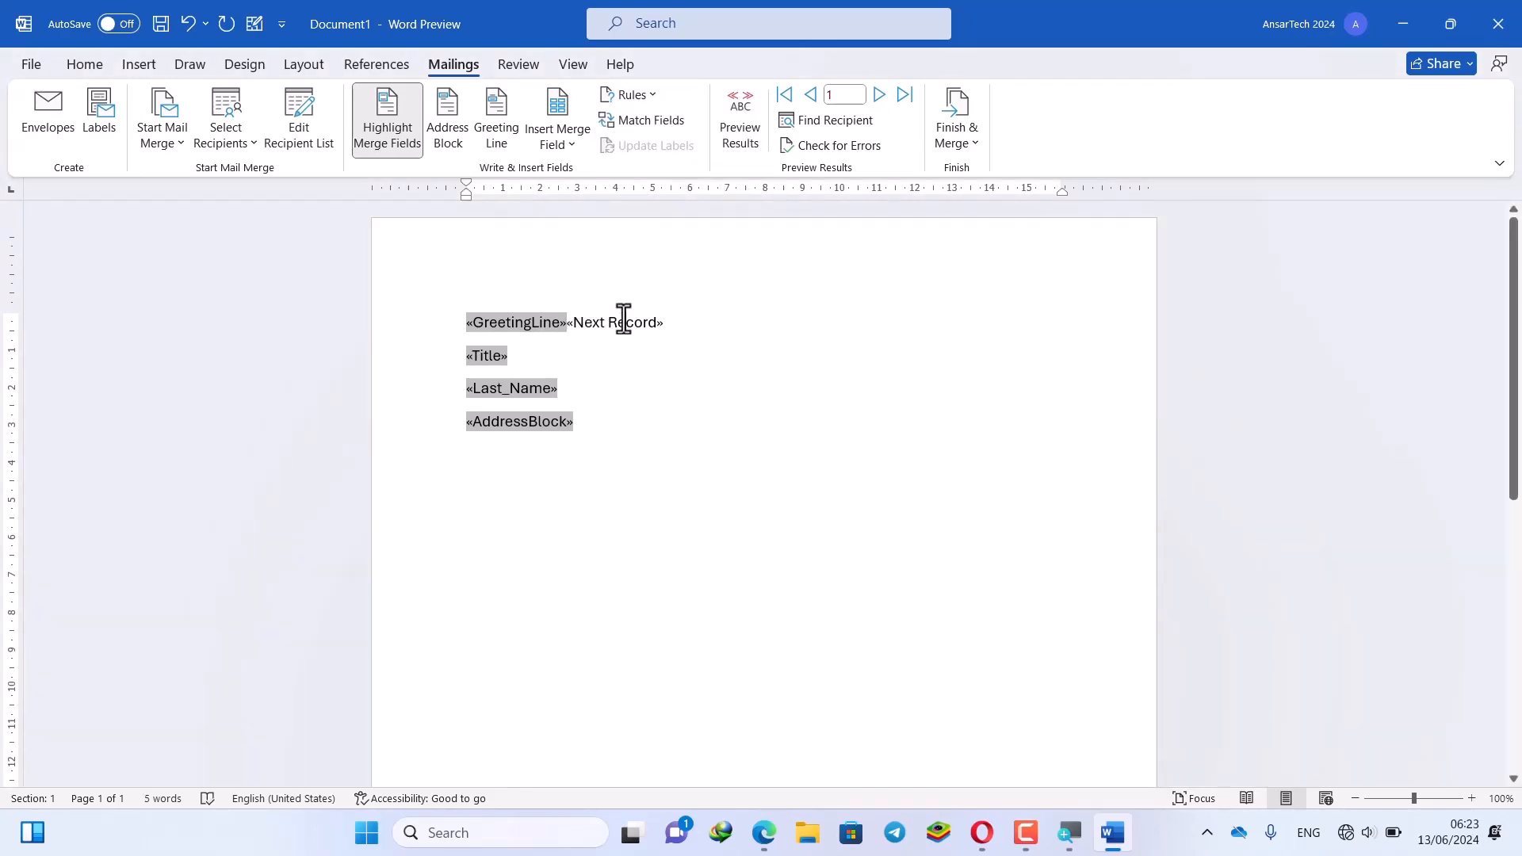
left_click_drag(610, 320, 554, 330)
left_click(562, 324)
key("Return")
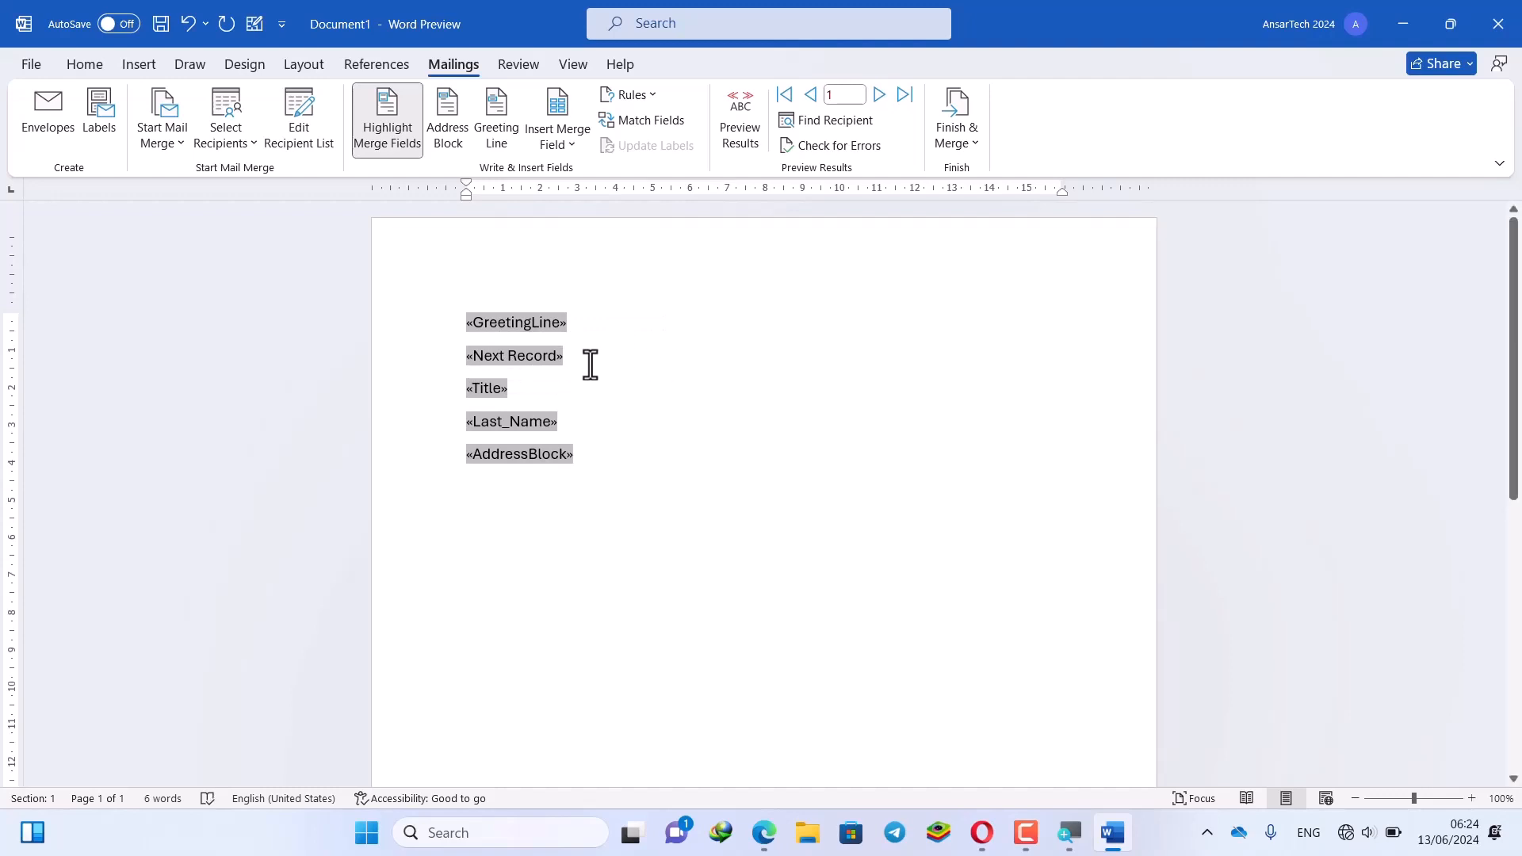
left_click(590, 365)
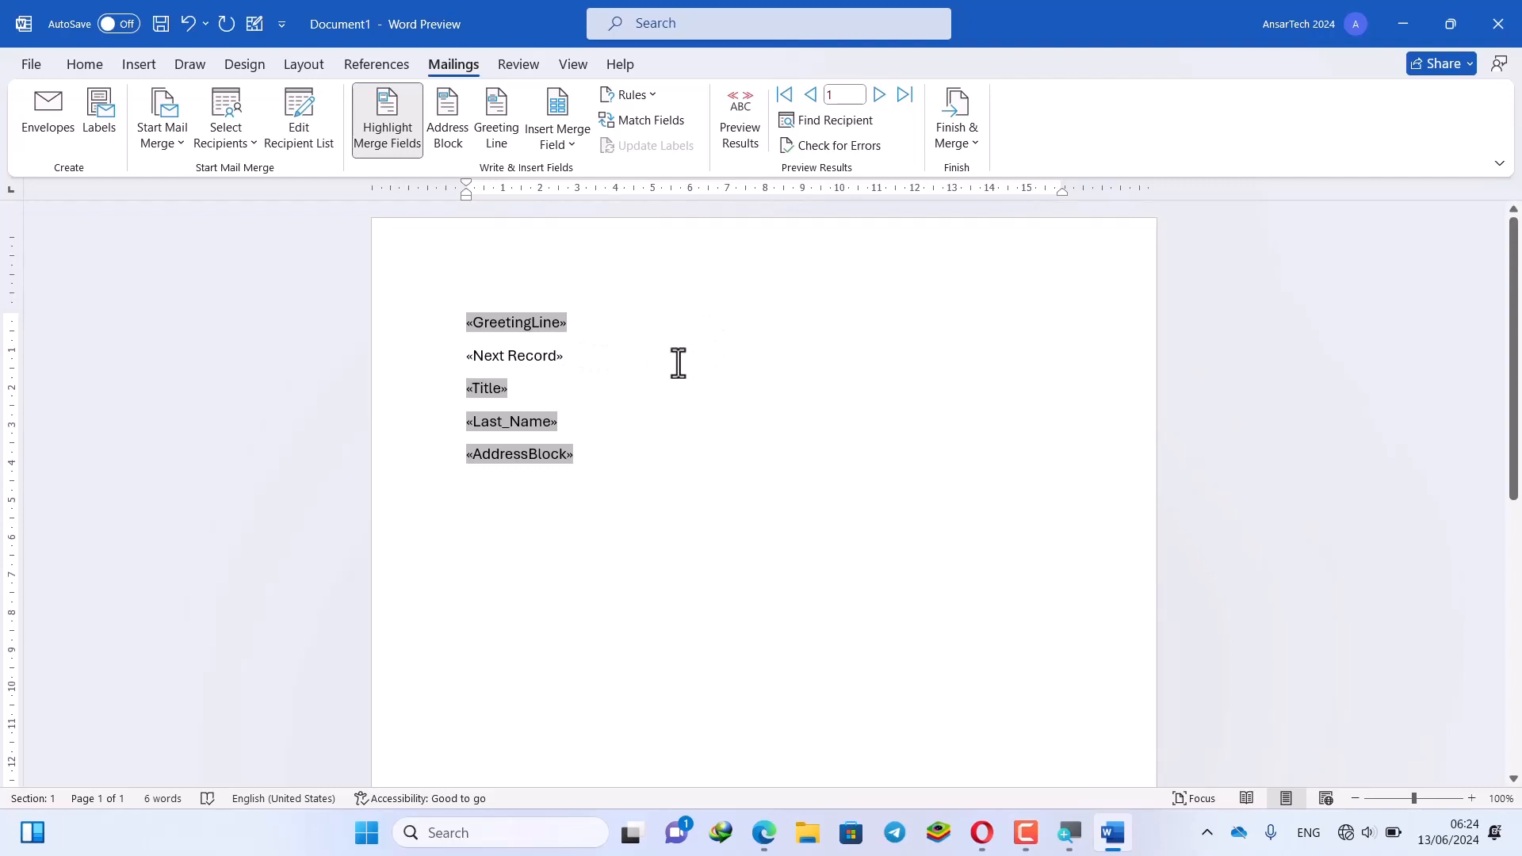
left_click_drag(605, 465, 448, 315)
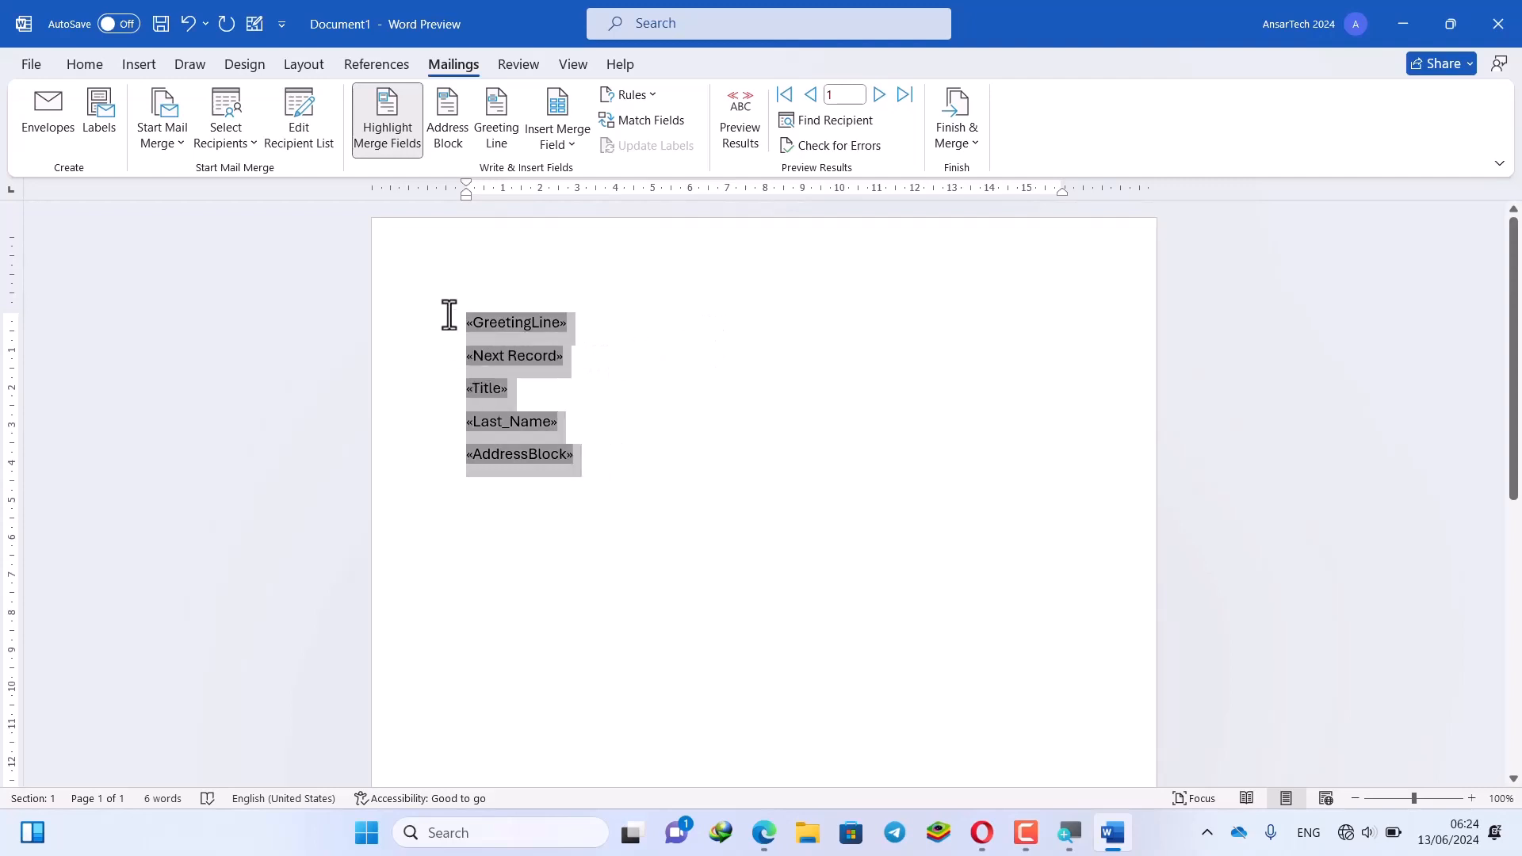
left_click(606, 320)
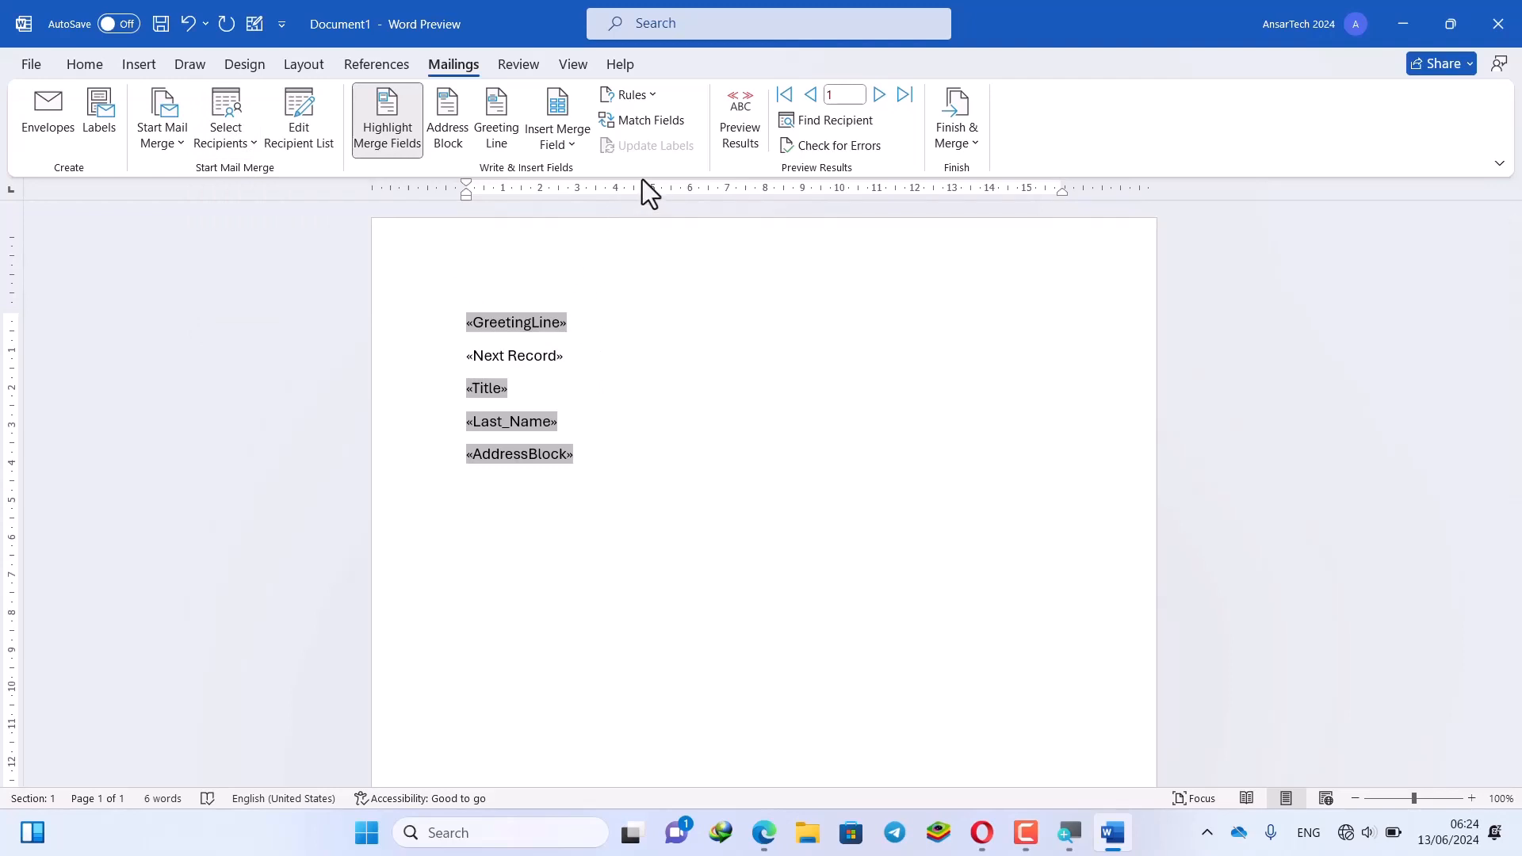
Match the merge's First Name to the First Name column and Last Name to ZIP Code
left_click(634, 127)
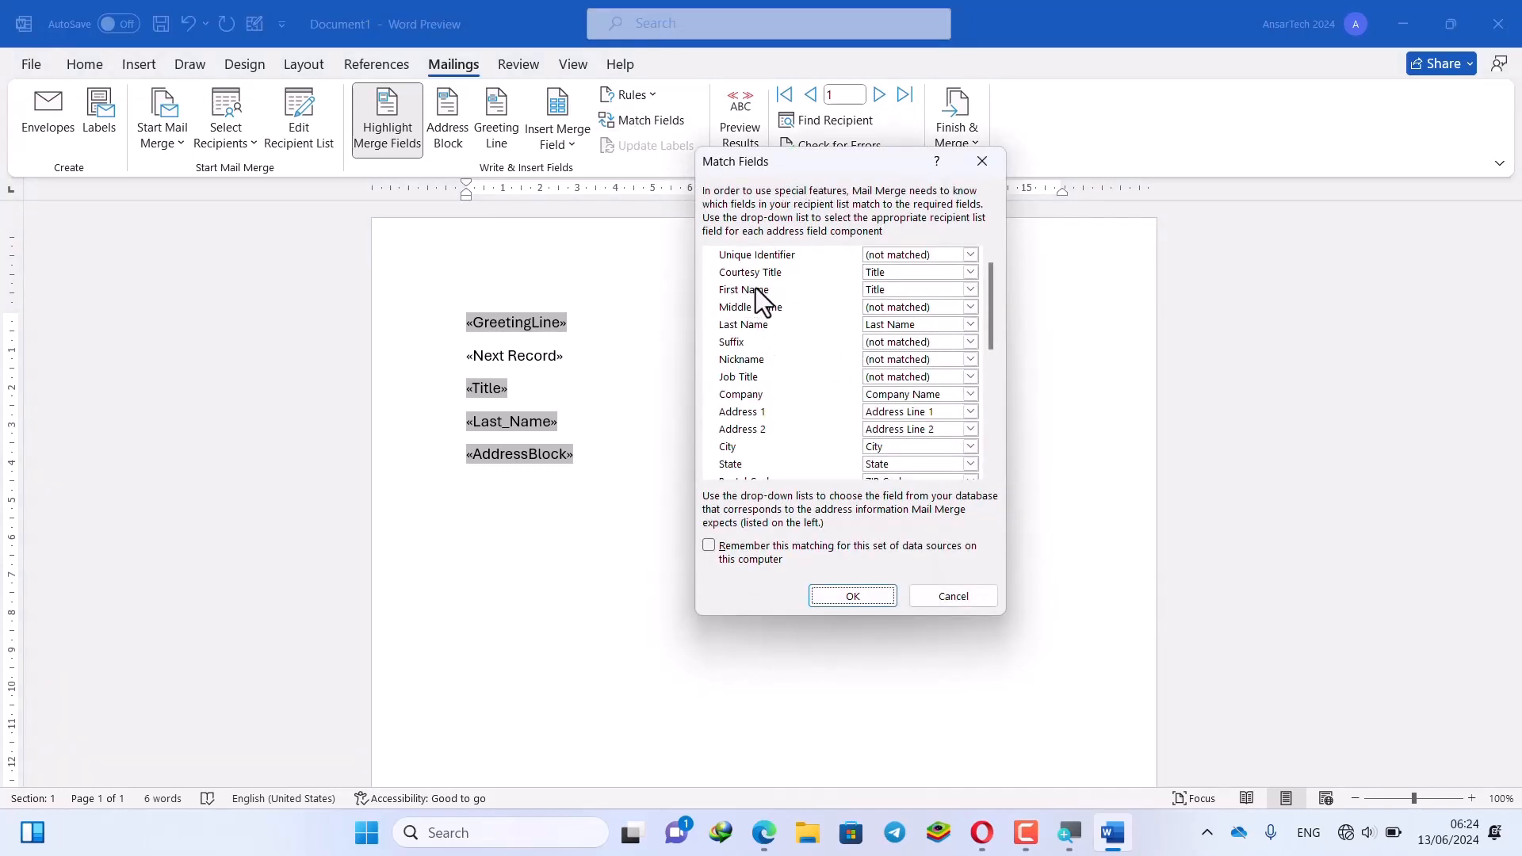
left_click(912, 289)
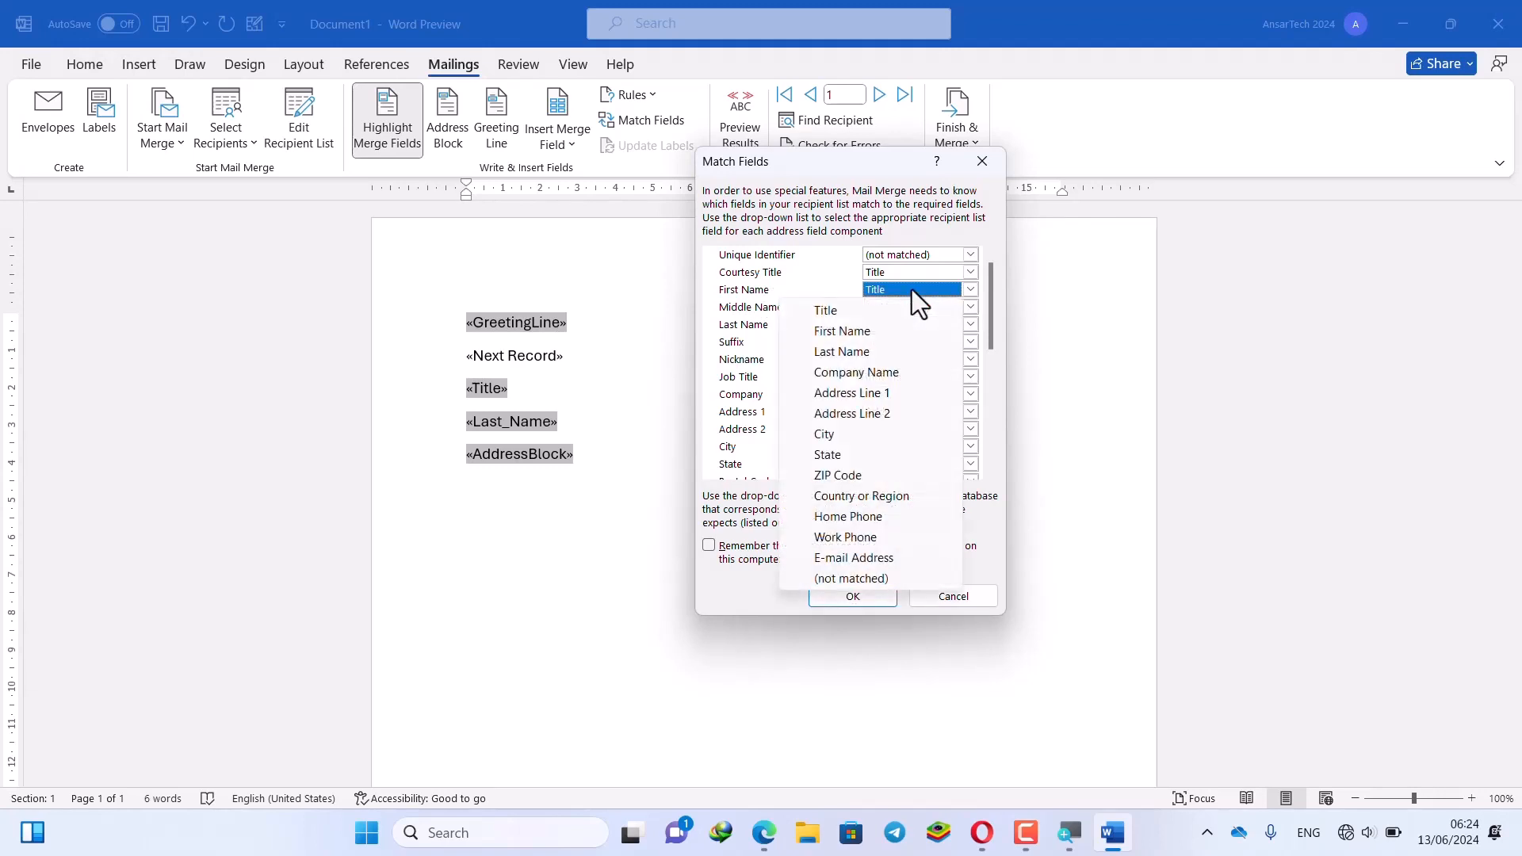
left_click(878, 330)
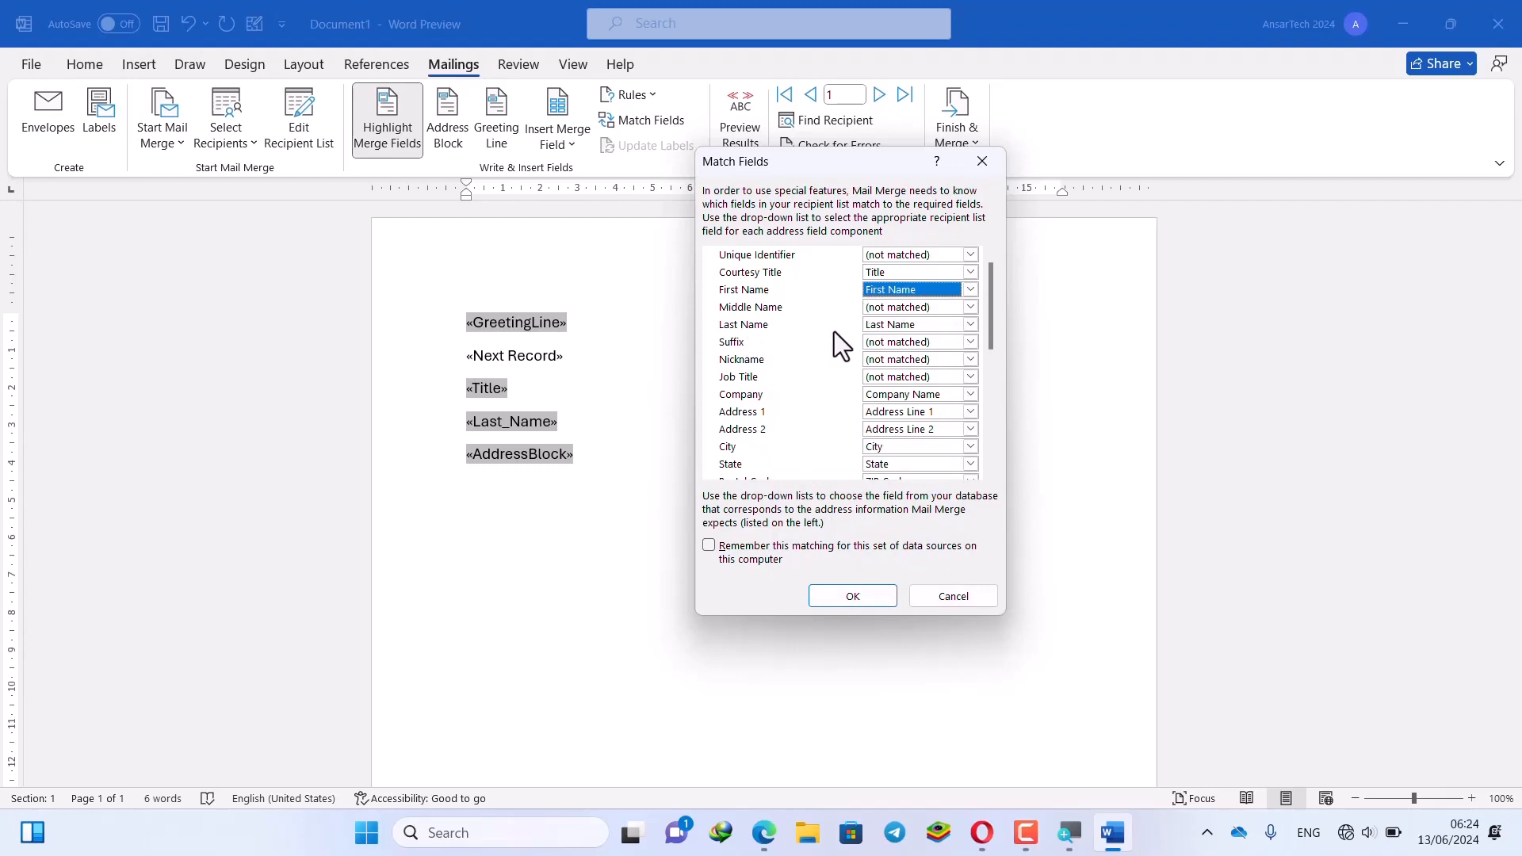
left_click(888, 325)
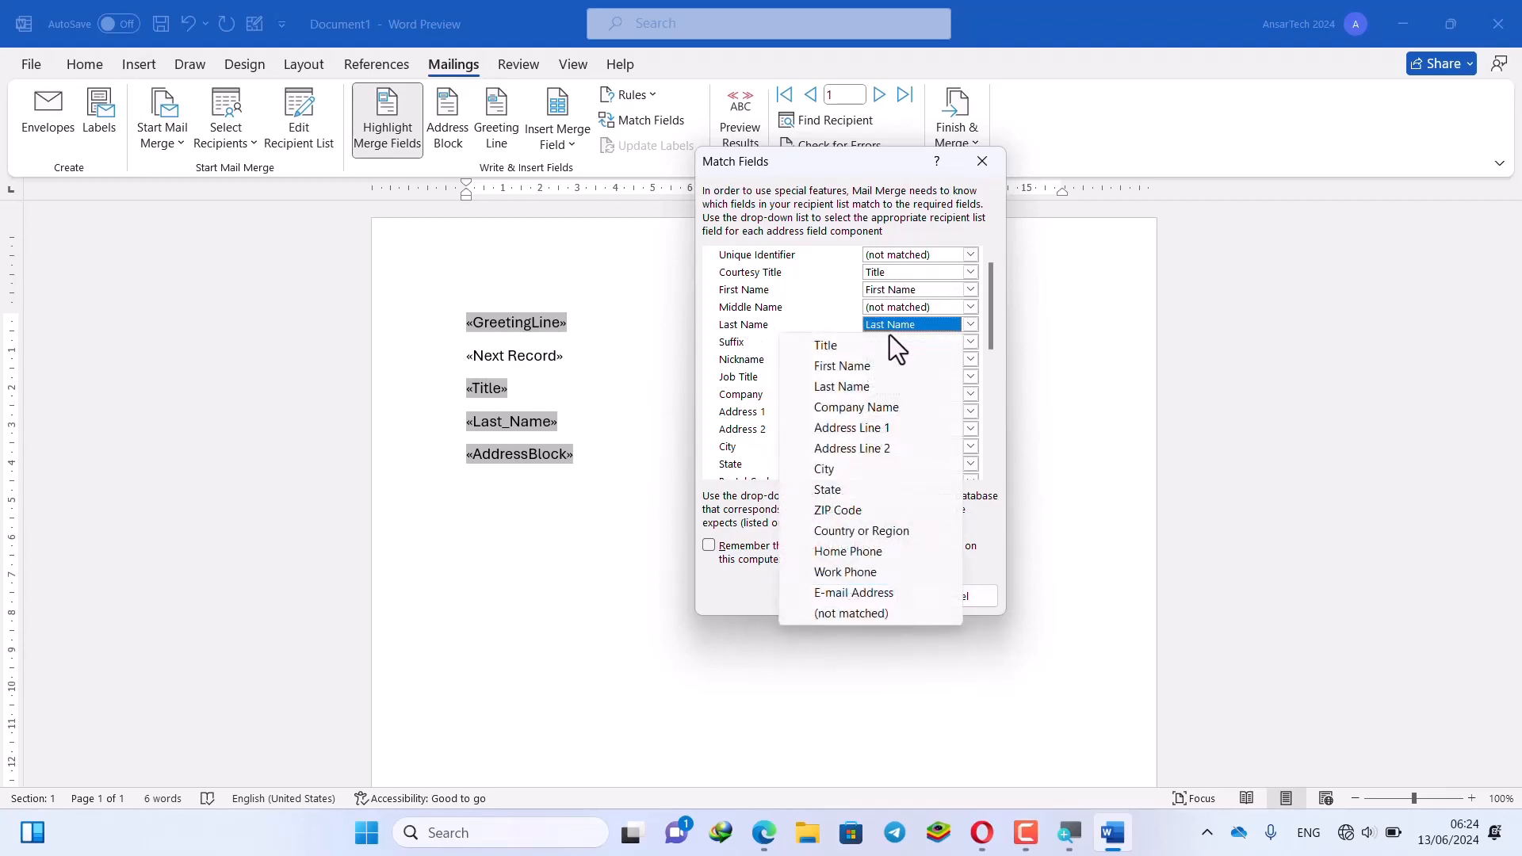
left_click(872, 517)
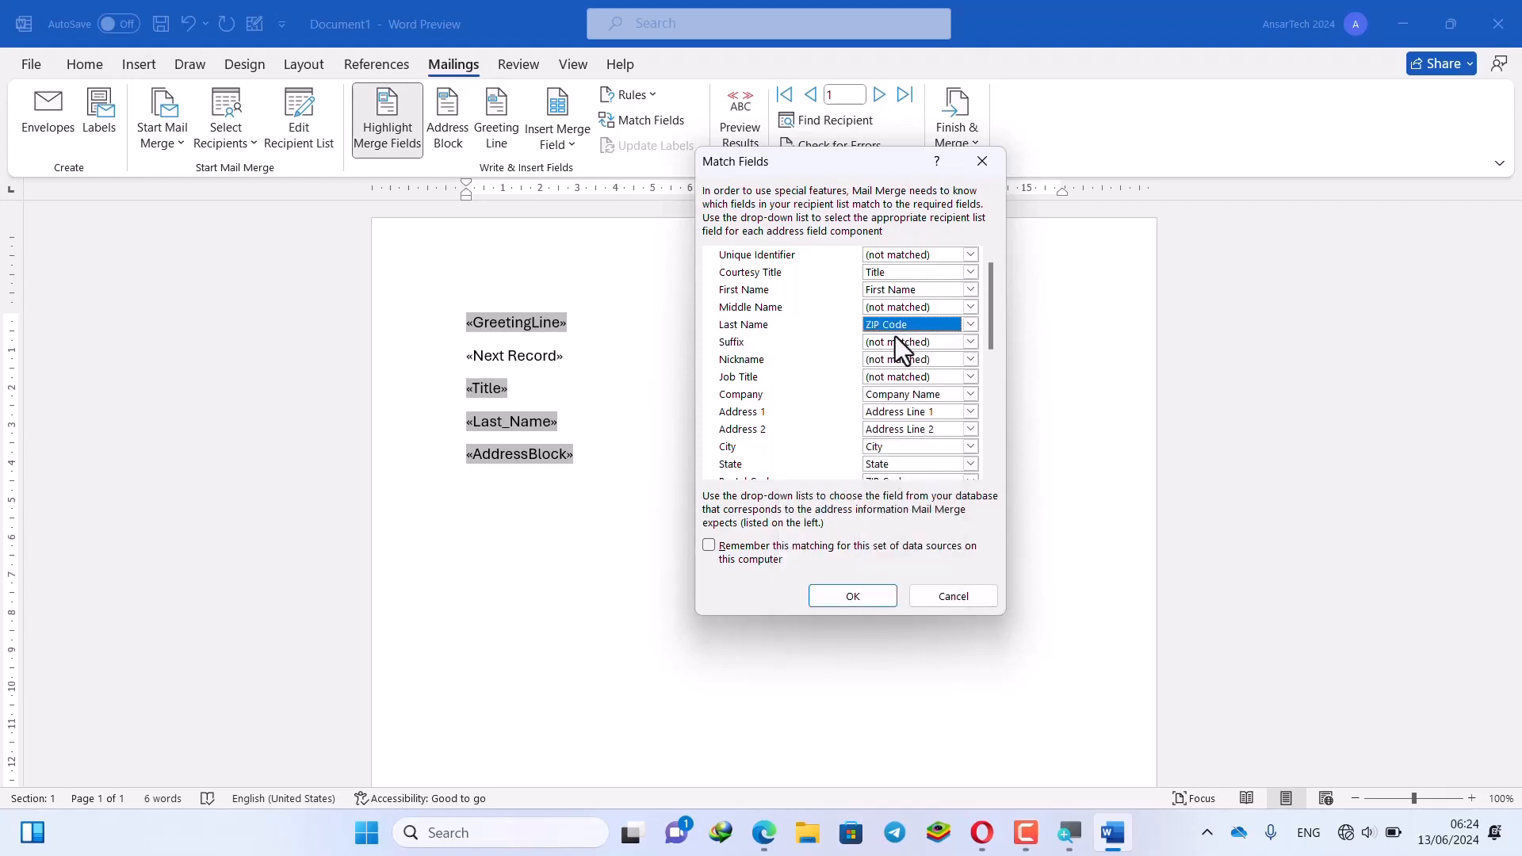
left_click(853, 596)
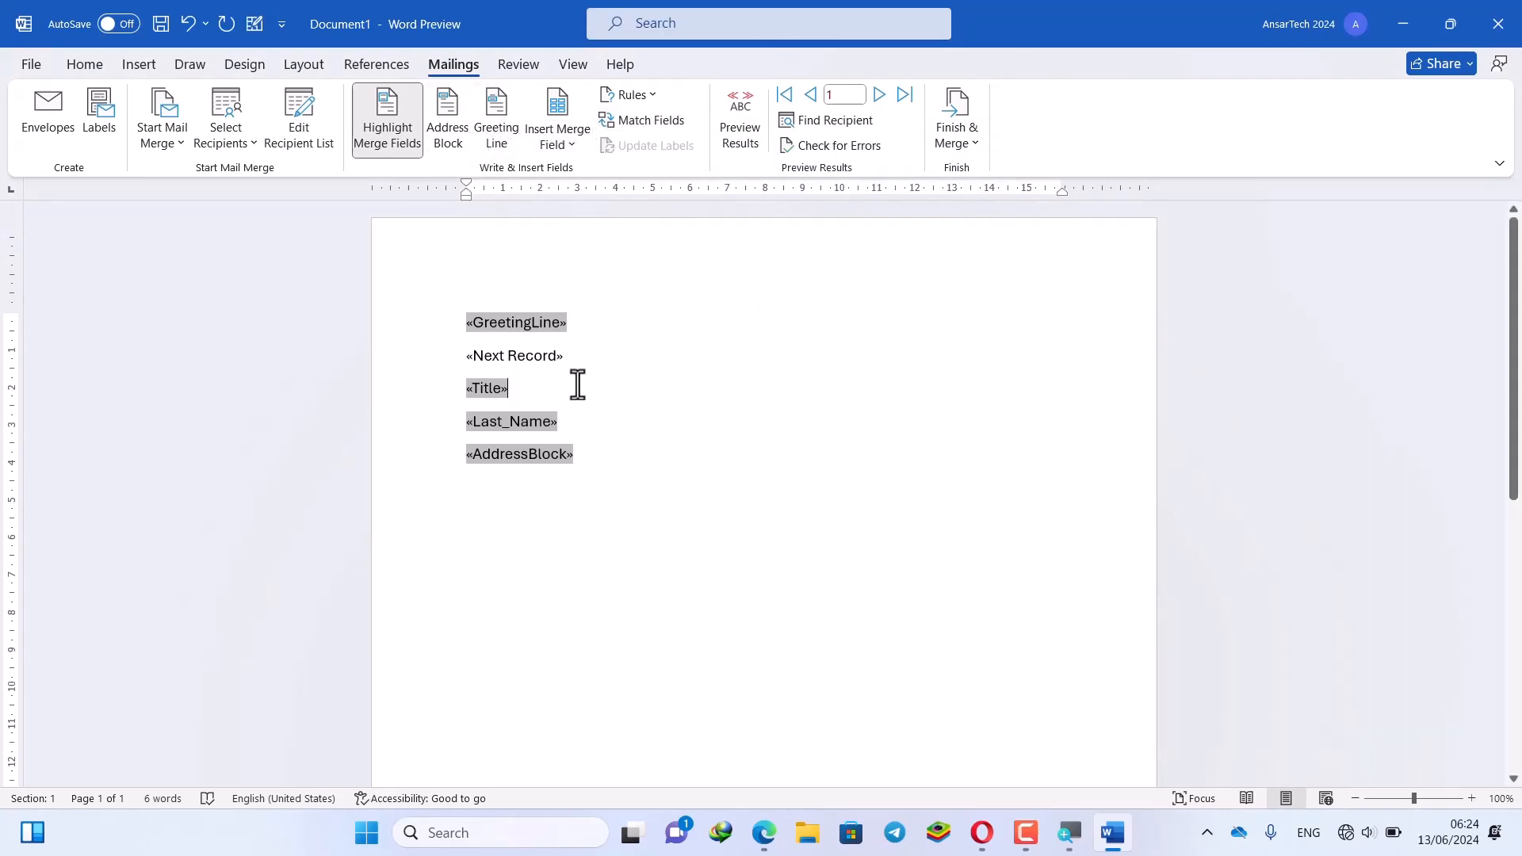
Insert «Last_Name» directly after «Title», undo once, and deselect the field lines
left_click(574, 149)
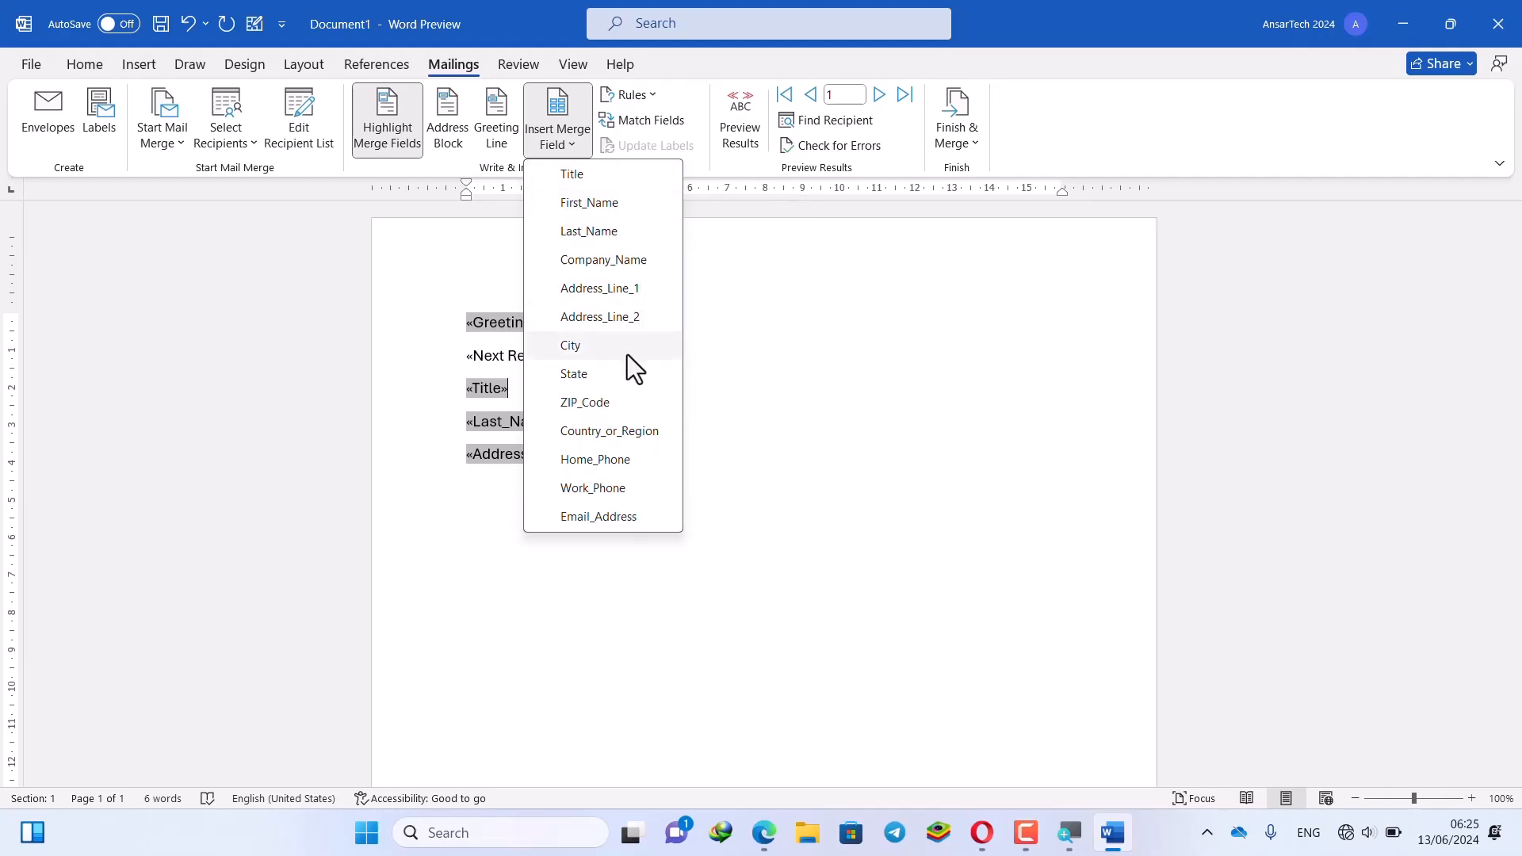
left_click(613, 232)
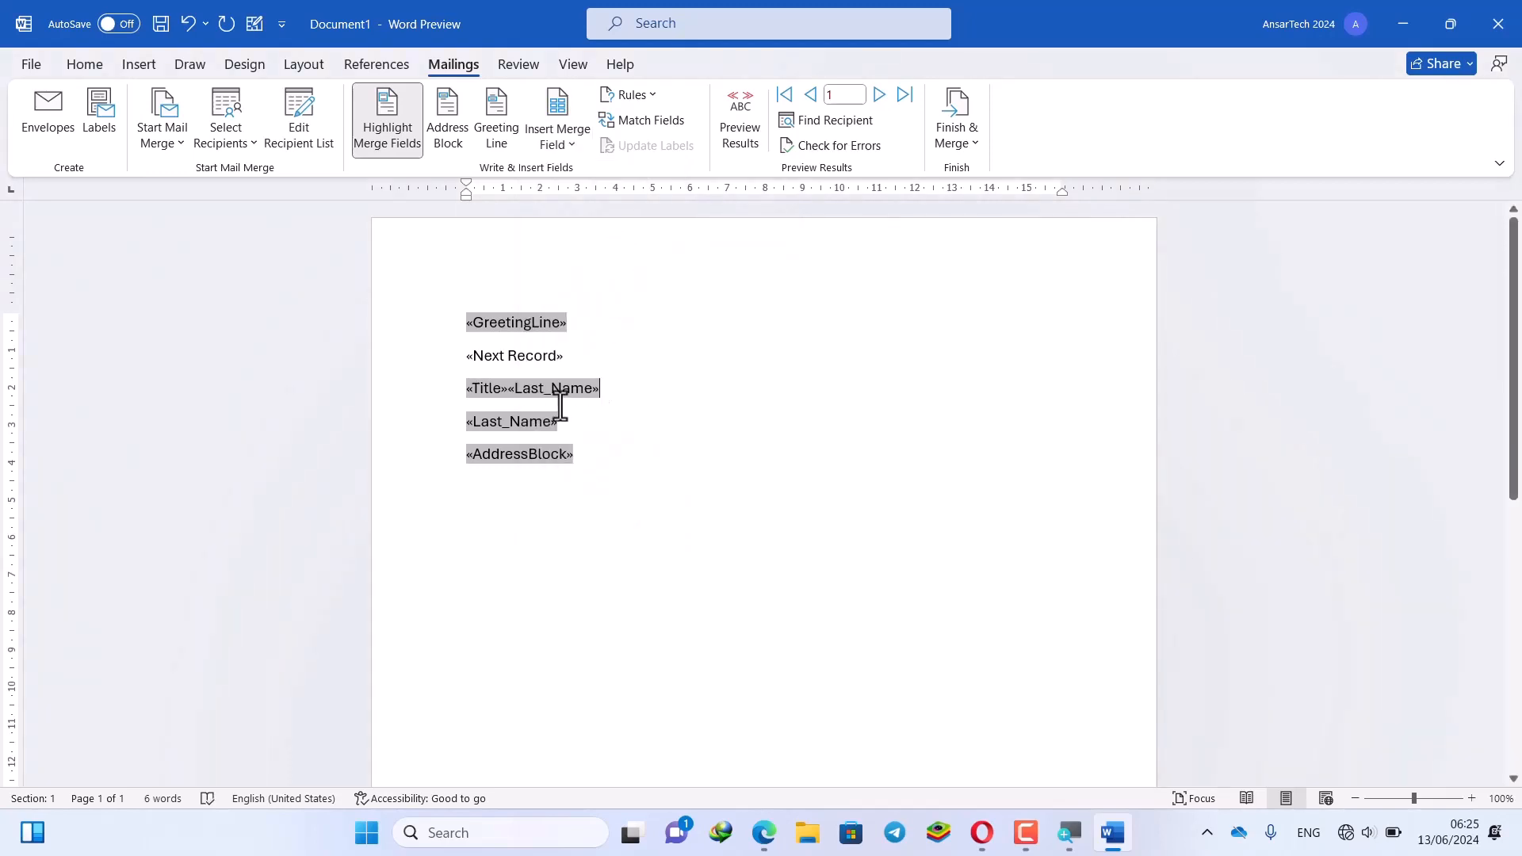
left_click_drag(585, 460, 482, 332)
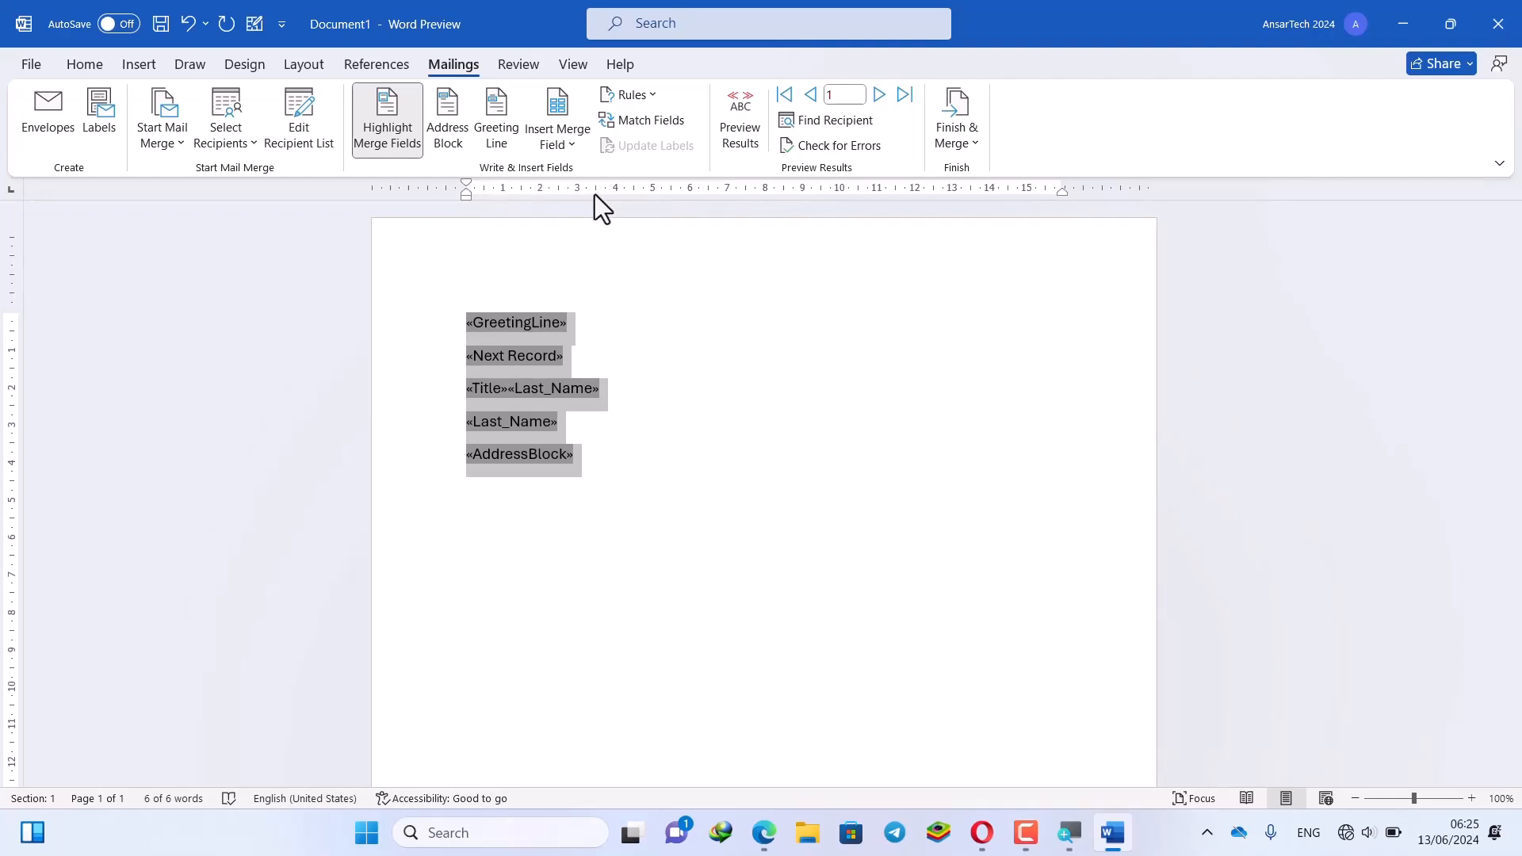
key("ctrl+z")
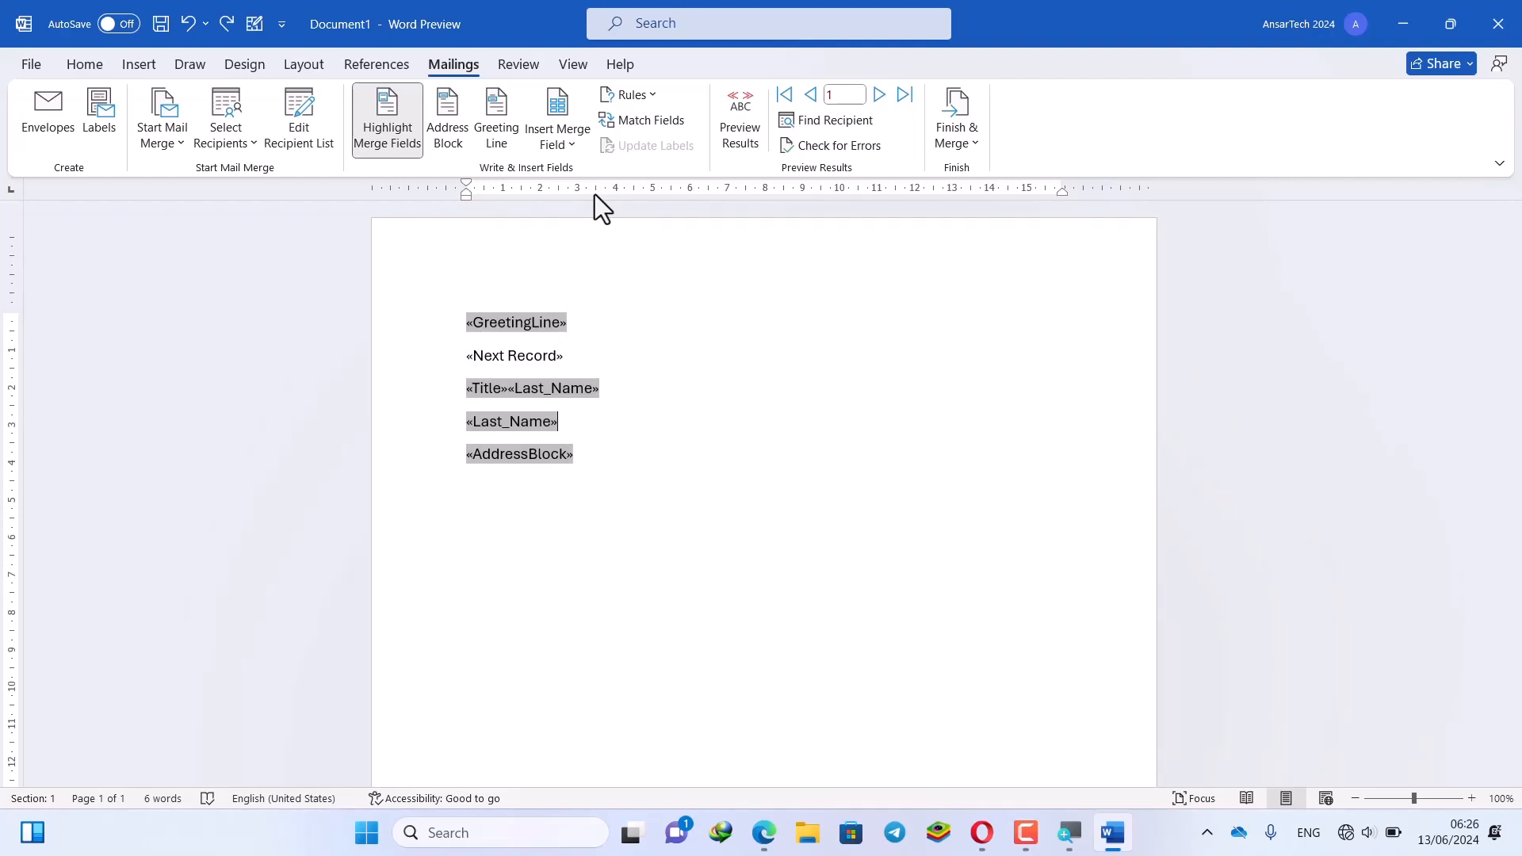
left_click_drag(584, 489, 470, 325)
left_click(482, 369)
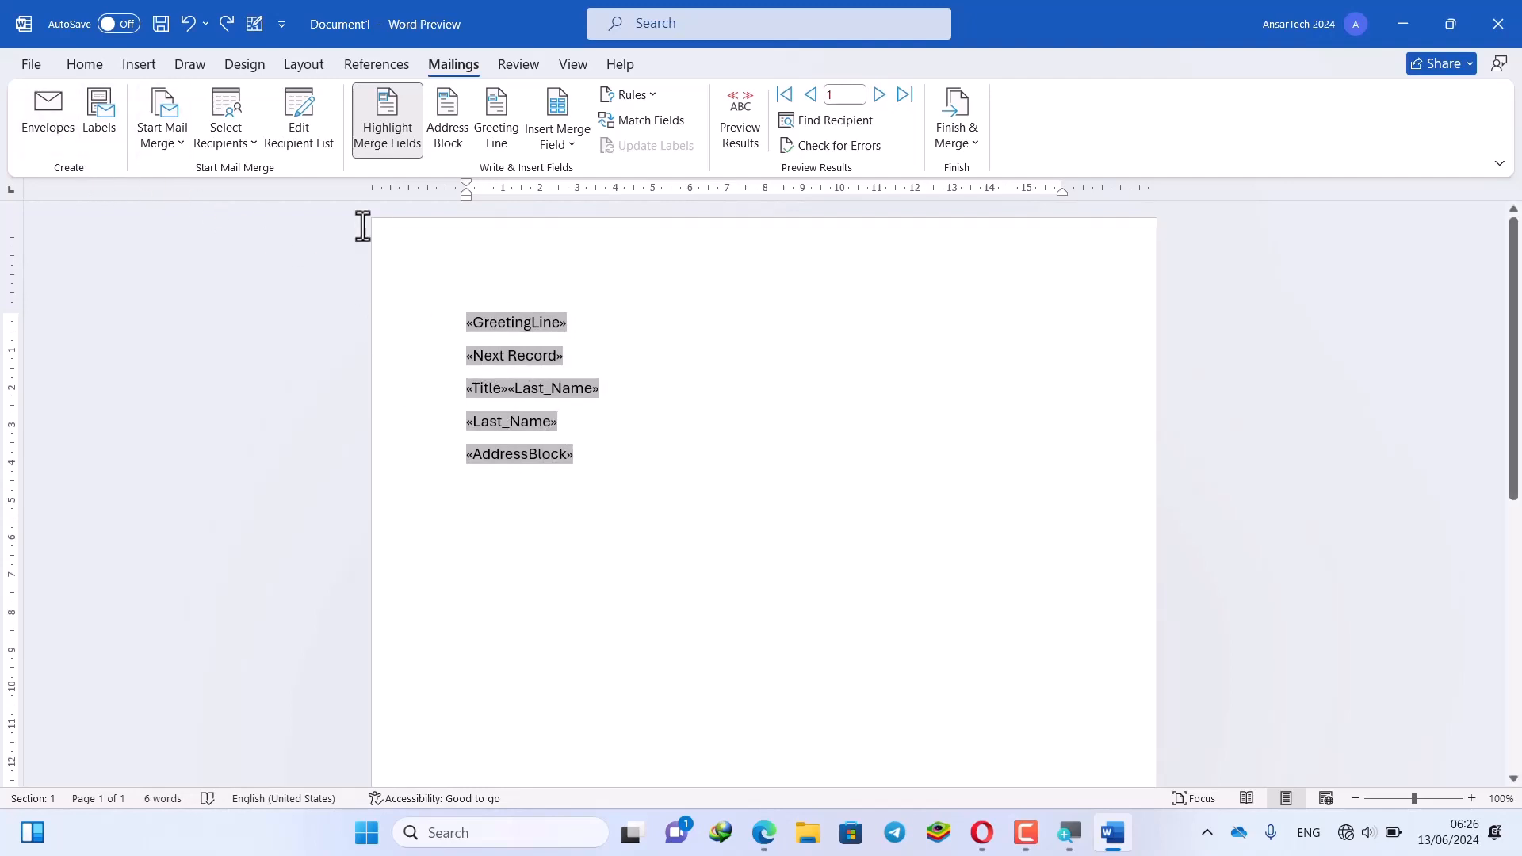
Add an envelope with return address 121 to the document, accepting the invalid merge field warning
left_click(49, 119)
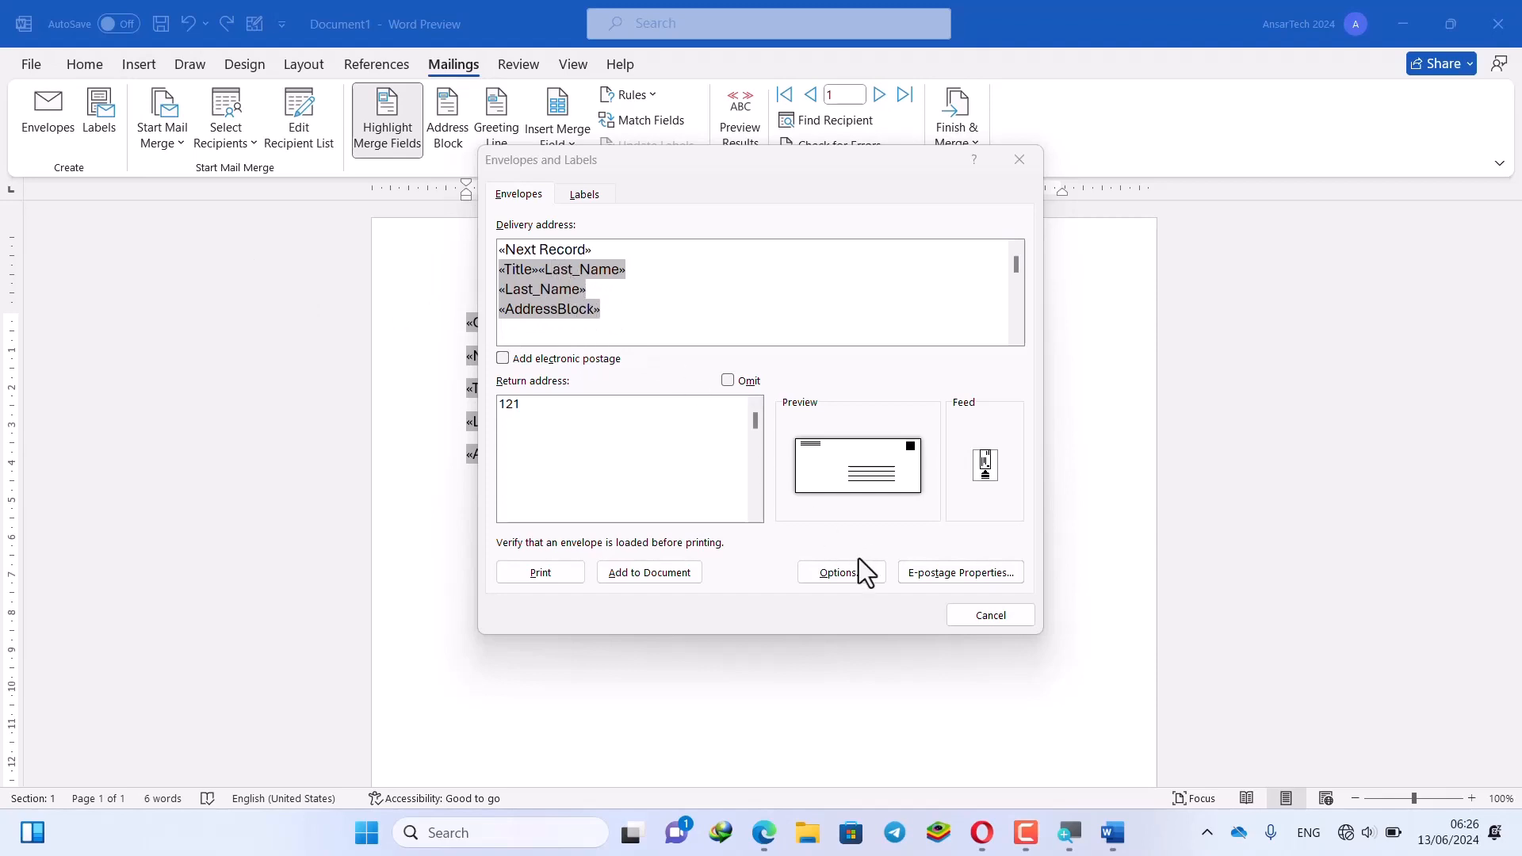
left_click(669, 577)
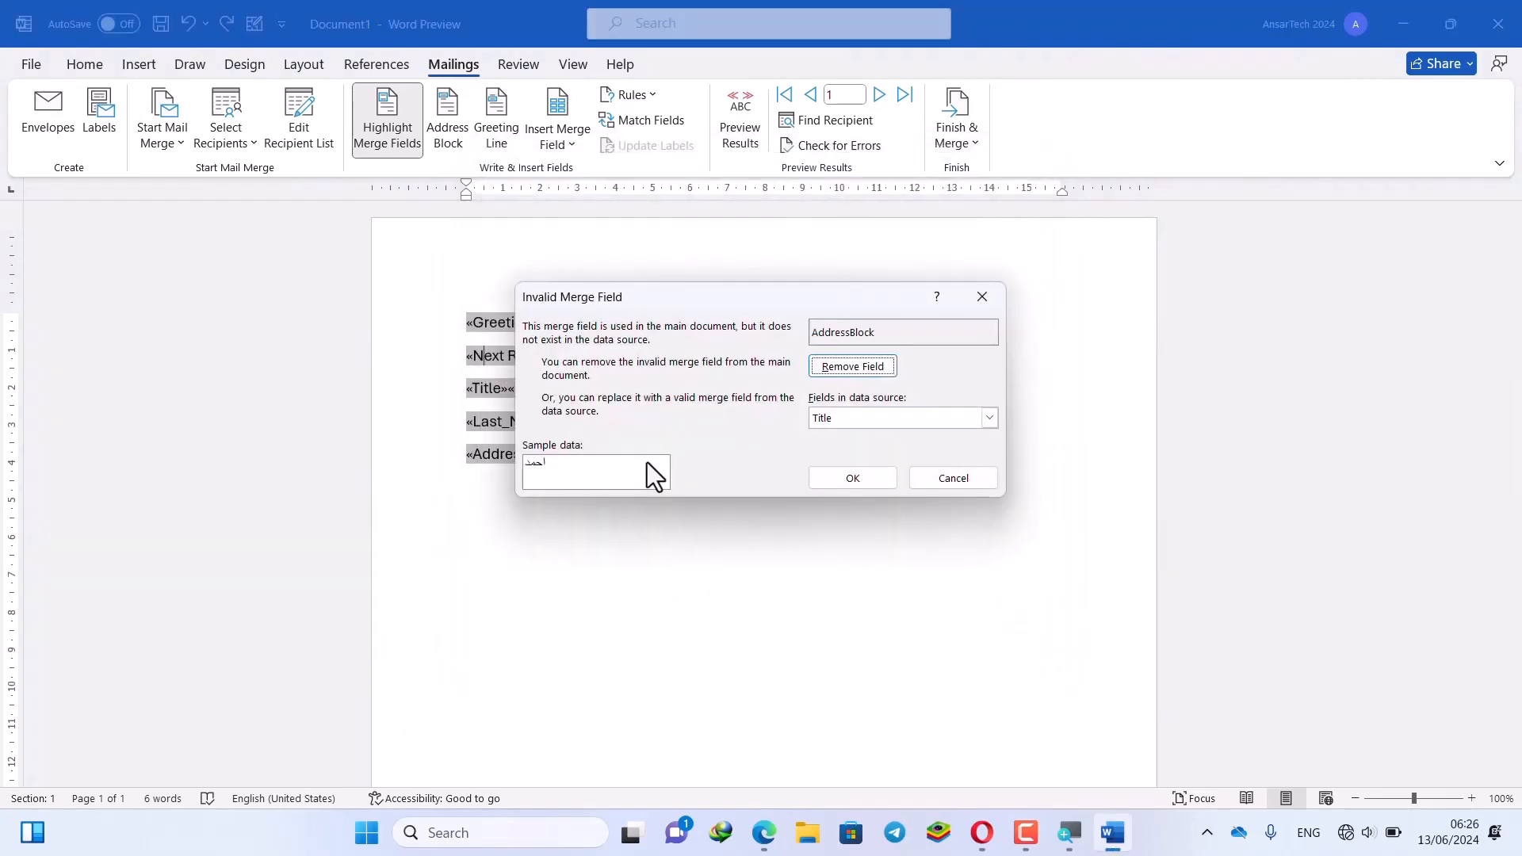
left_click(852, 478)
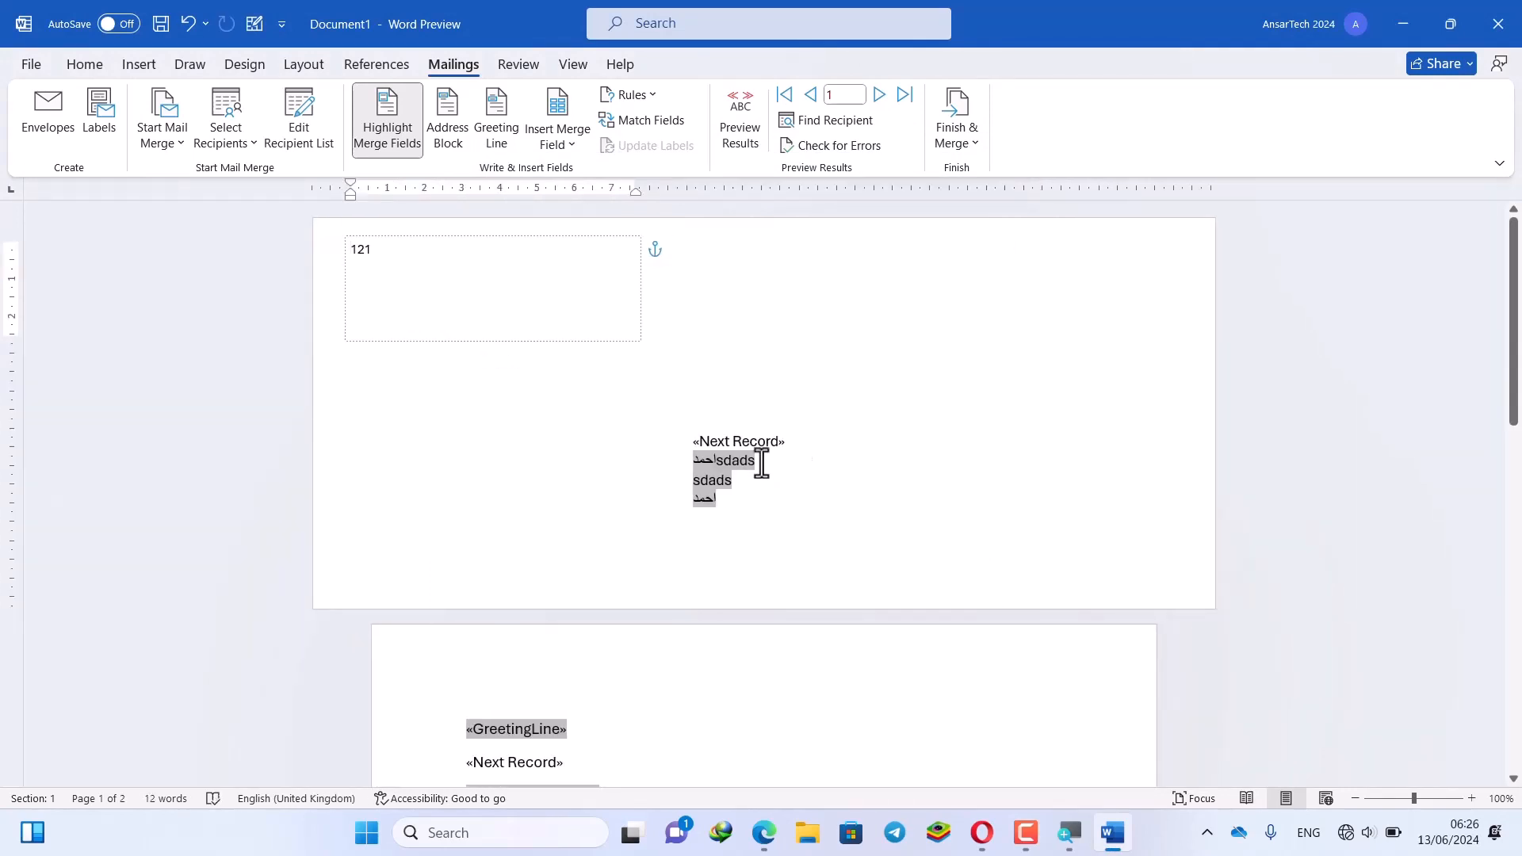
left_click(767, 436)
left_click_drag(803, 441, 696, 508)
scroll(696, 506, "up", 1)
scroll(696, 504, "down", 2)
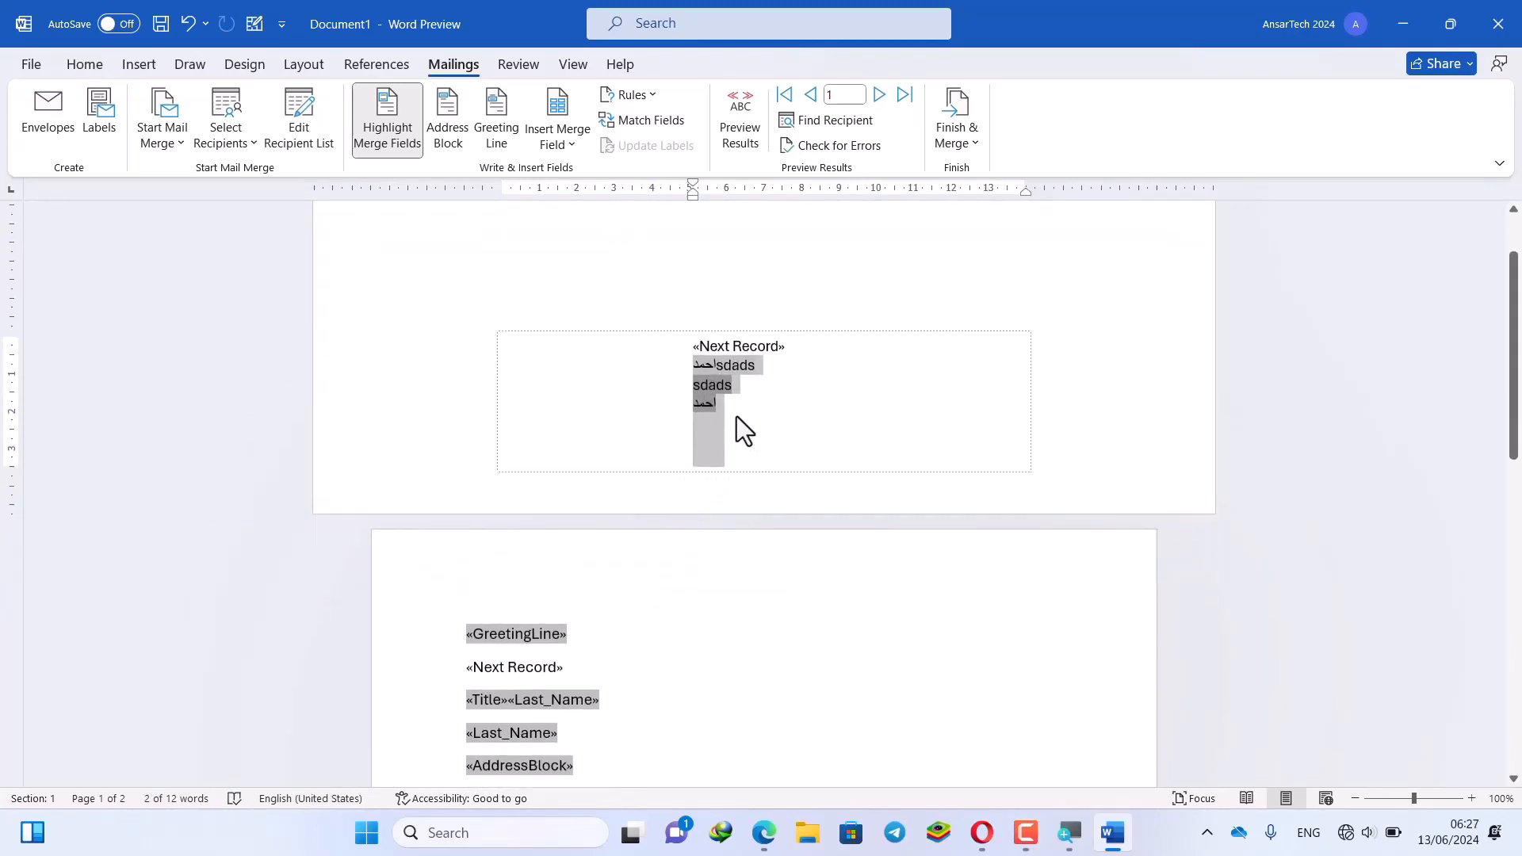
scroll(735, 418, "up", 1)
left_click(735, 449)
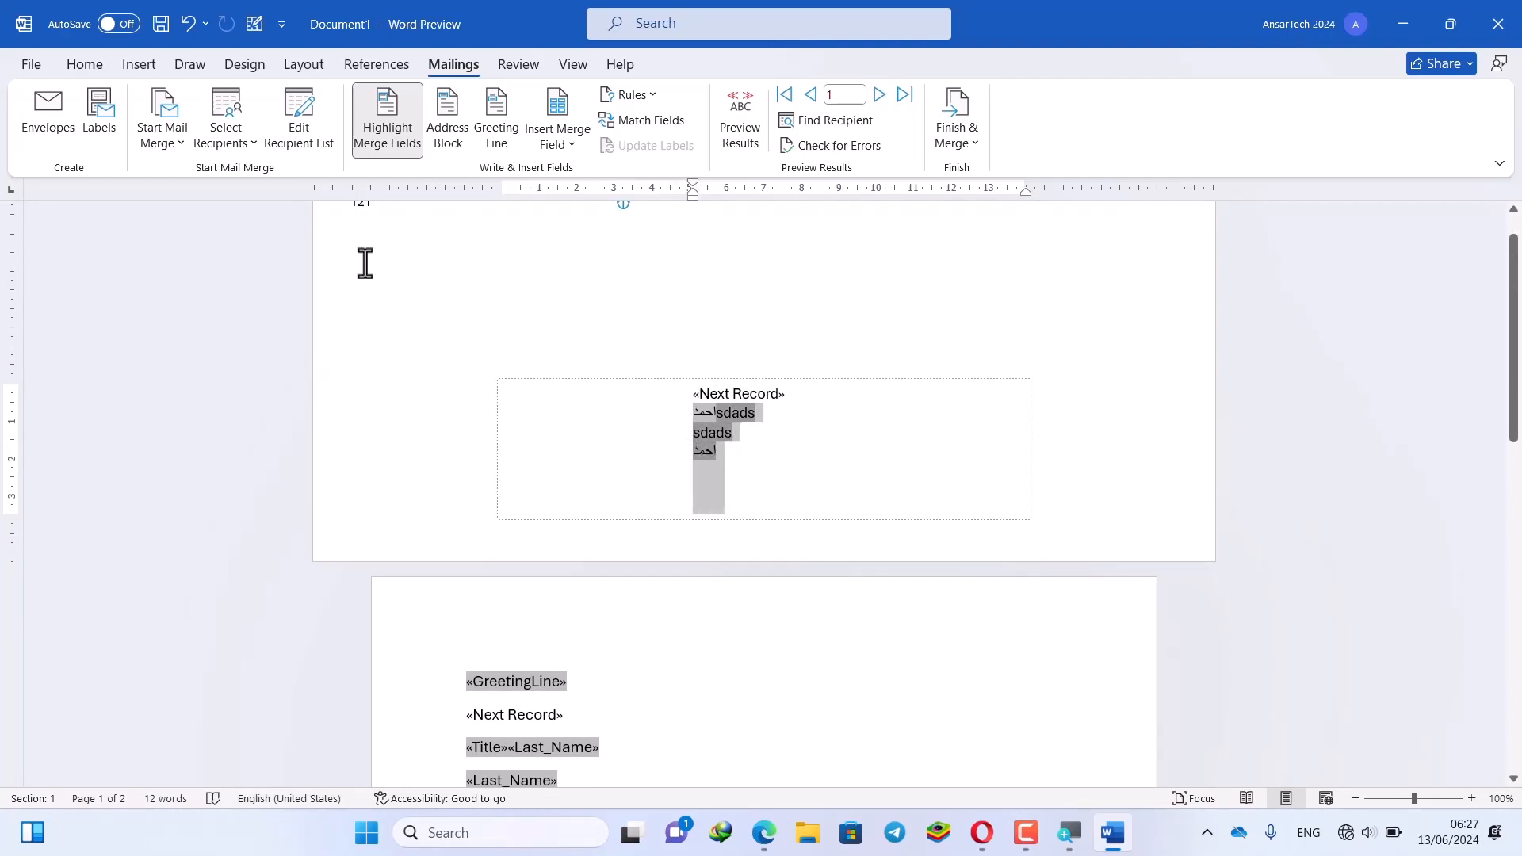
left_click(242, 135)
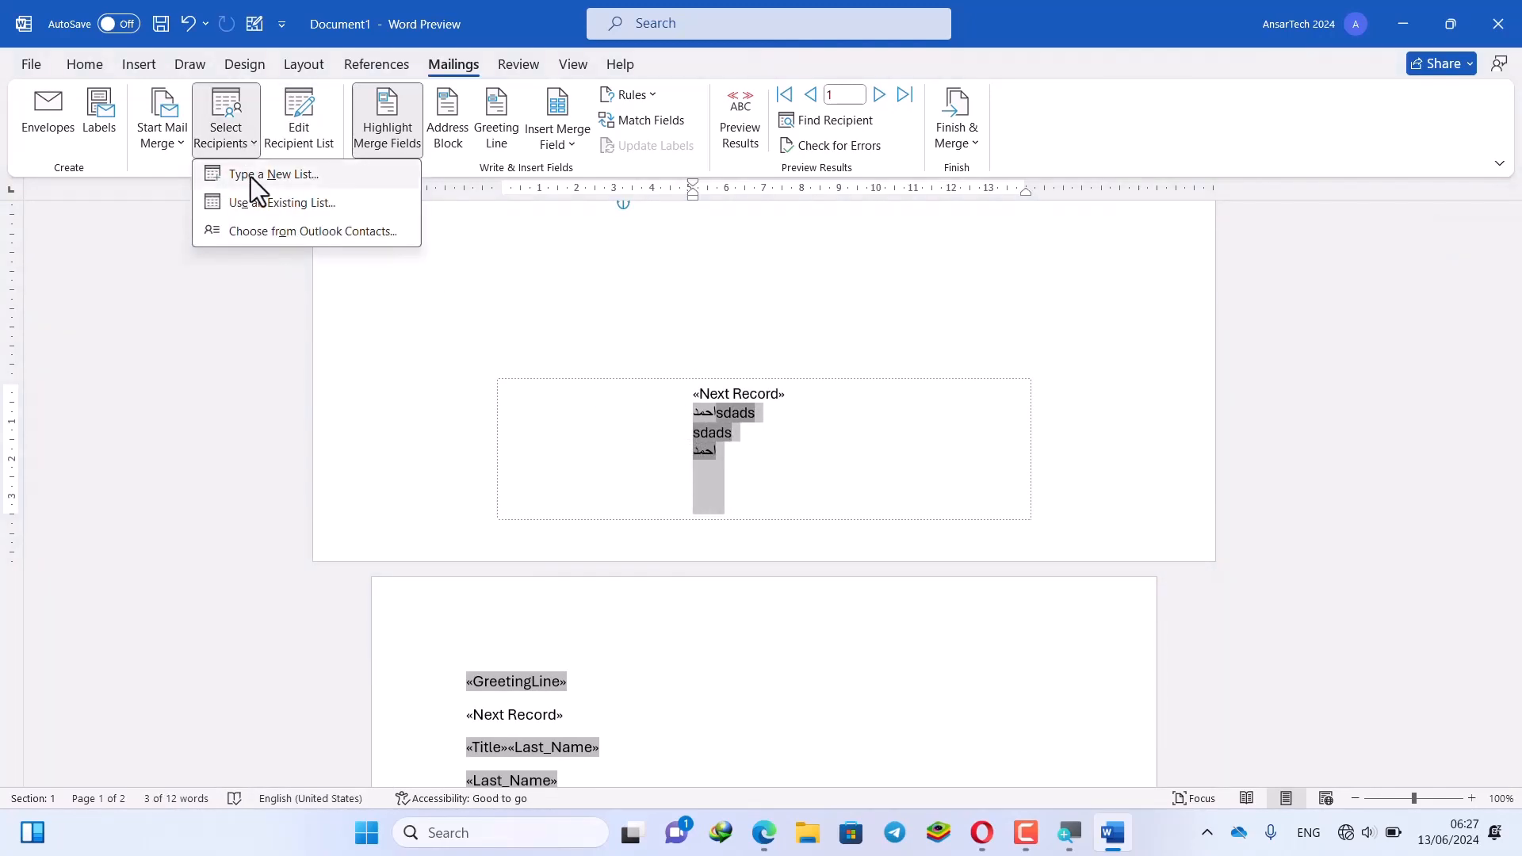
left_click(713, 414)
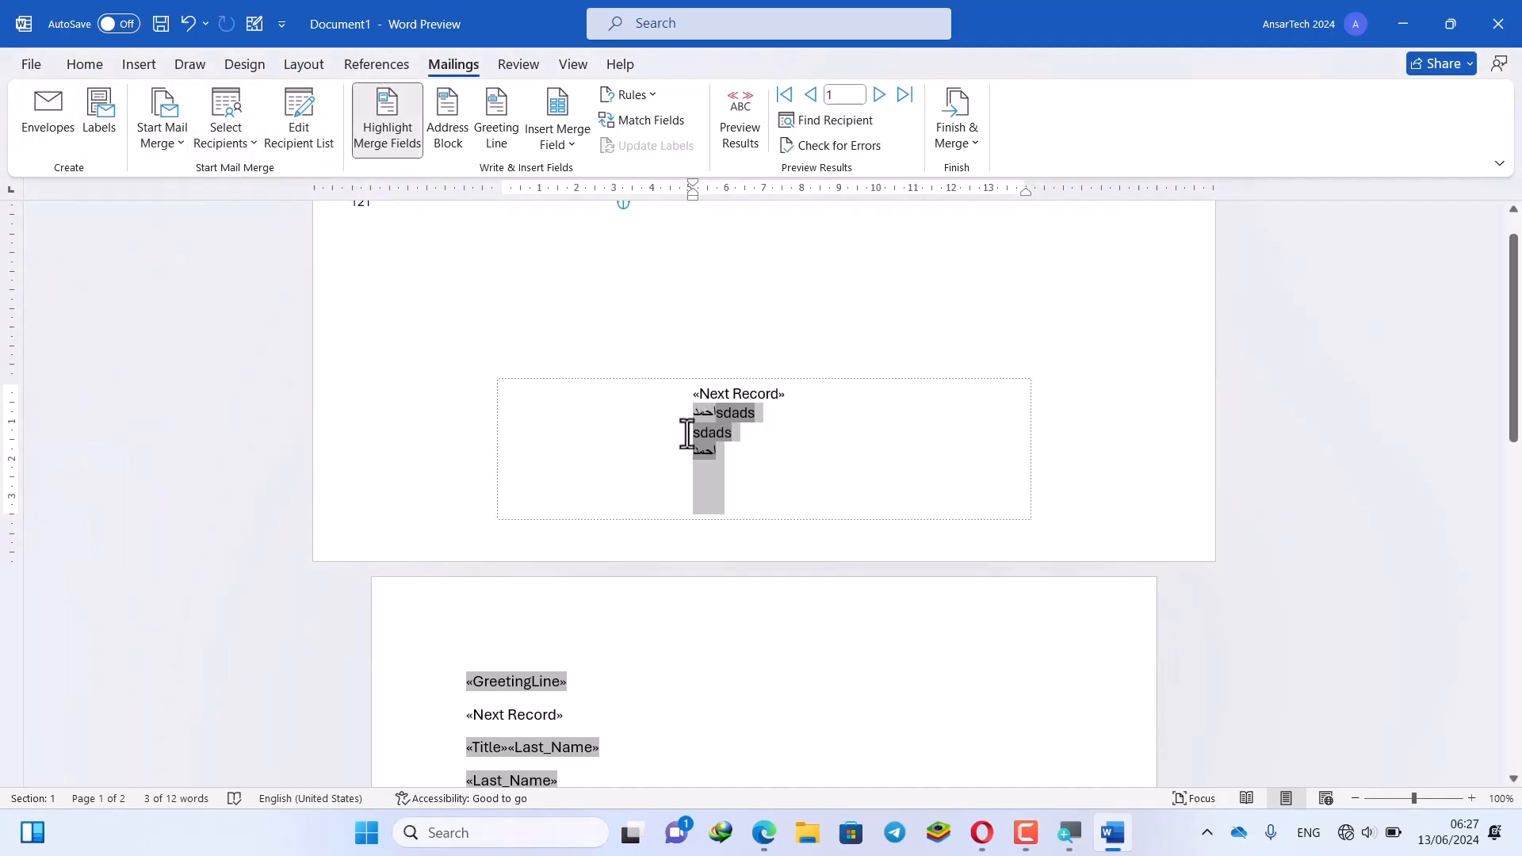
left_click(676, 384)
left_click(563, 143)
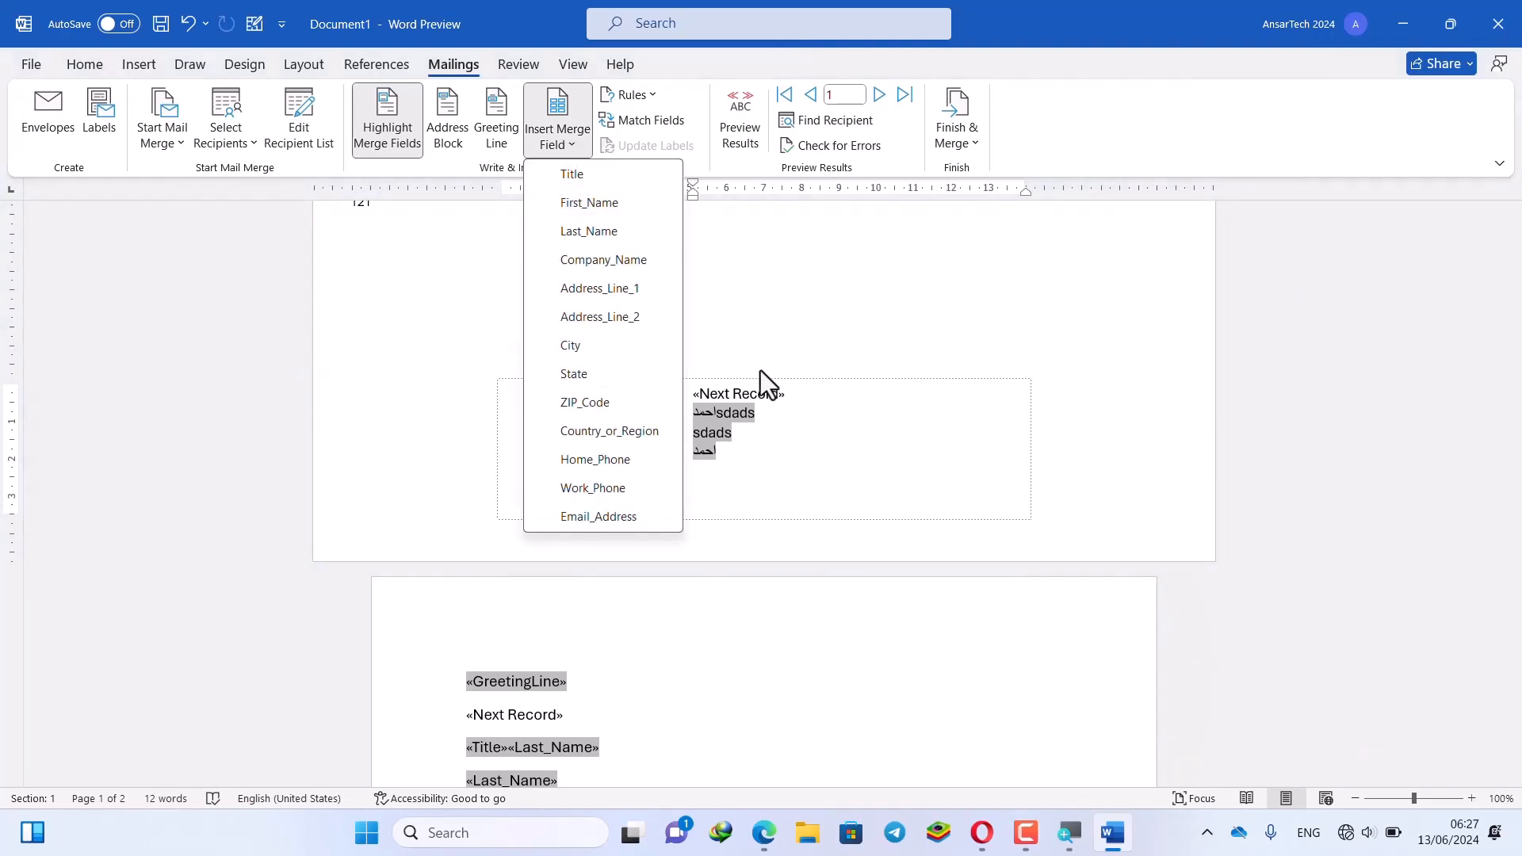
left_click(758, 441)
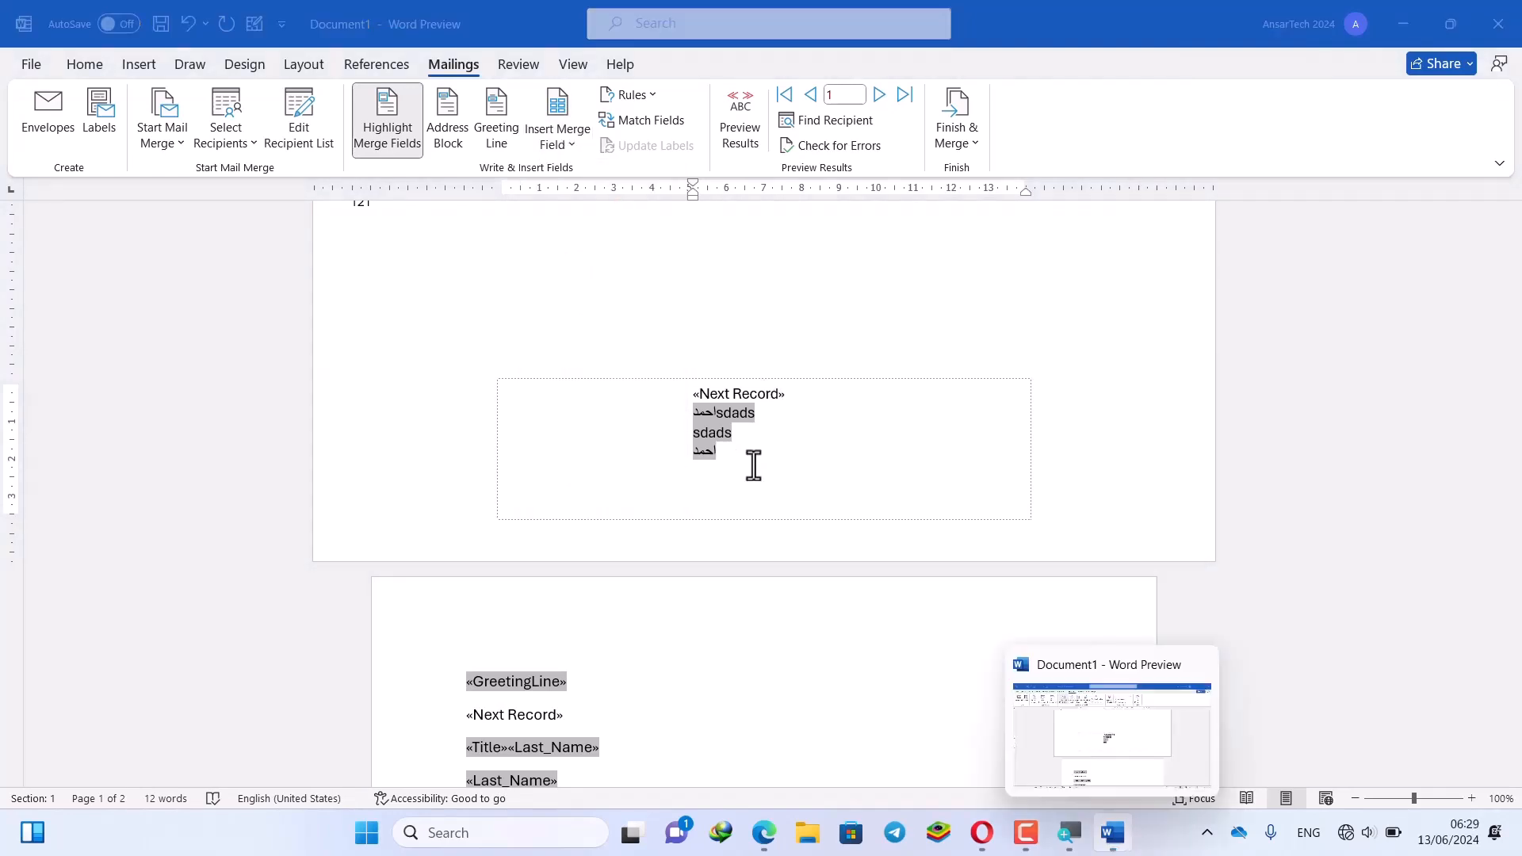
left_click(573, 150)
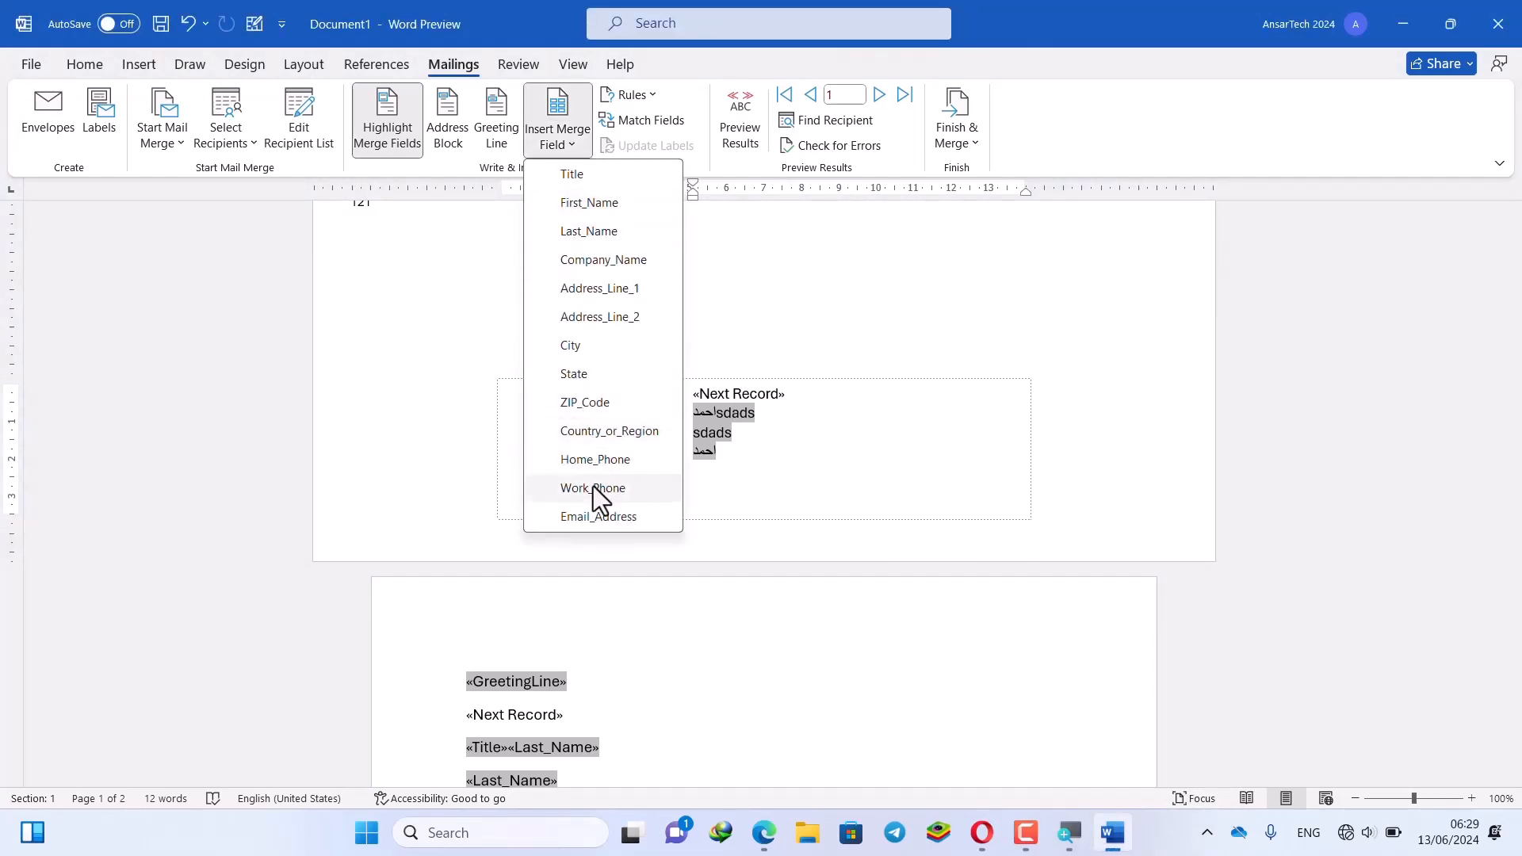
left_click(767, 440)
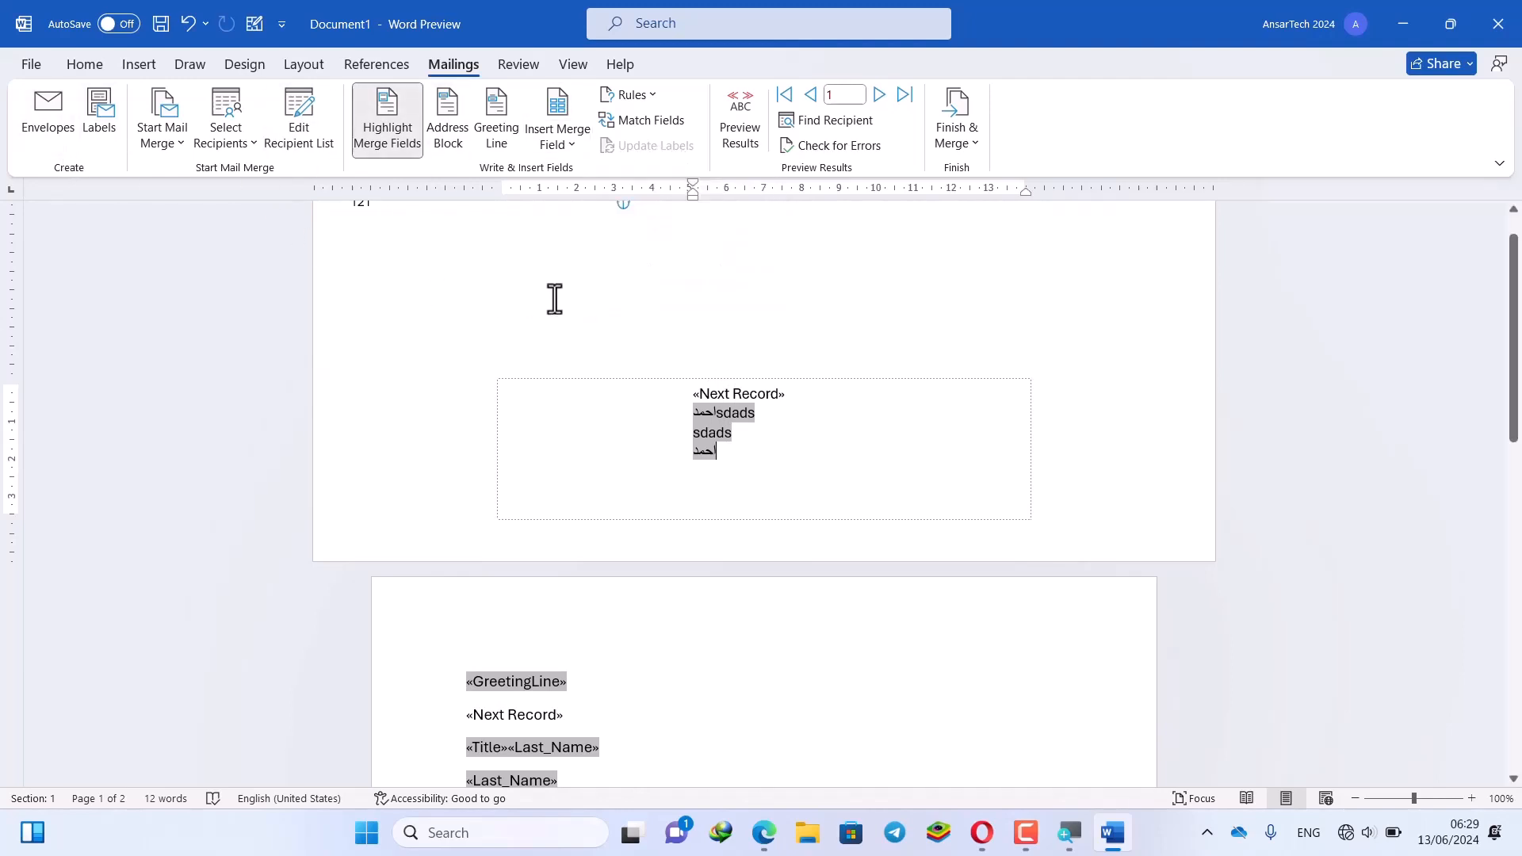
scroll(761, 357, "up", 1)
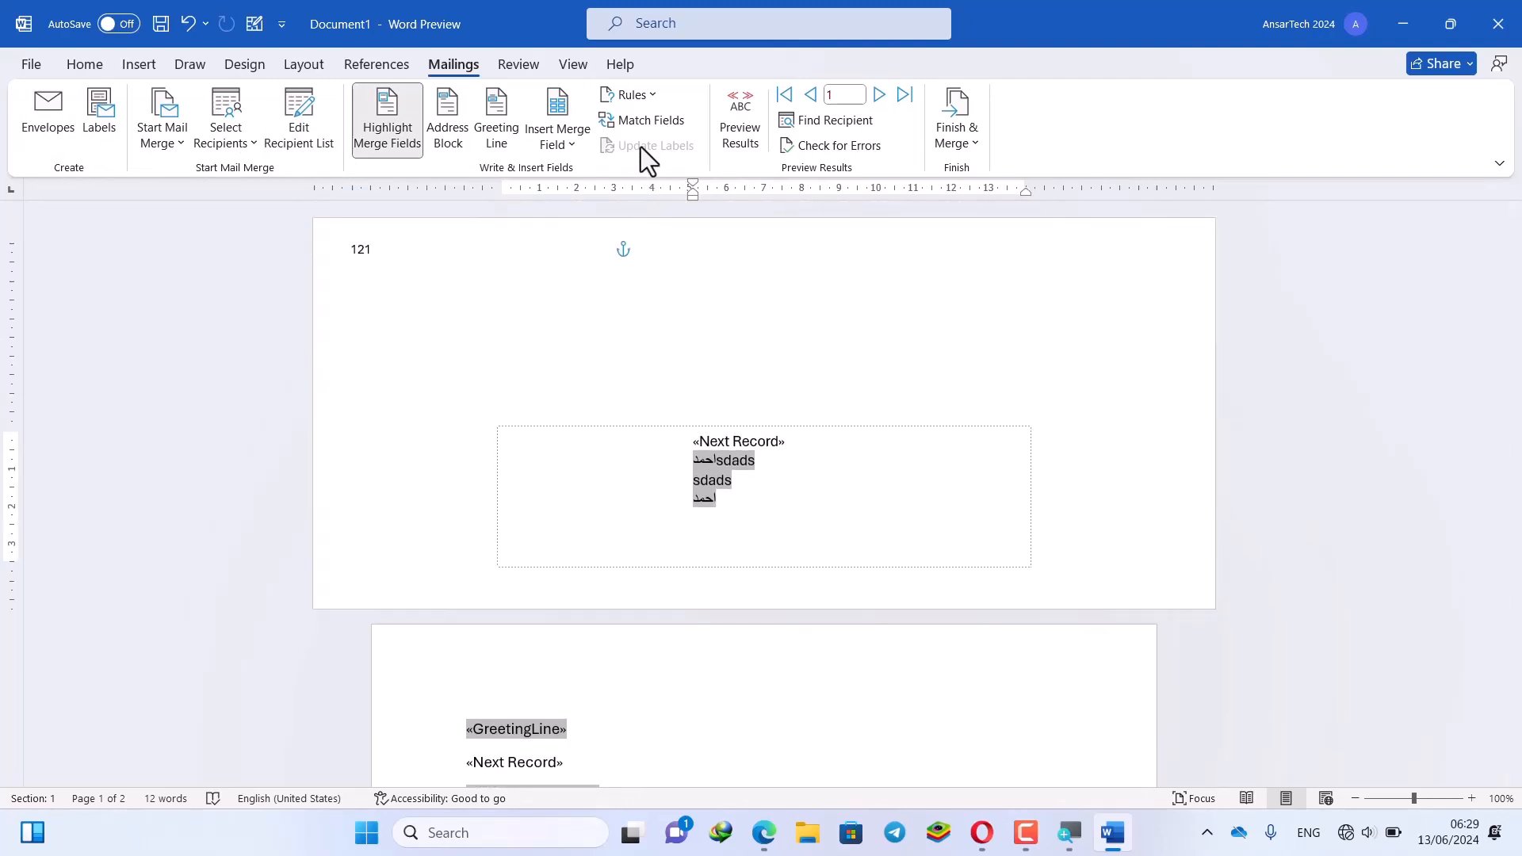
left_click(776, 405)
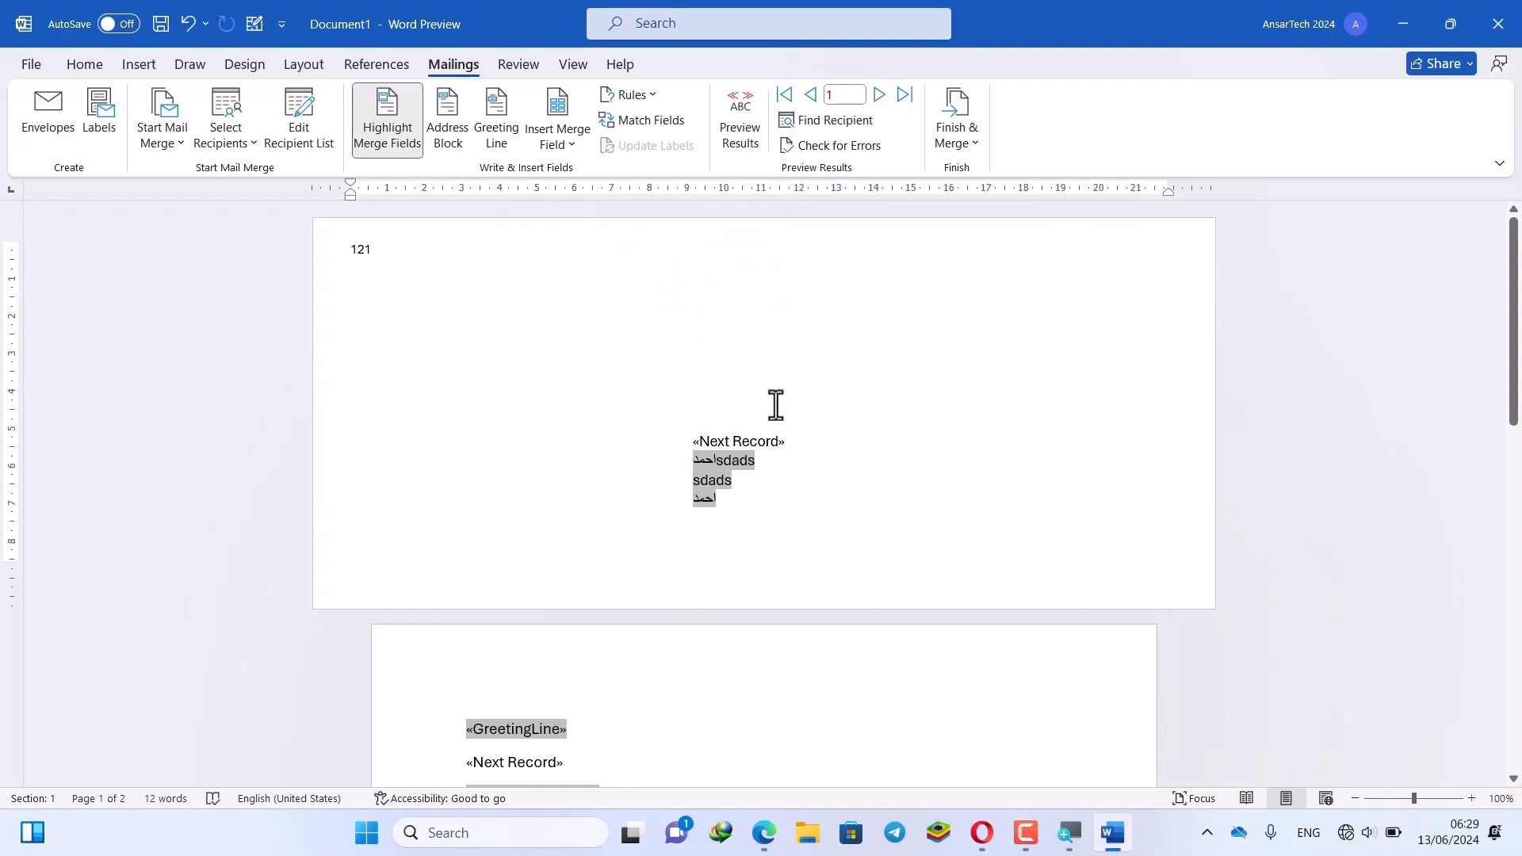
Preview the merged recipient data and jump to the last record
left_click(742, 119)
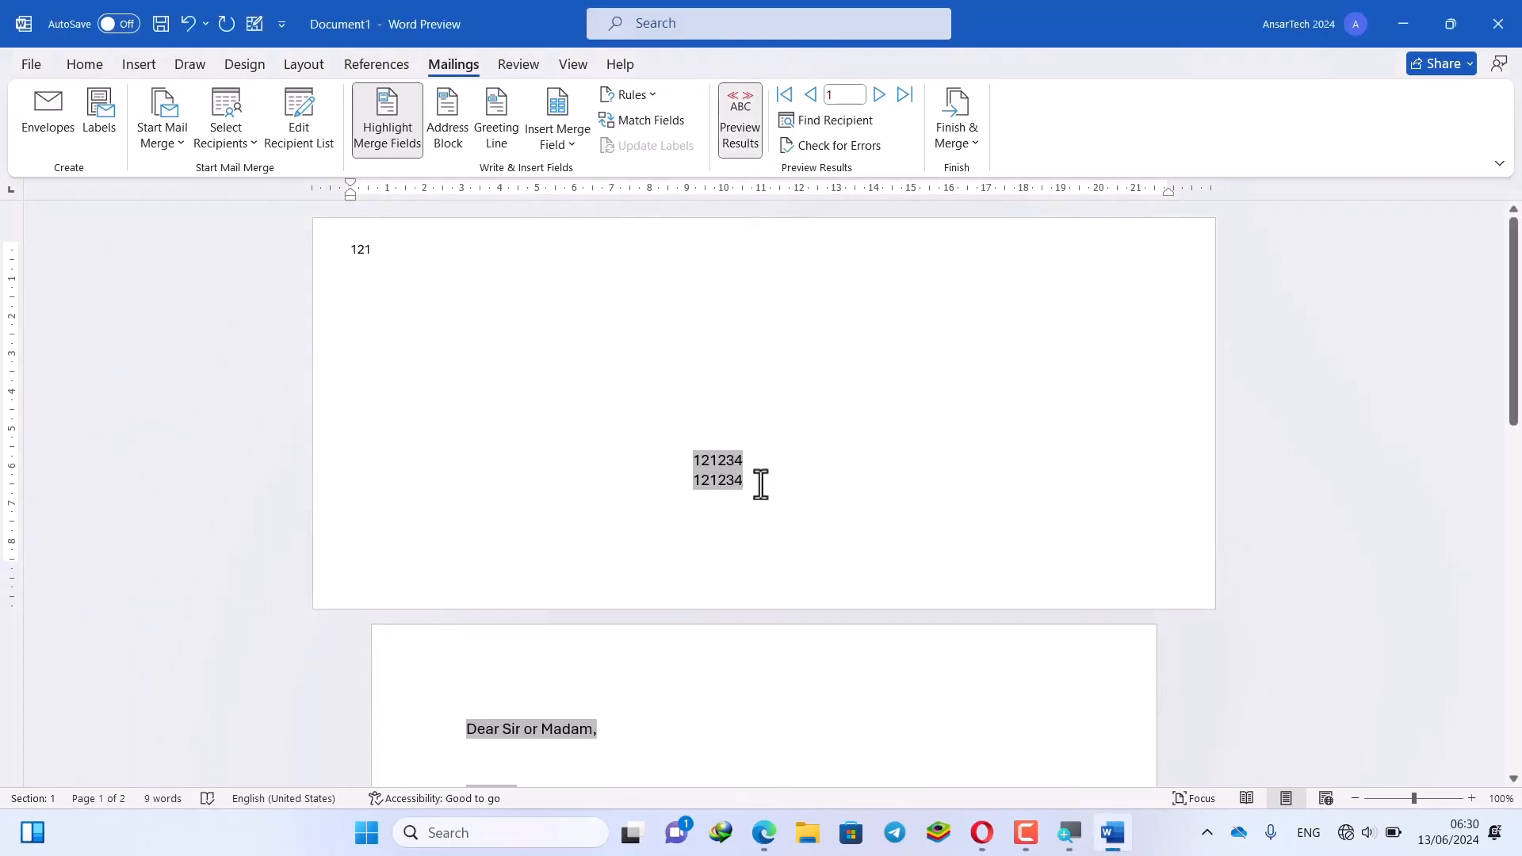
scroll(724, 474, "down", 3)
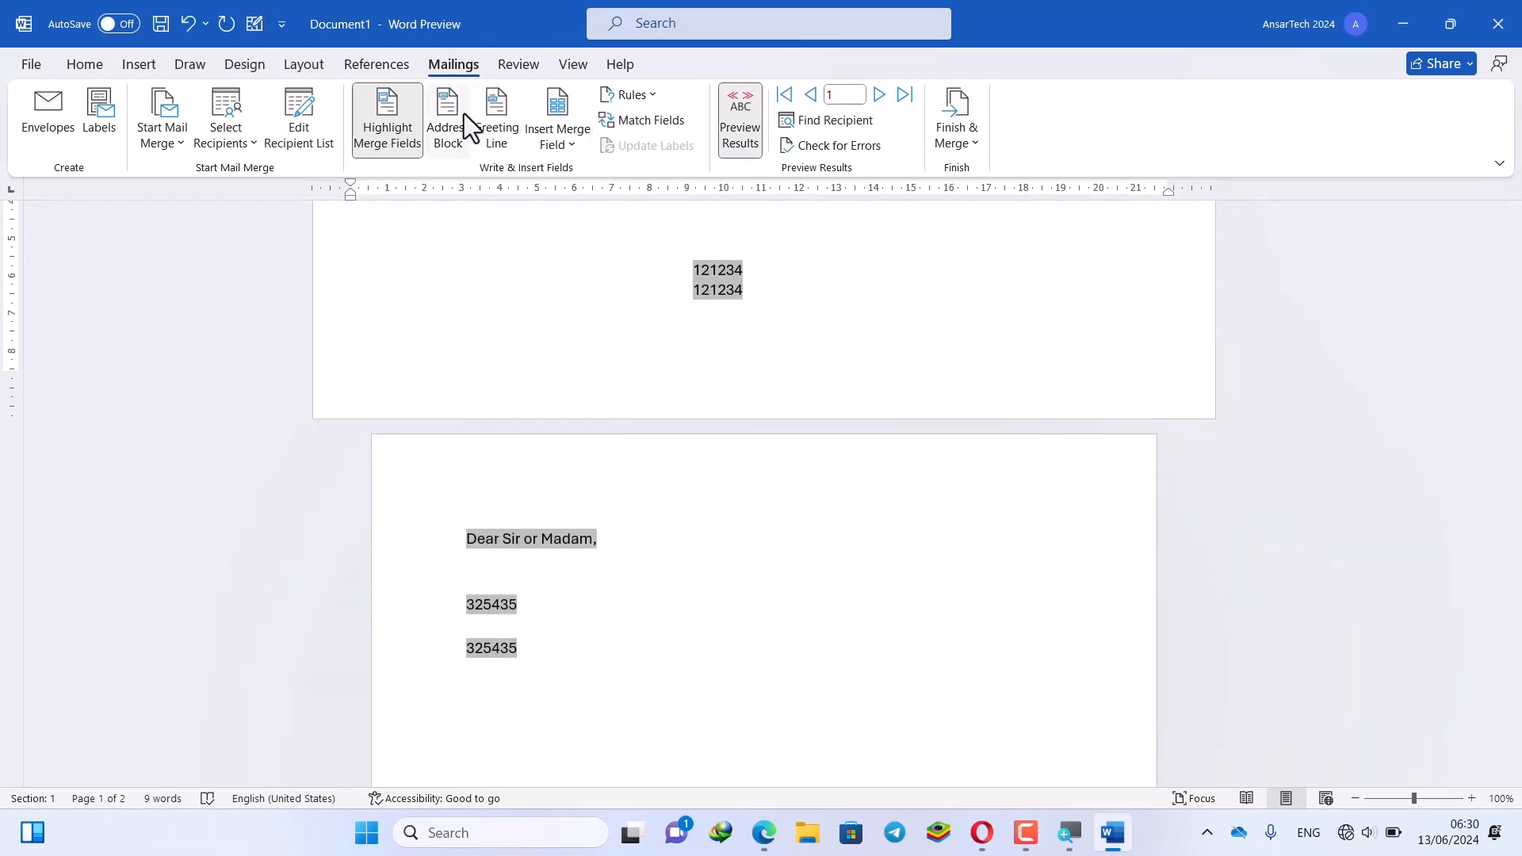
left_click(563, 151)
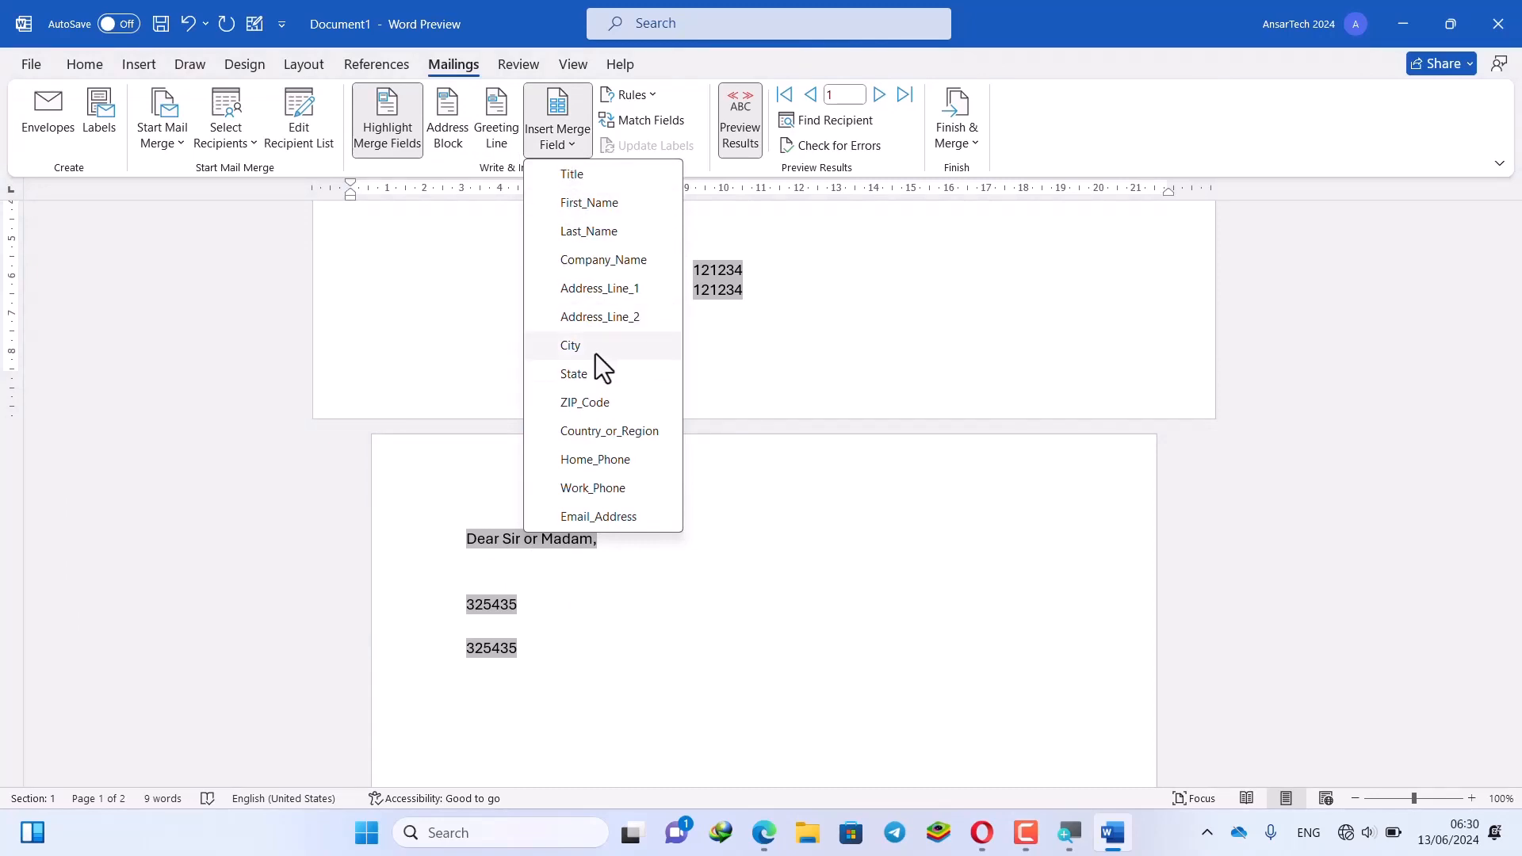
left_click(751, 167)
left_click(905, 96)
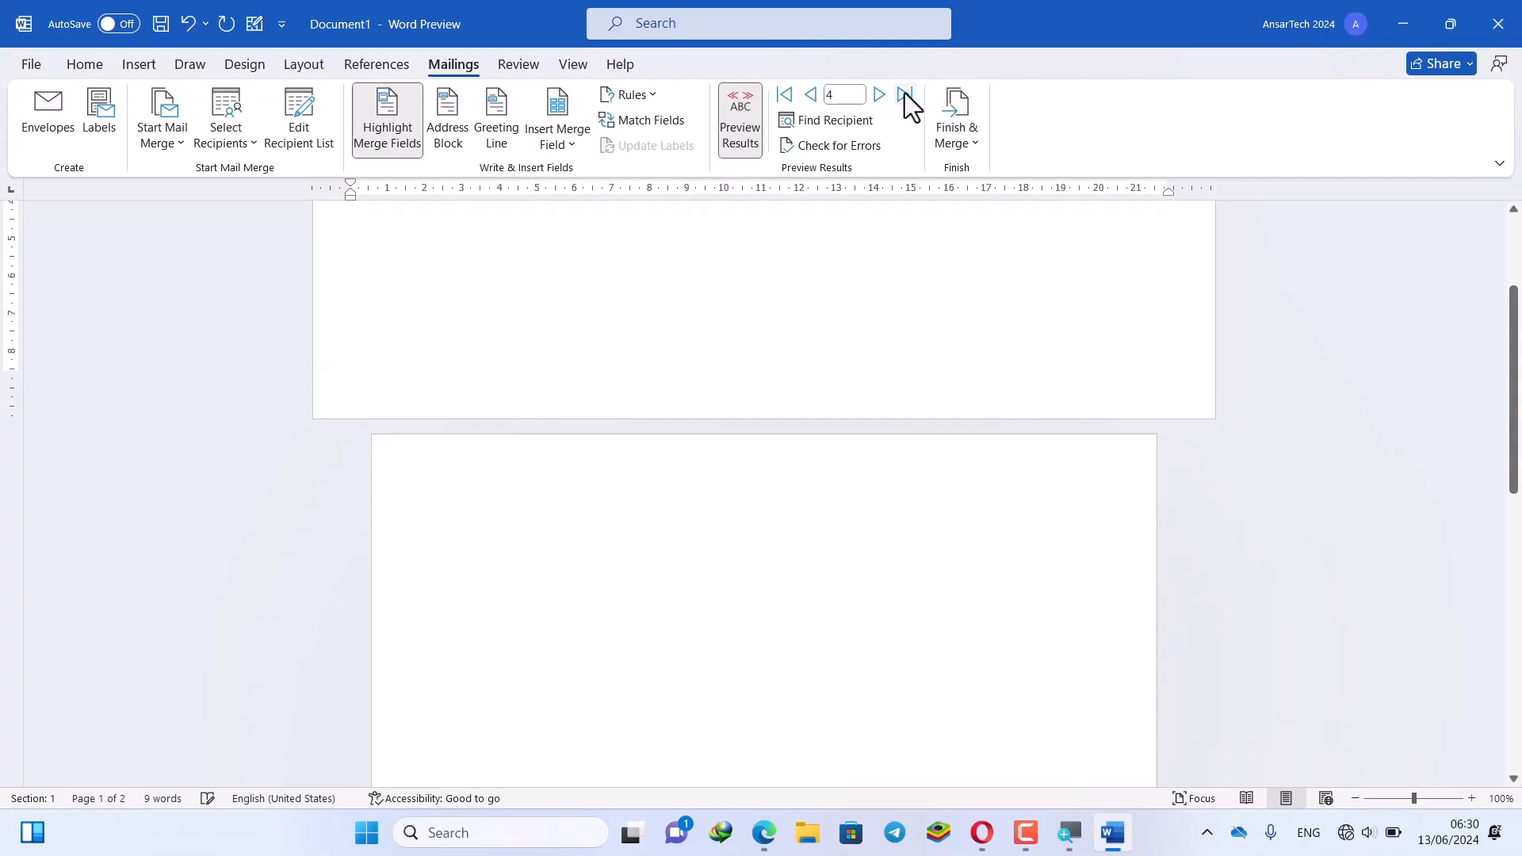
scroll(857, 219, "up", 5)
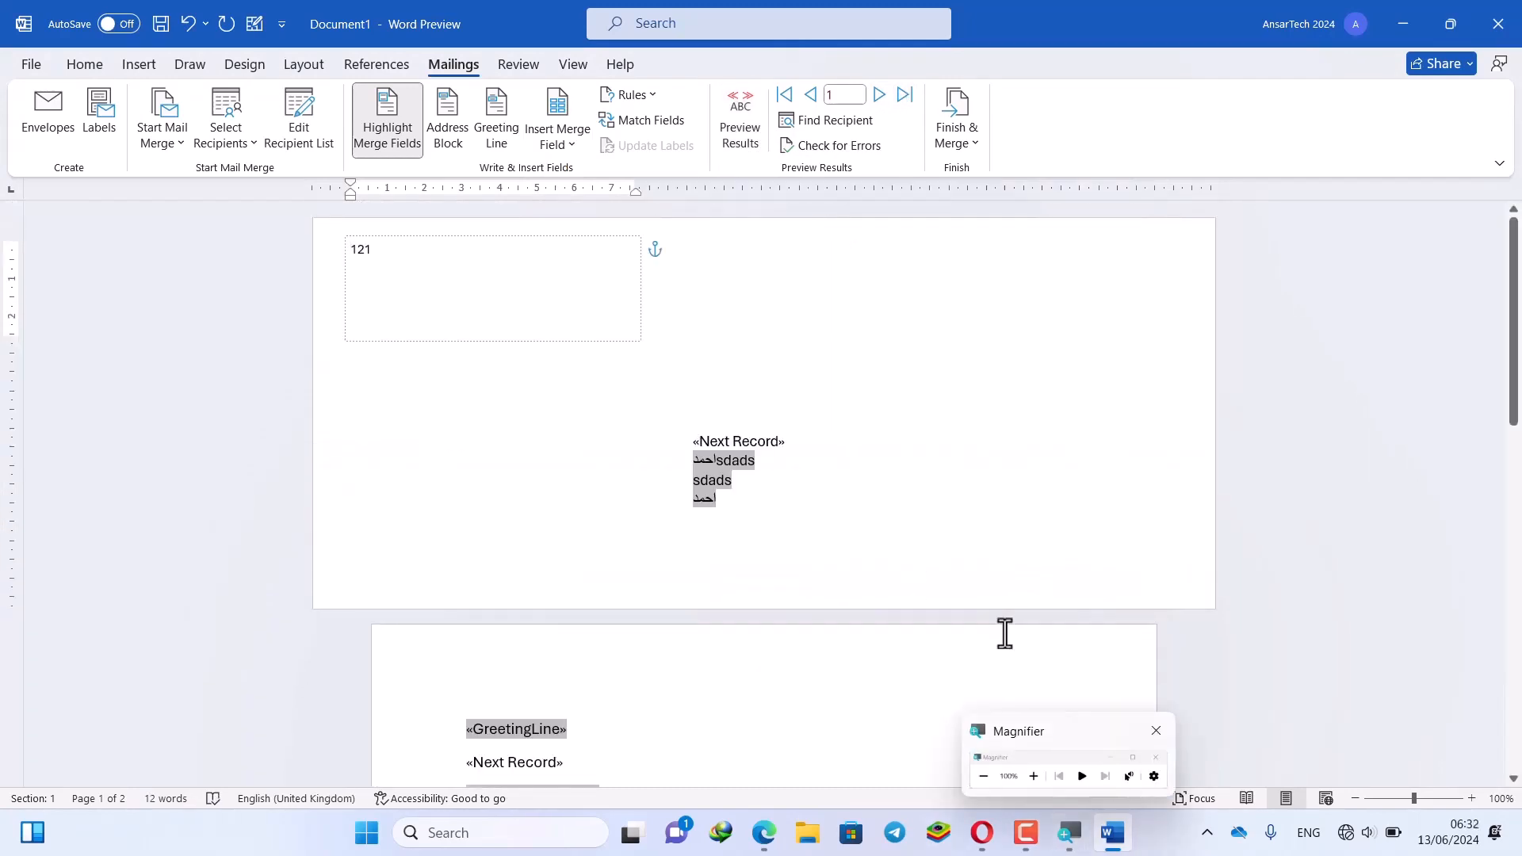
key("super+Escape")
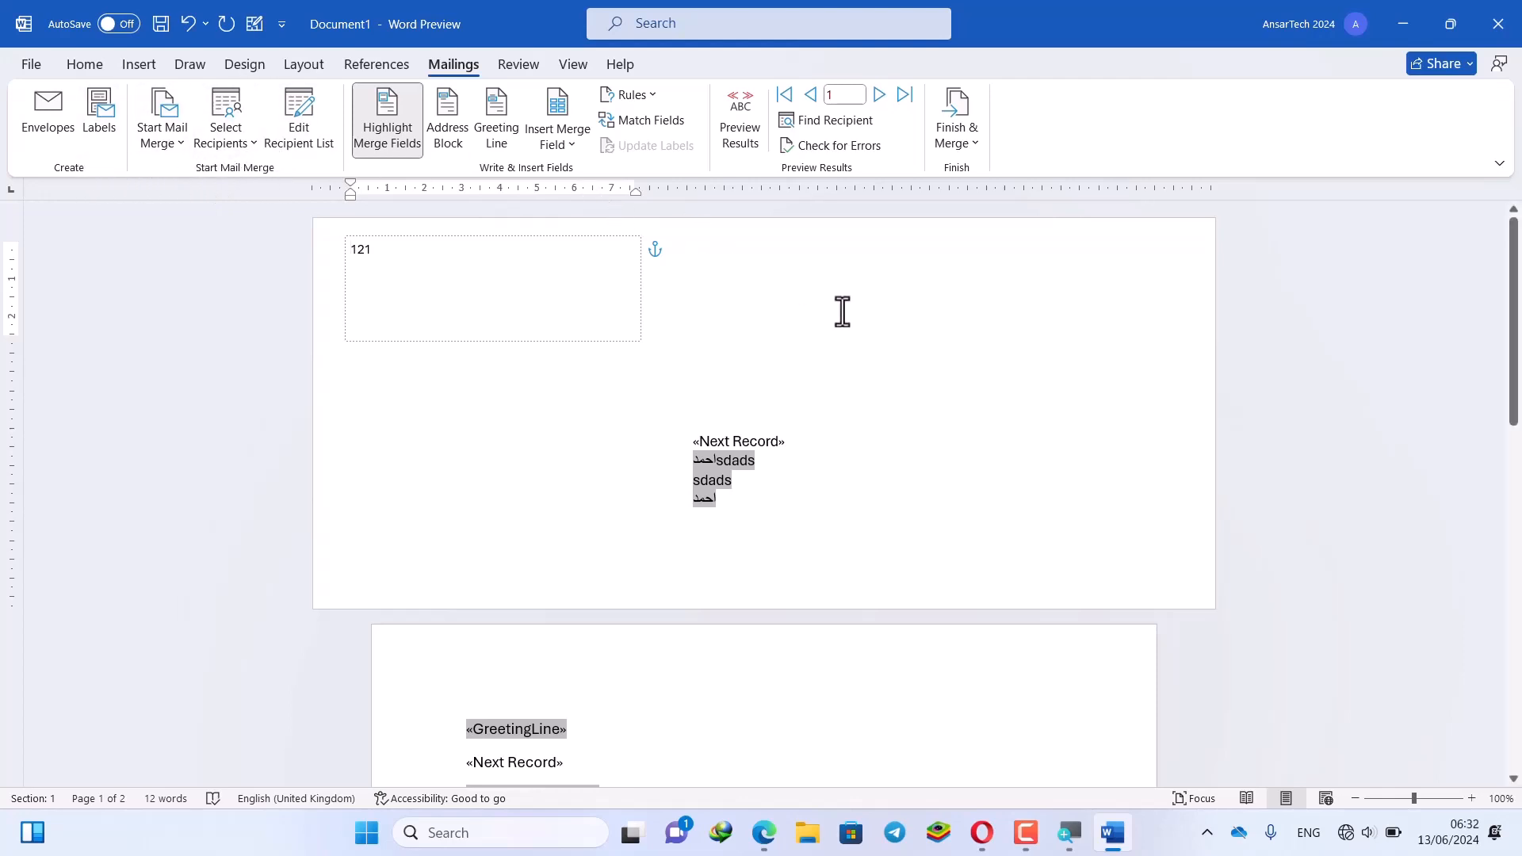
Re-enable the preview, step through later records, then switch back to showing field codes
left_click(741, 127)
left_click(741, 127)
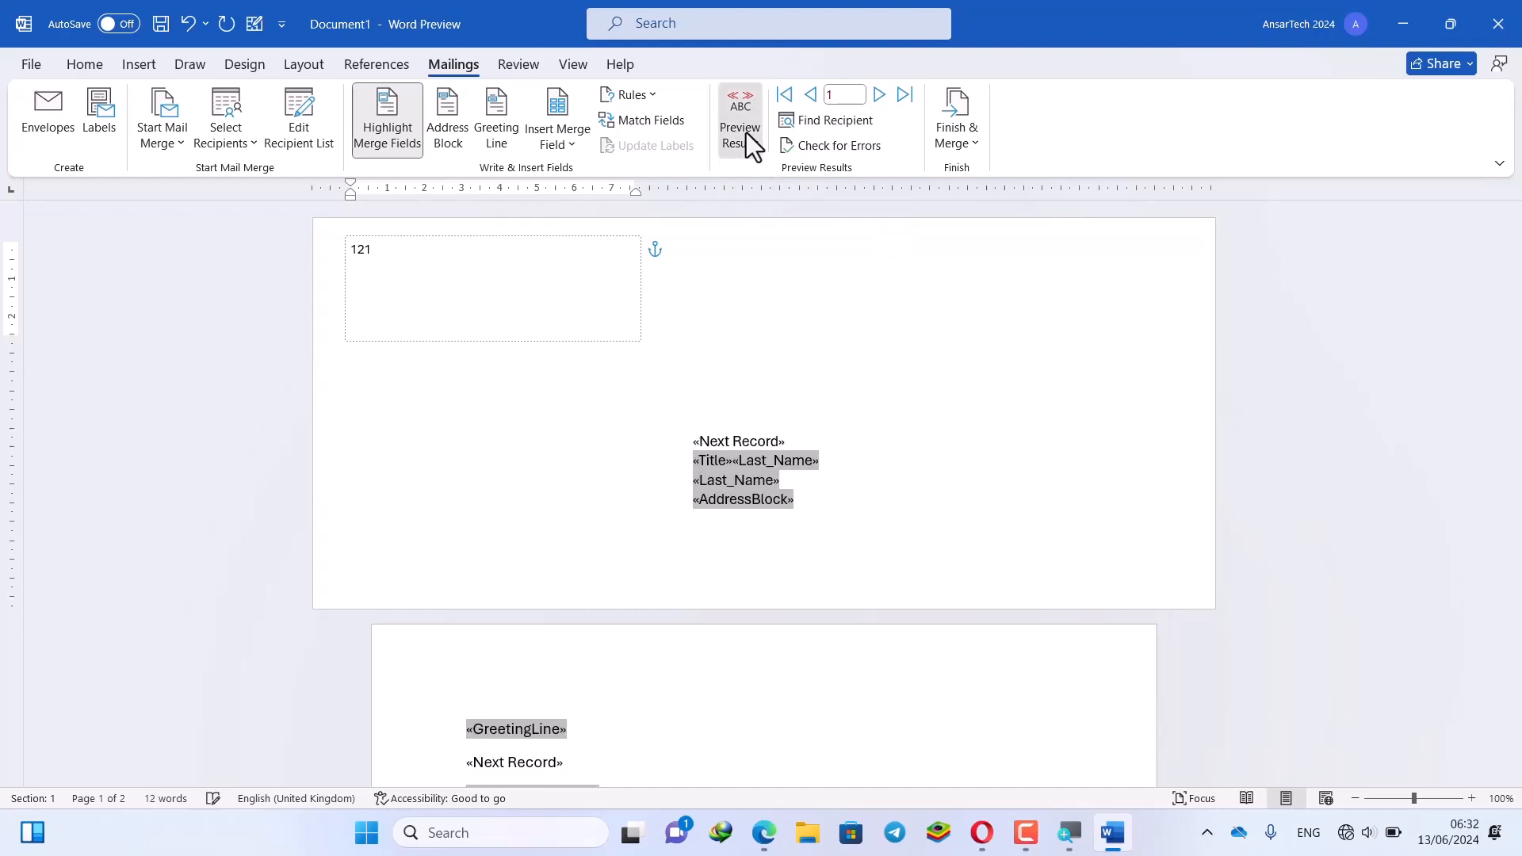
left_click(742, 127)
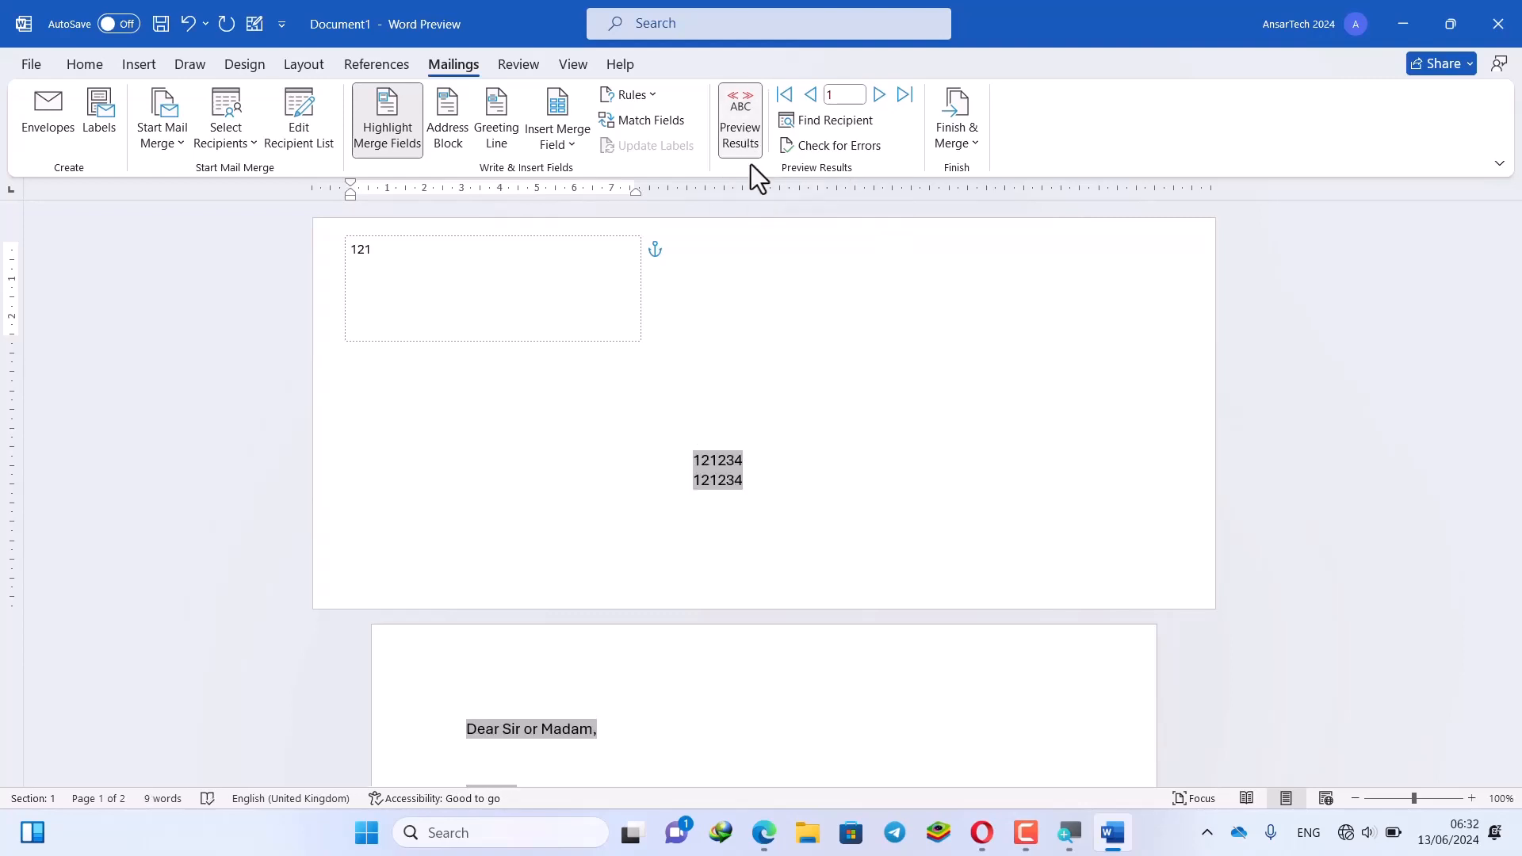
left_click(880, 96)
left_click(746, 121)
left_click(747, 121)
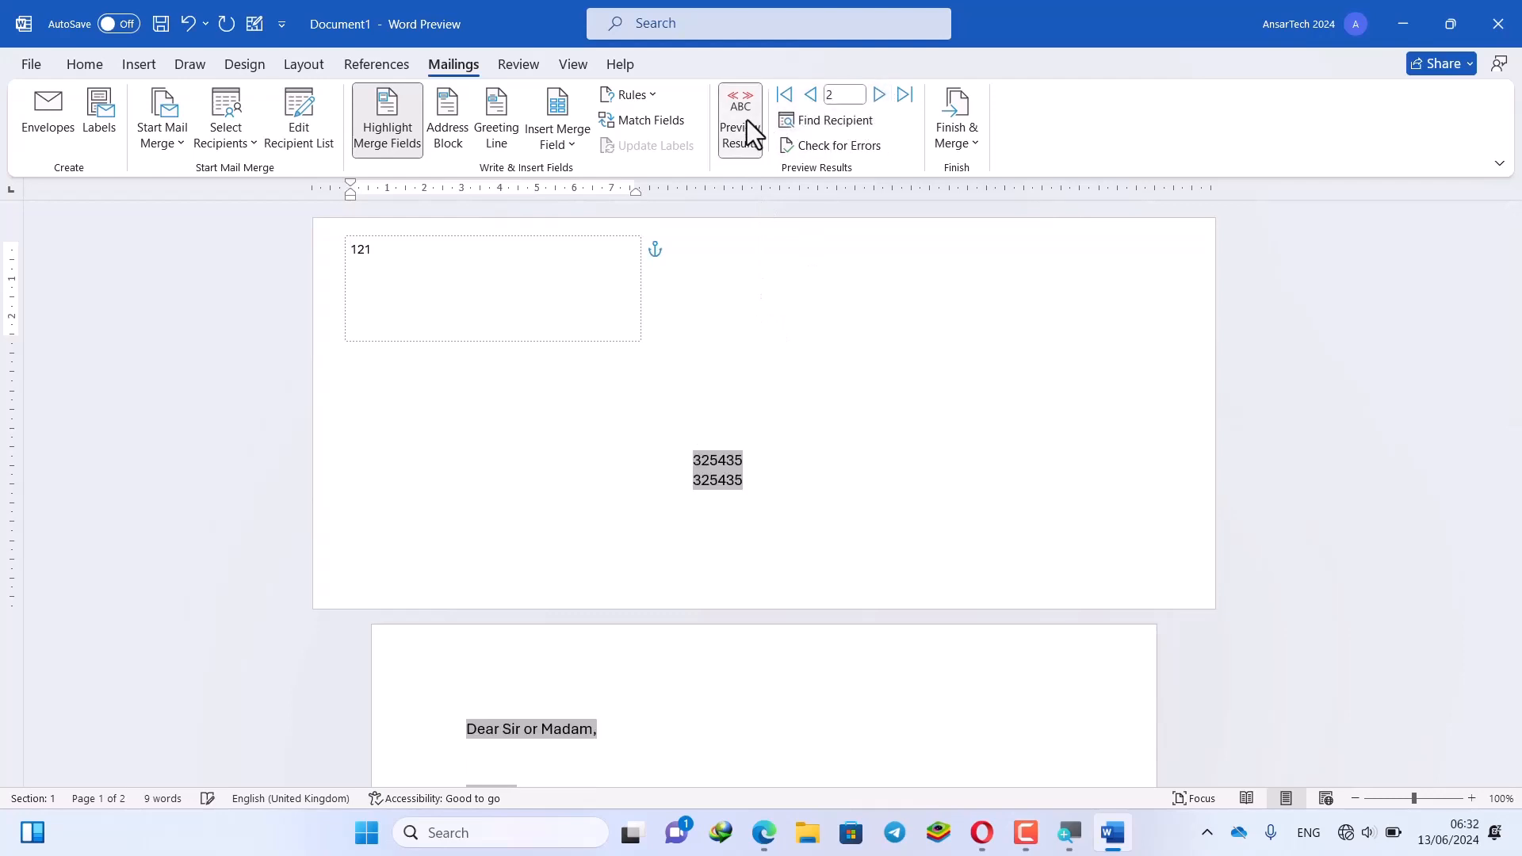
left_click(876, 99)
left_click(876, 99)
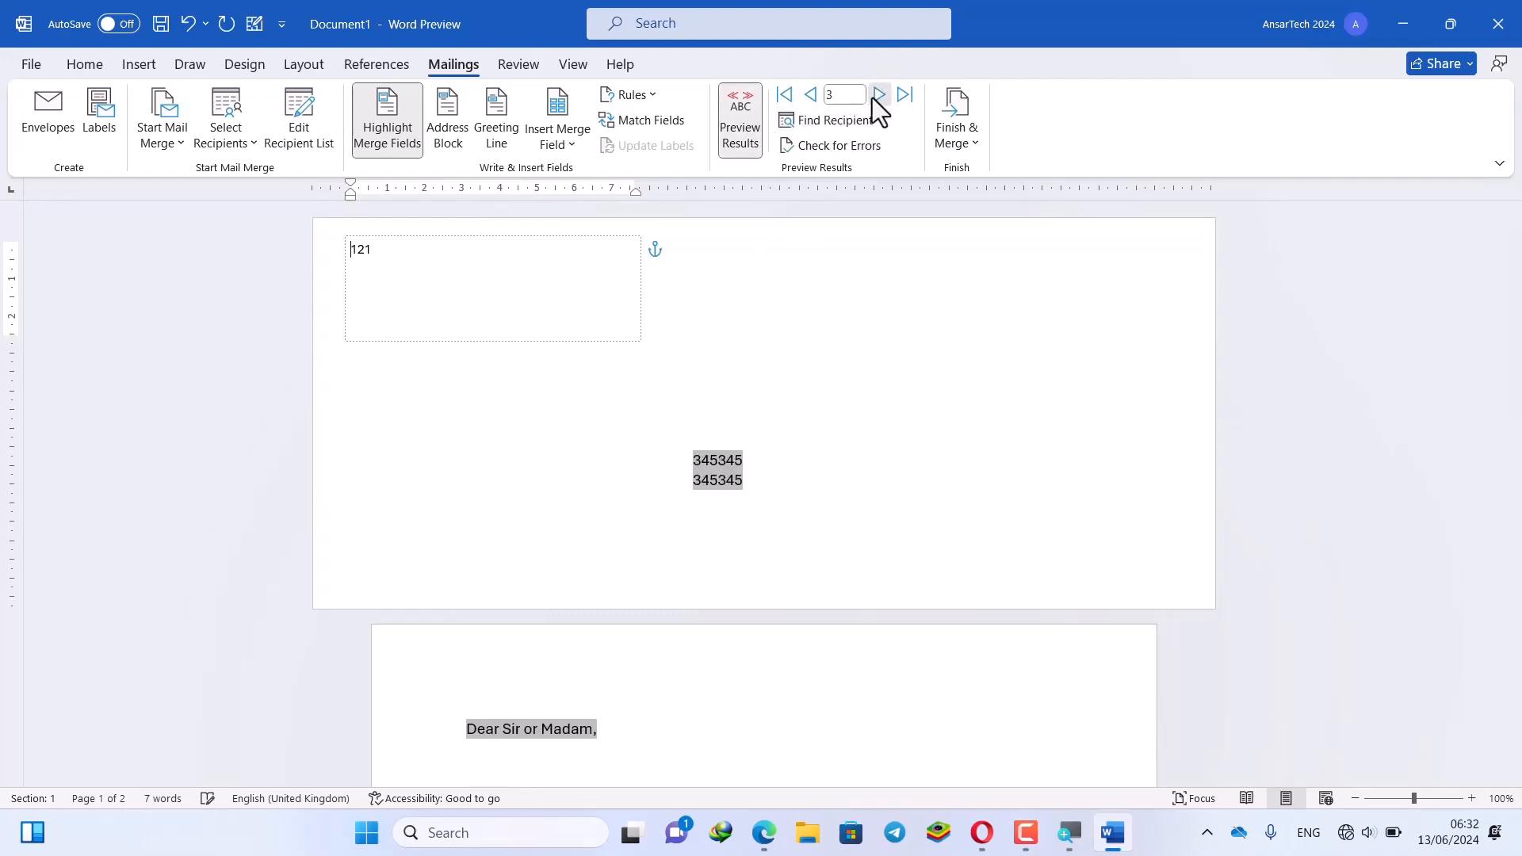
left_click(725, 123)
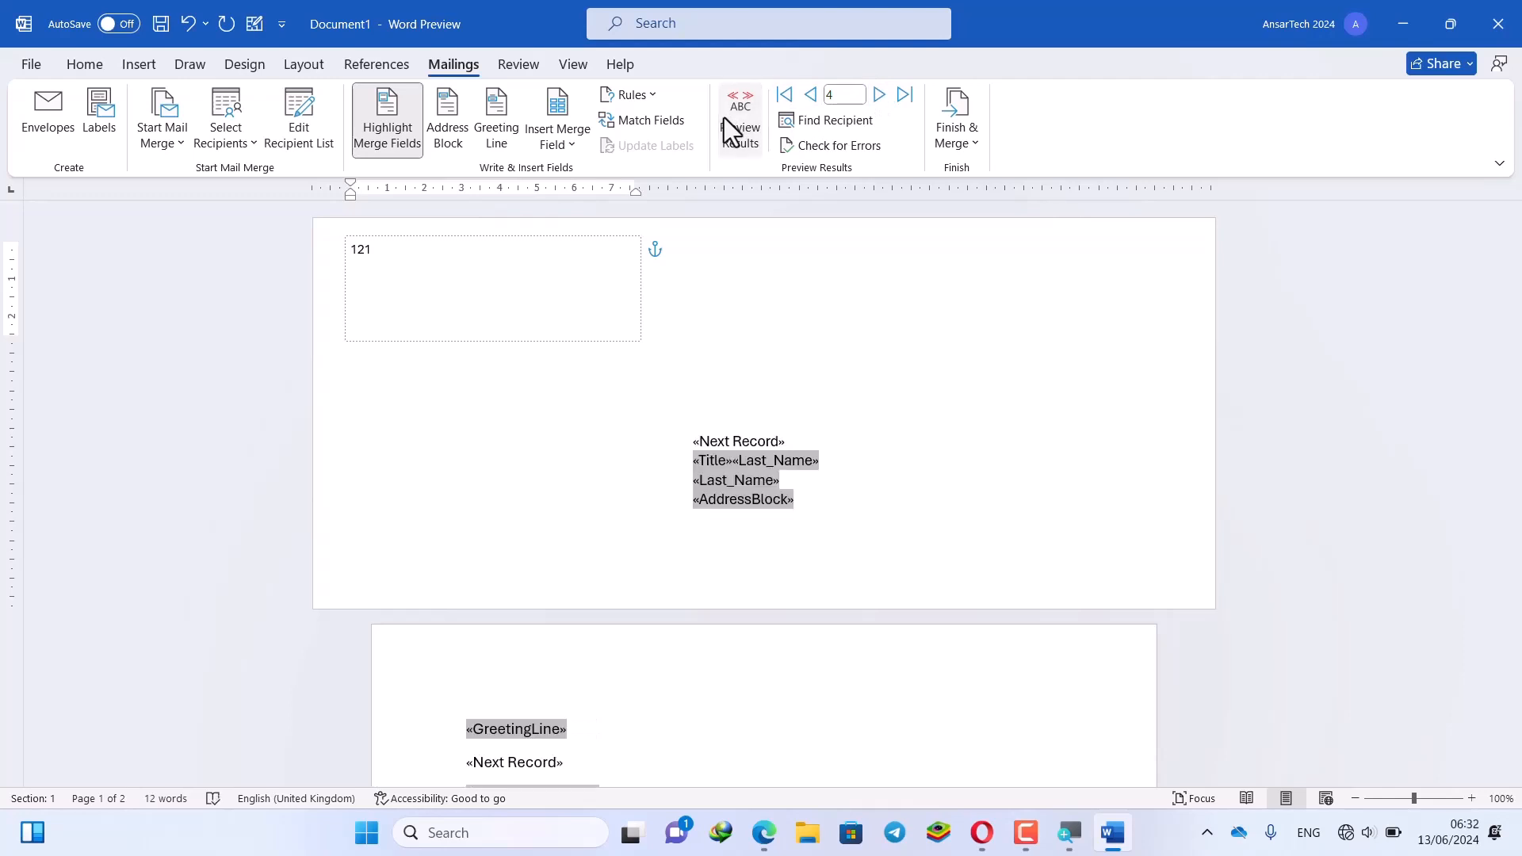
scroll(724, 317, "down", 2)
scroll(726, 341, "up", 2)
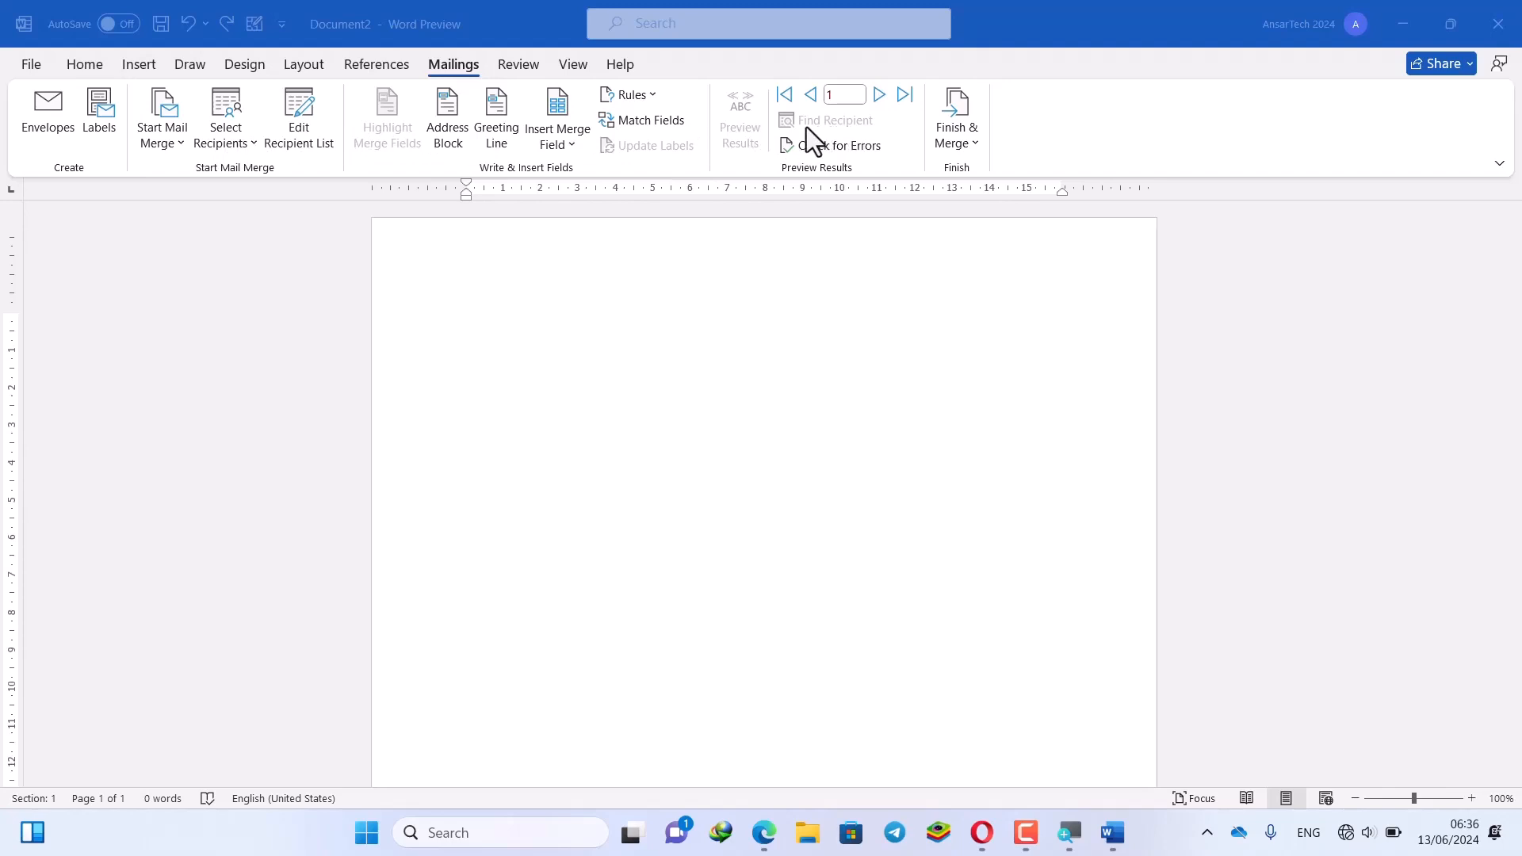
Switch to the Document2 window and open the Mailings Check for Errors options
left_click(863, 127)
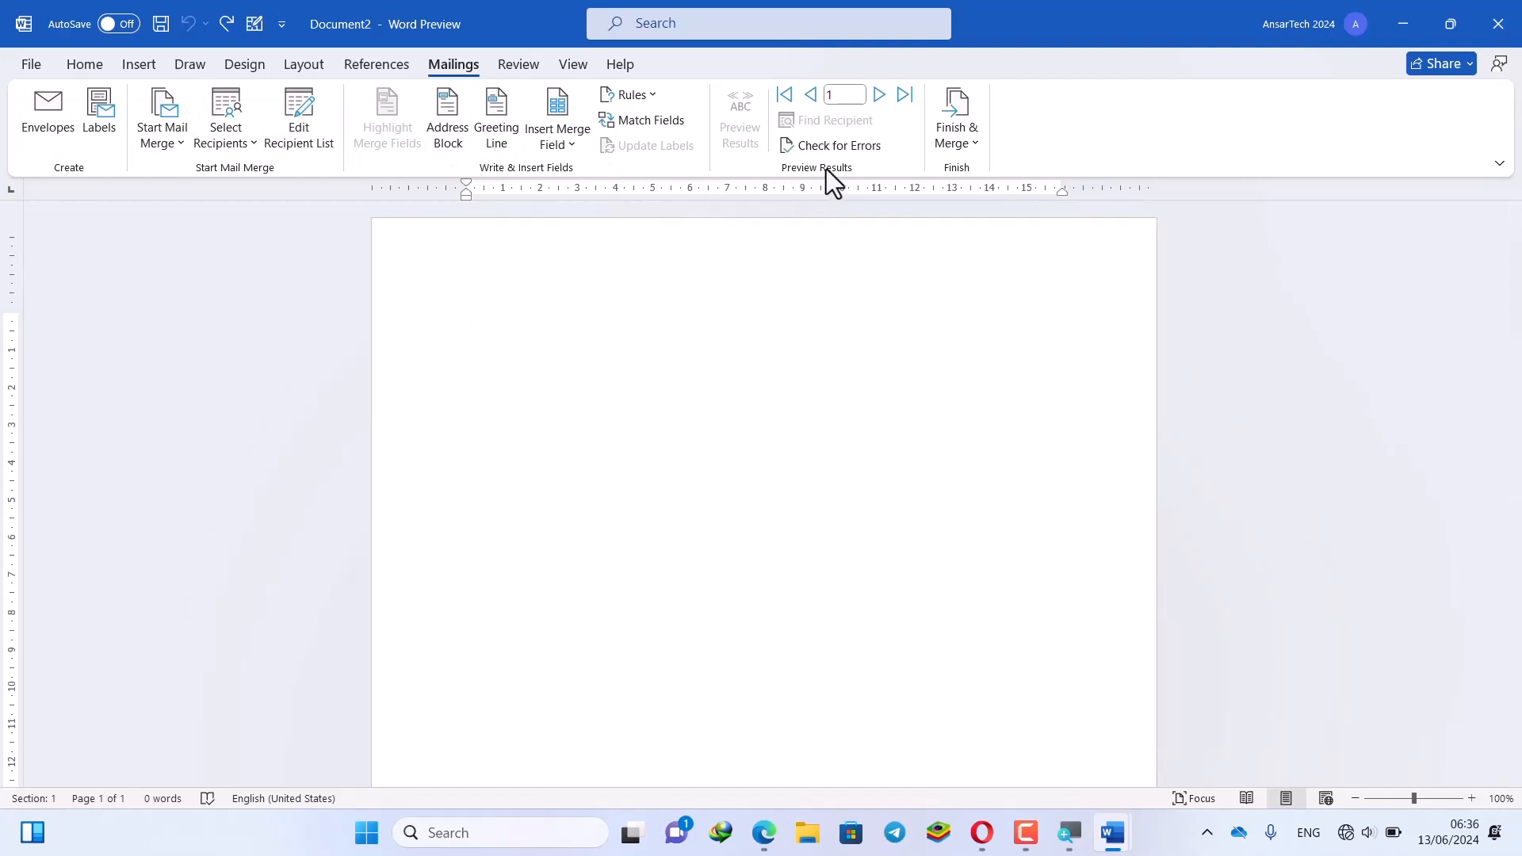
left_click(847, 145)
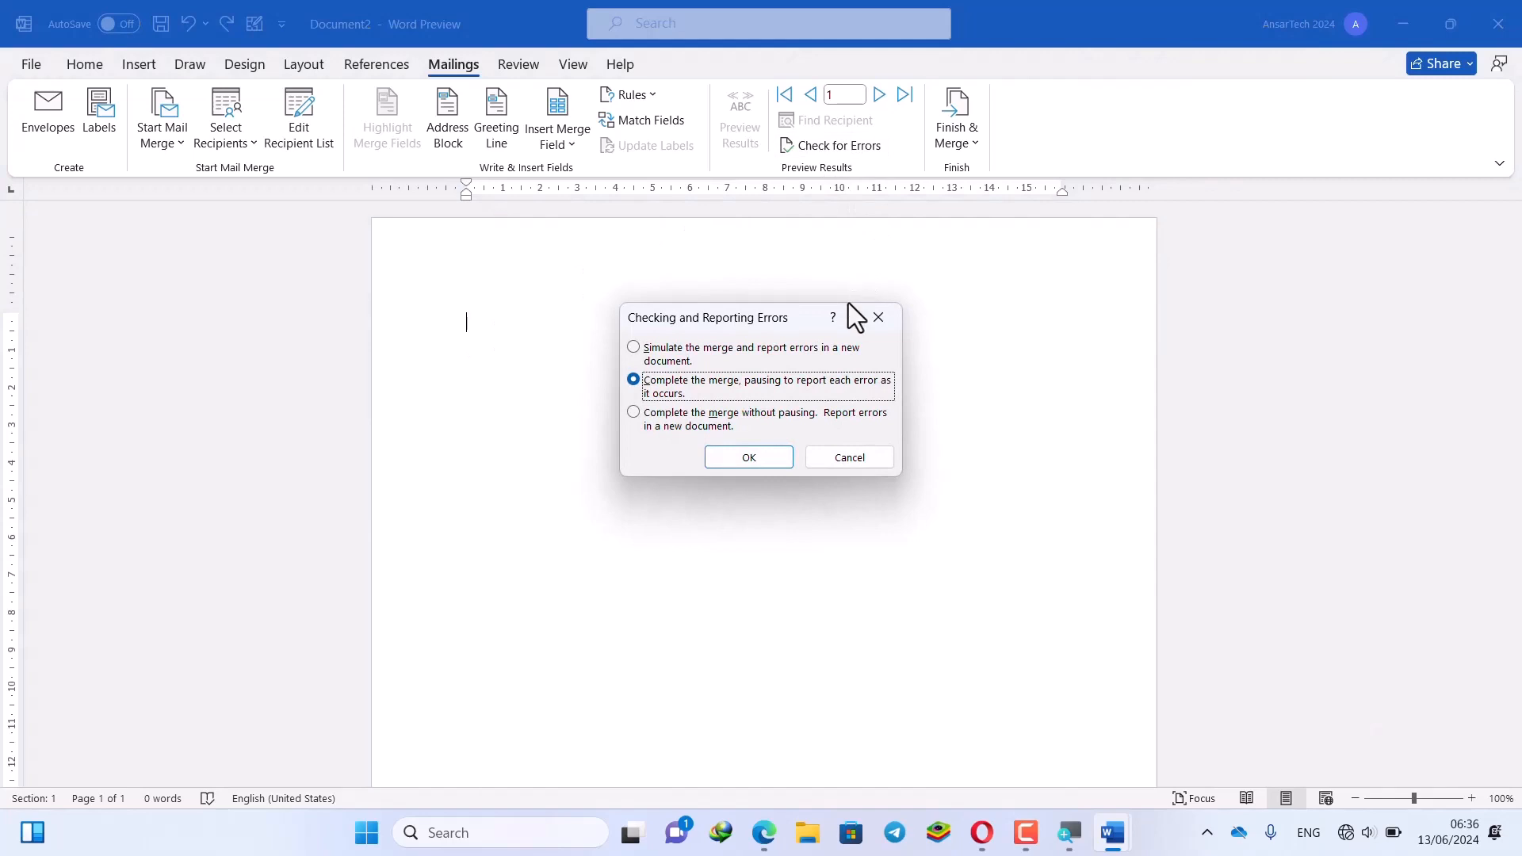
Complete the merge with error reporting into Letters2, then minimize Letters2 to reach Document1
left_click(775, 459)
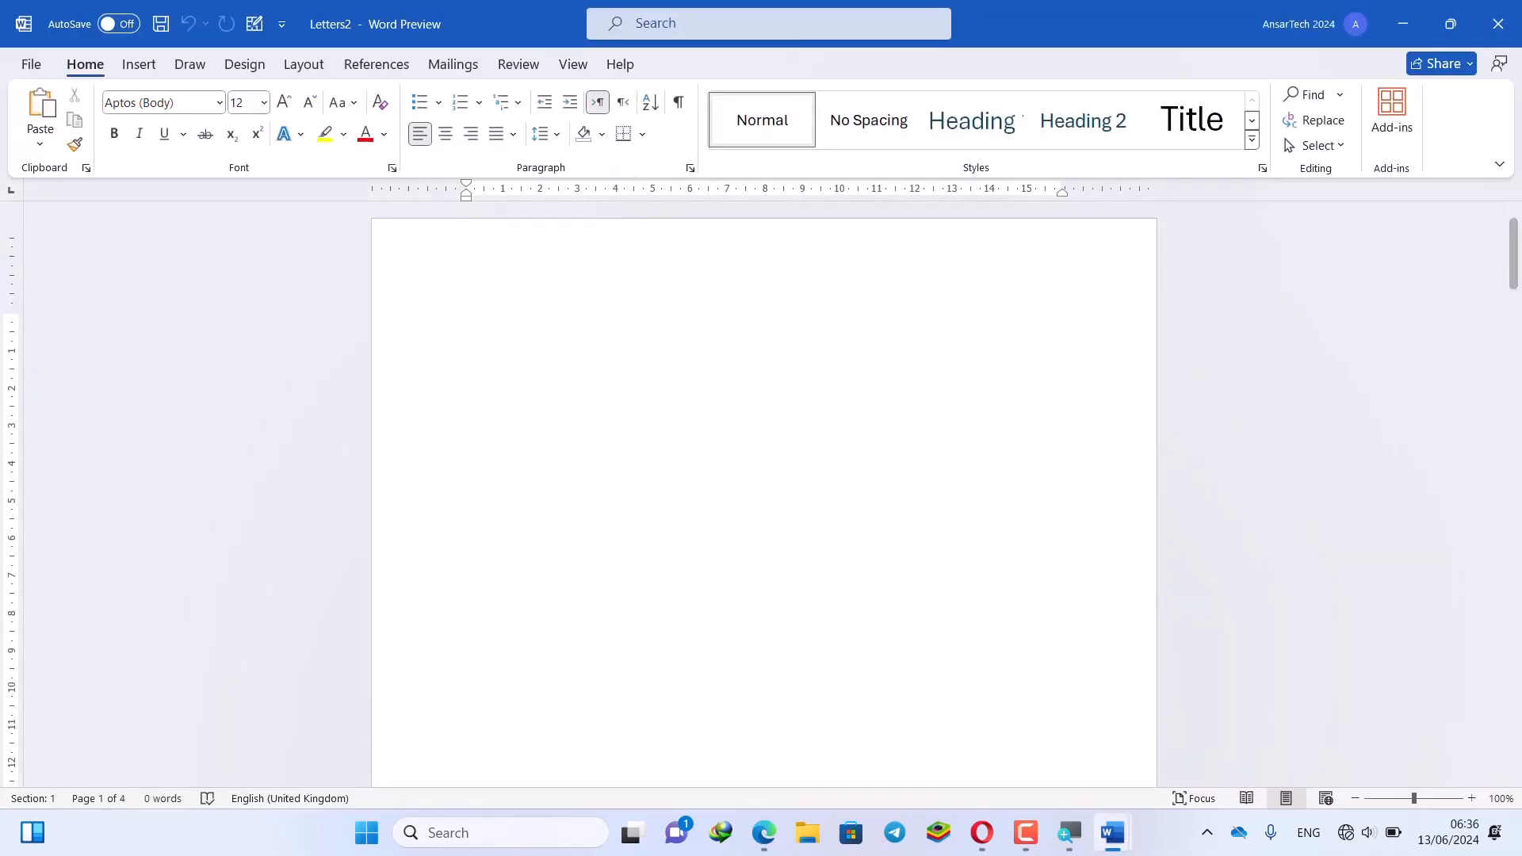
mouse_move(1125, 836)
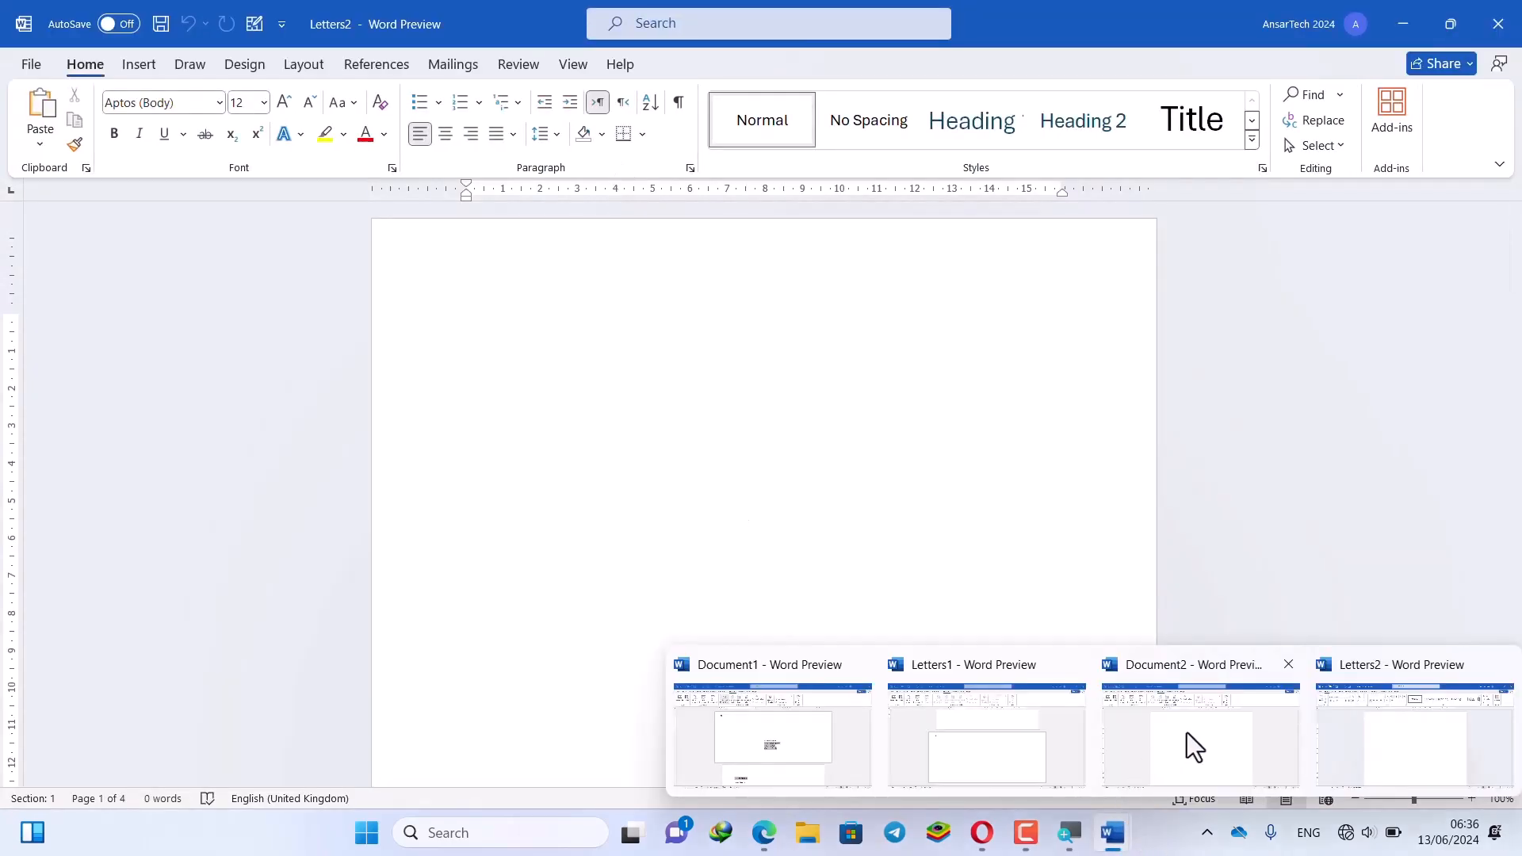
left_click_drag(1171, 10, 805, 360)
left_click(1167, 363)
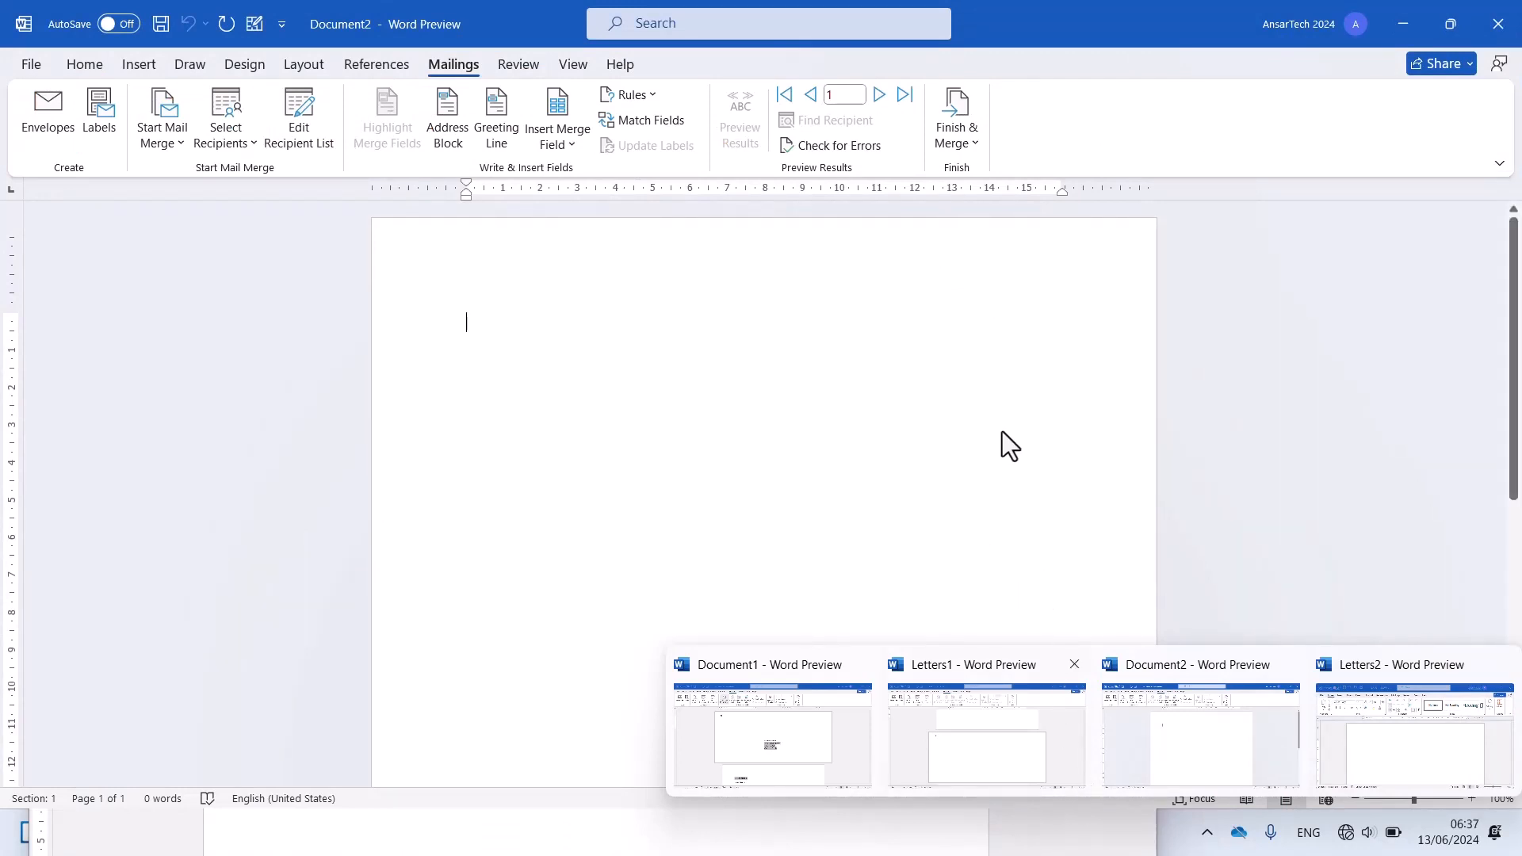
left_click(1083, 815)
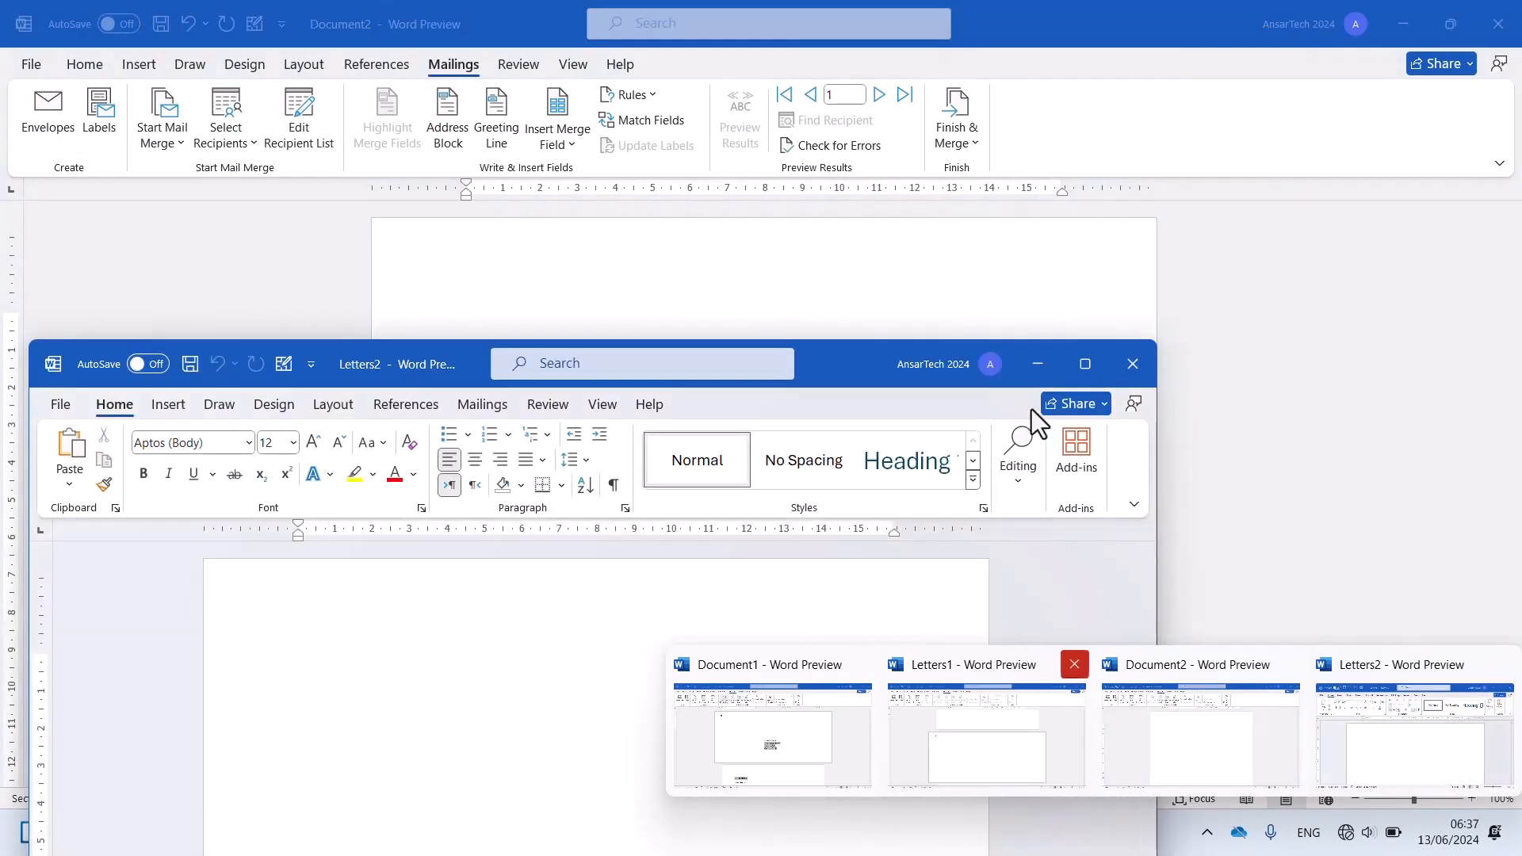
left_click(1039, 358)
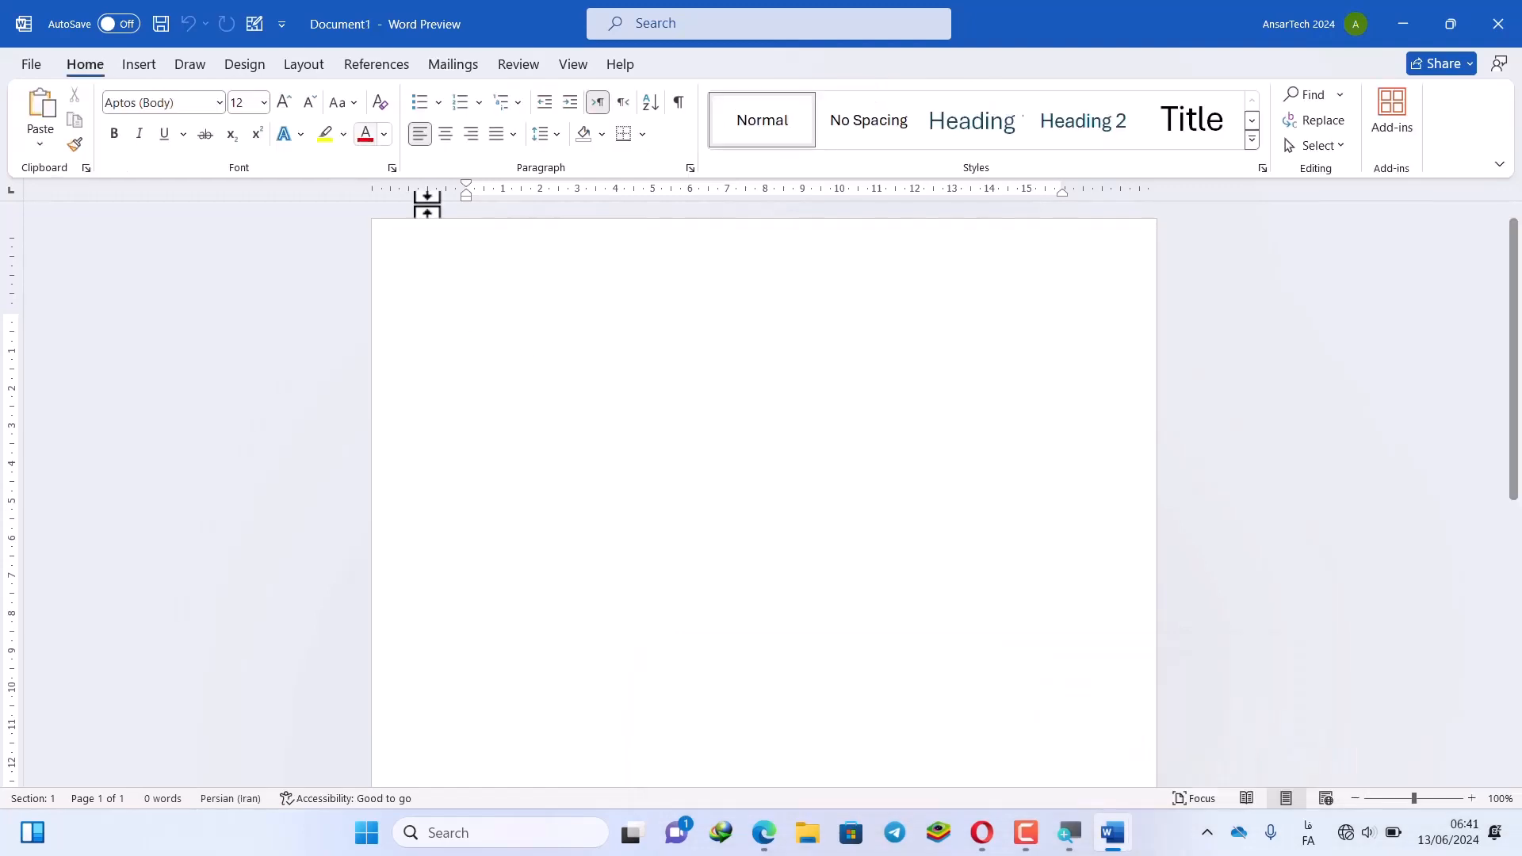
Move from the Mailings commands to the Insert commands for the empty Document1
left_click(448, 65)
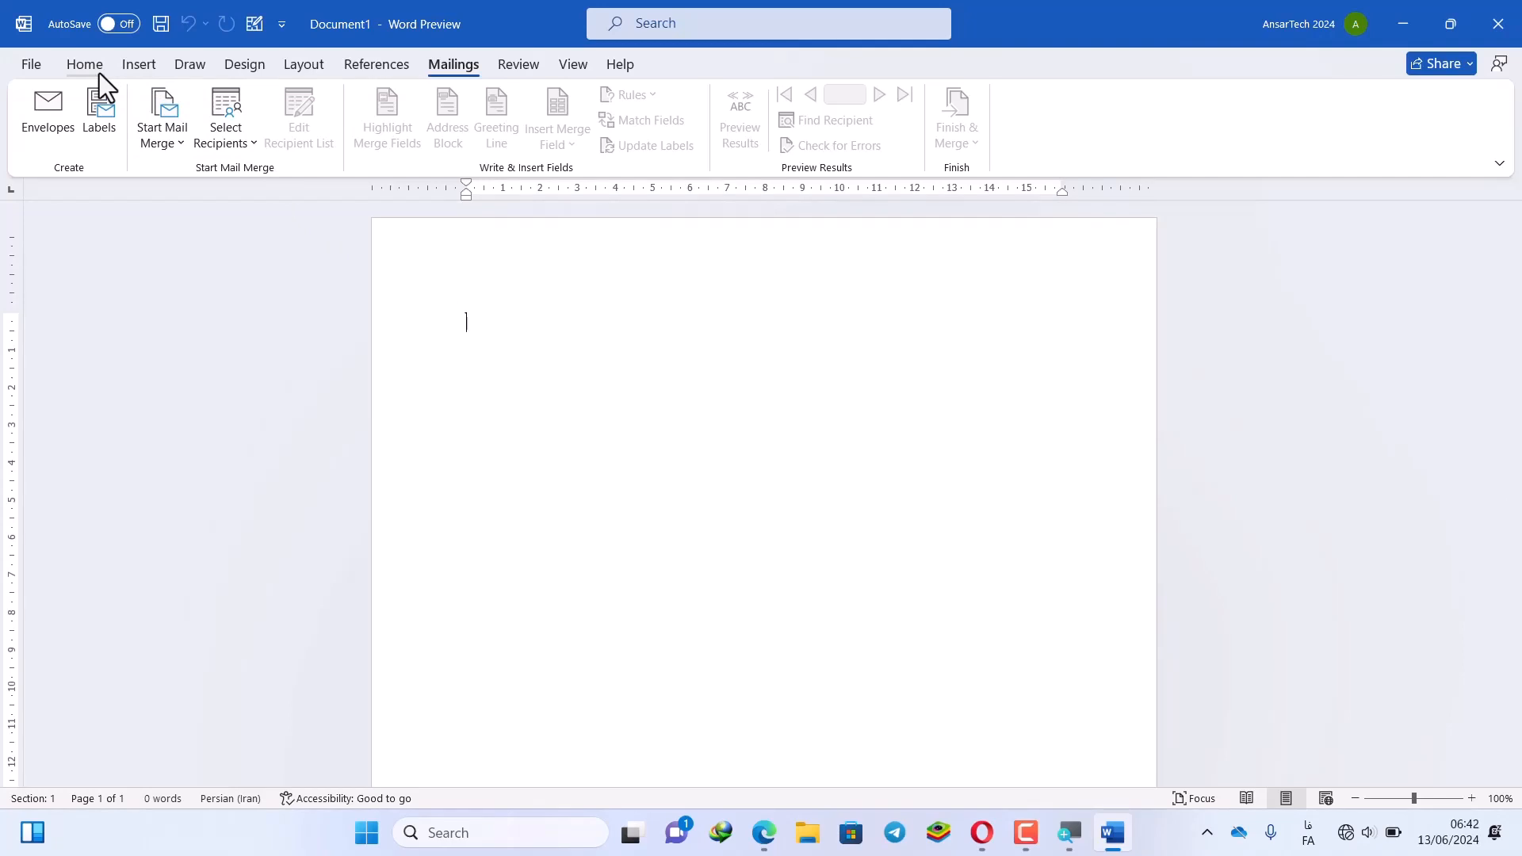
left_click(141, 64)
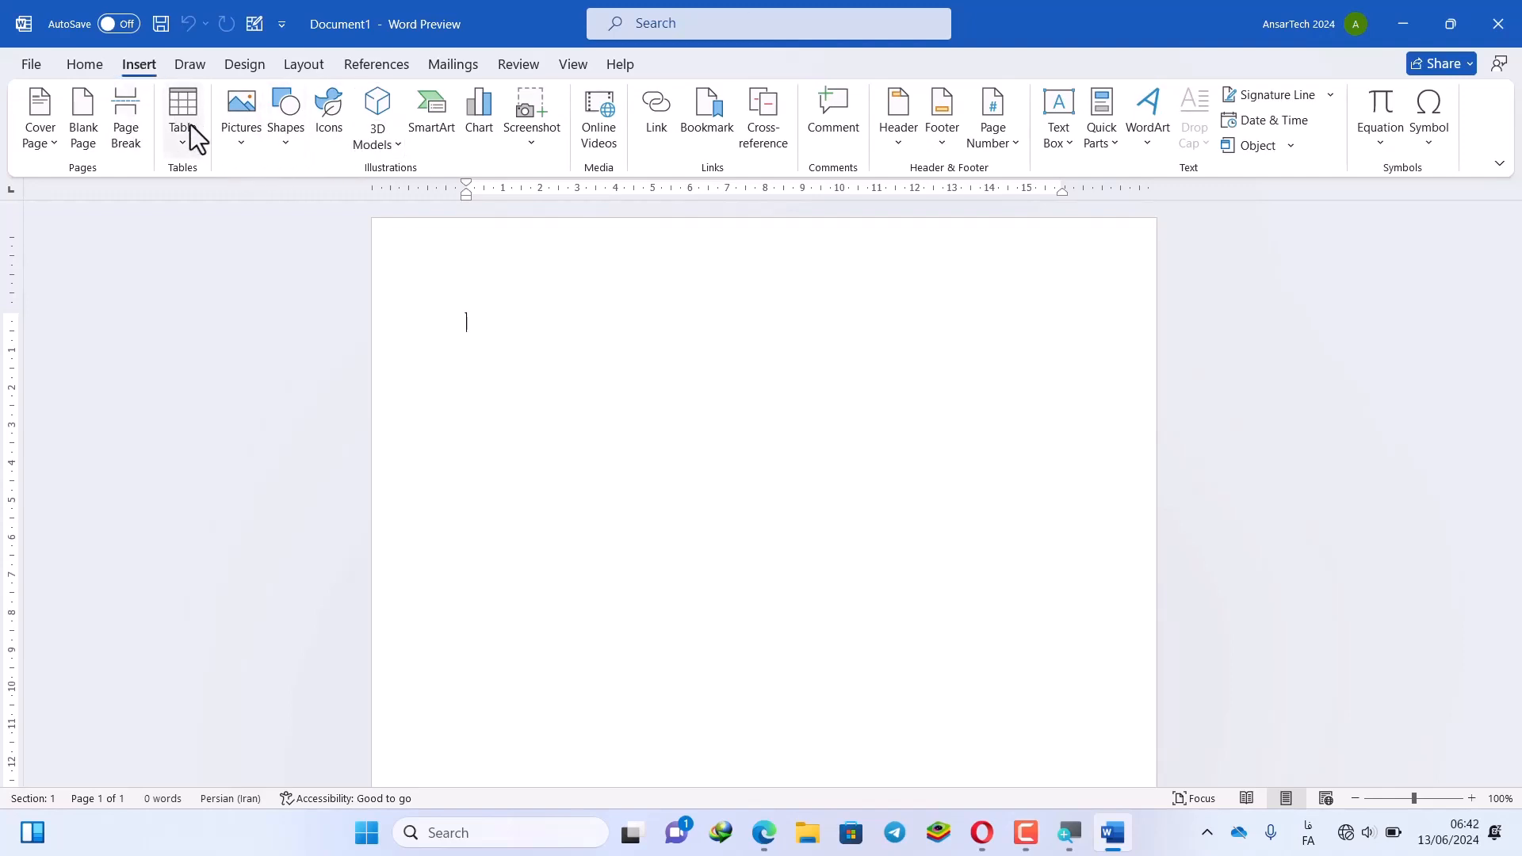
Set the page orientation to landscape and zoom out to see the full page
left_click(306, 66)
left_click(103, 141)
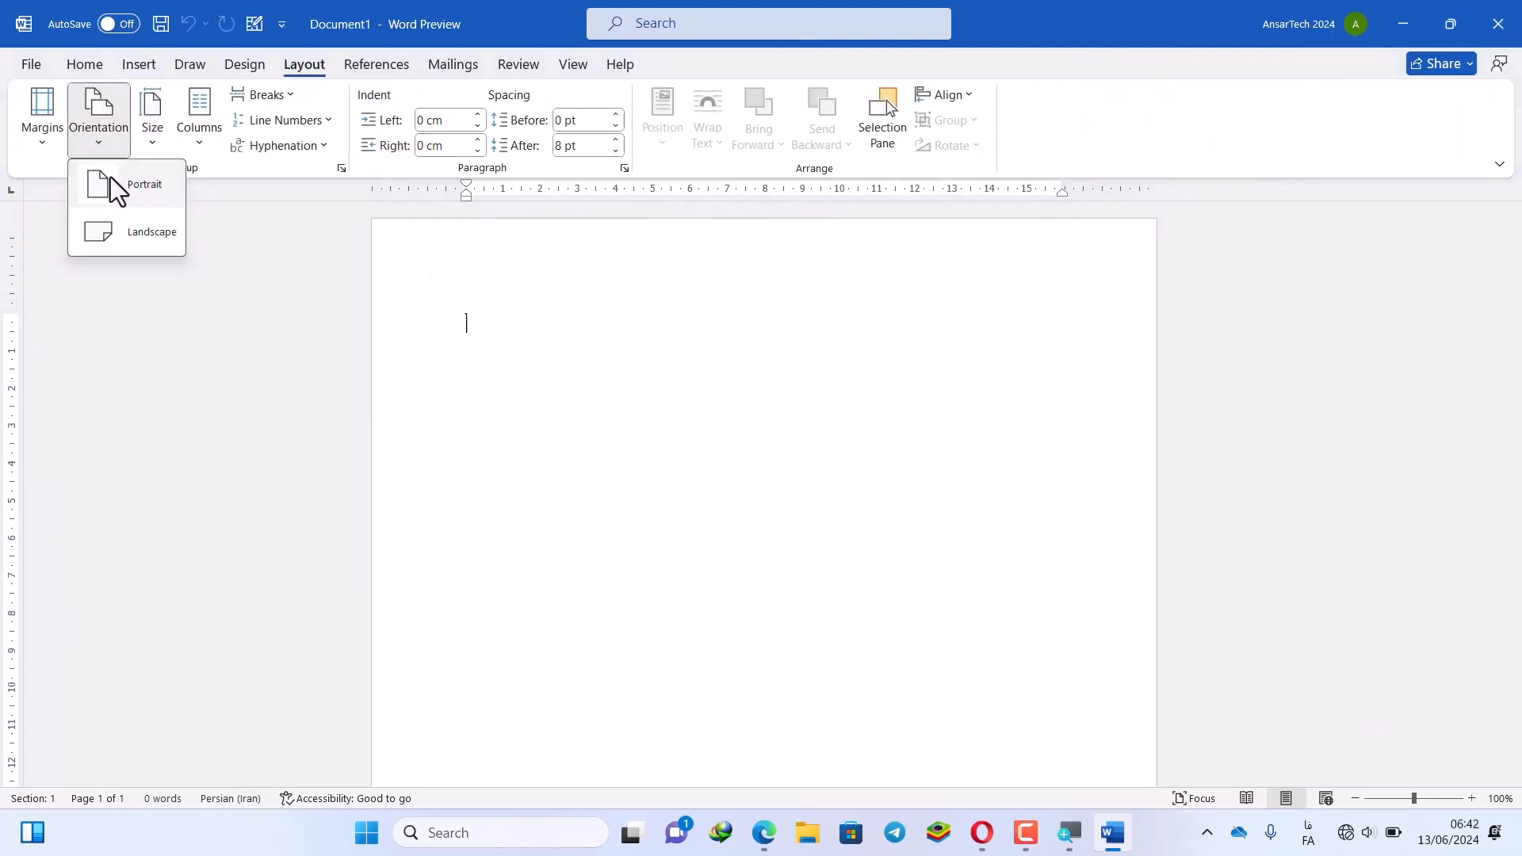
left_click(126, 232)
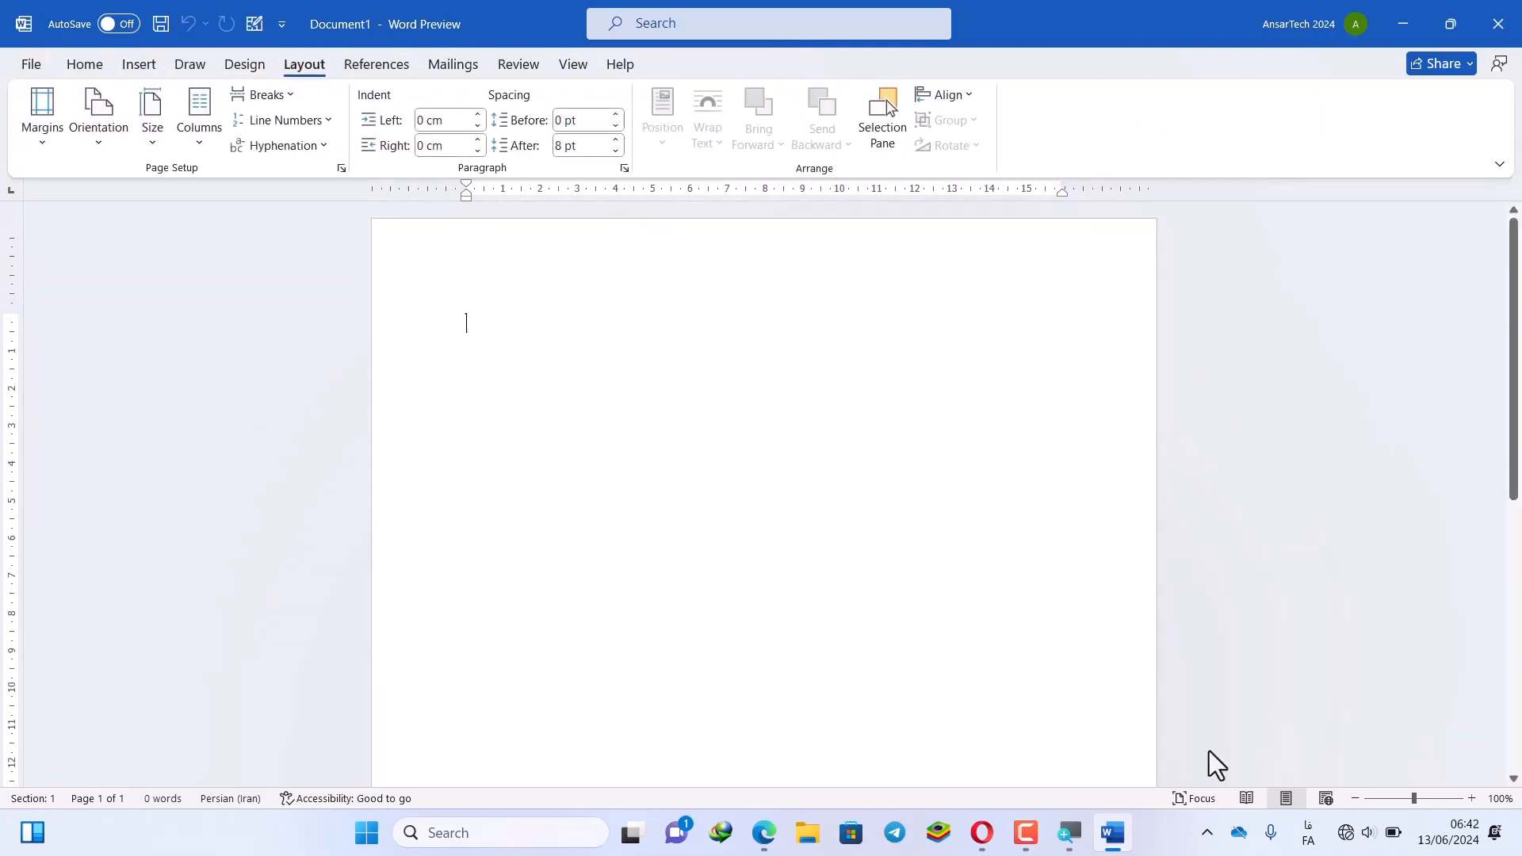
left_click(1355, 800)
left_click(1355, 800)
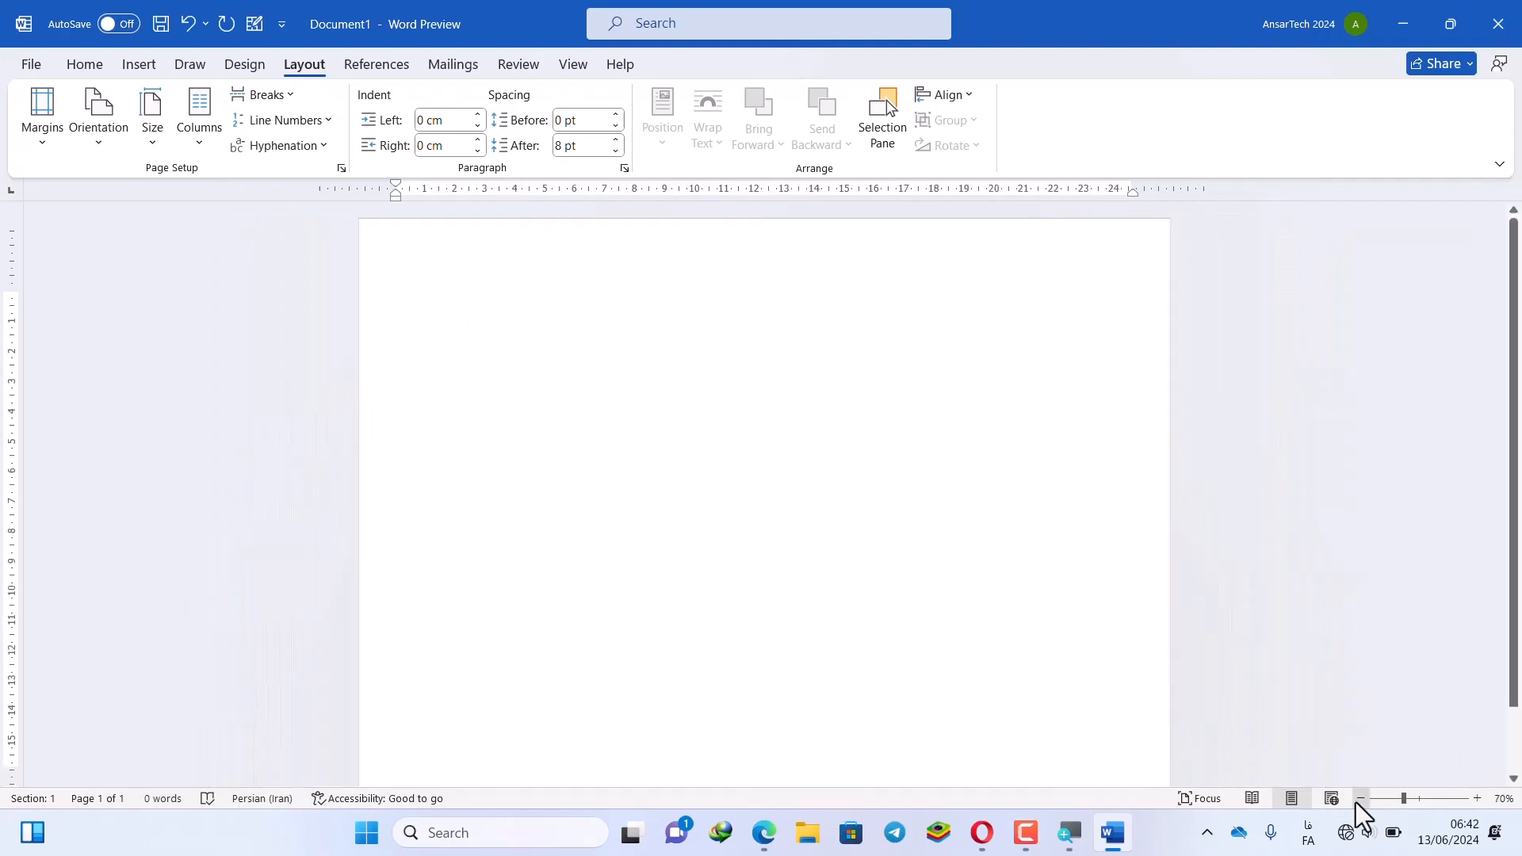
left_click(1355, 799)
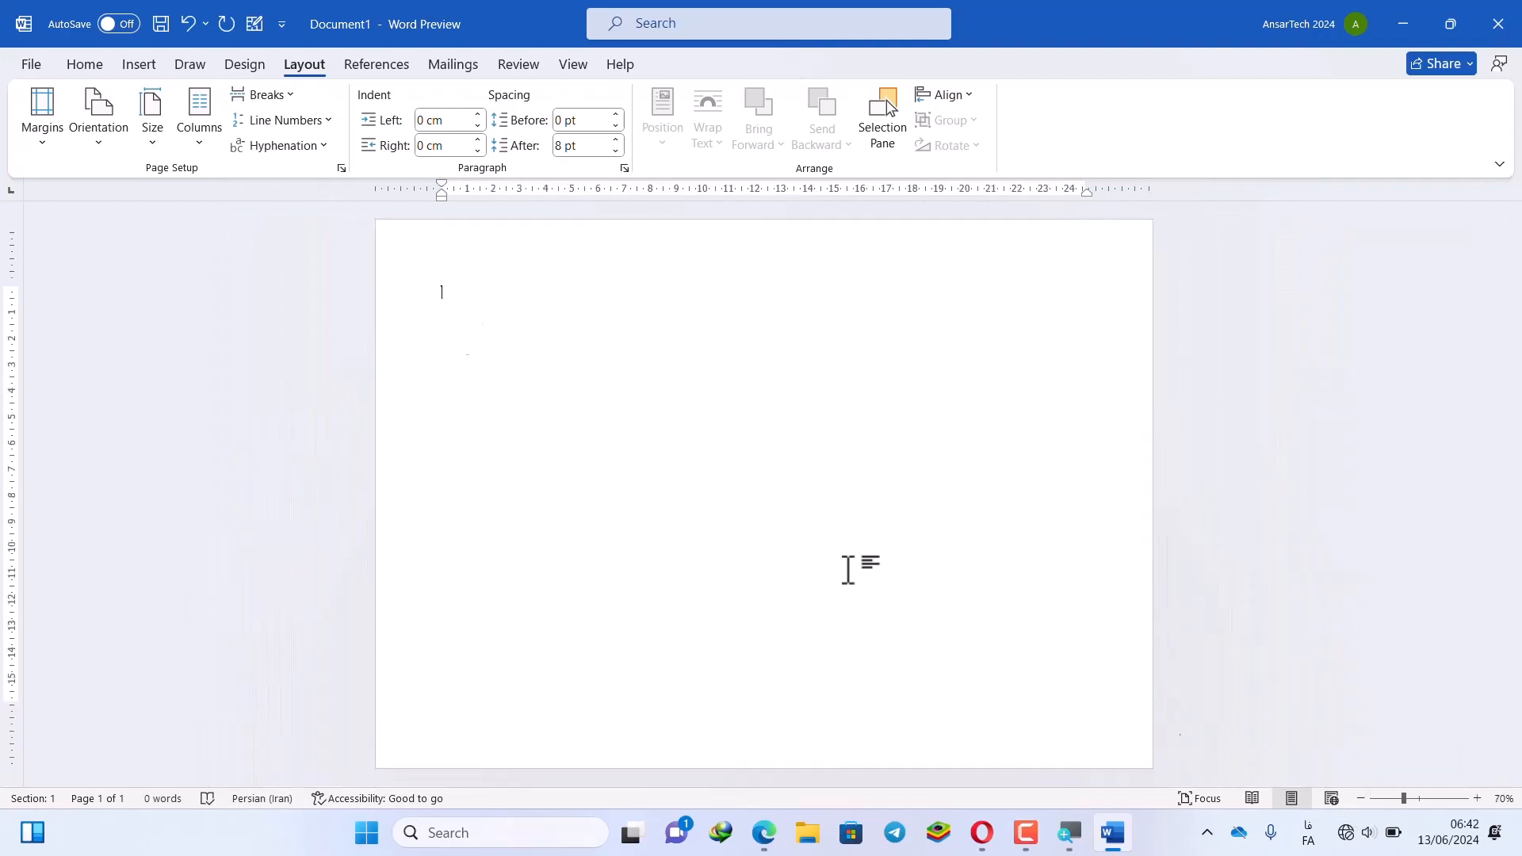
Draw a rectangle across most of the page and style it white with a thin outline
left_click(146, 65)
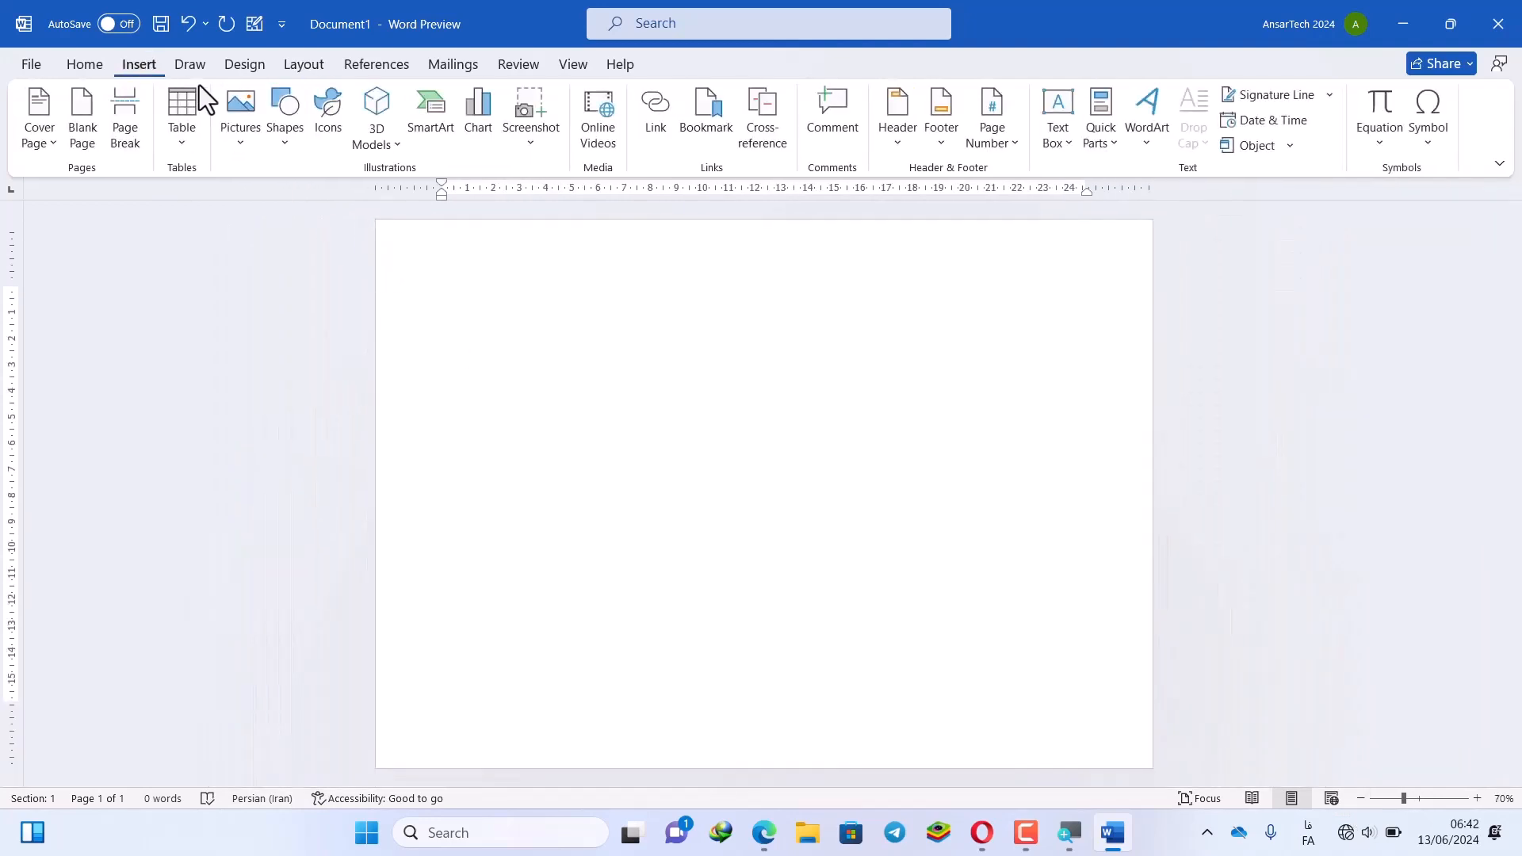
left_click(304, 138)
left_click(330, 205)
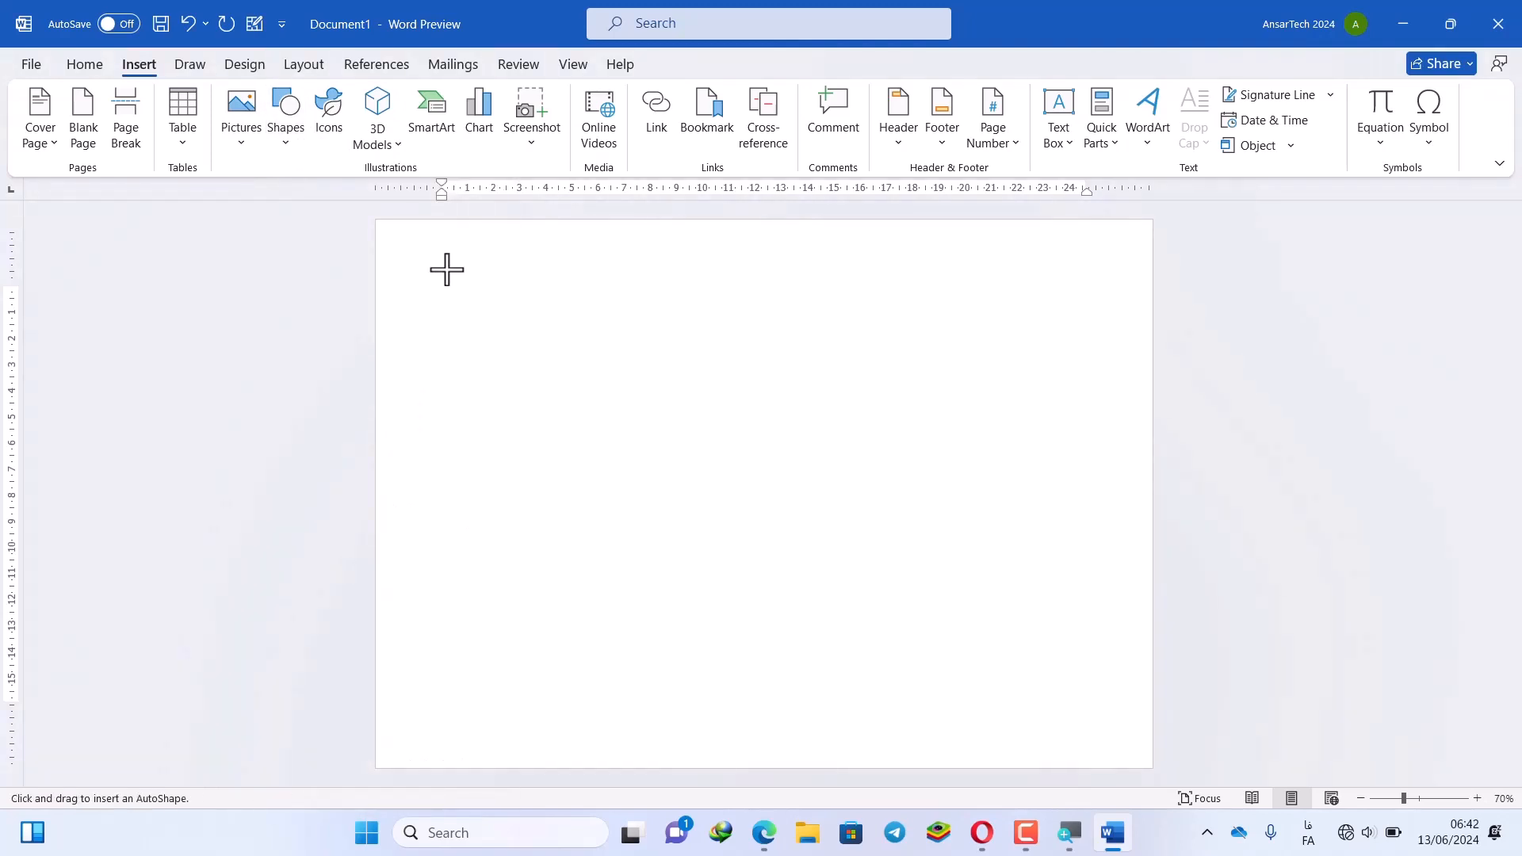
left_click_drag(441, 273, 1077, 717)
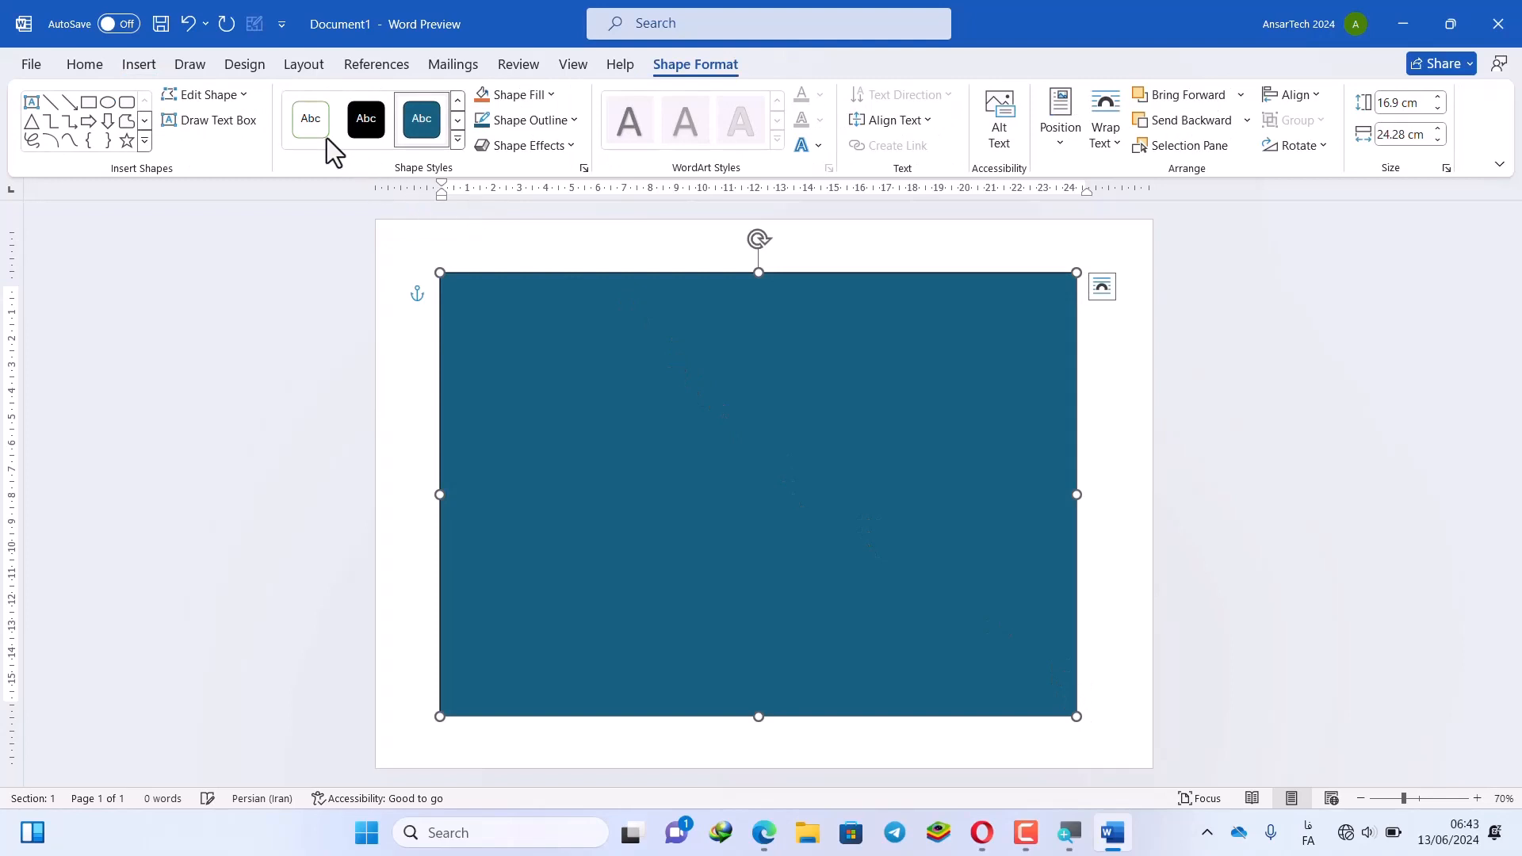
left_click(324, 130)
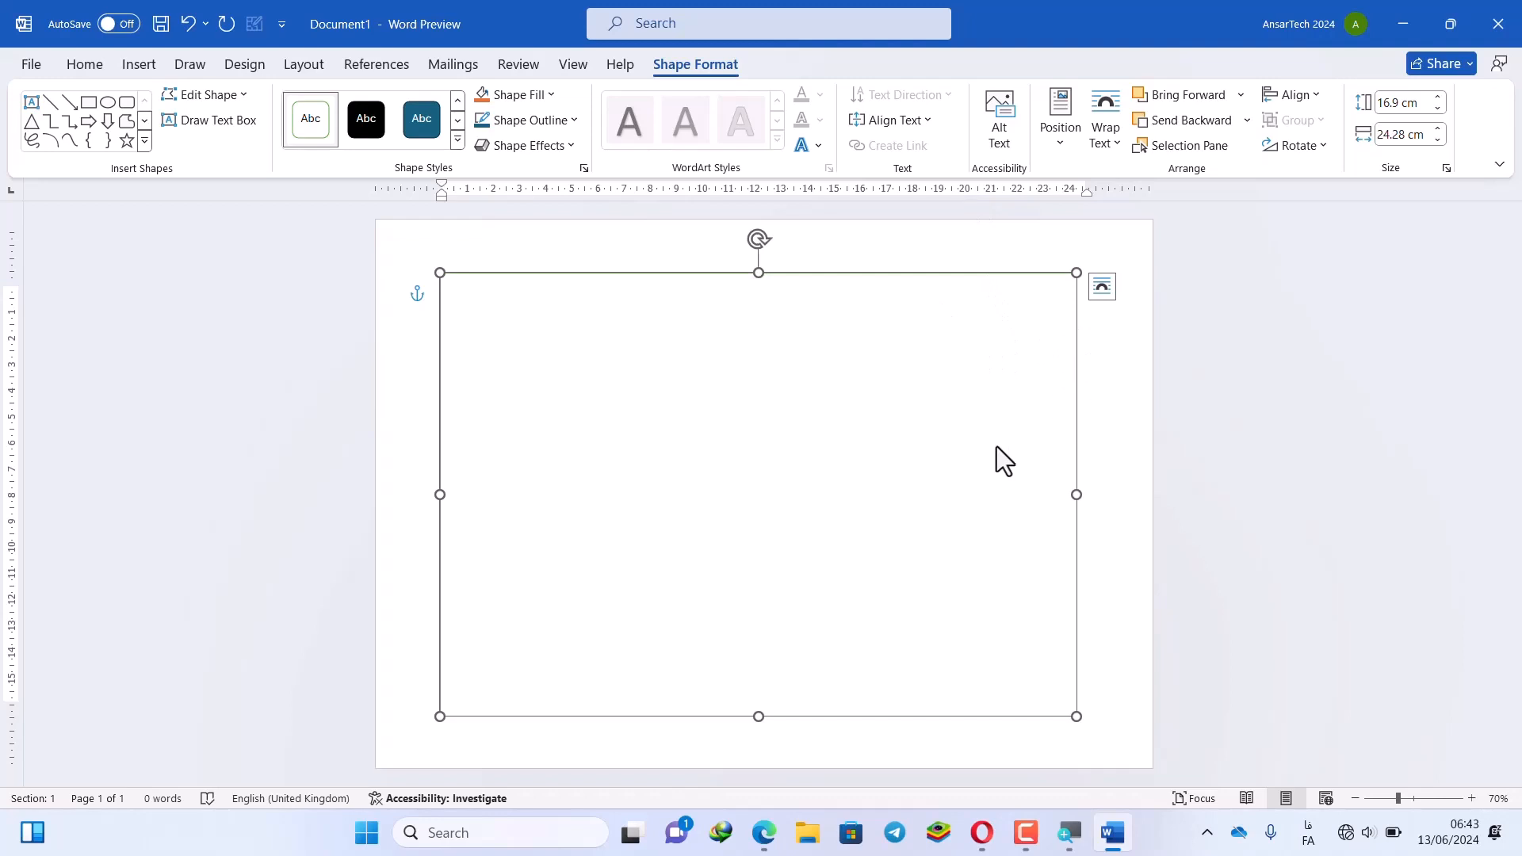
Type the Persian wedding invitation in the rectangle, leaving blank space inside the parentheses
left_click(937, 488)
type("از مقام")
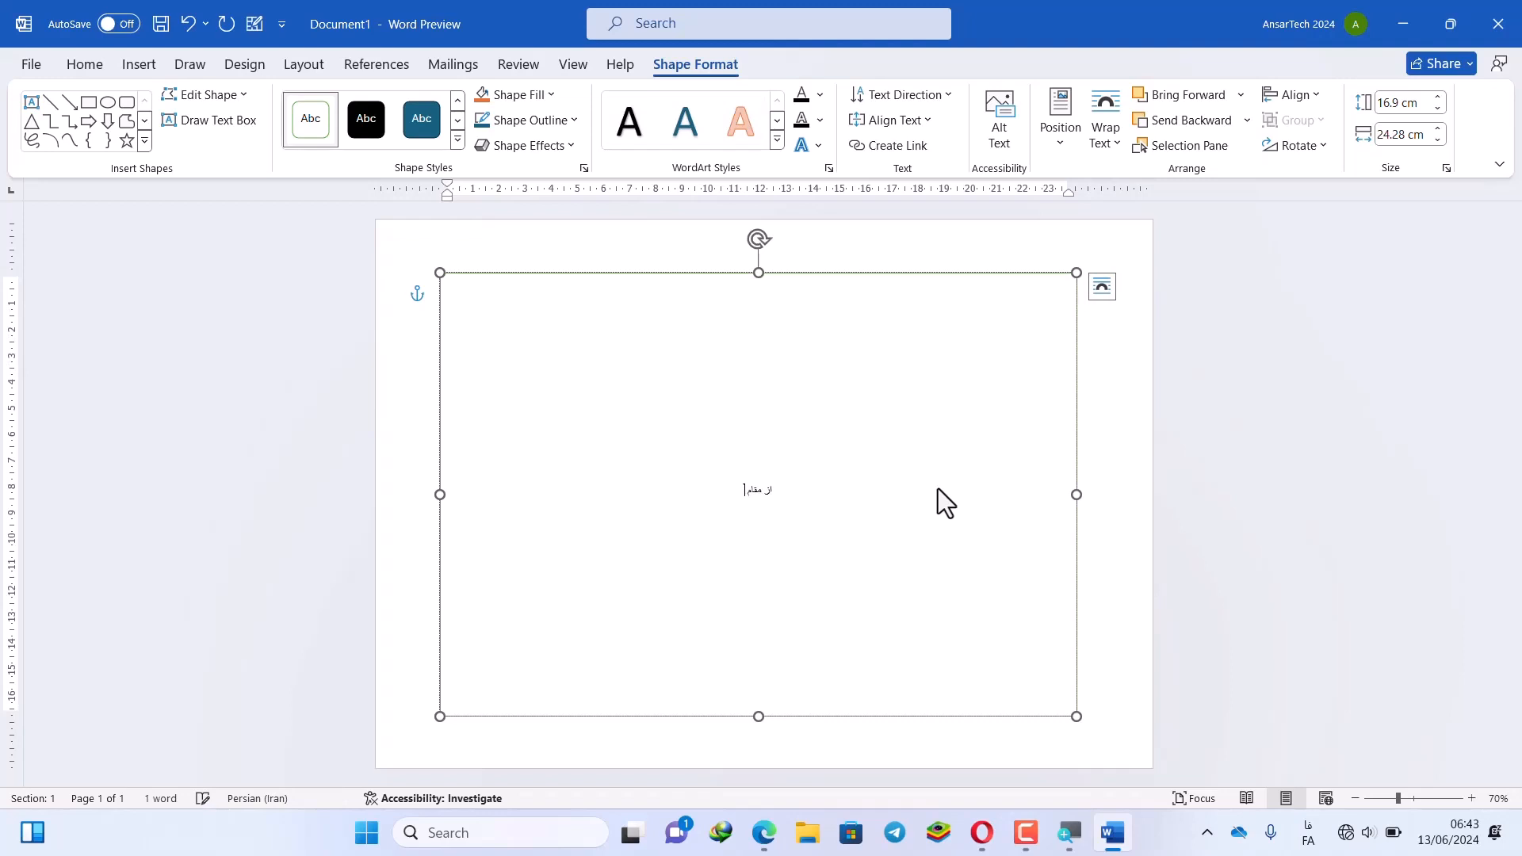
type(" محترم (")
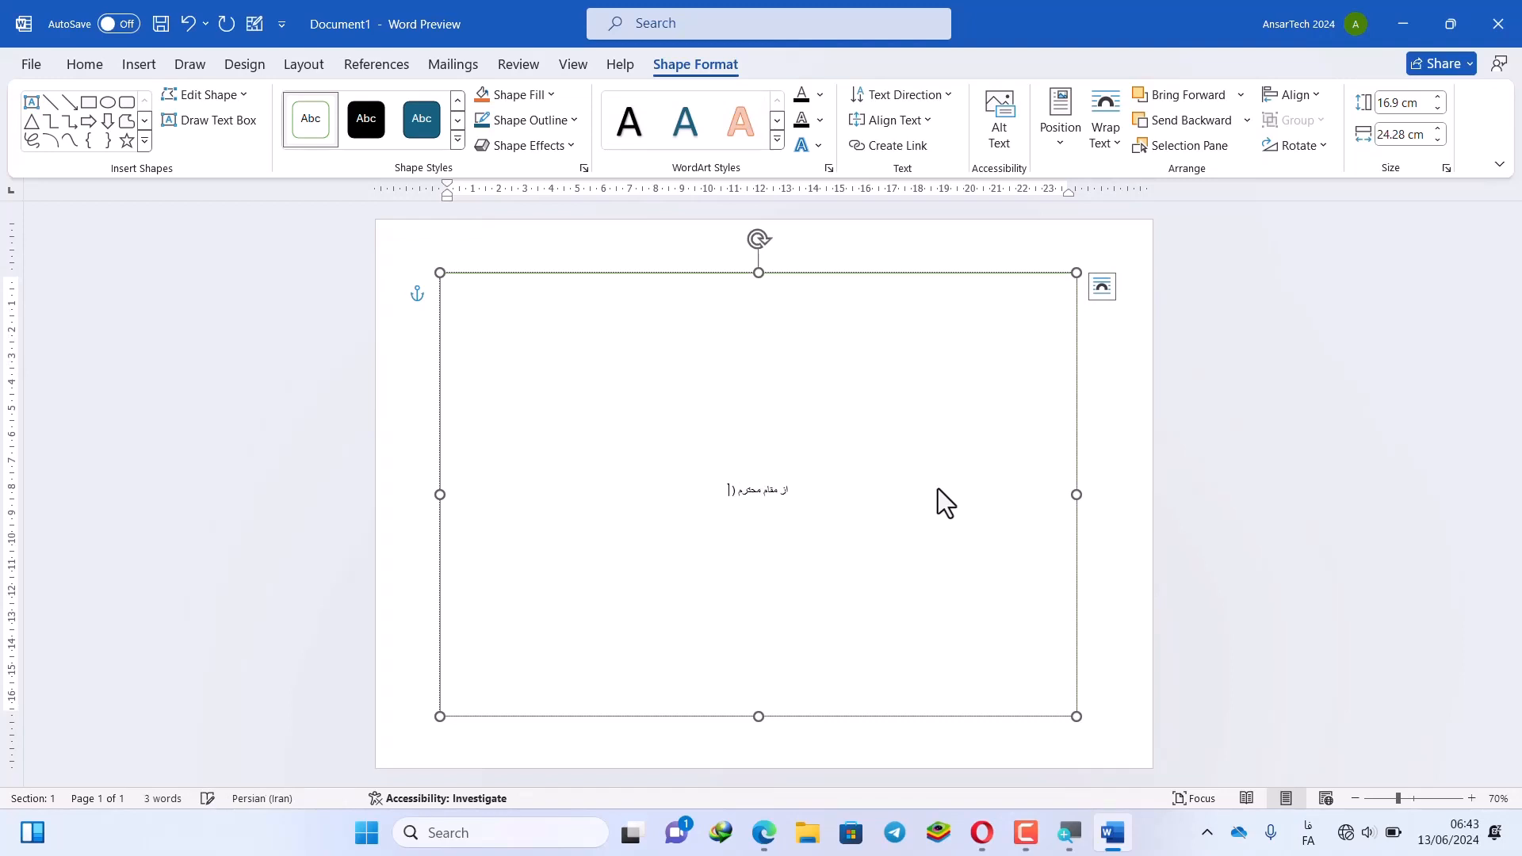
type("                  (")
type(" خواهشمندیم ت")
type("ا در خ")
type("ی")
type(" محترم")
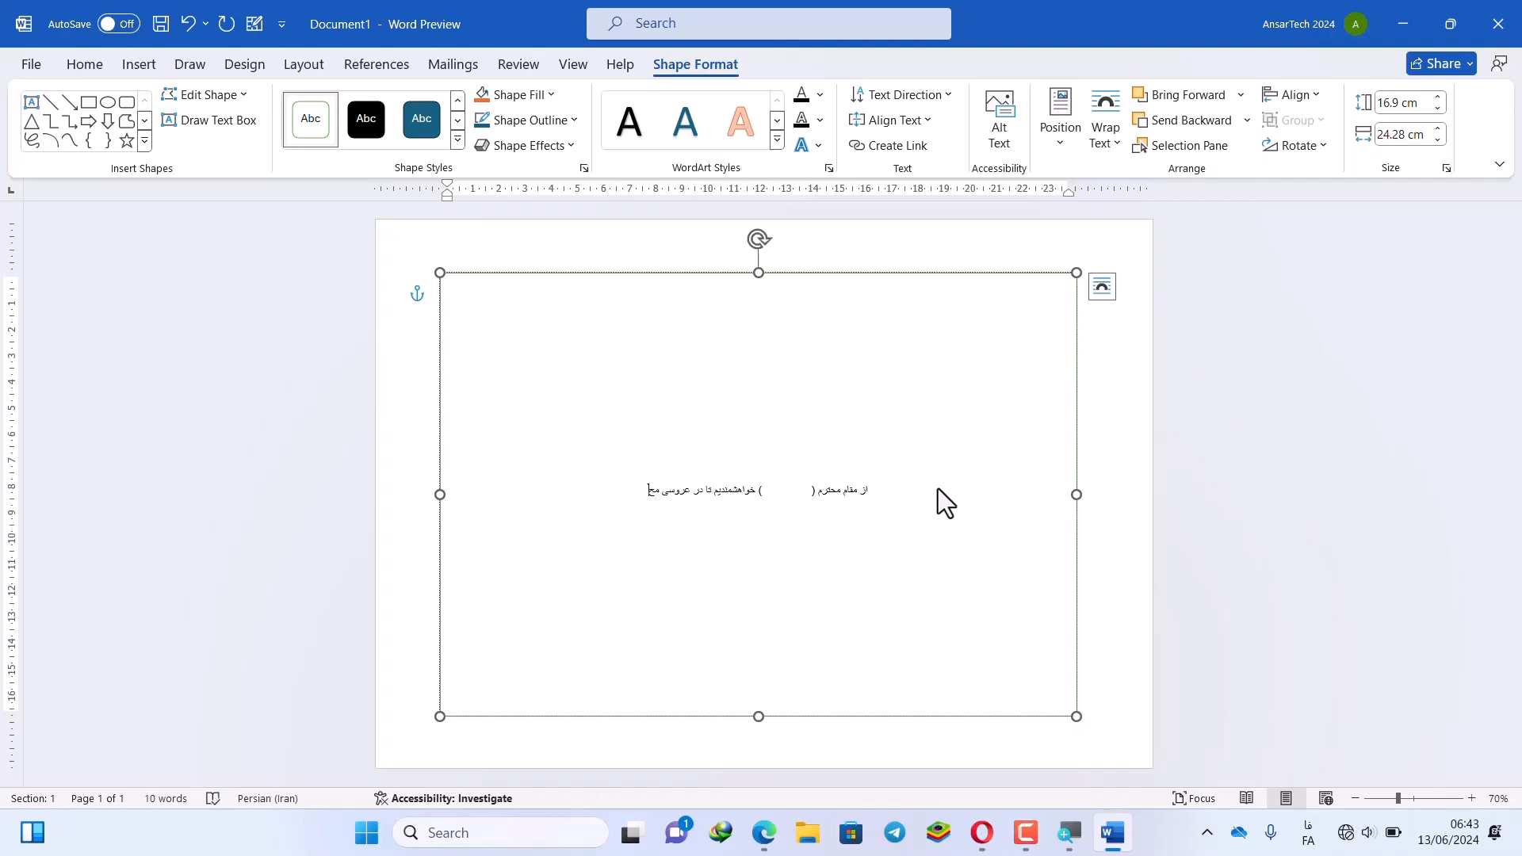
type(" محمد")
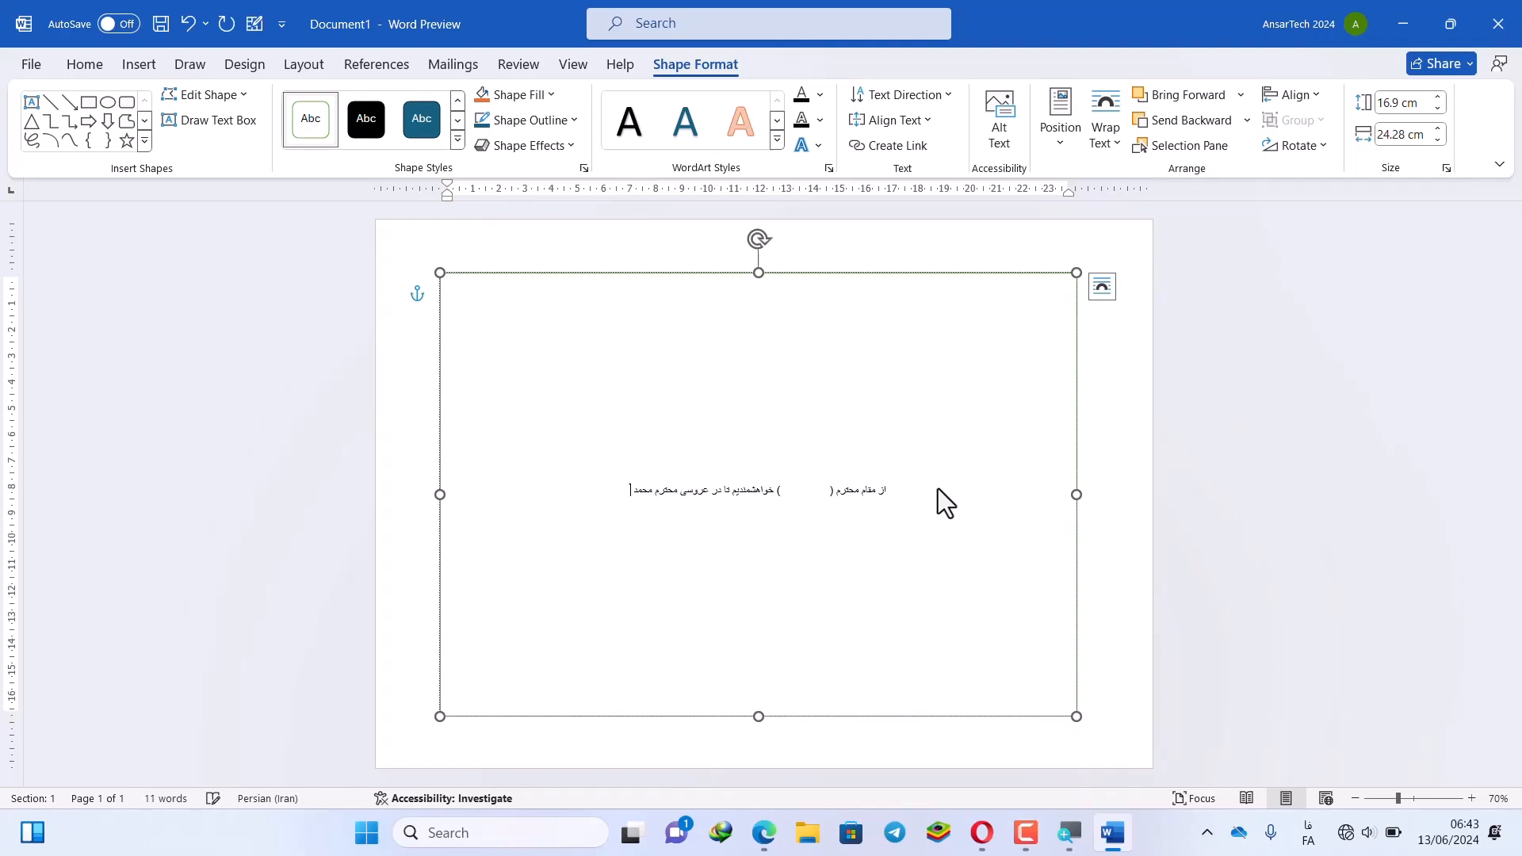
type(" زمان")
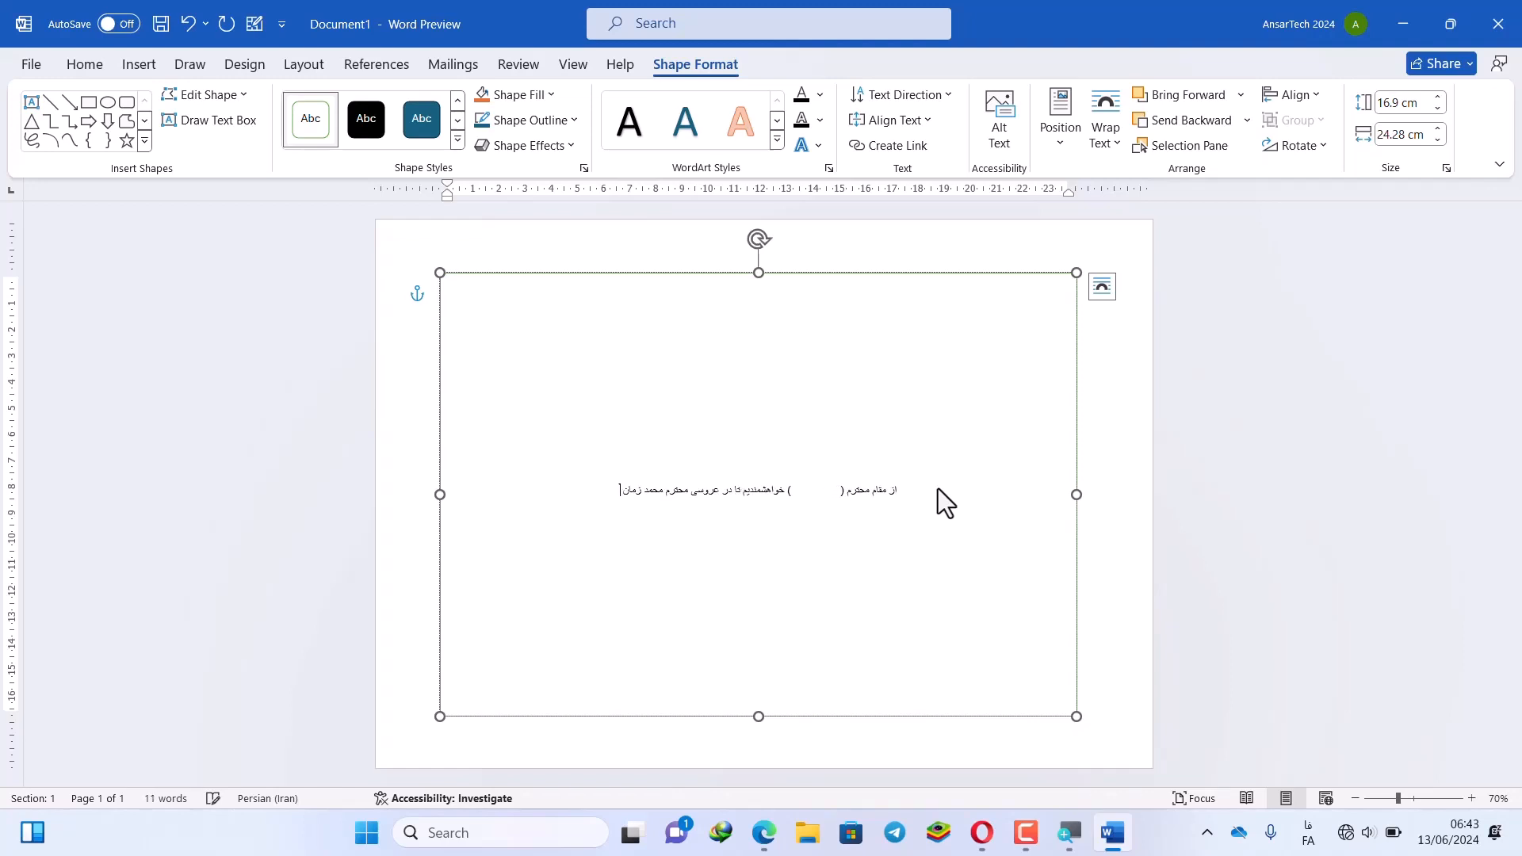
type(" تشریف")
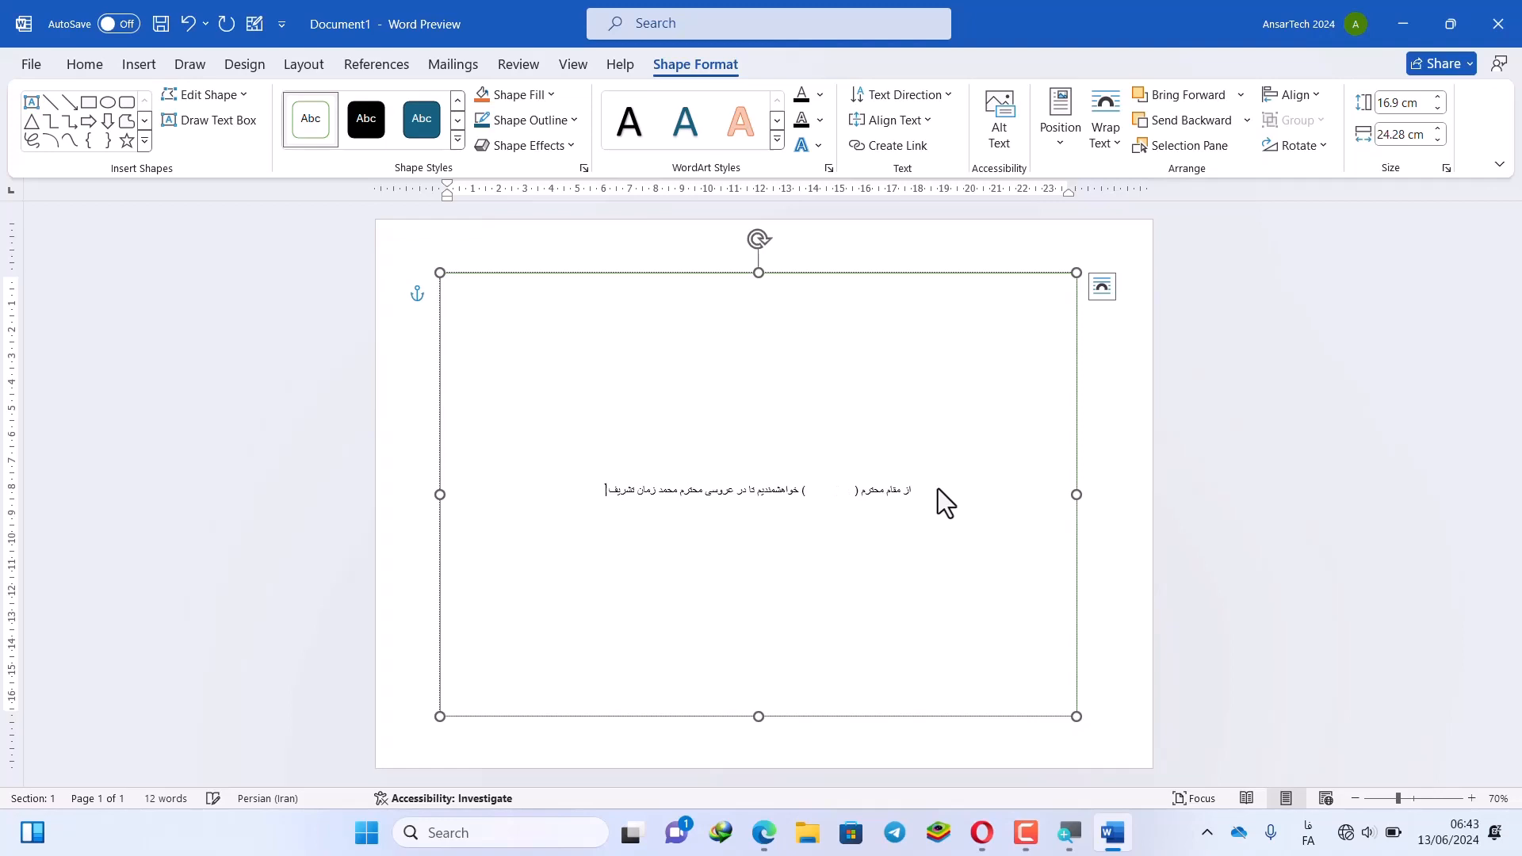
type(" آورده مح")
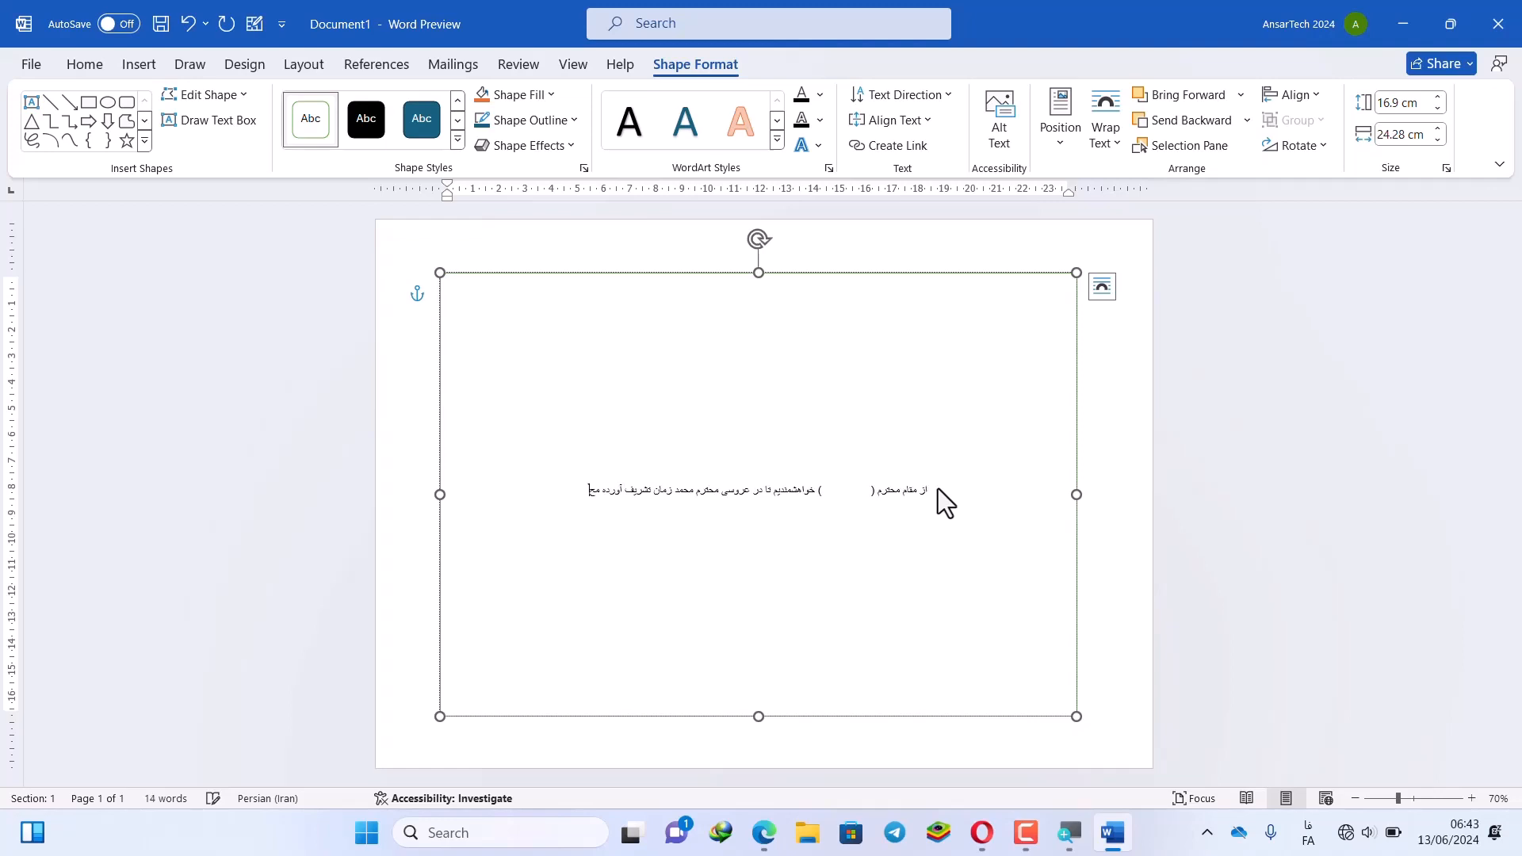
type("فل ایشان")
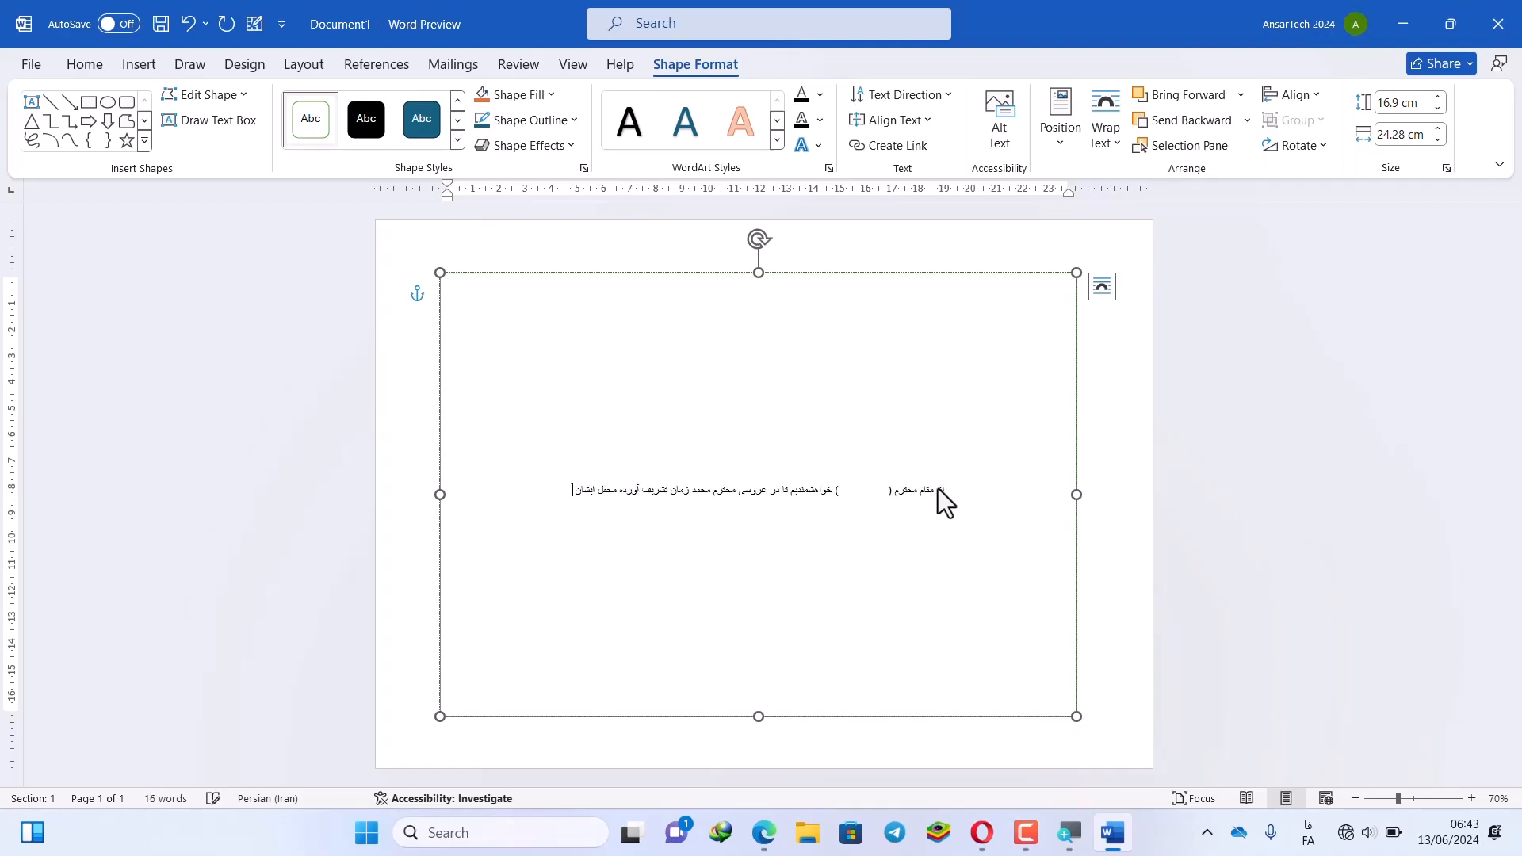
type(" را رنگین")
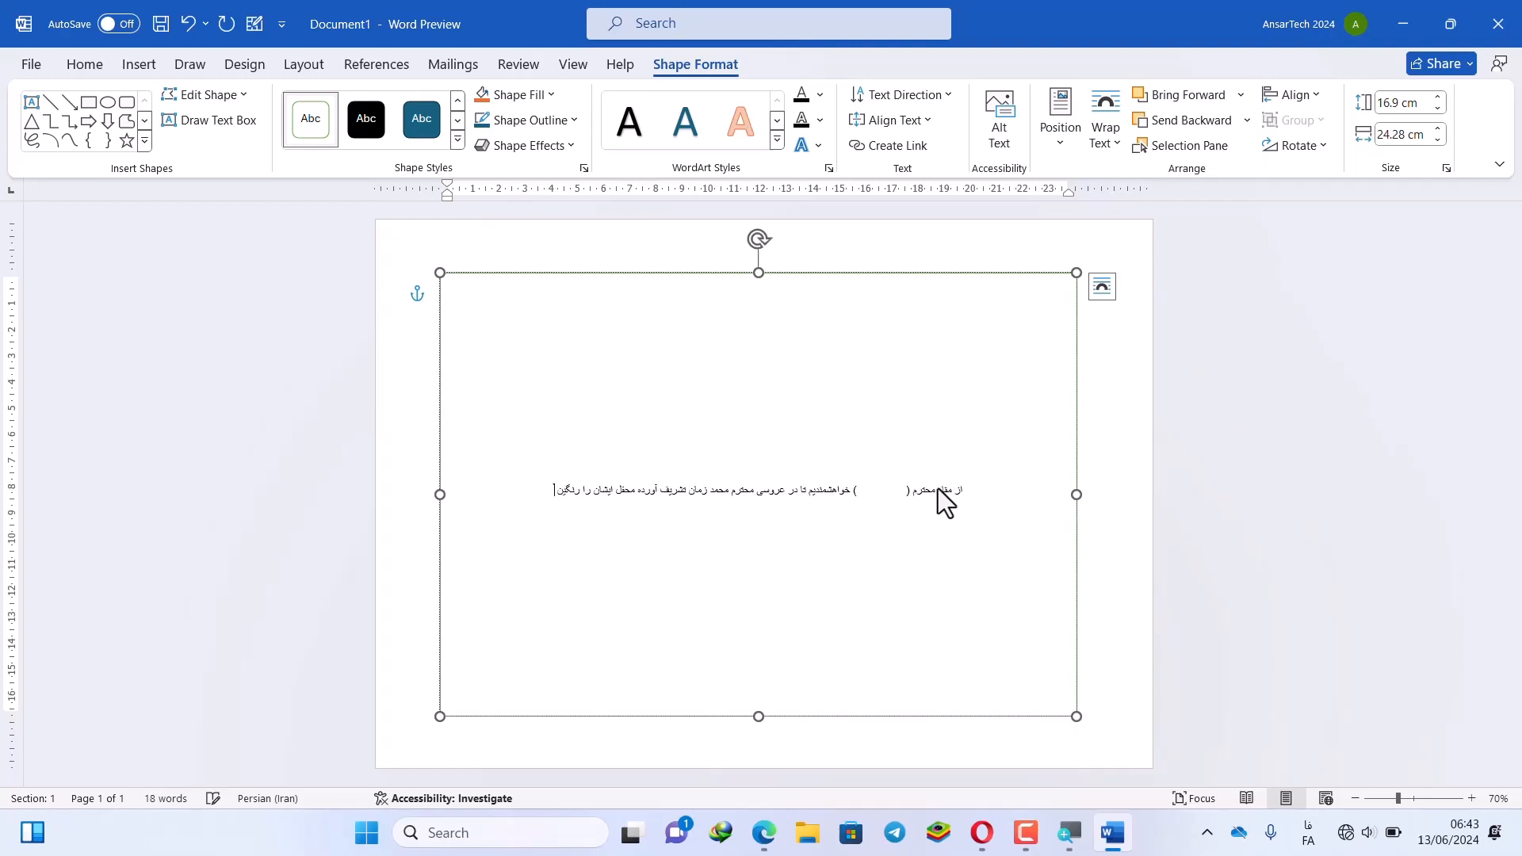
type(" سازند")
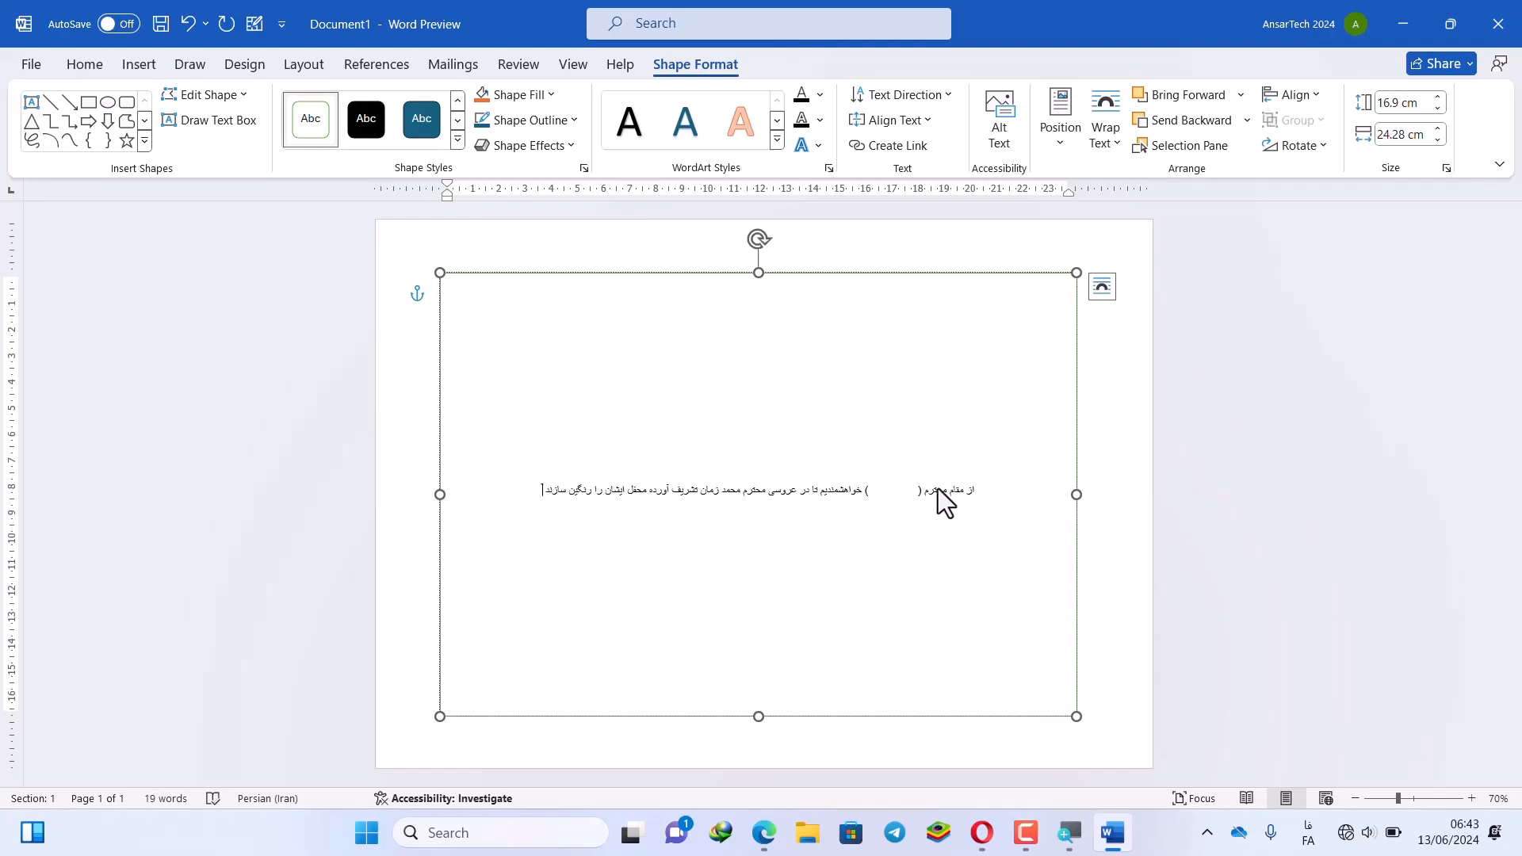
Enlarge all of the invitation text to 48 pt
key("ctrl+a")
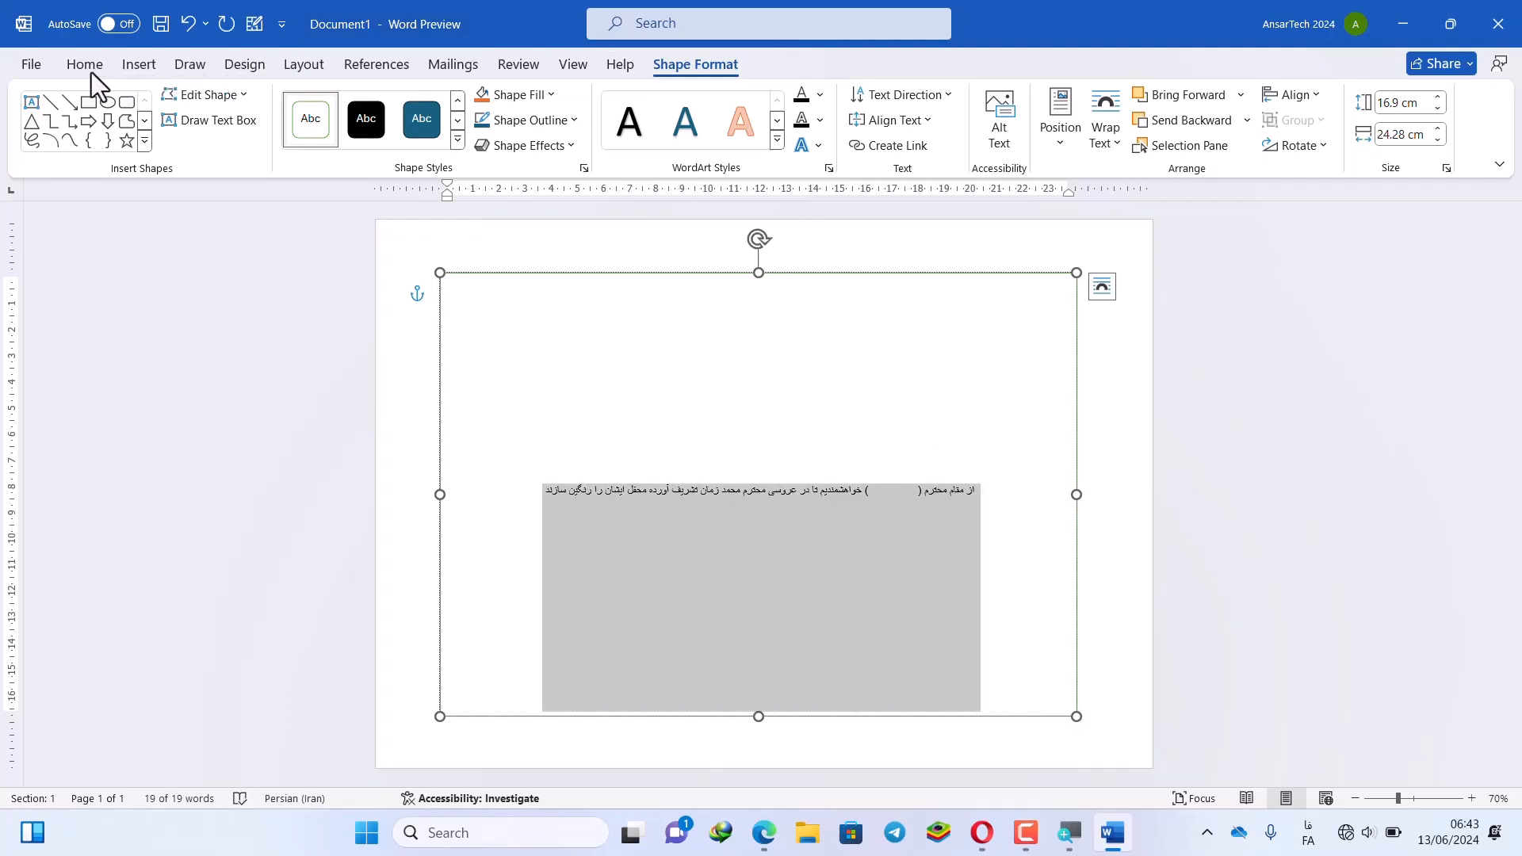
left_click(90, 69)
left_click(283, 104)
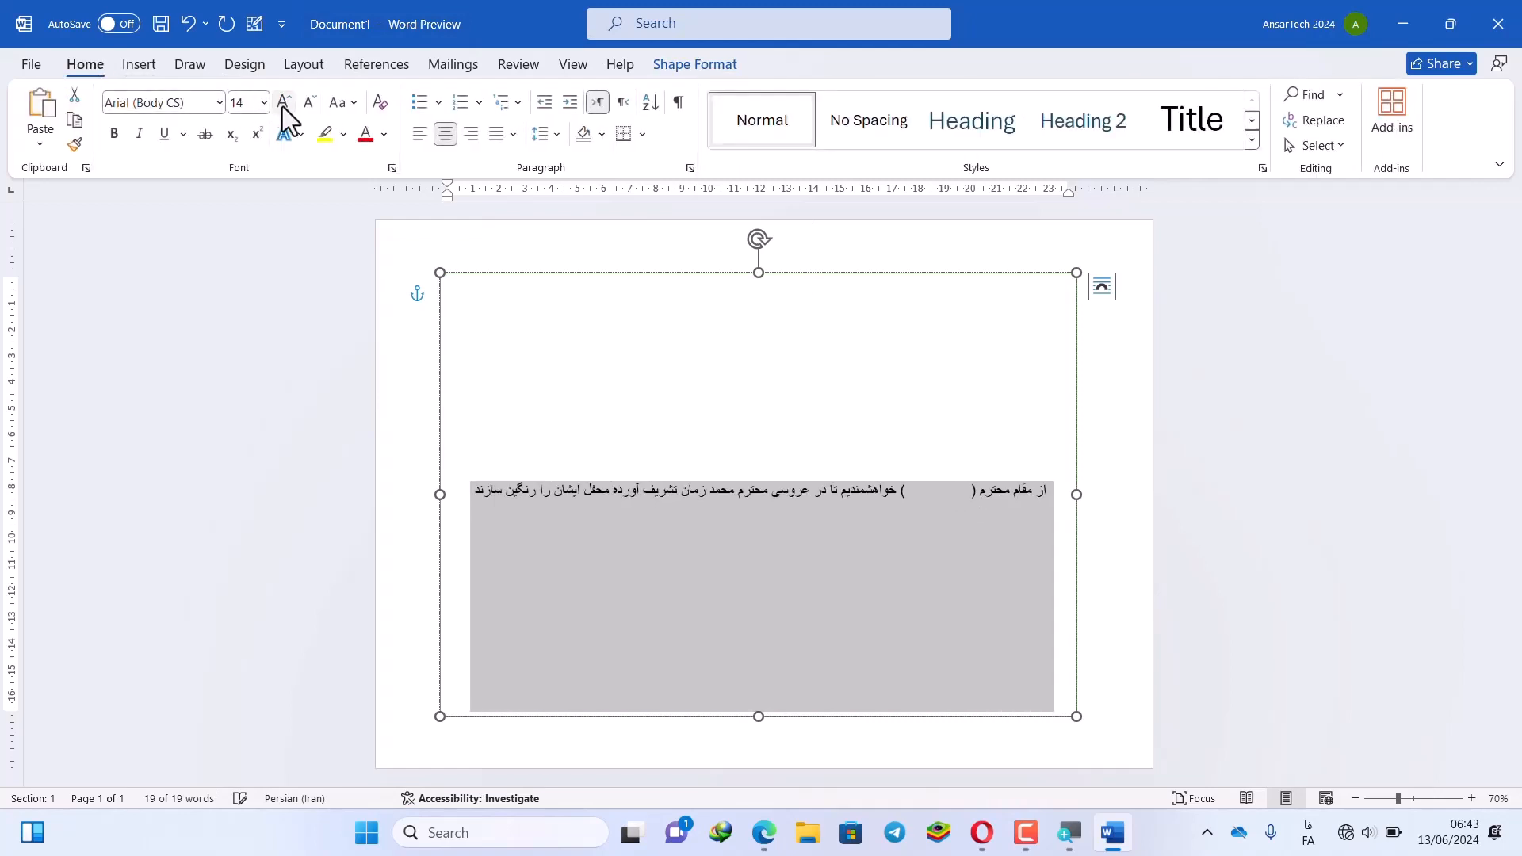
left_click(283, 104)
left_click(283, 105)
left_click(283, 105)
left_click(284, 105)
left_click(283, 104)
left_click(283, 105)
left_click(283, 105)
left_click(283, 104)
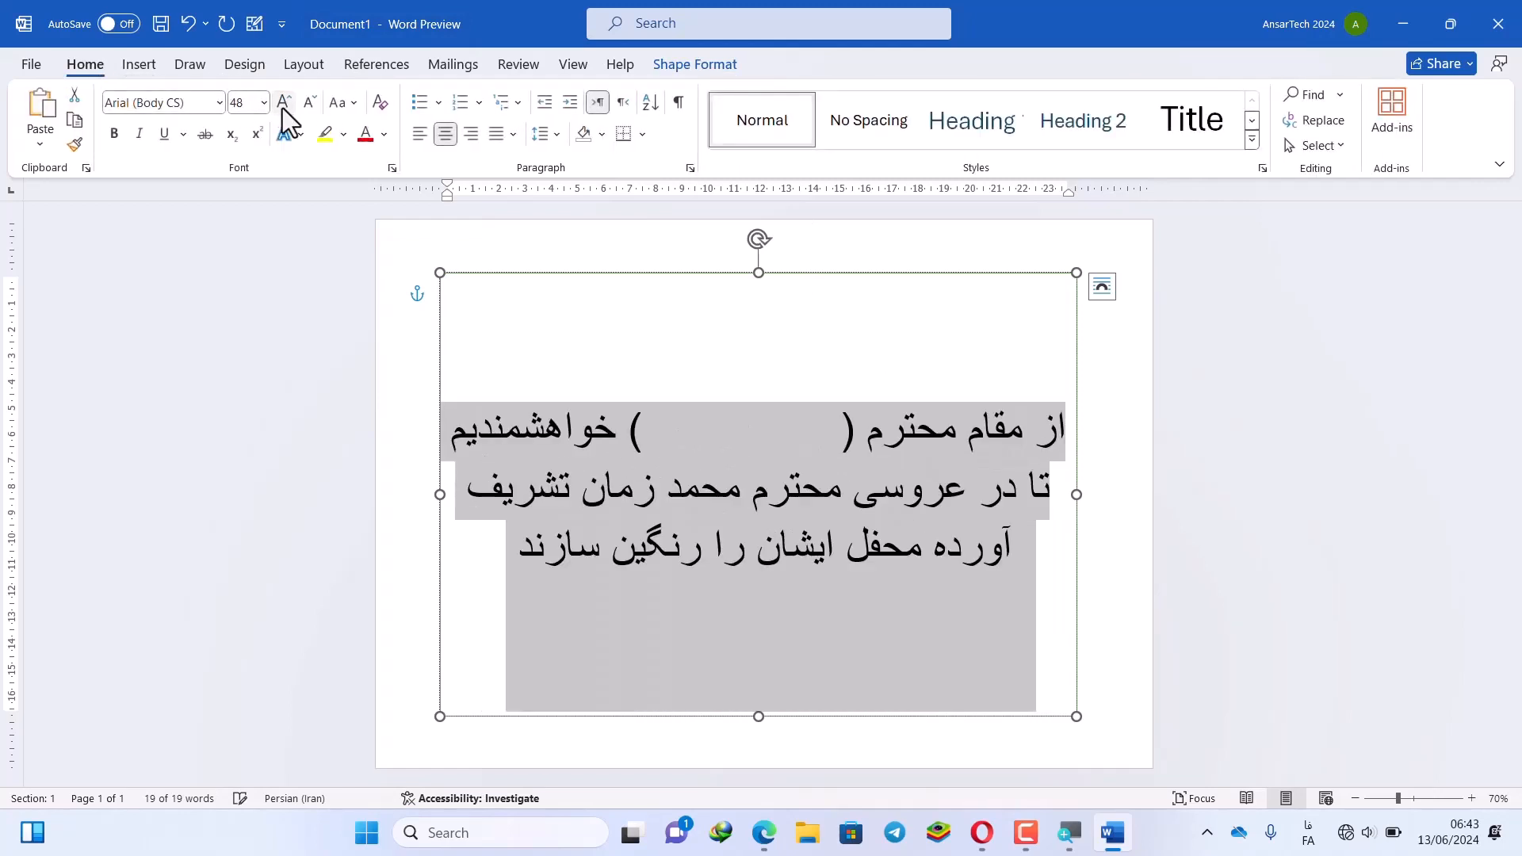
Select the blank gap between the parentheses where the name will go
left_click(489, 558)
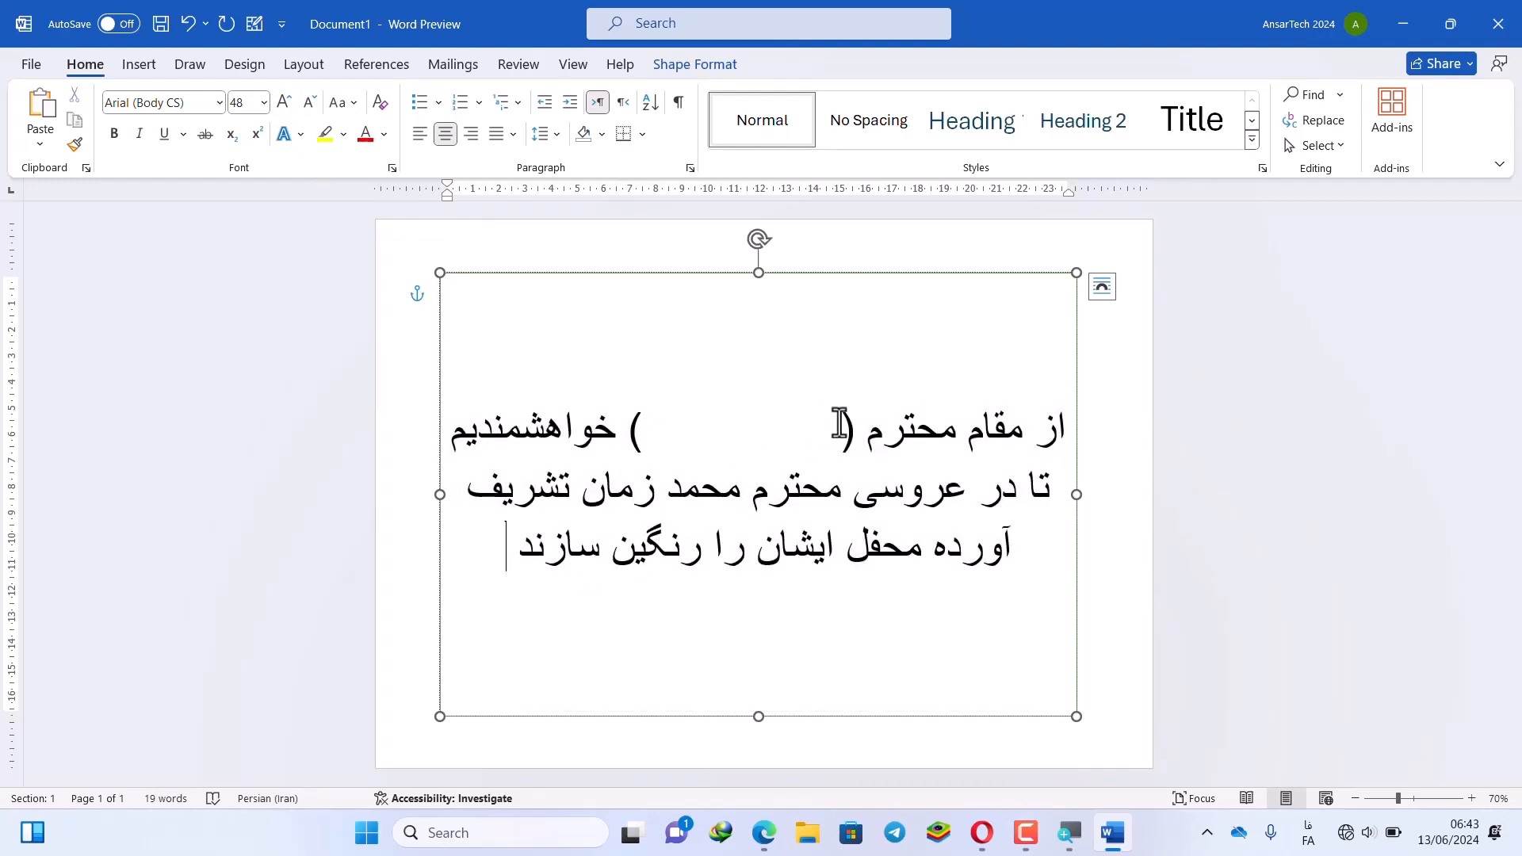
left_click_drag(839, 424, 637, 431)
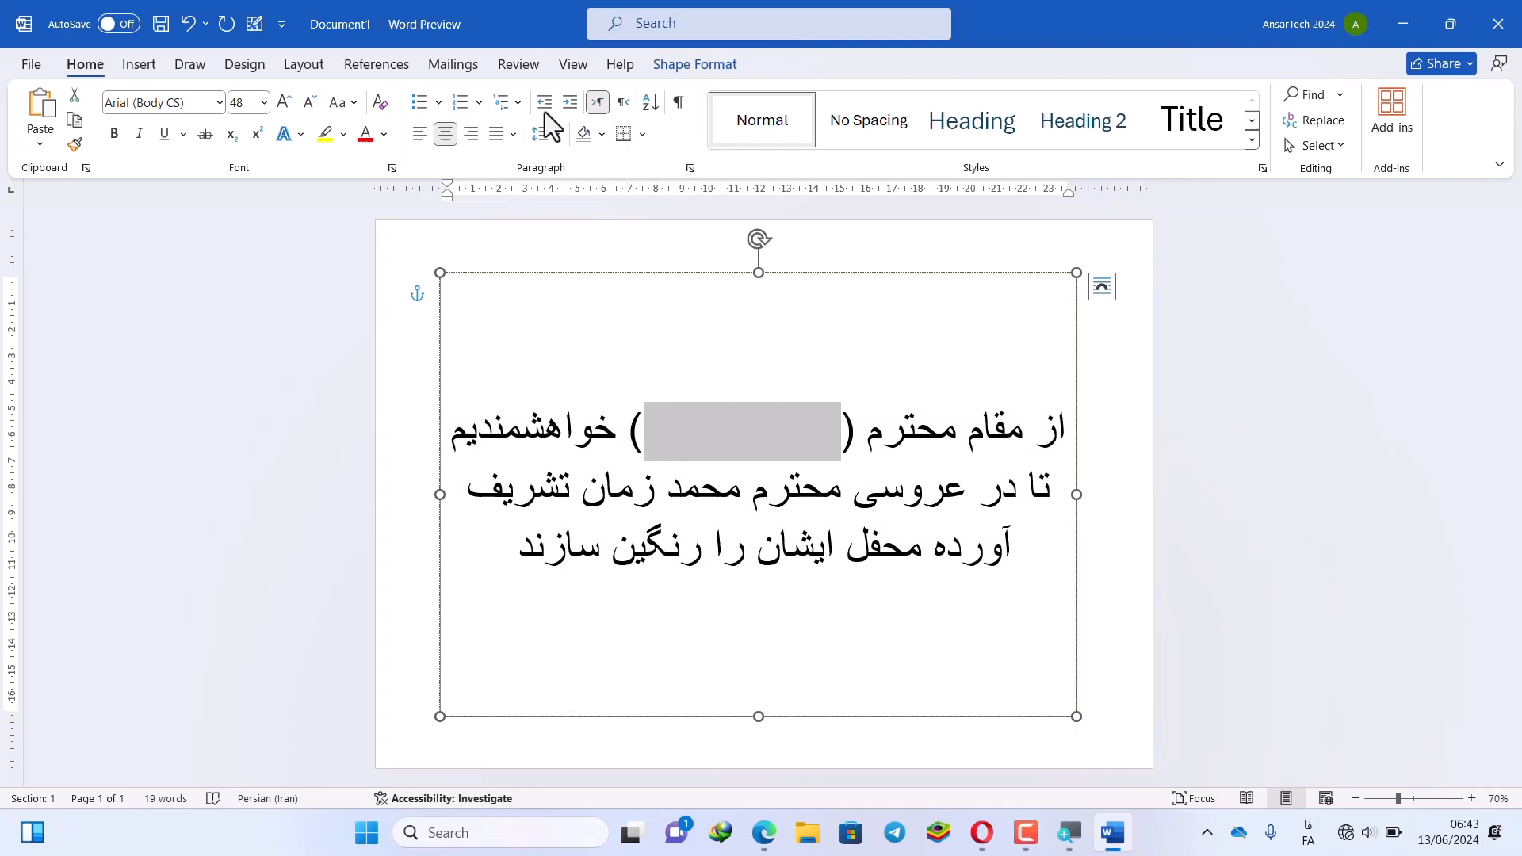
left_click(467, 67)
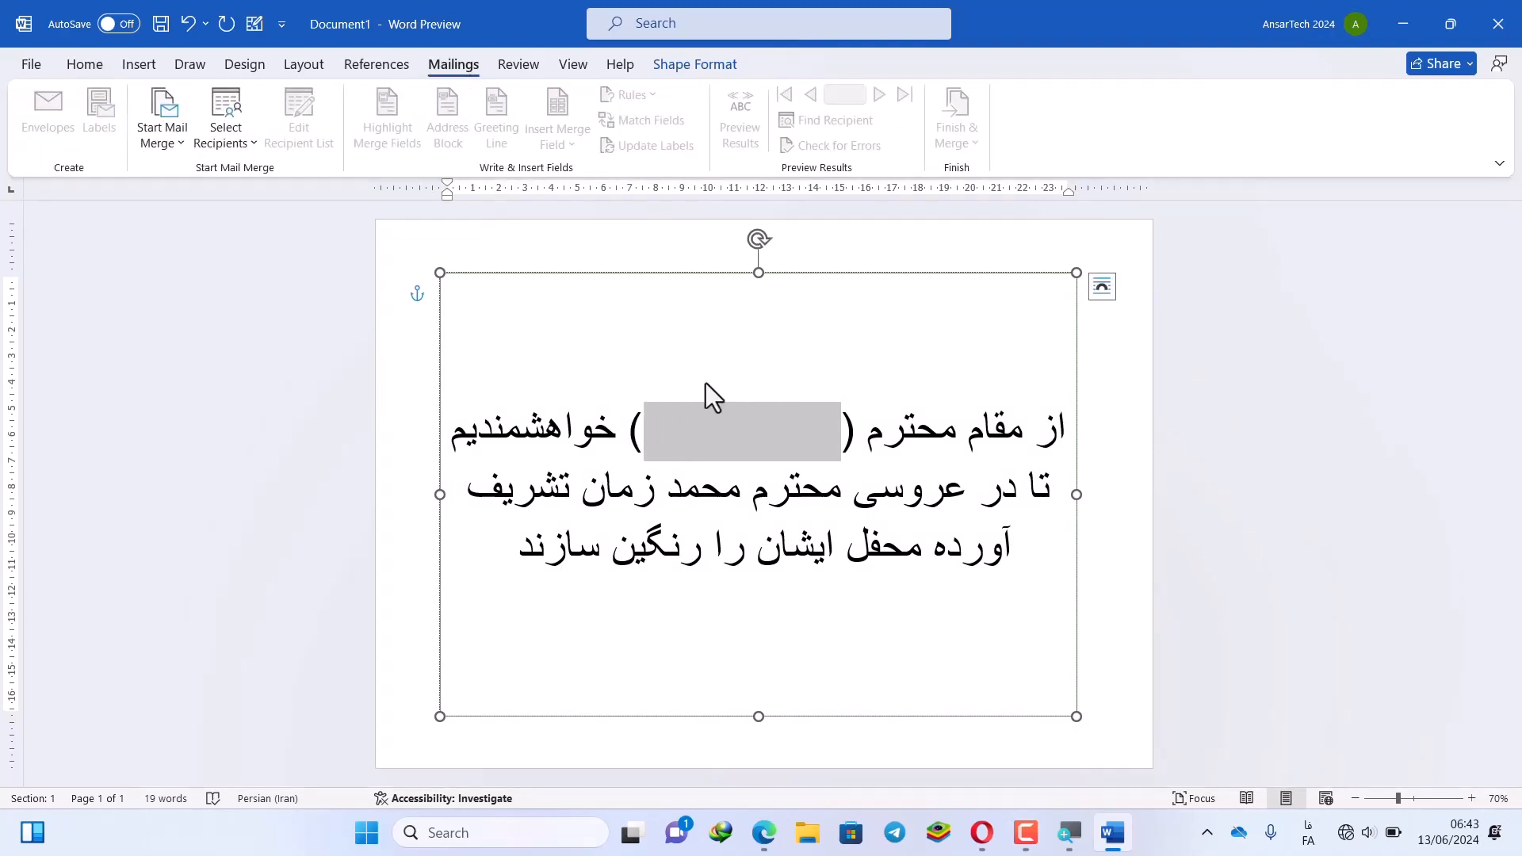
Start a new recipient list and enter the first guest's name
left_click(755, 449)
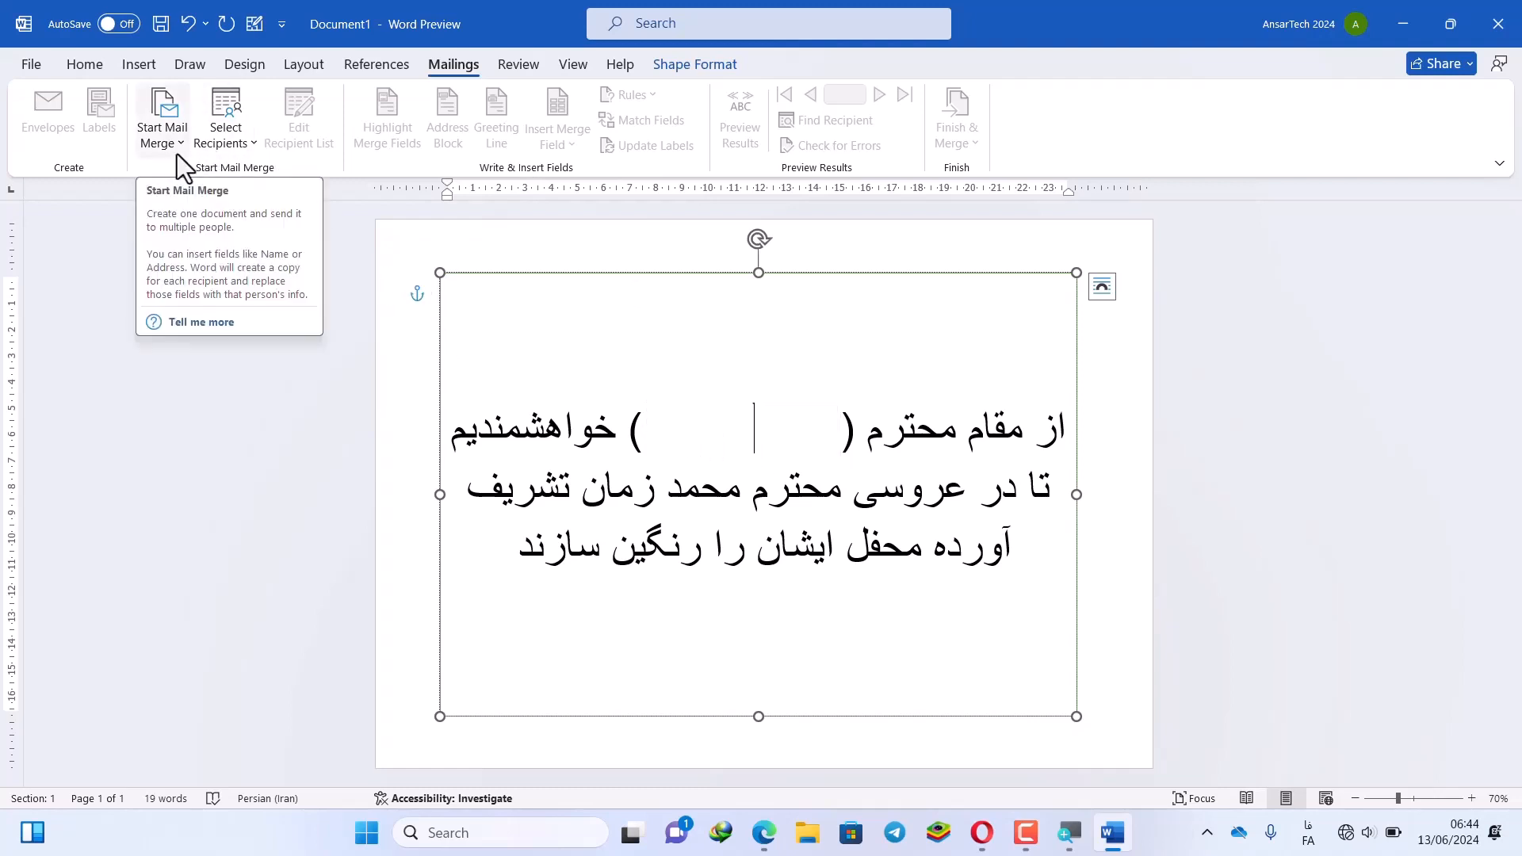
left_click(250, 148)
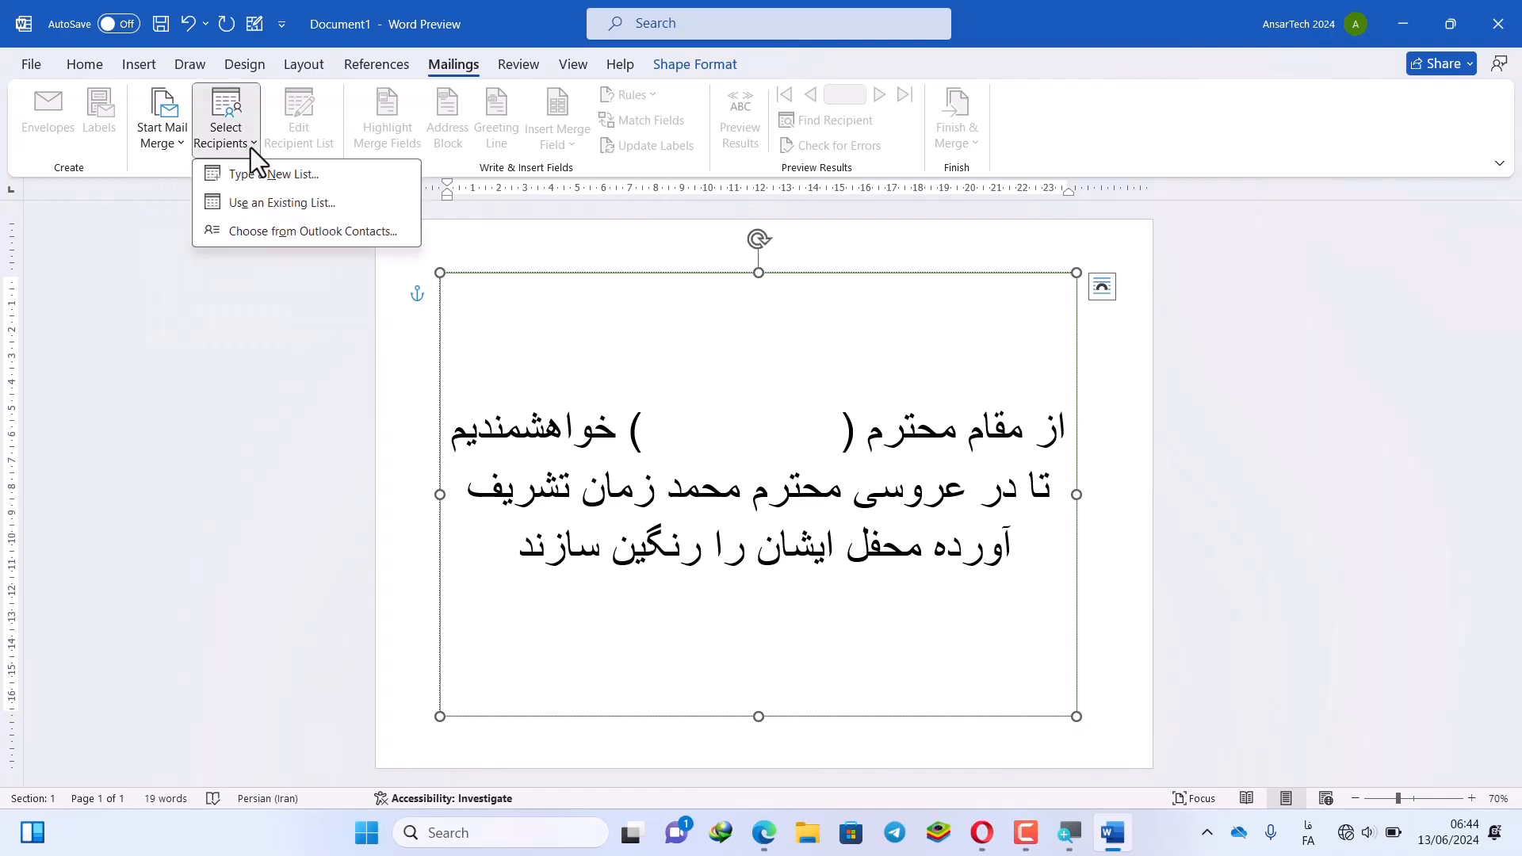
left_click(254, 175)
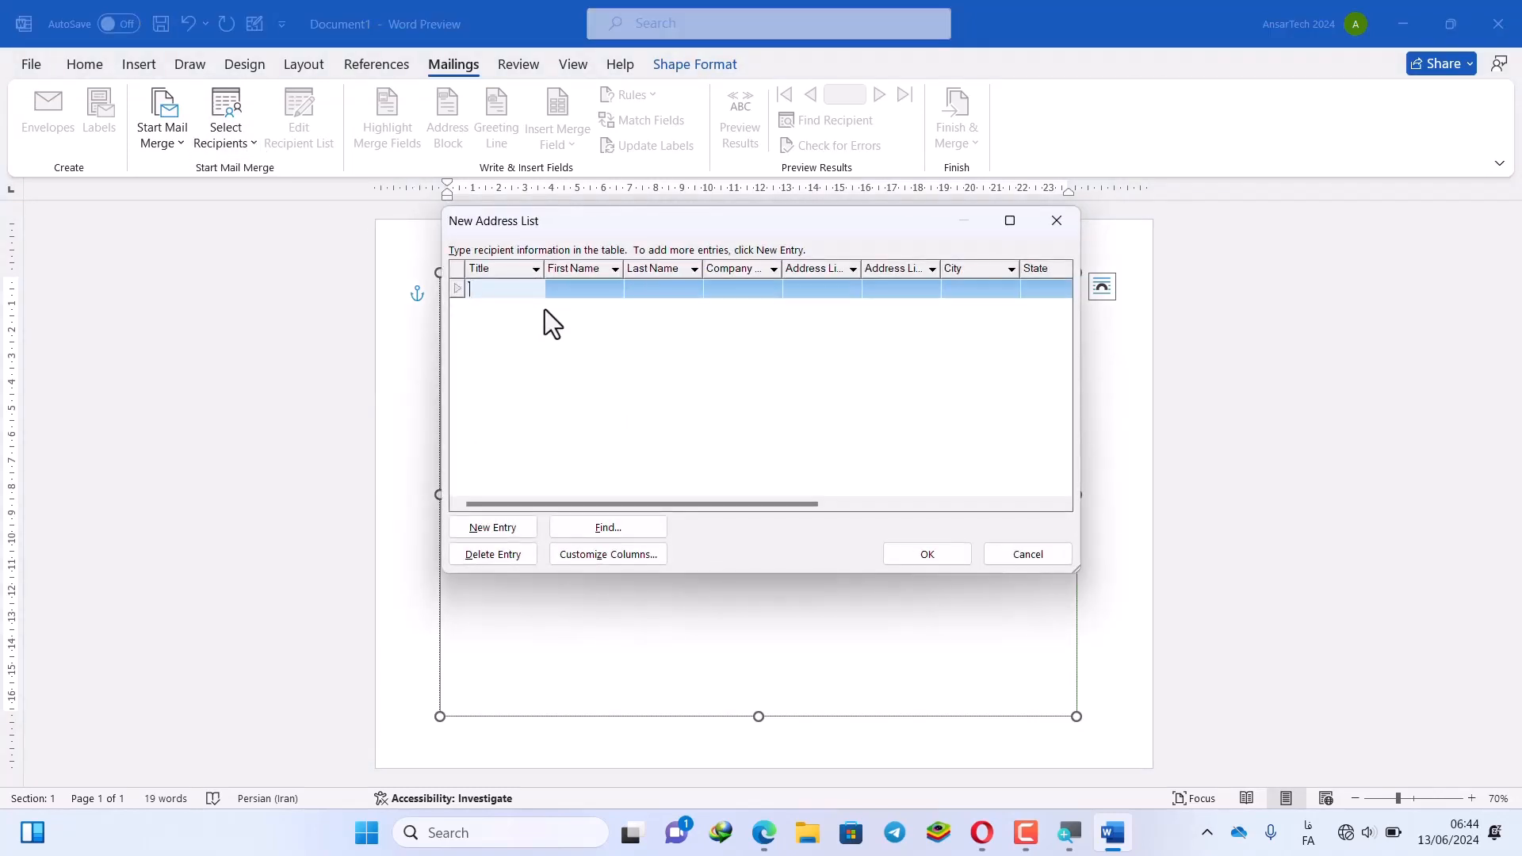
type("اسلام")
key("Tab")
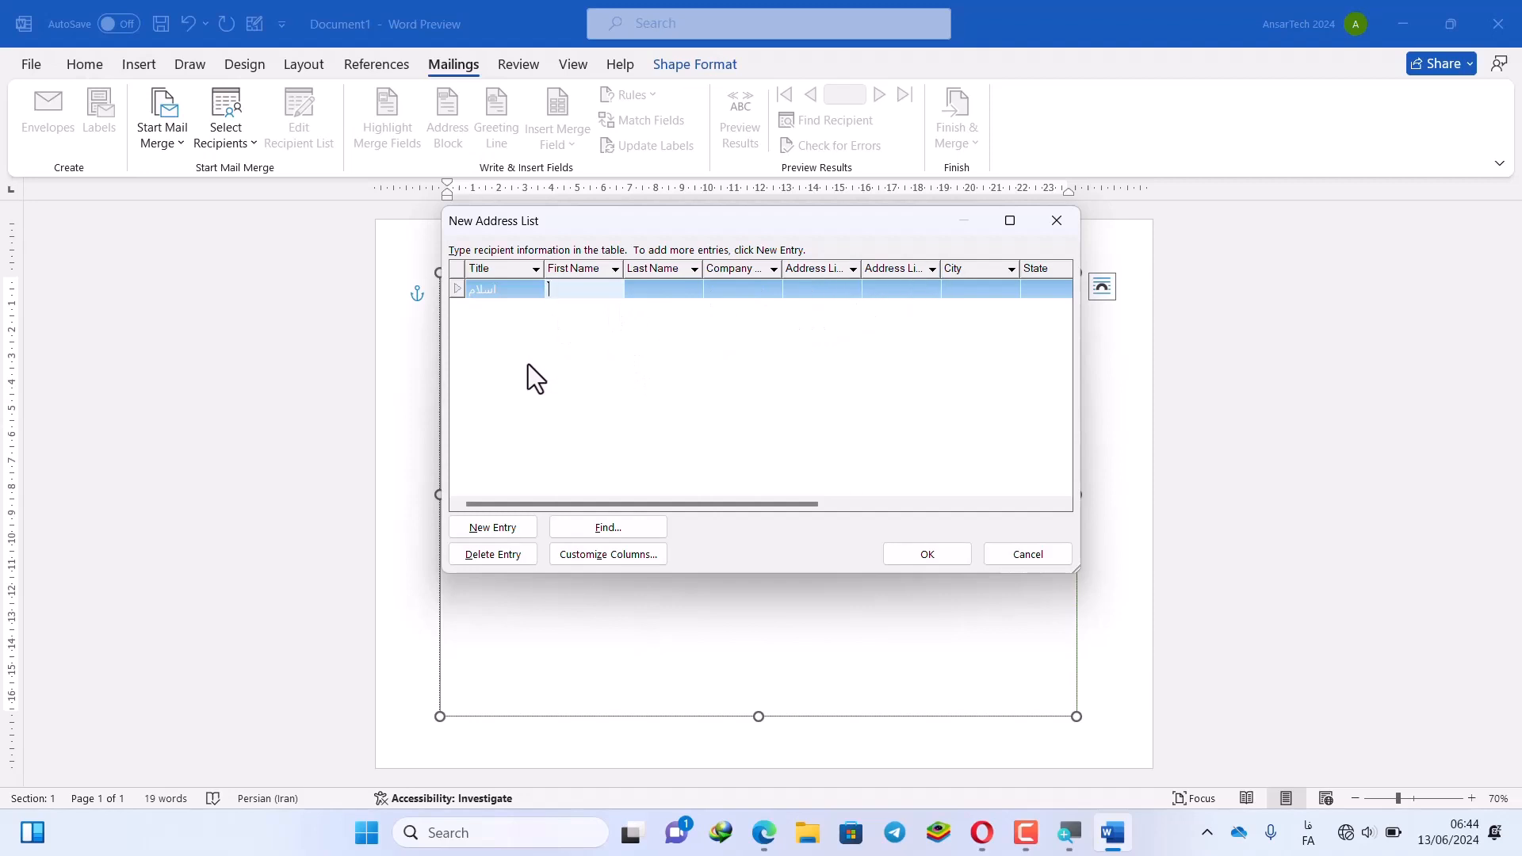
left_click(518, 294)
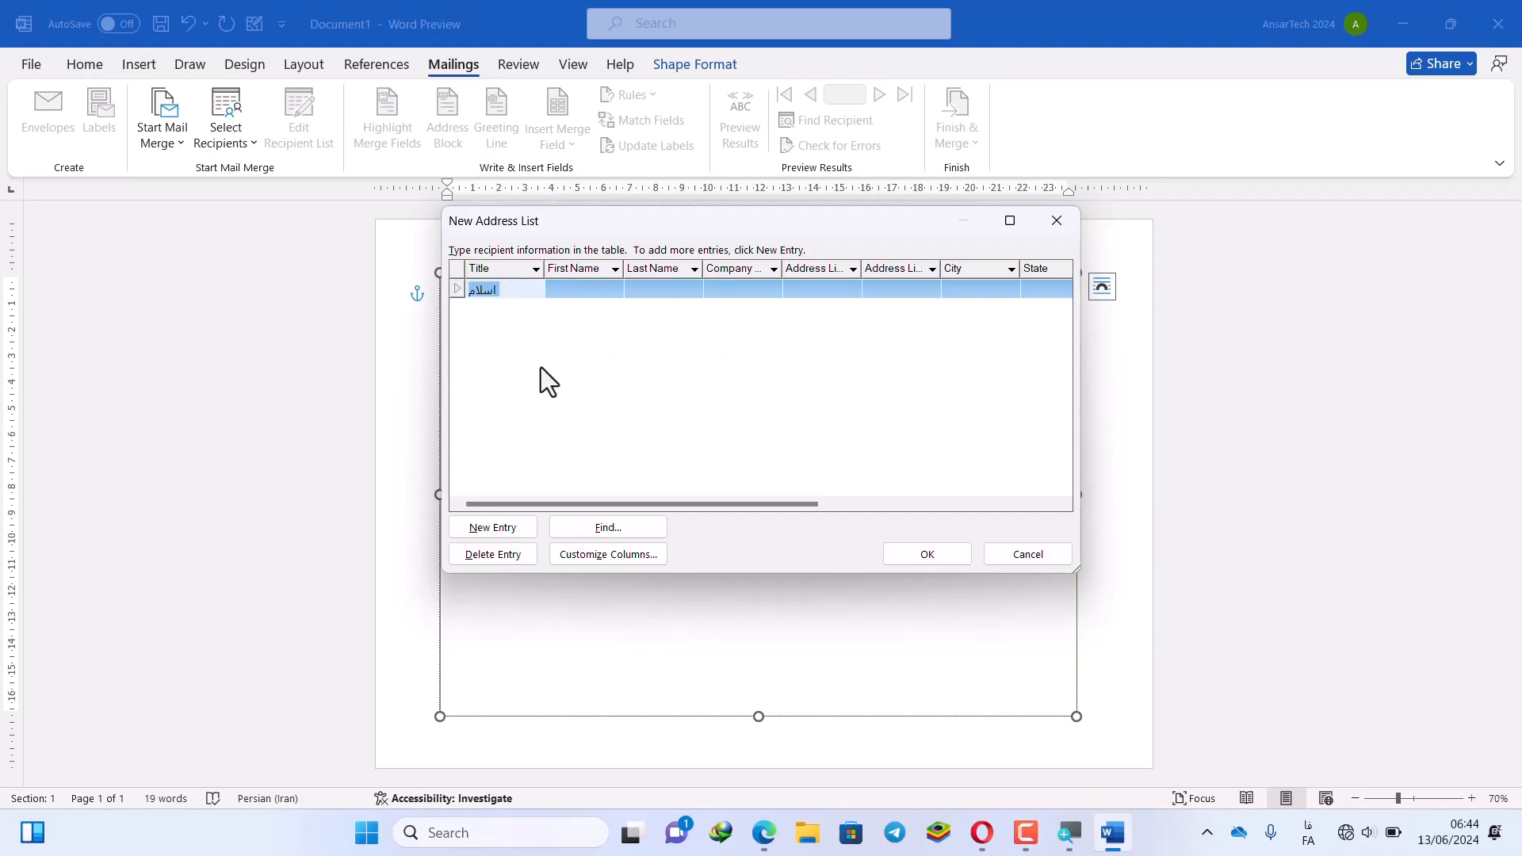
Add four more recipient rows, each with a guest's name
left_click(512, 531)
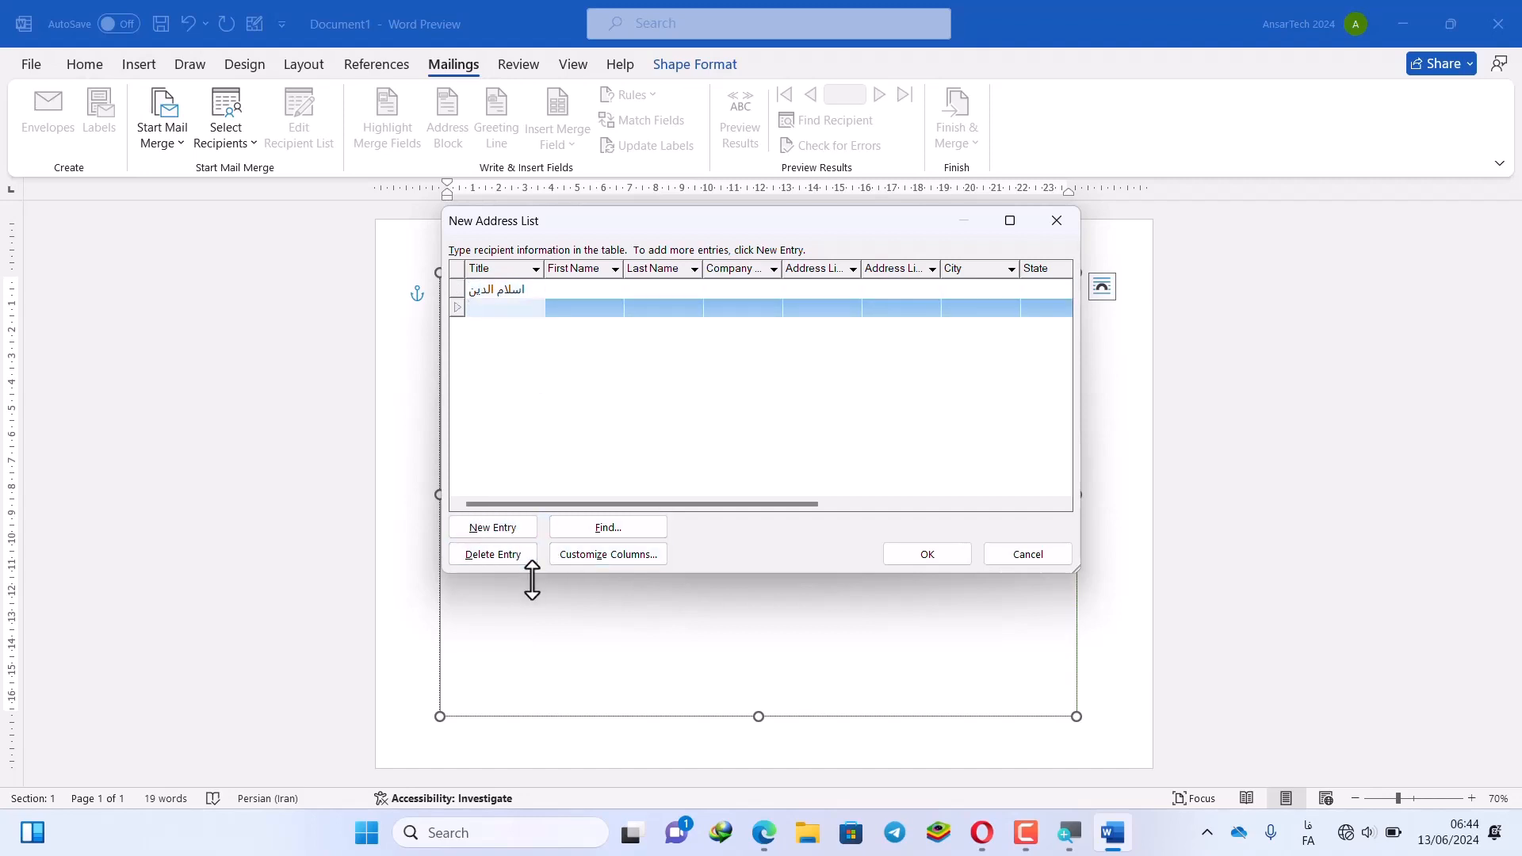
type("اود")
left_click(512, 531)
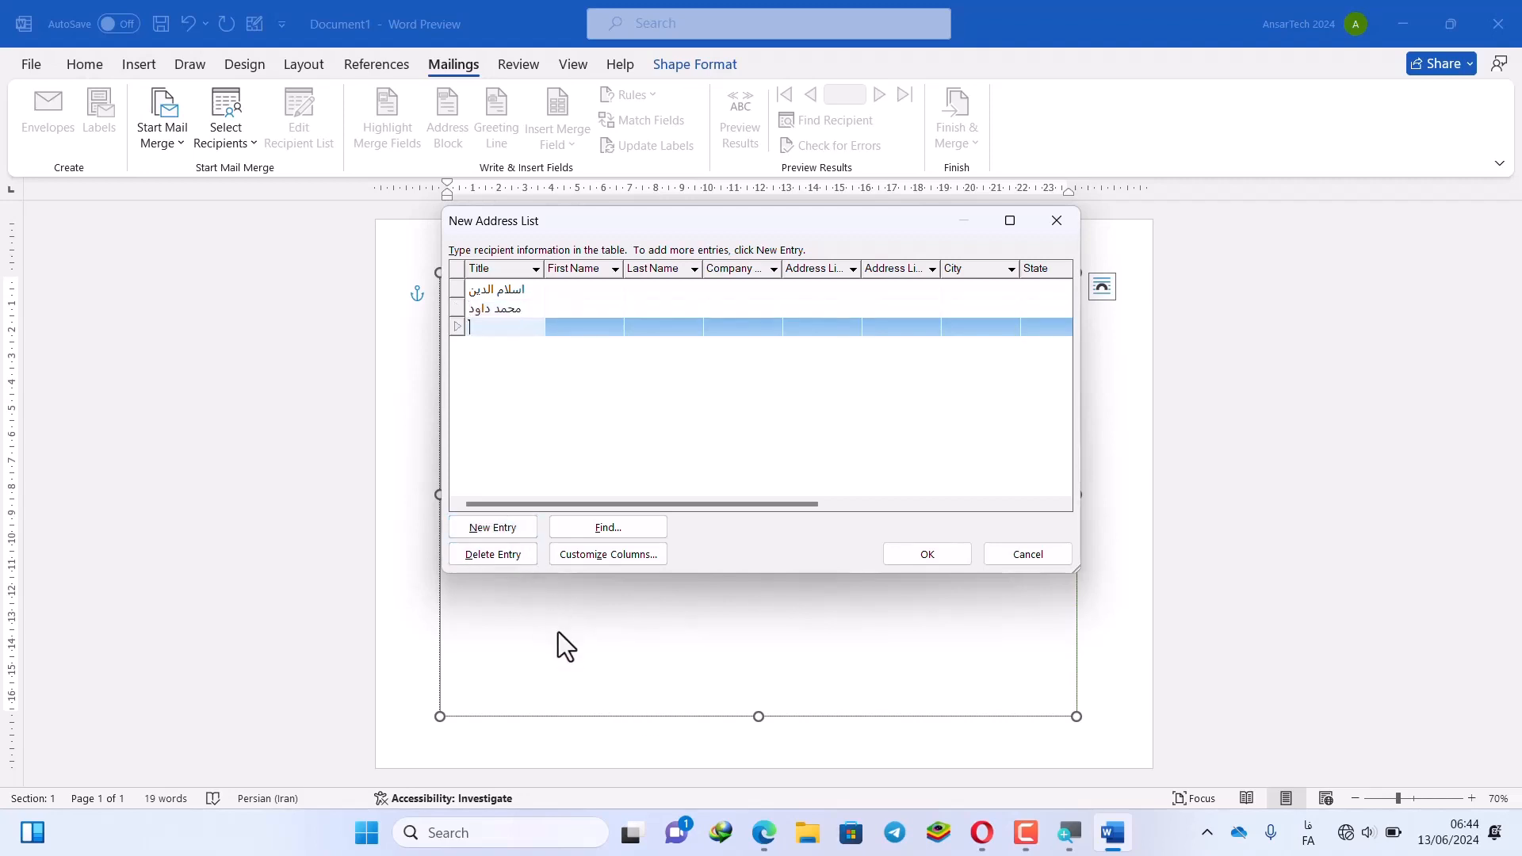
left_click(499, 529)
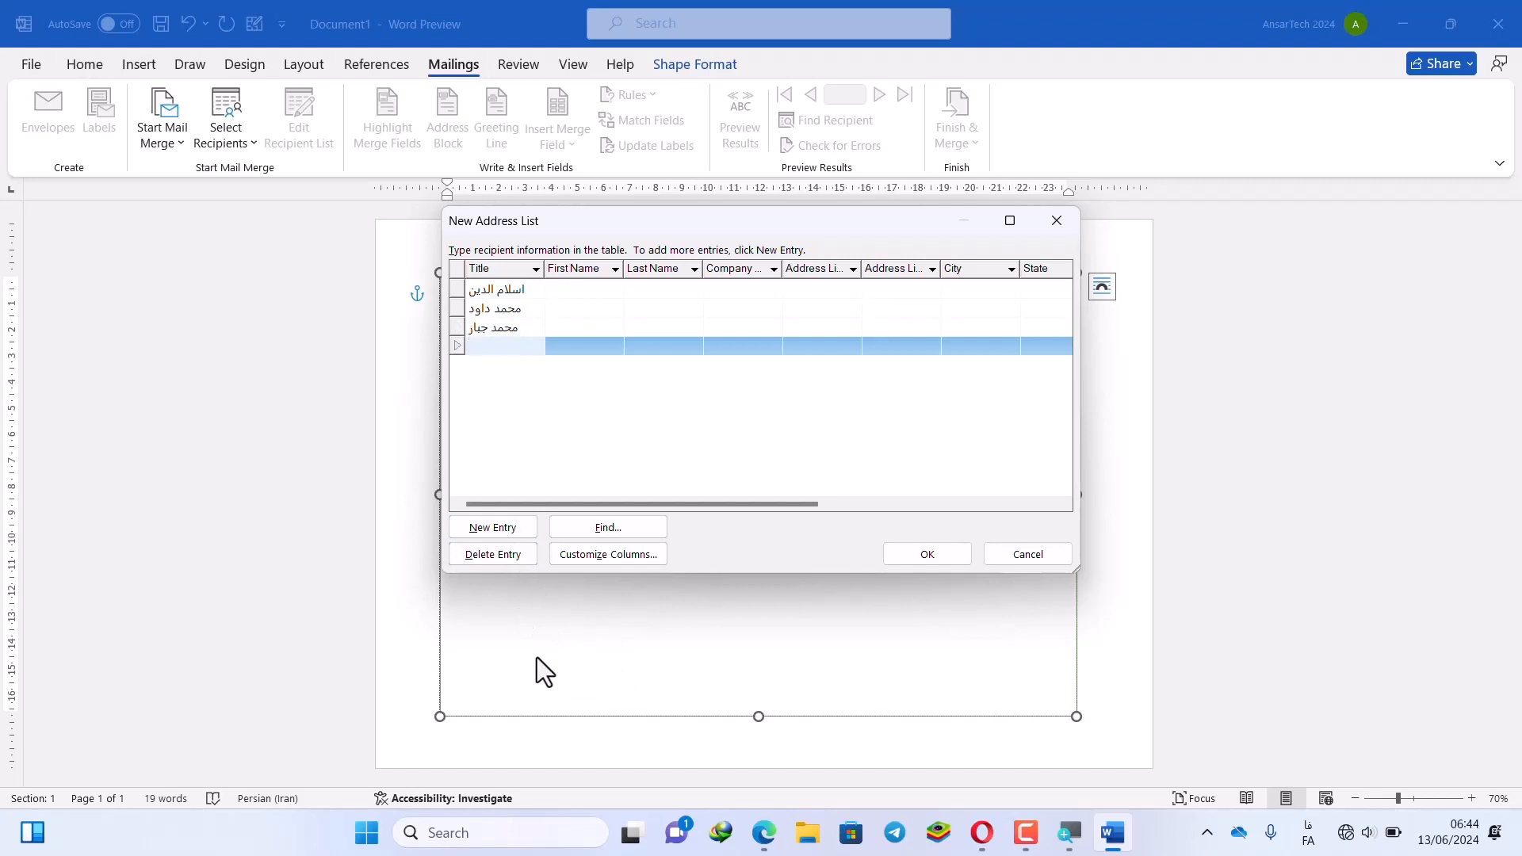
type("فیصل")
left_click(495, 533)
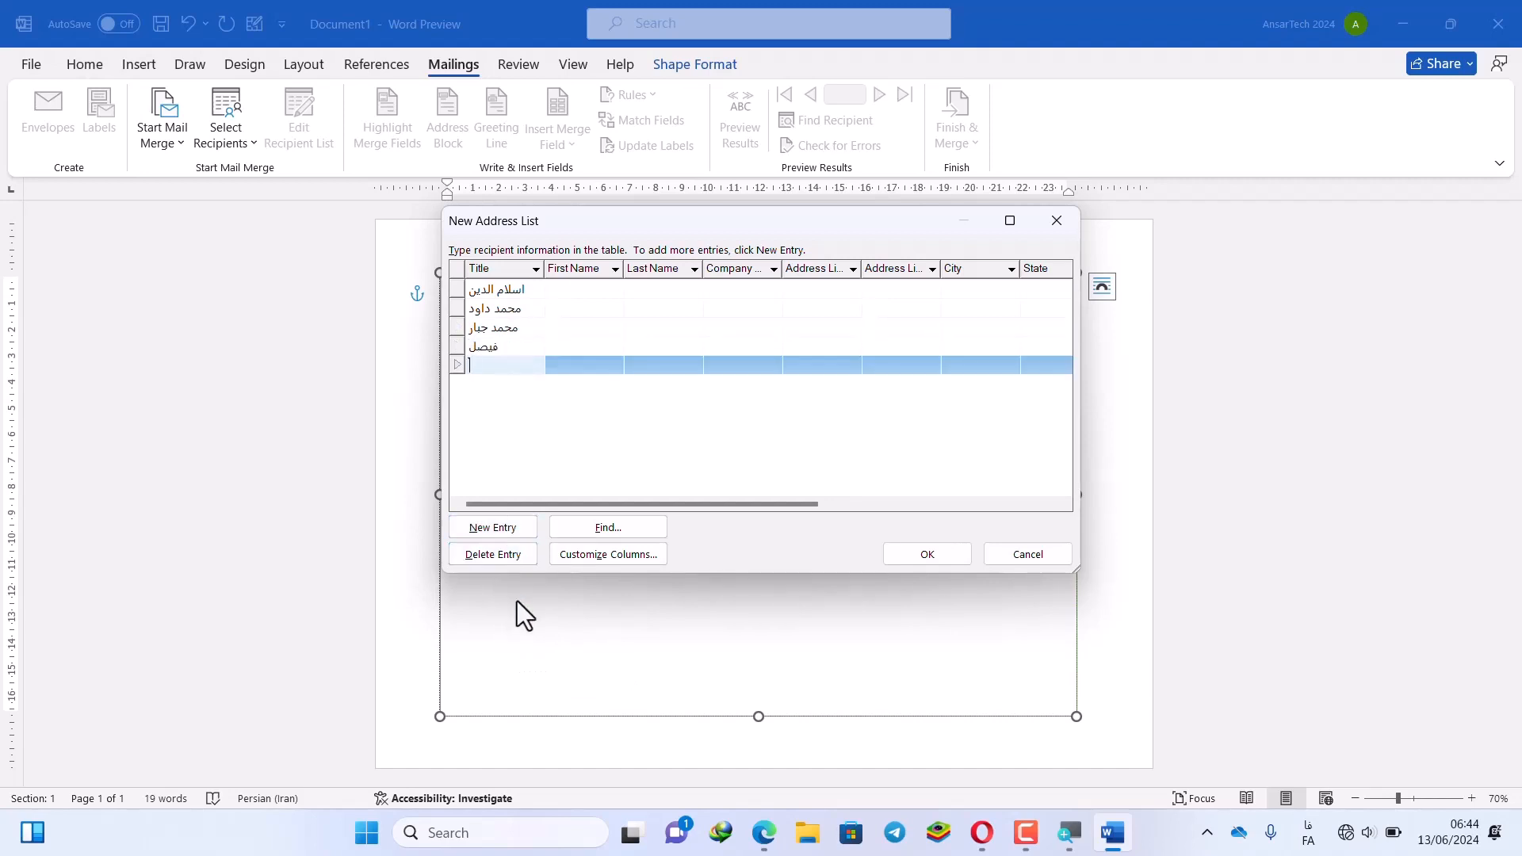
type("جاوید")
Save the five-entry address list to the Desktop as 1234567
left_click(923, 555)
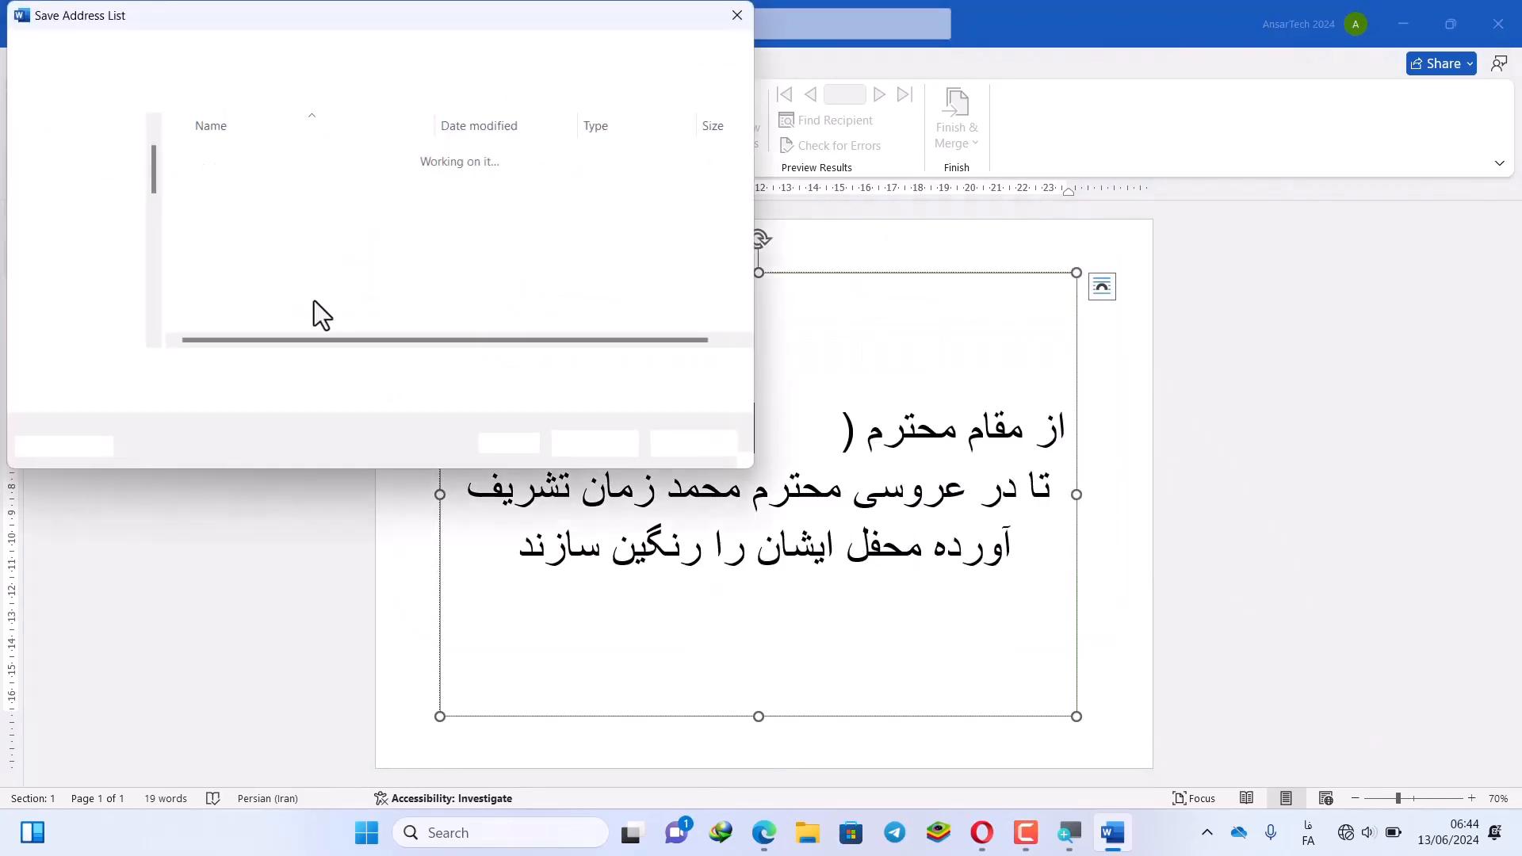
scroll(100, 238, "up", 5)
left_click(97, 294)
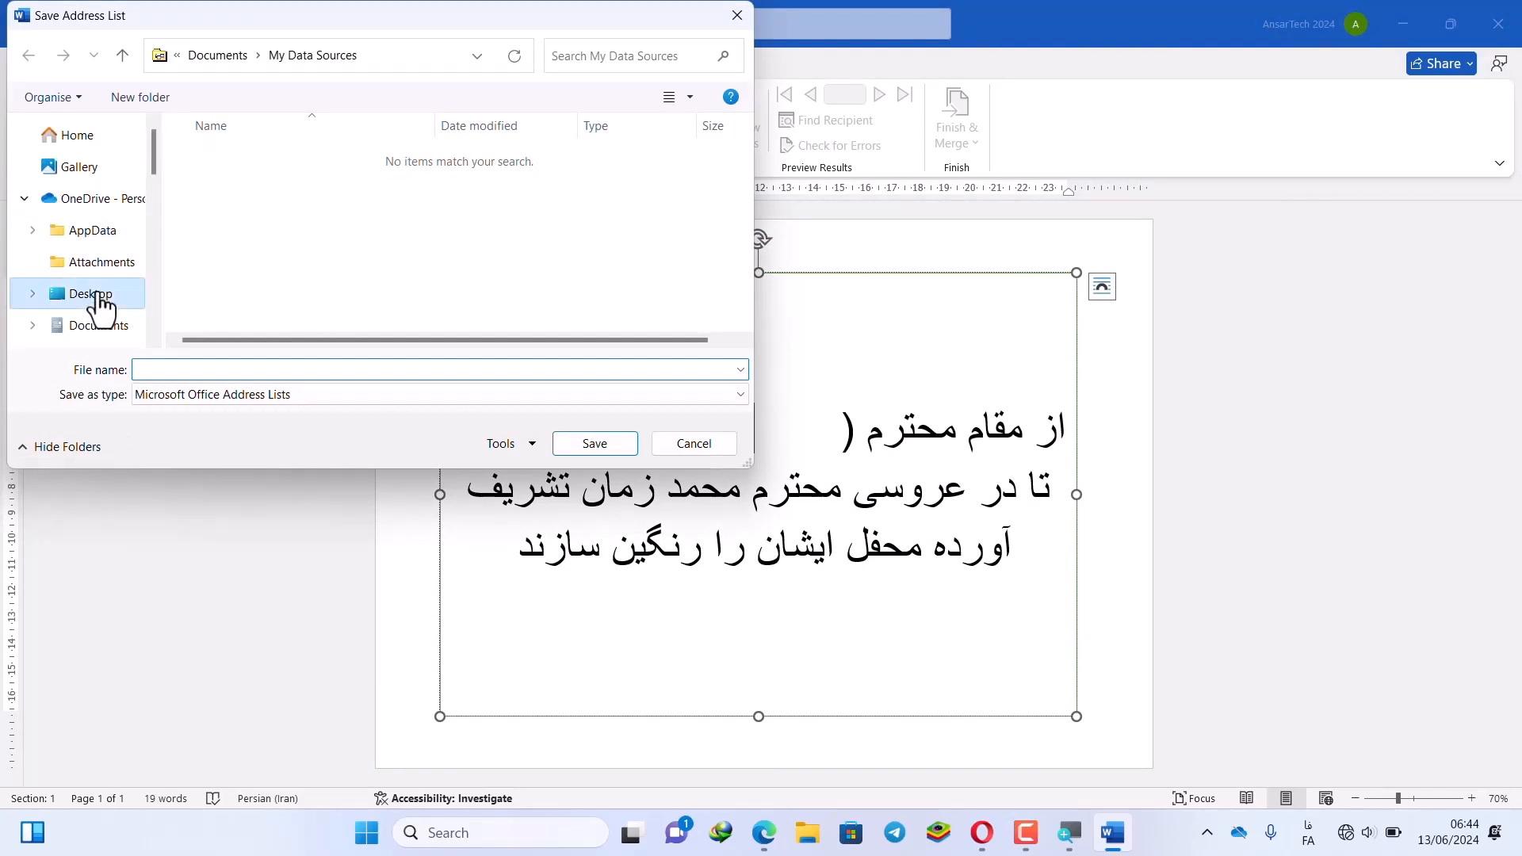
left_click(160, 369)
type("1234567")
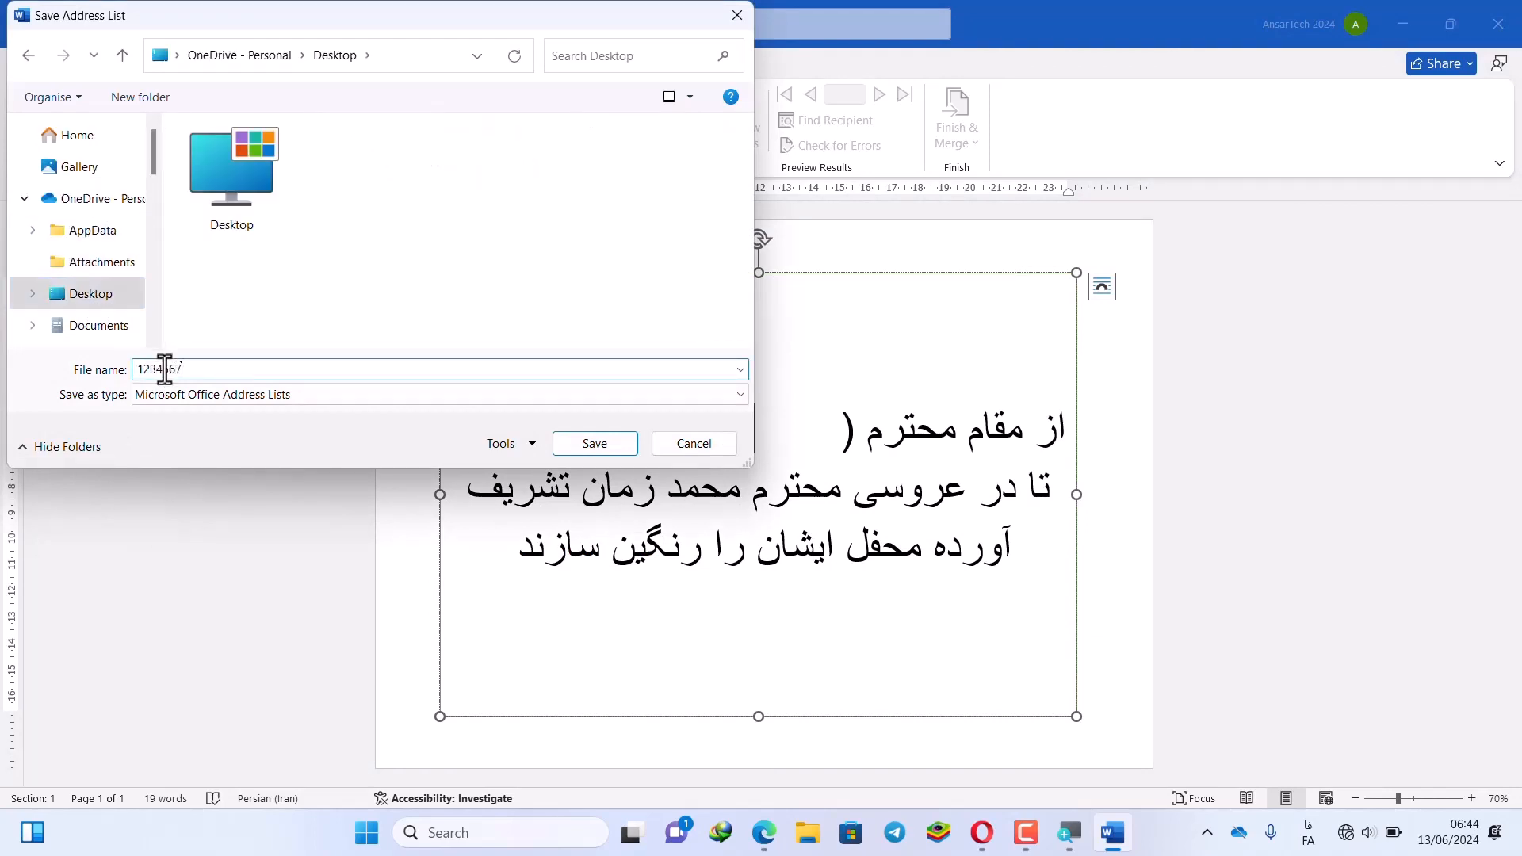
left_click(591, 445)
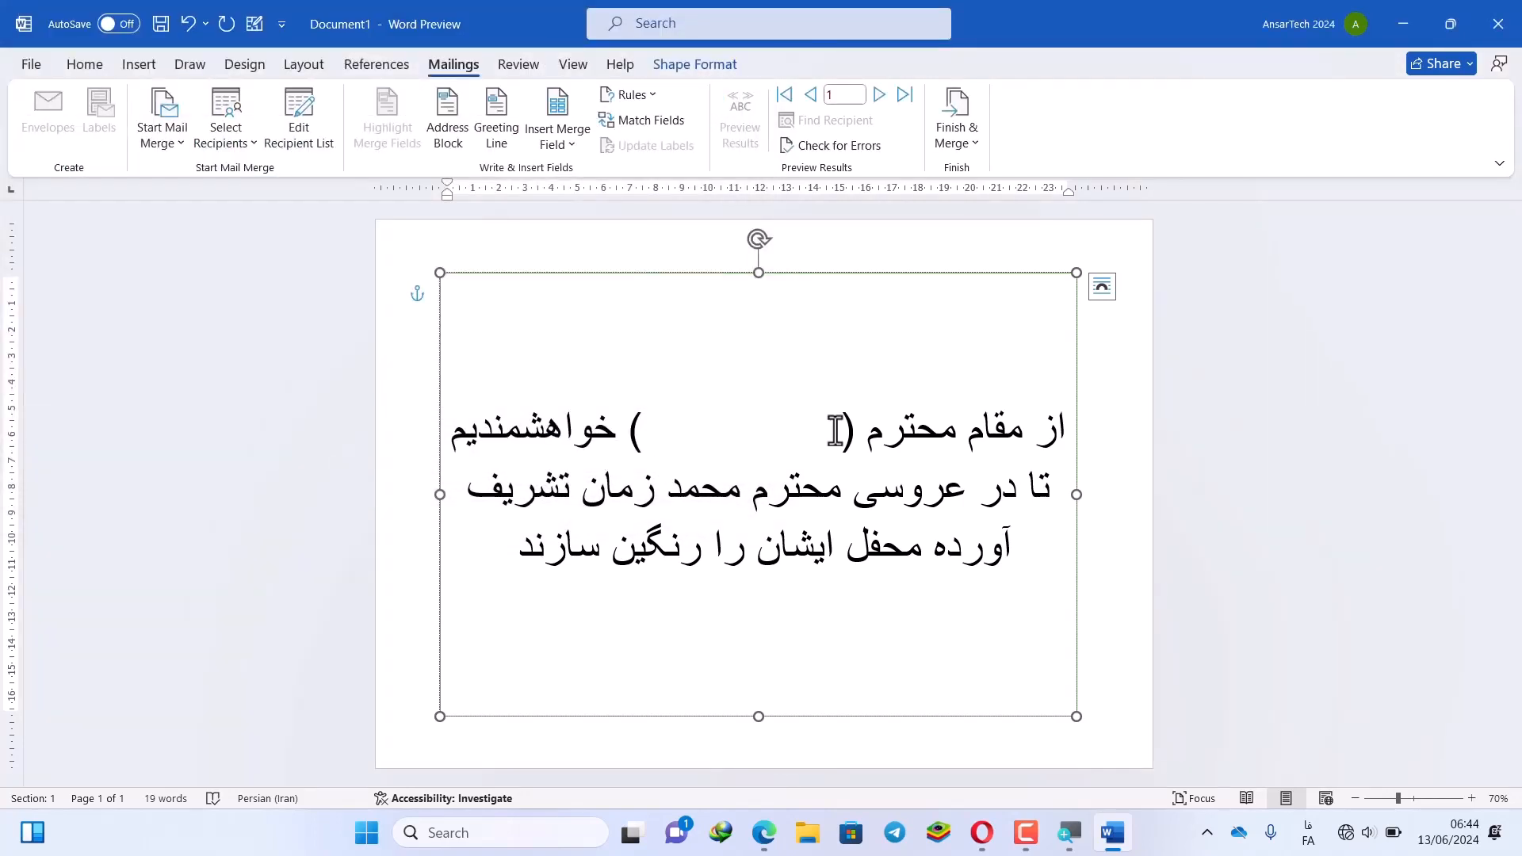
Insert the Title merge field into the gap between the parentheses
left_click_drag(836, 432, 637, 435)
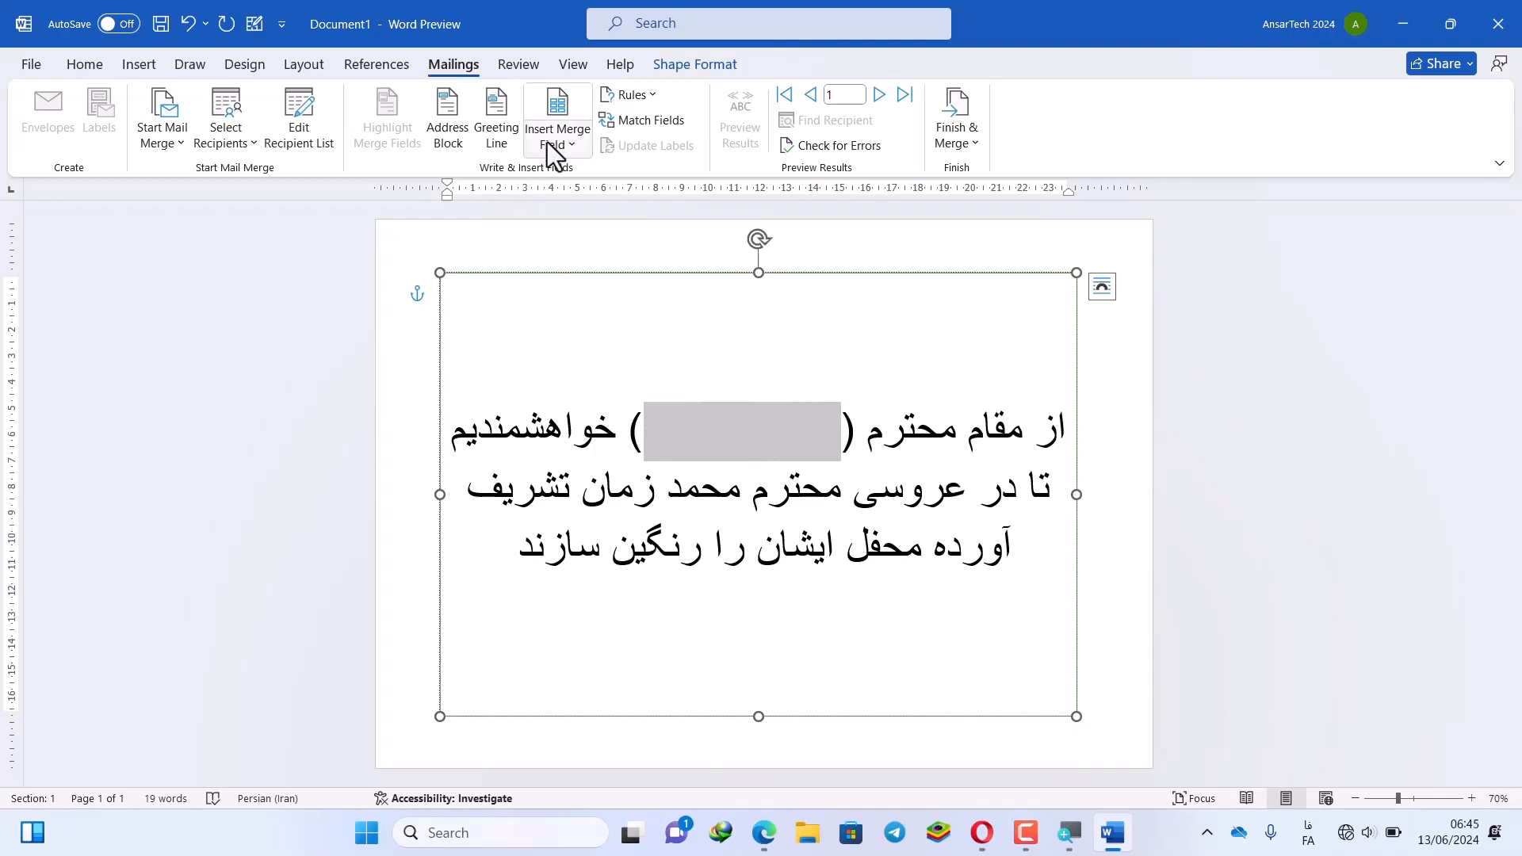
left_click(574, 148)
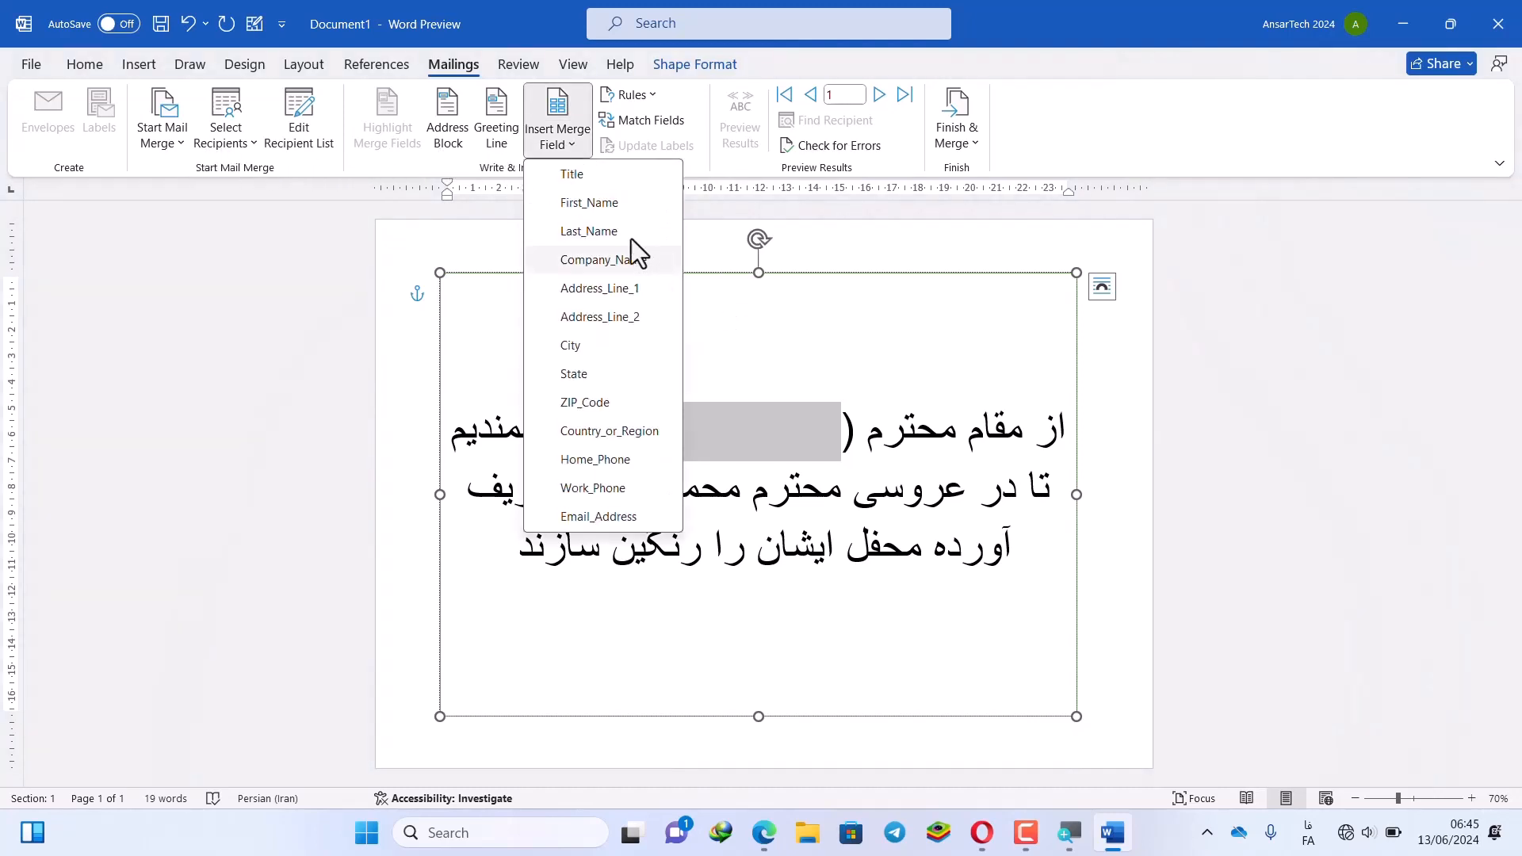
left_click(597, 179)
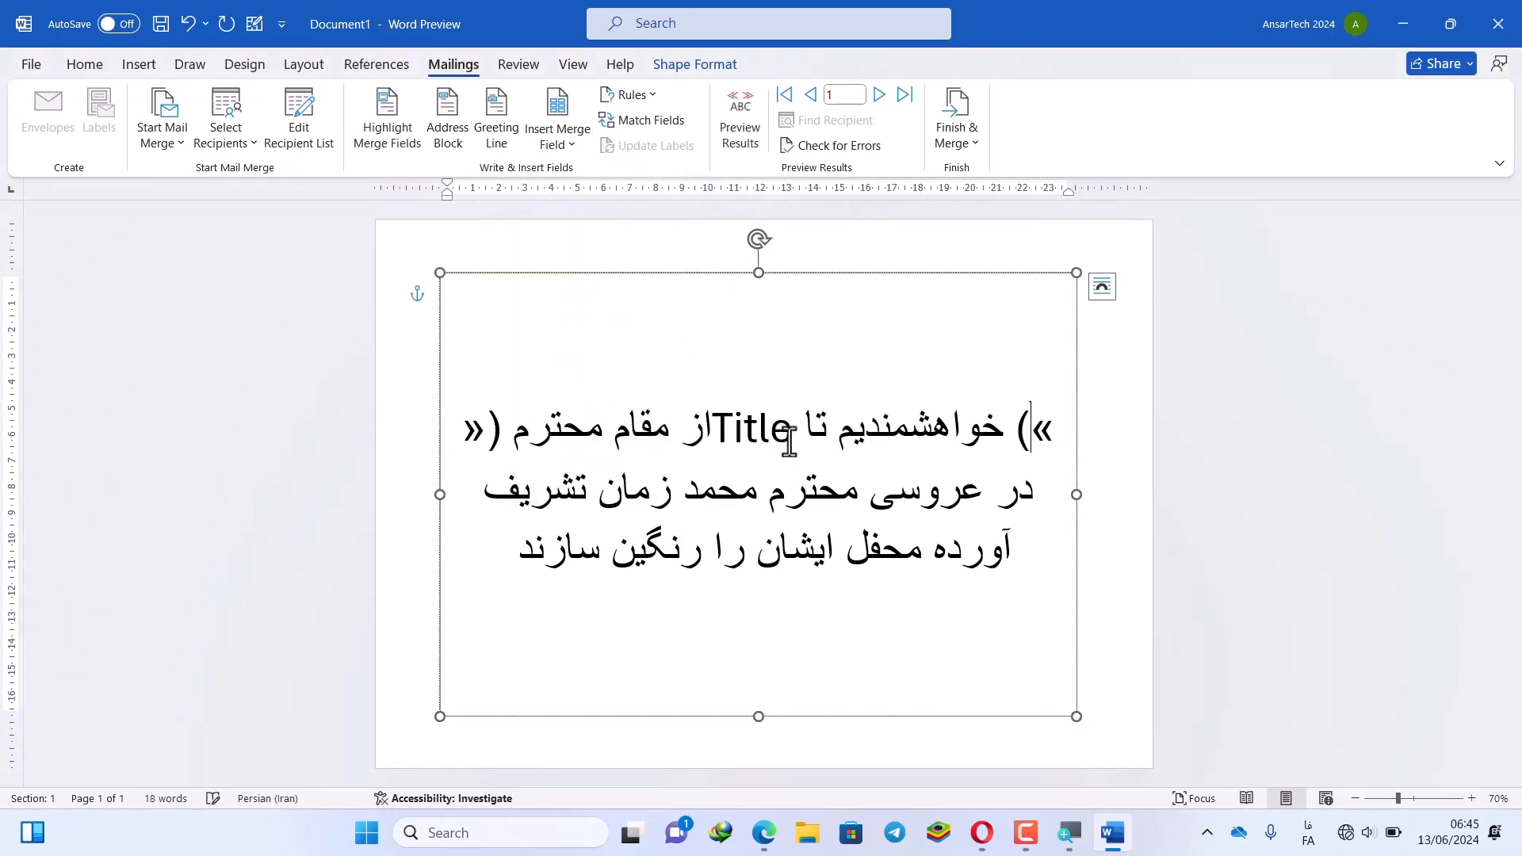
Set the invitation text from the Title field onward to right-to-left direction
left_click_drag(781, 427, 743, 547)
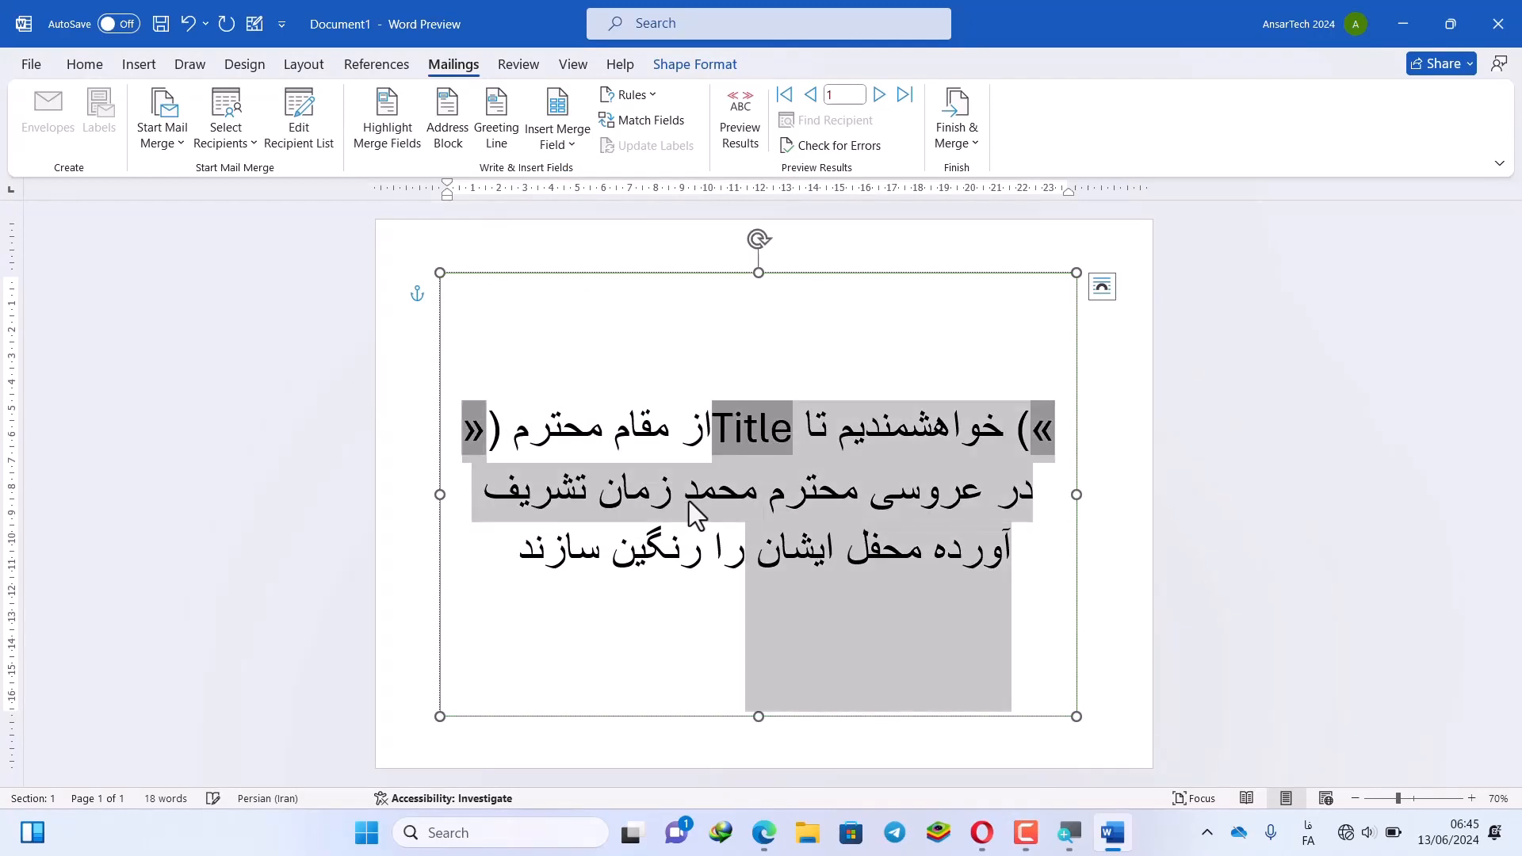
left_click(85, 64)
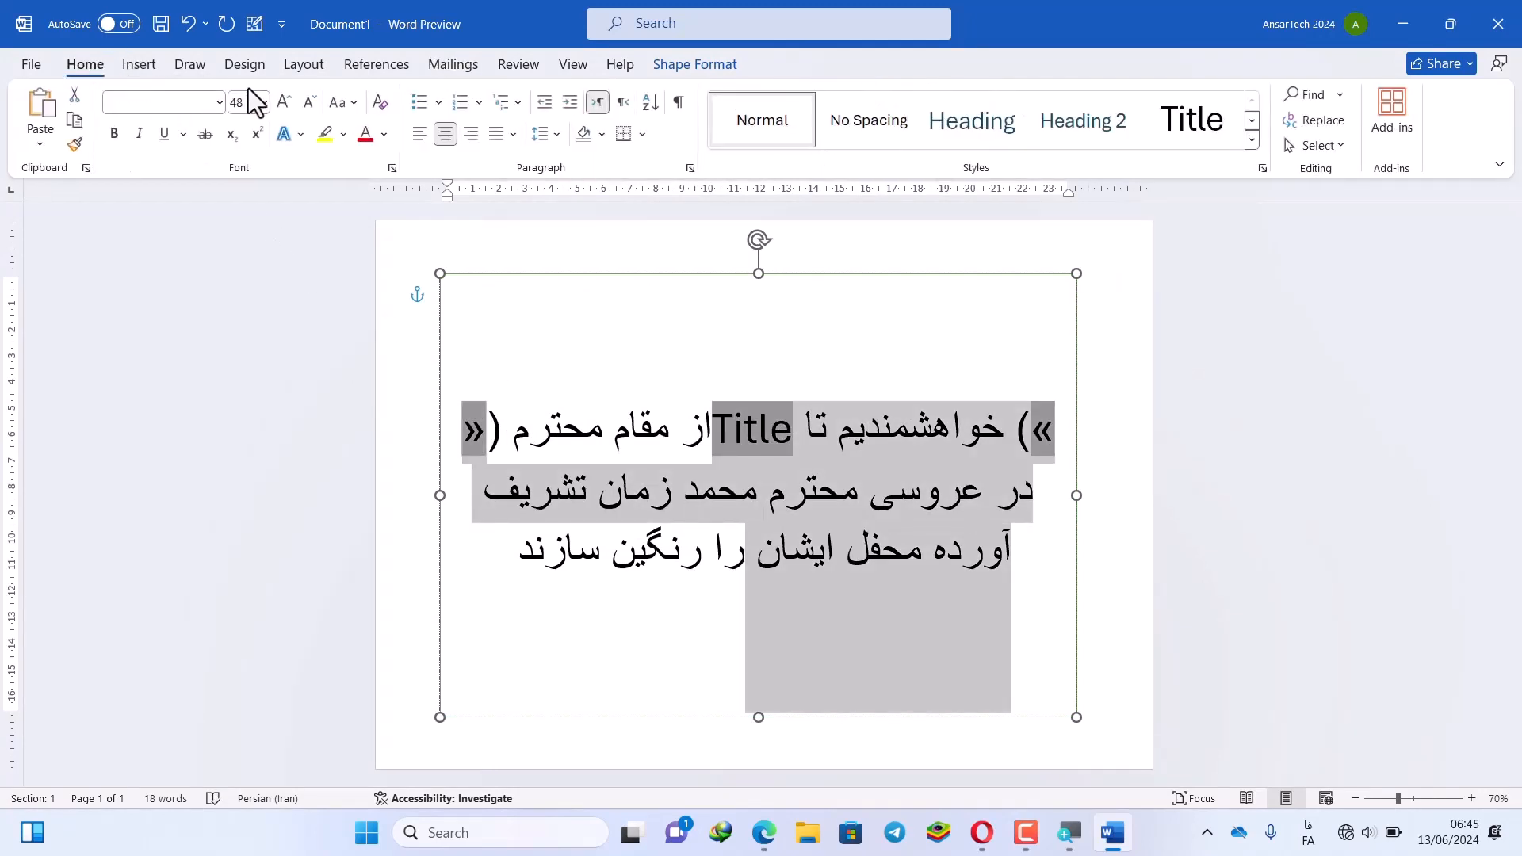
left_click(622, 106)
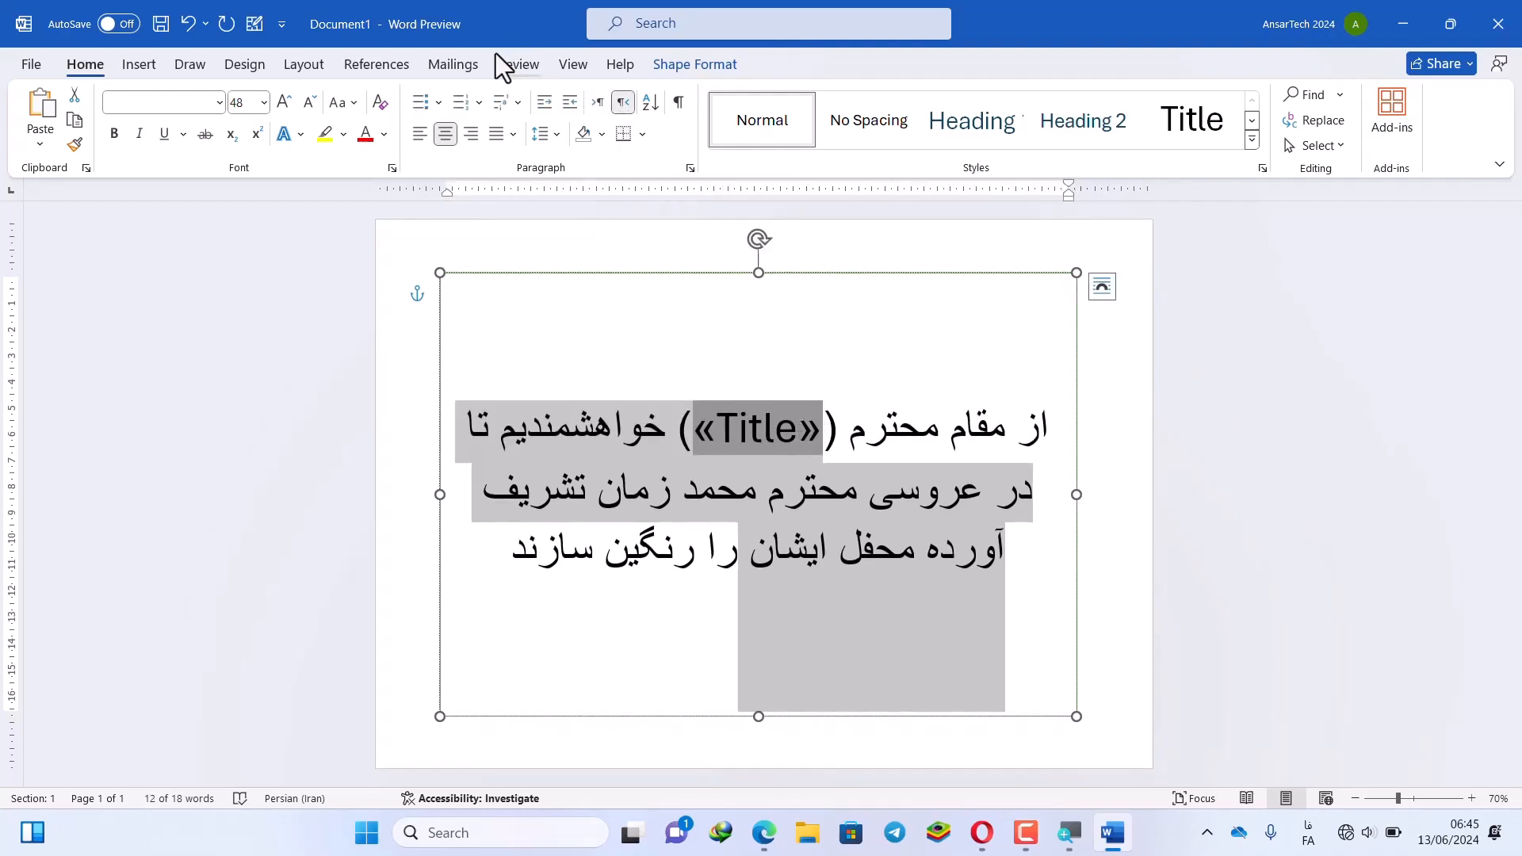
left_click(455, 65)
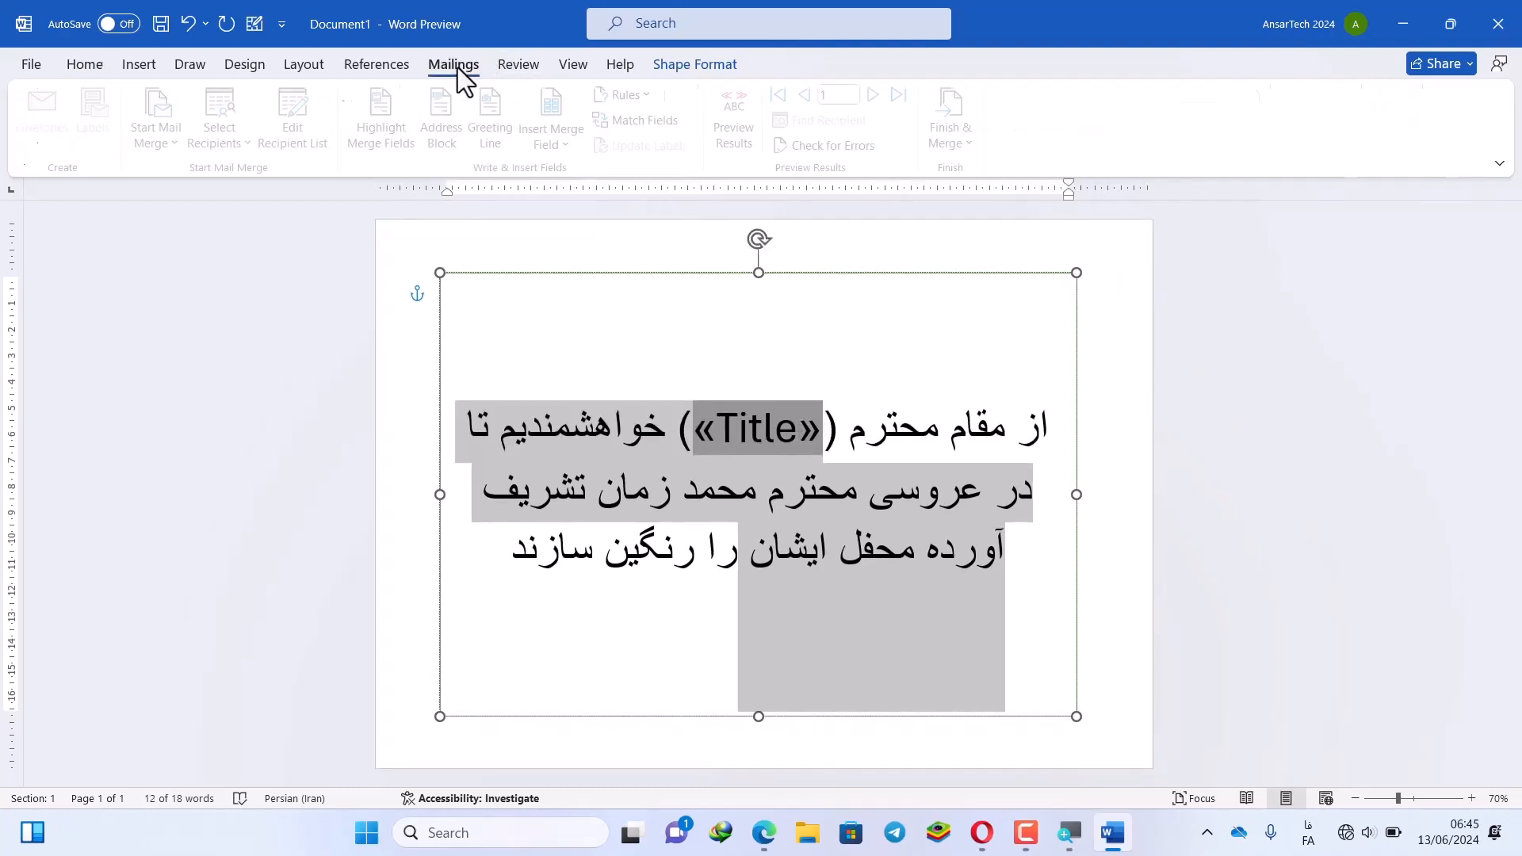
left_click(790, 445)
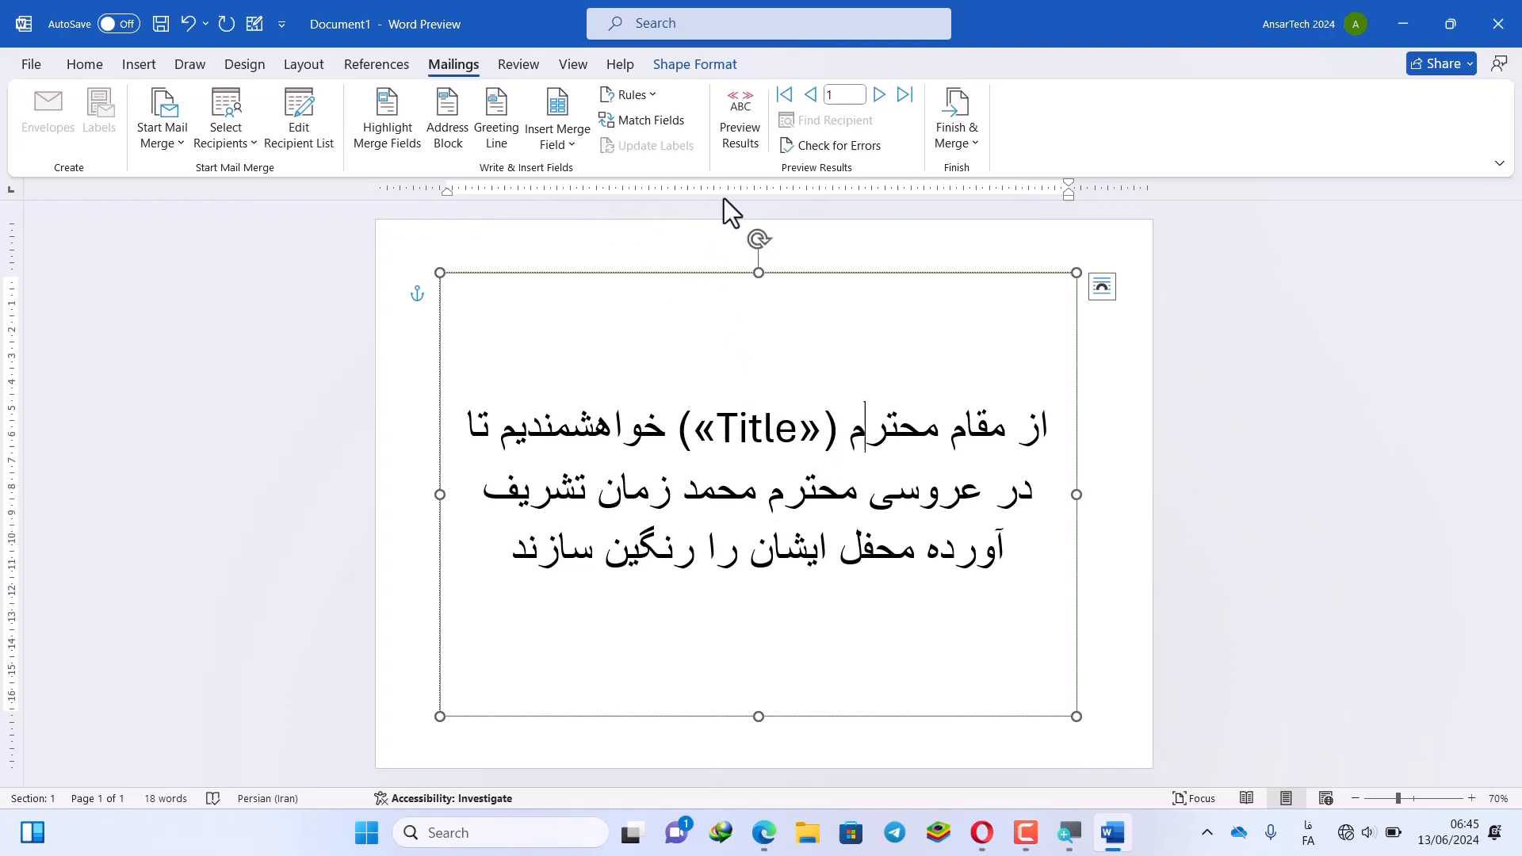
Finish the merge as Edit Individual Documents with All records selected
left_click(977, 149)
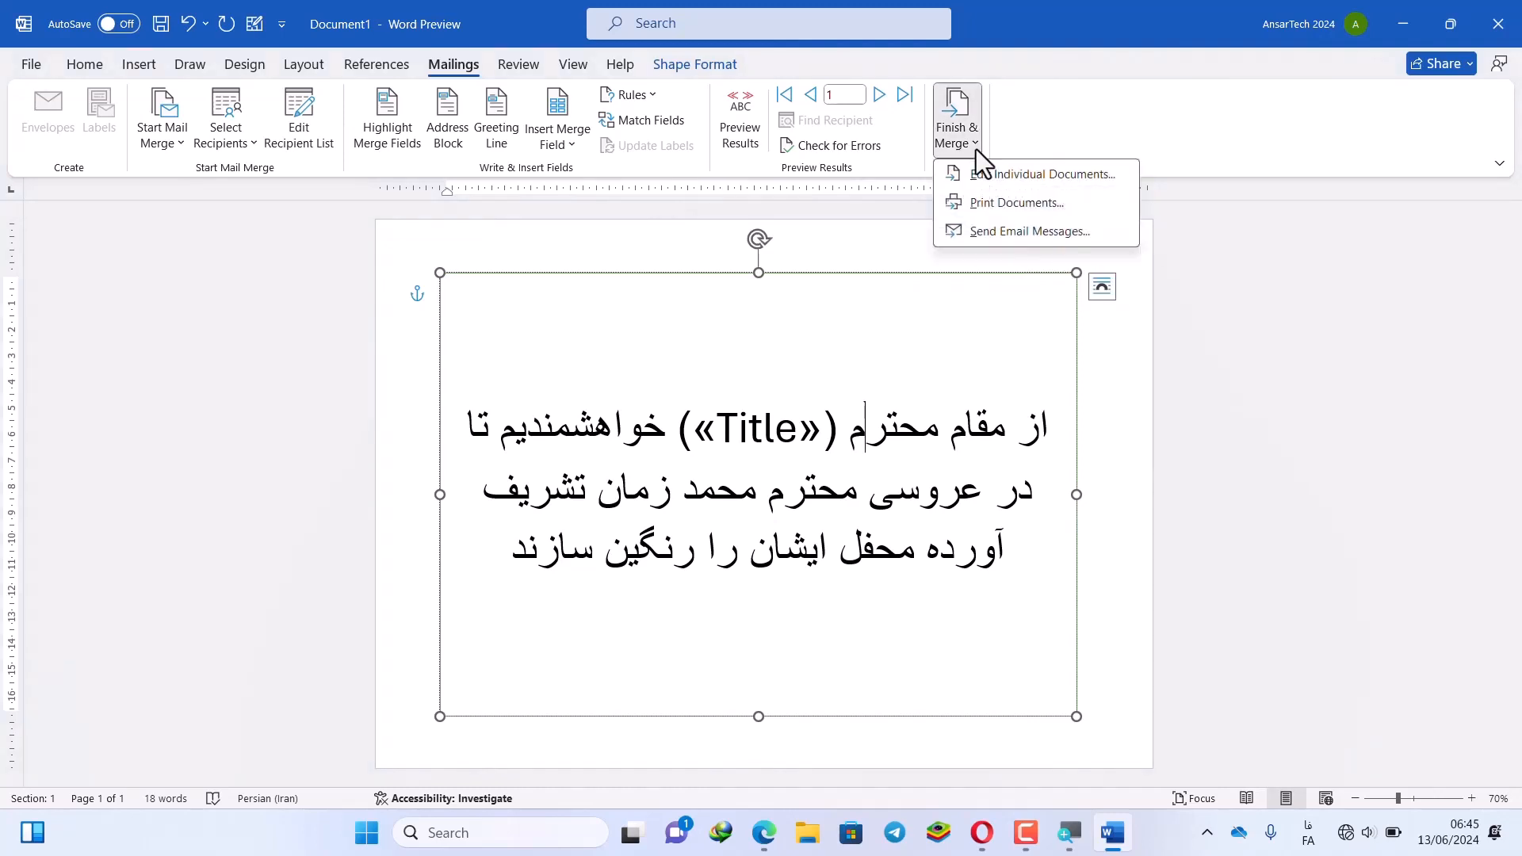
left_click(1015, 183)
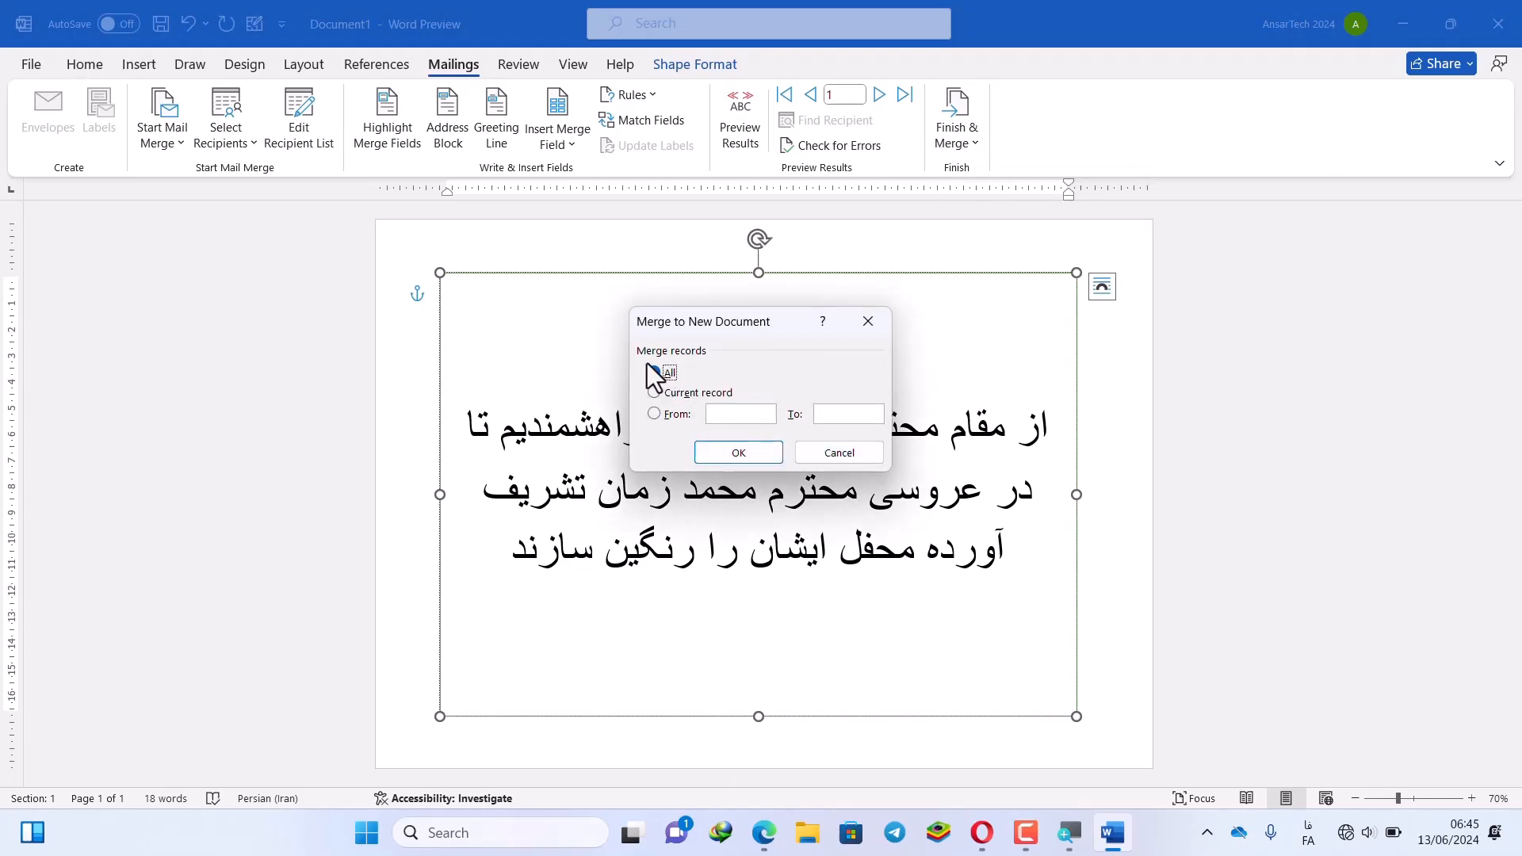
left_click(717, 450)
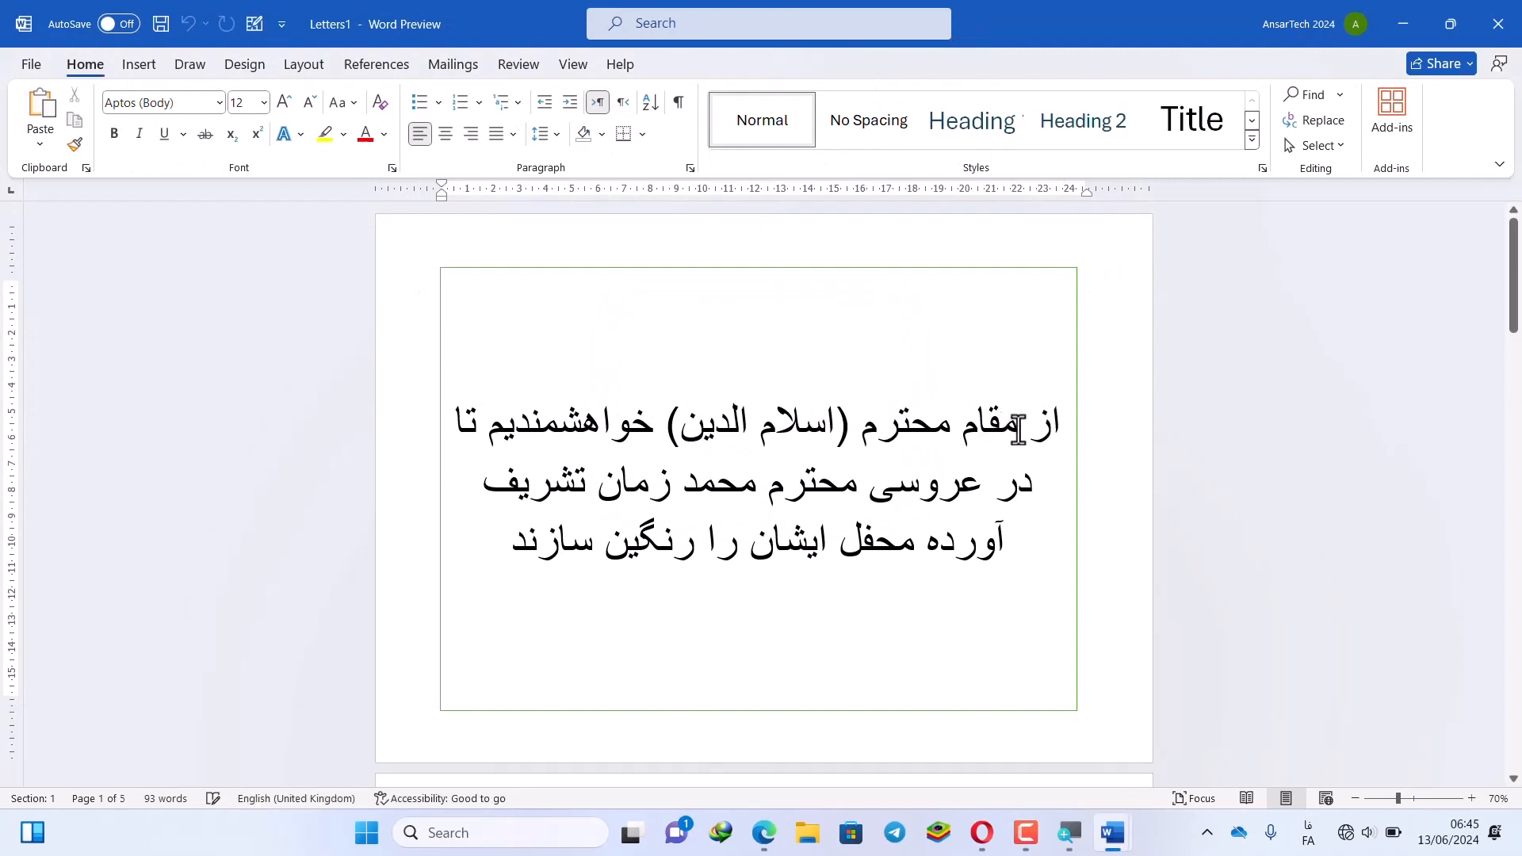
left_click_drag(1019, 432, 654, 444)
scroll(654, 444, "down", 5)
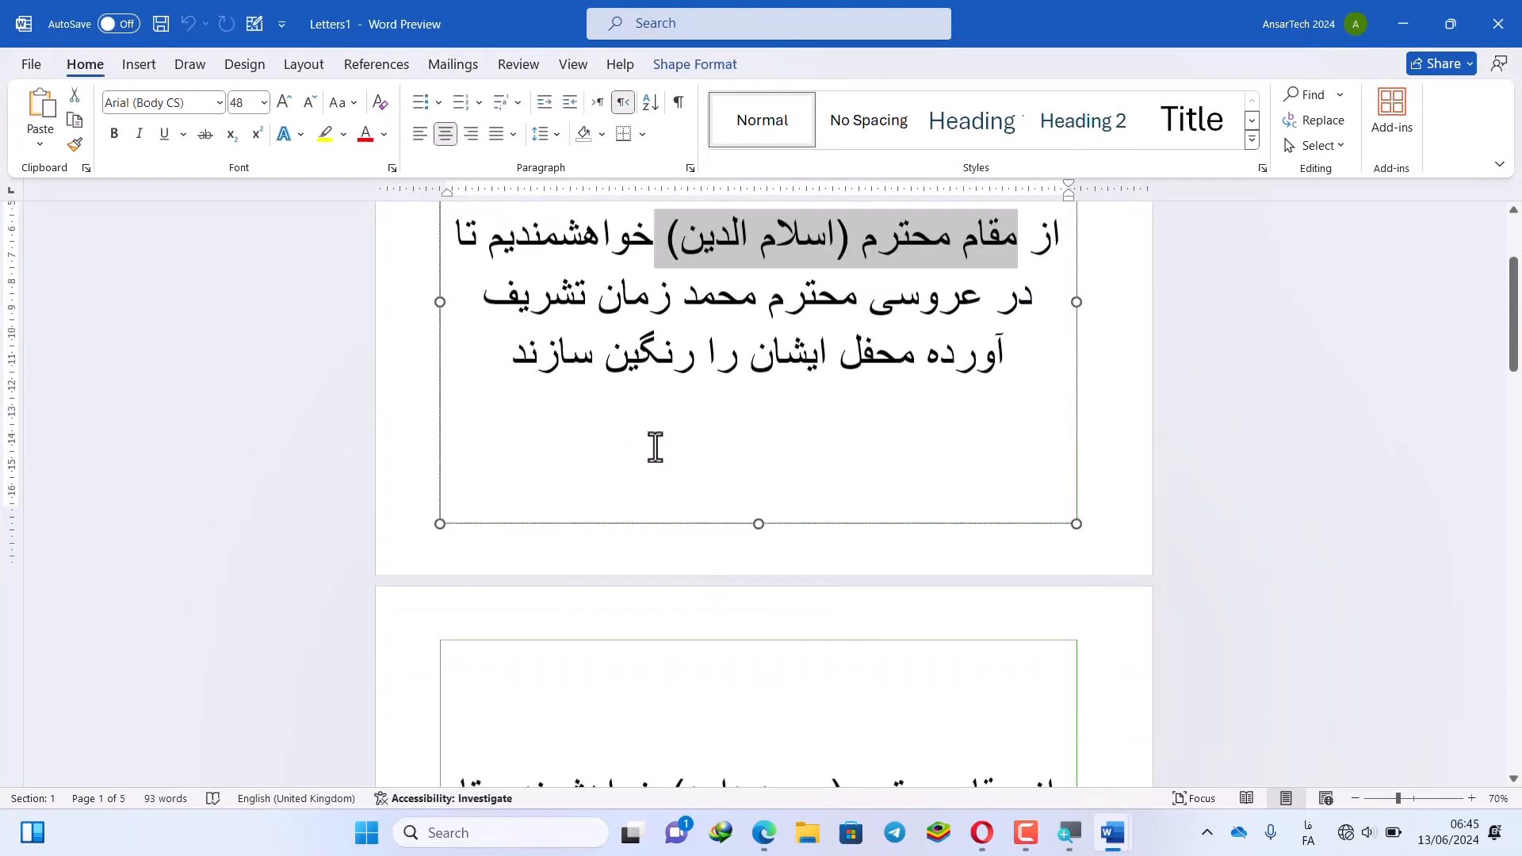
left_click_drag(966, 493, 583, 516)
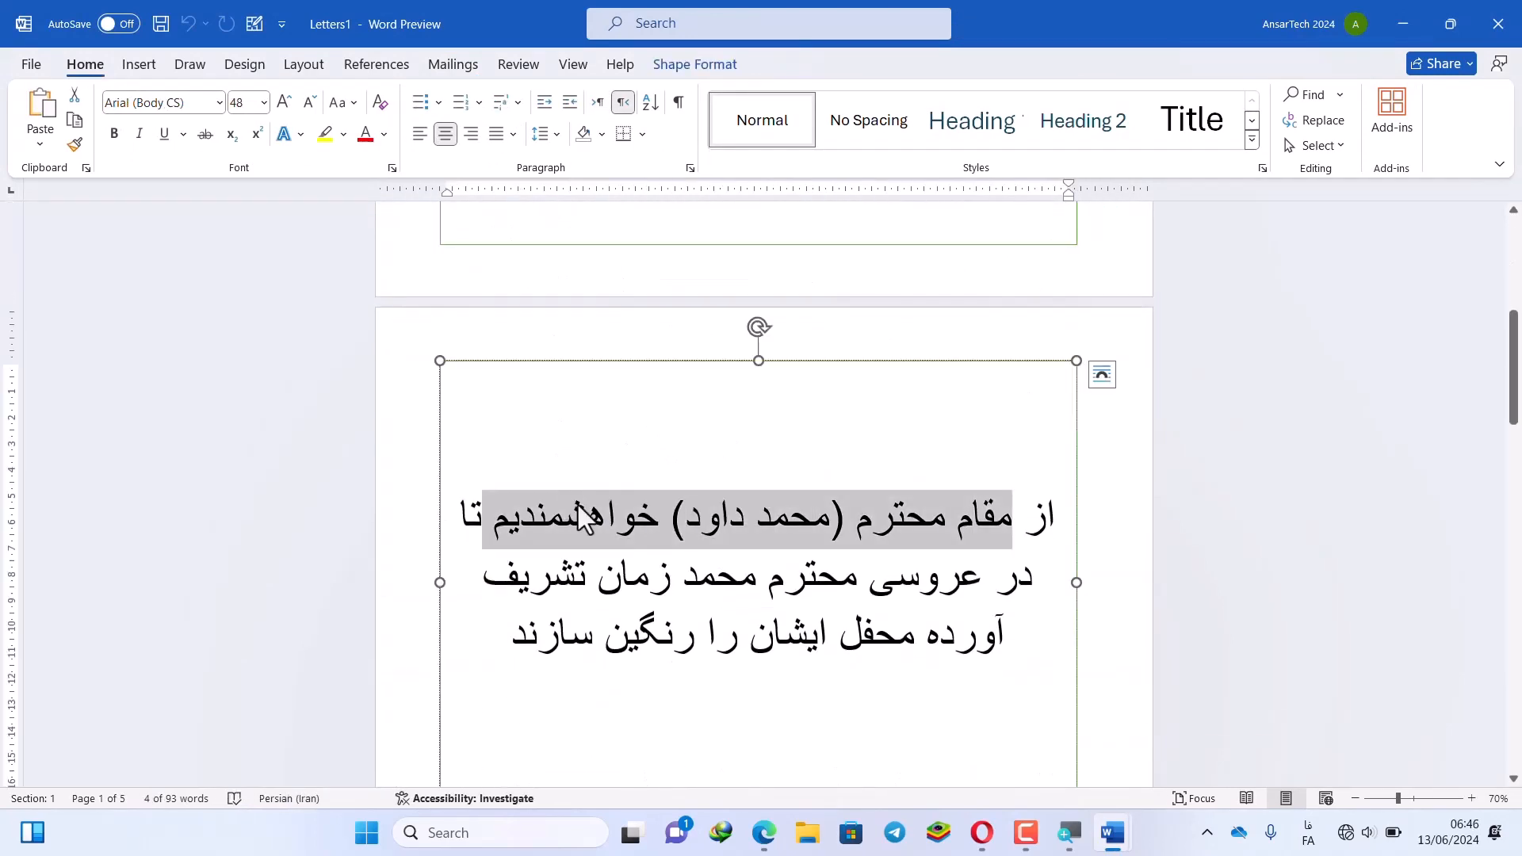
scroll(611, 510, "down", 10)
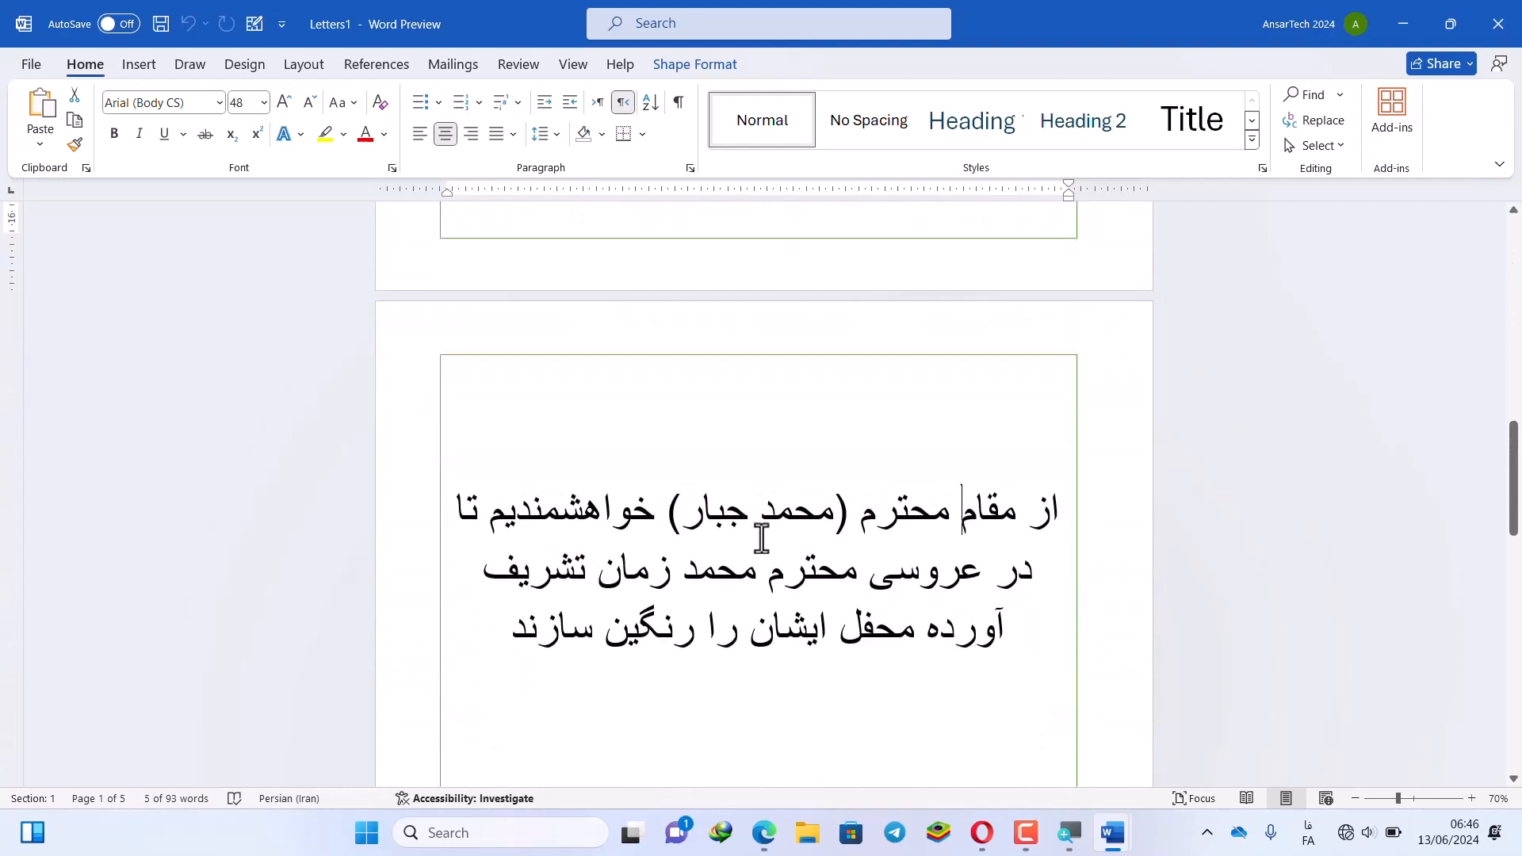
left_click_drag(1015, 510, 683, 513)
scroll(742, 533, "down", 3)
scroll(742, 534, "down", 15)
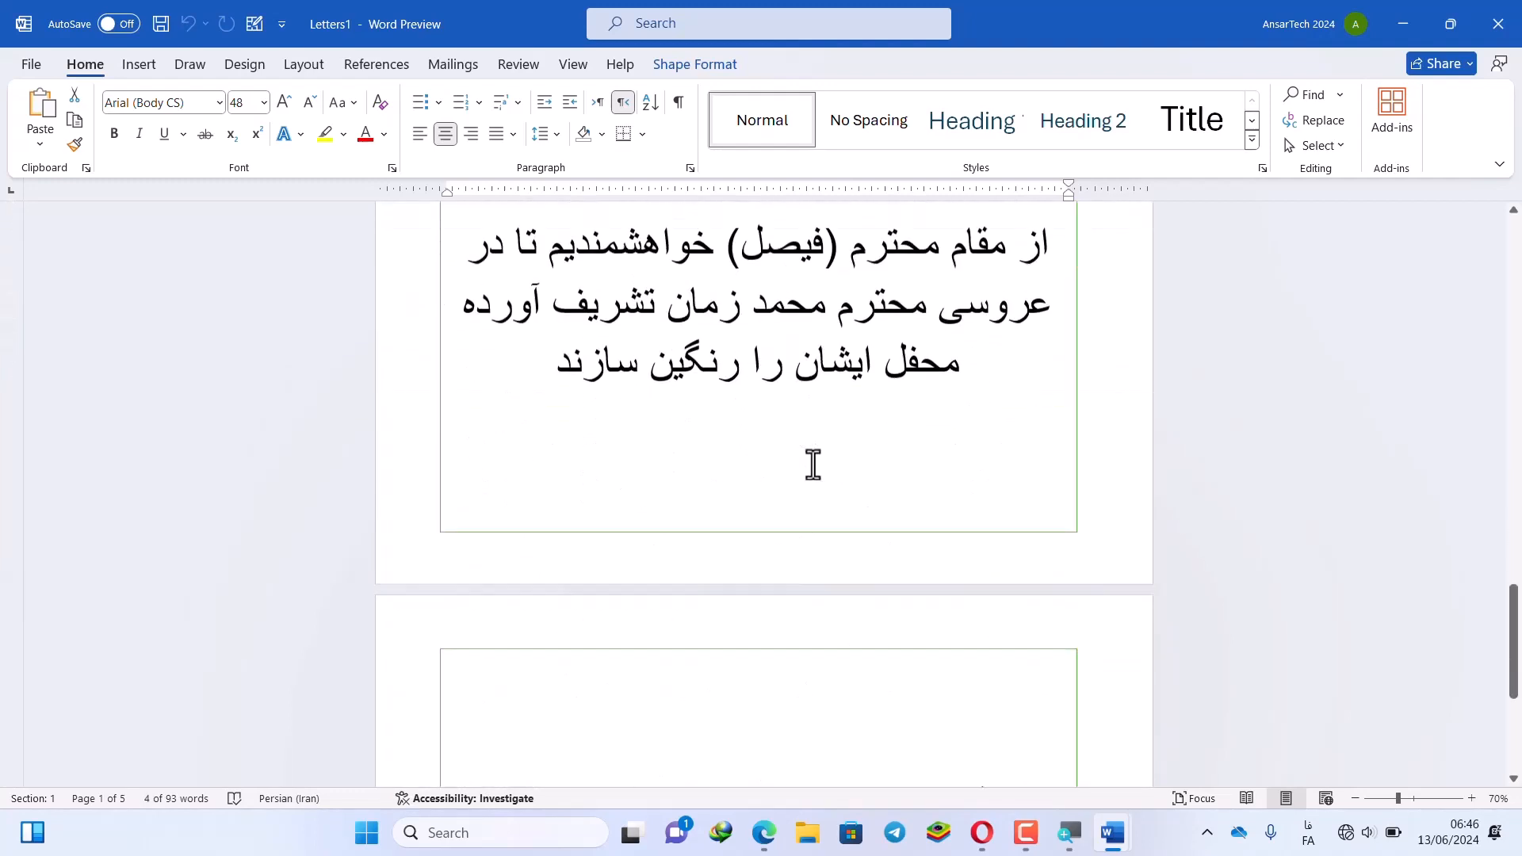
left_click_drag(917, 423, 567, 571)
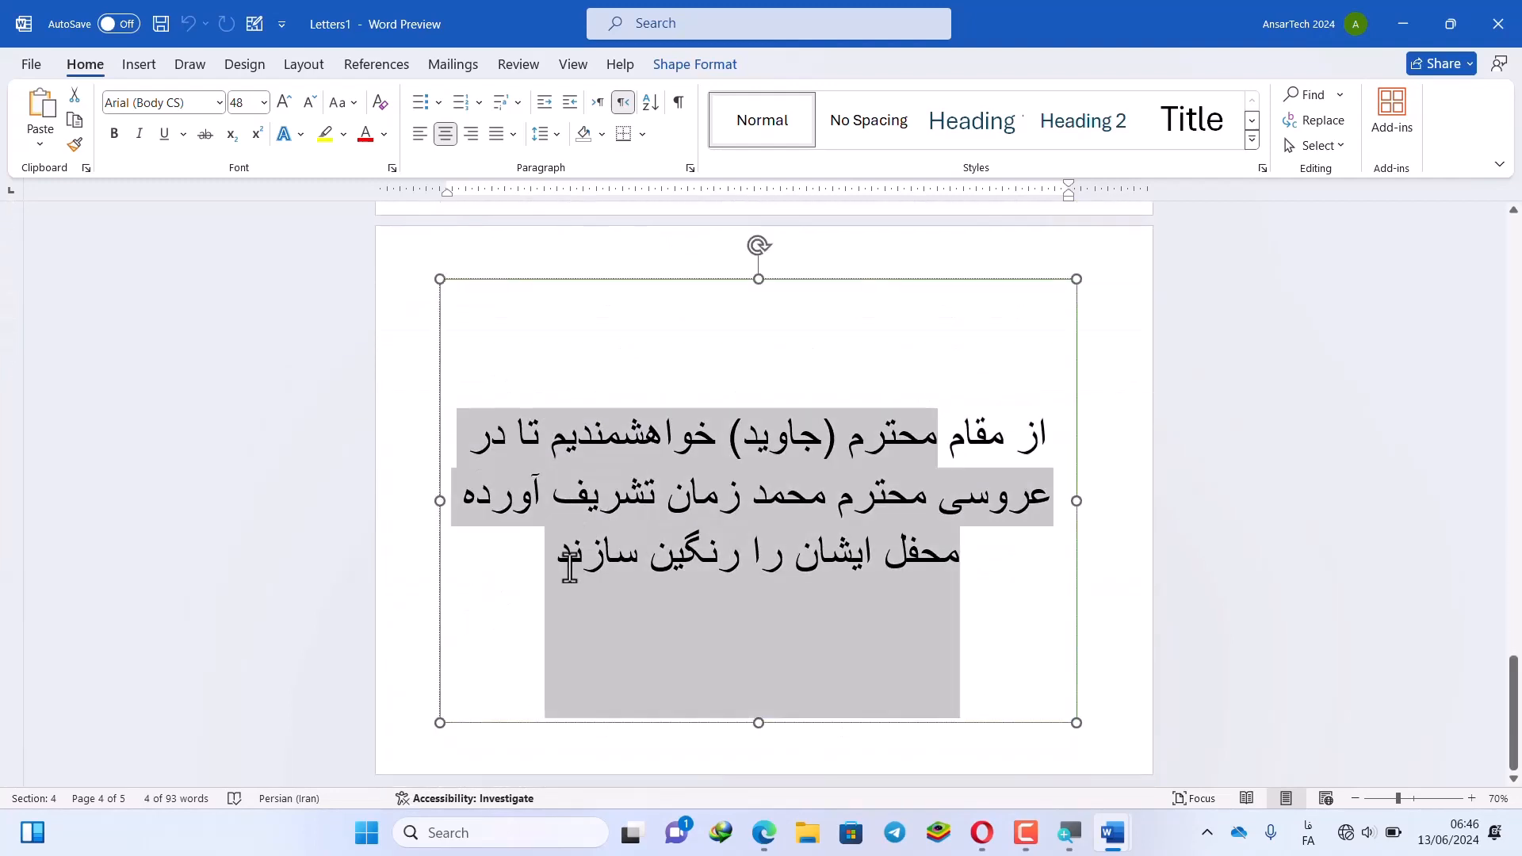
left_click(681, 549)
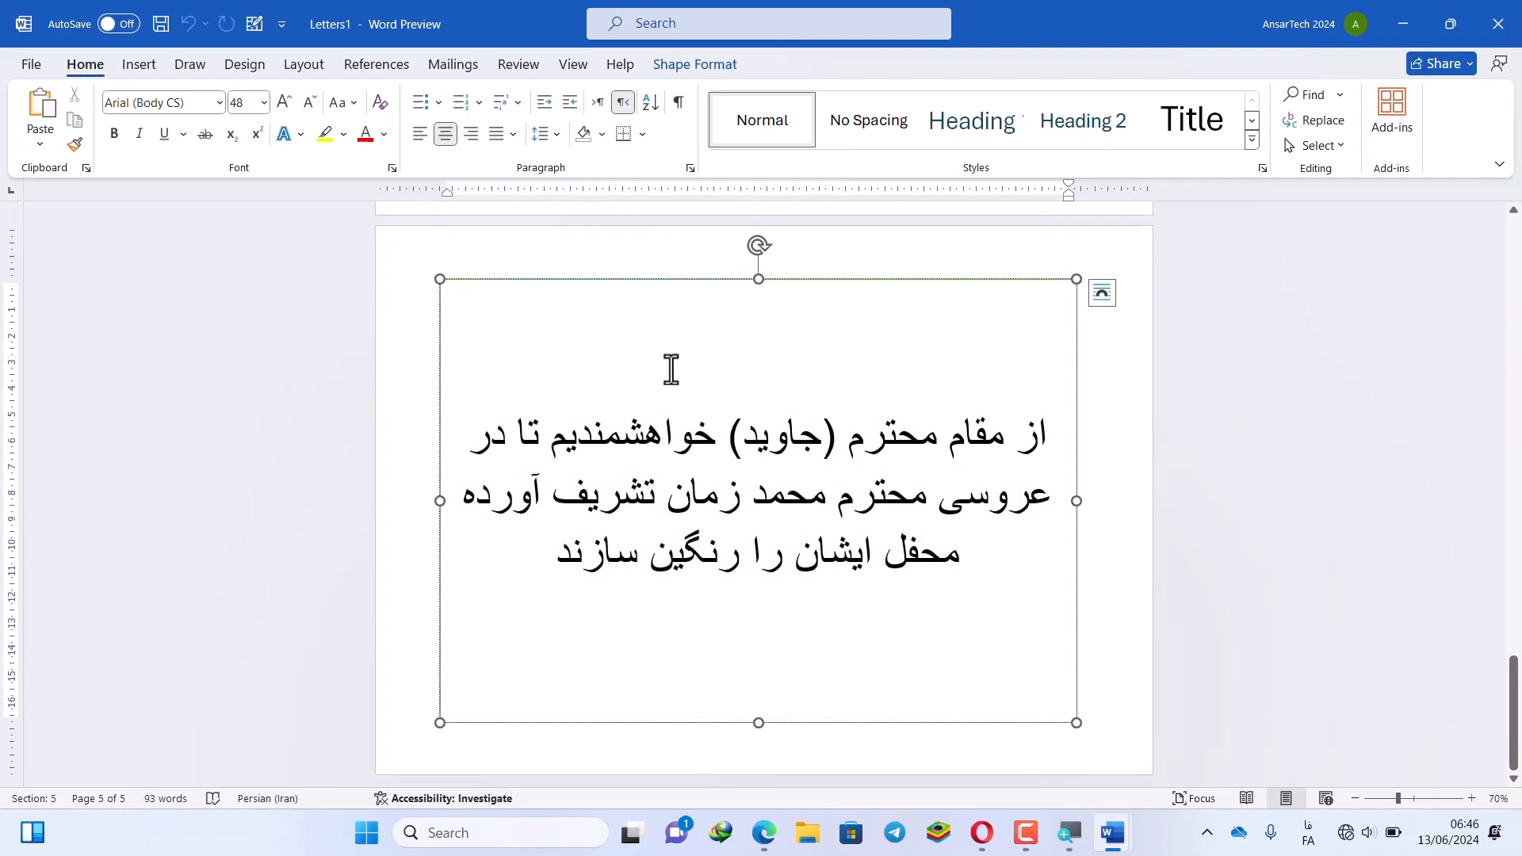
scroll(653, 367, "up", 2)
scroll(658, 373, "up", 20)
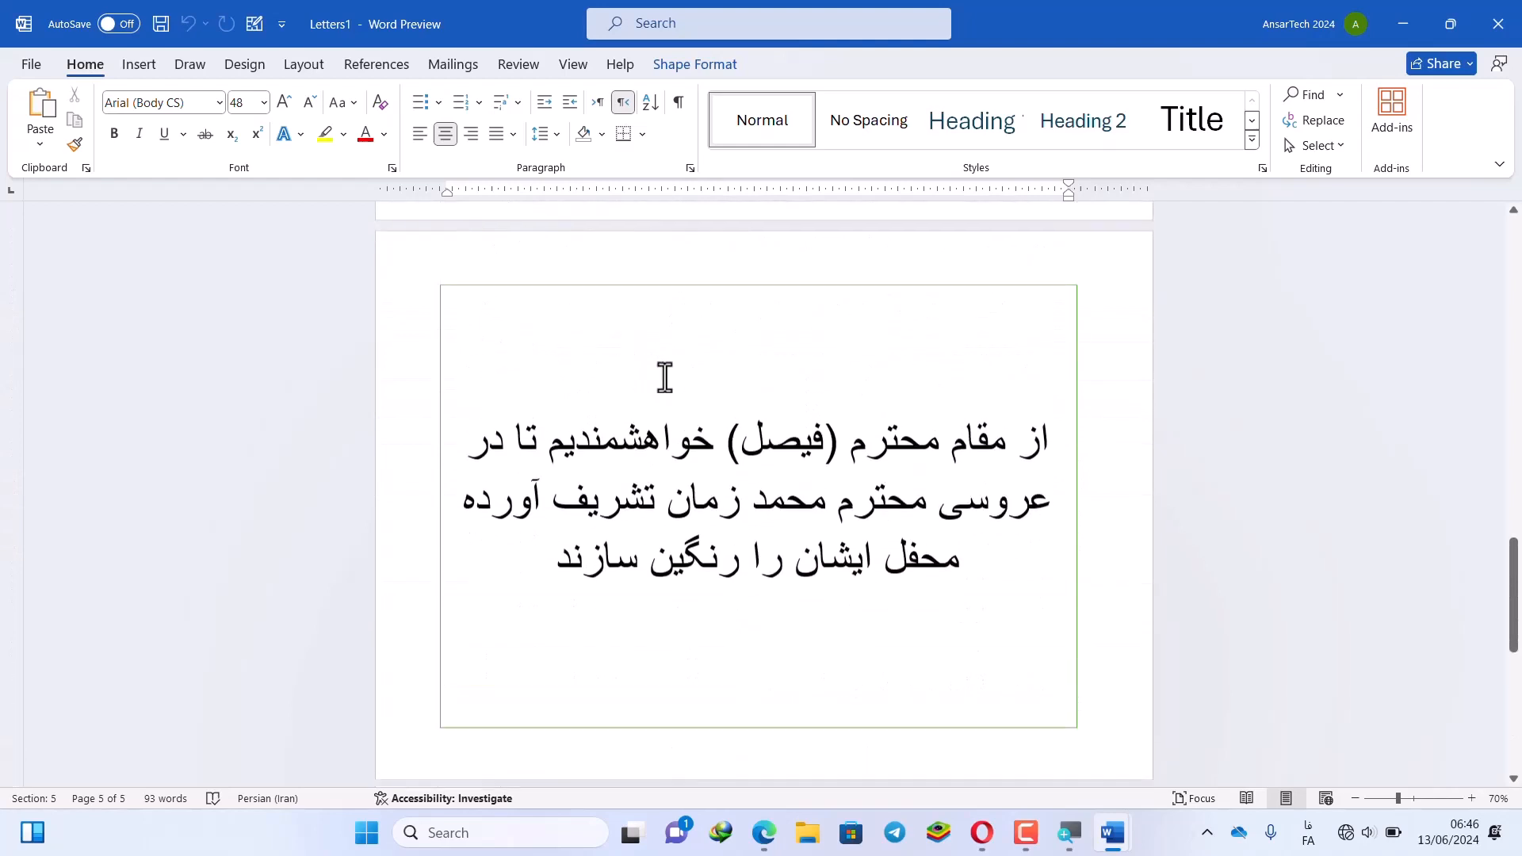
scroll(690, 401, "up", 18)
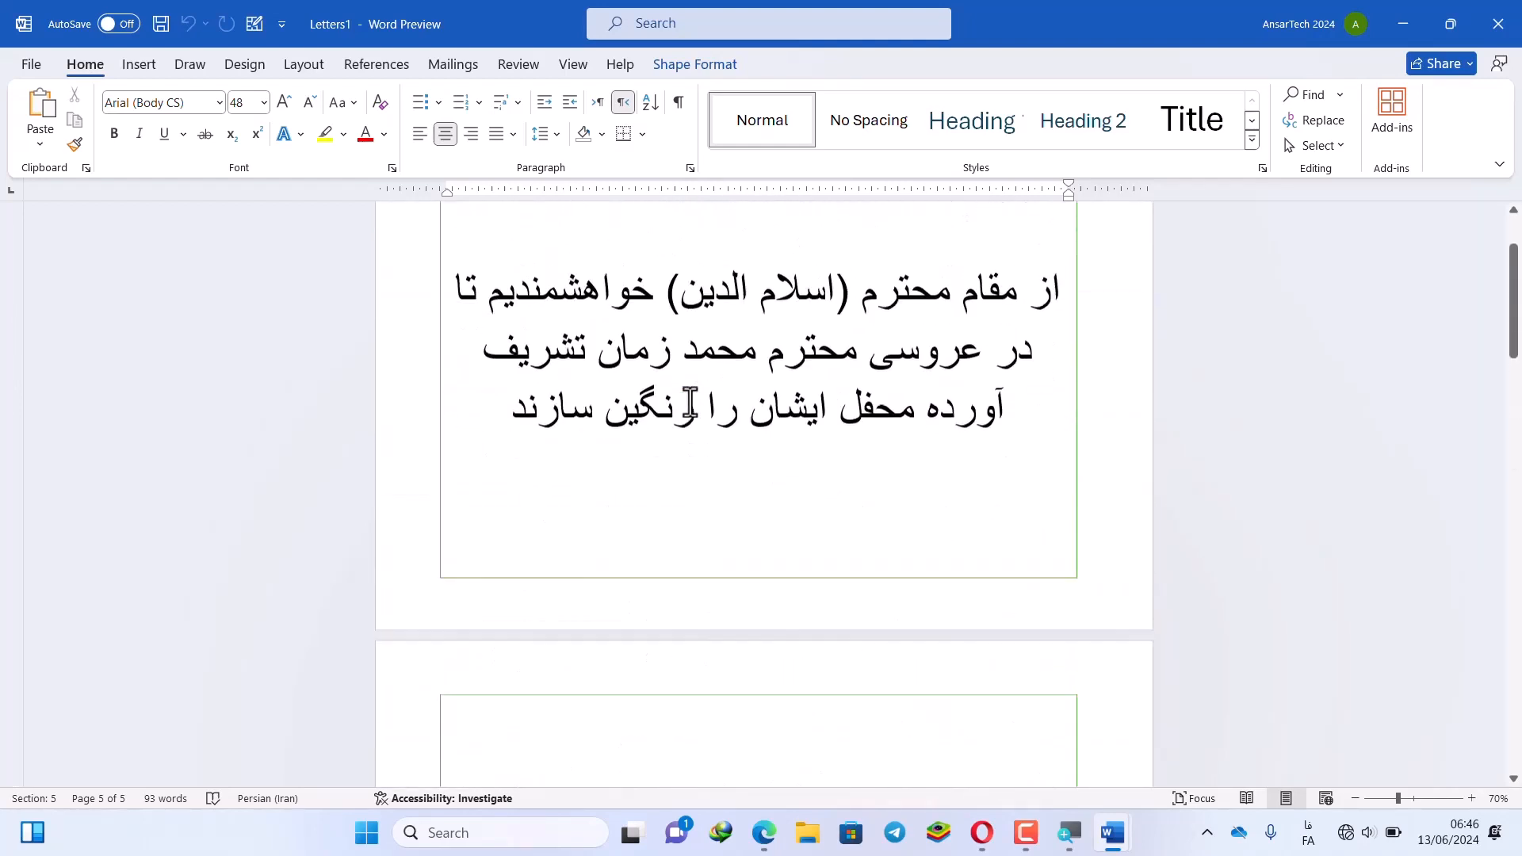
left_click_drag(686, 408, 650, 483)
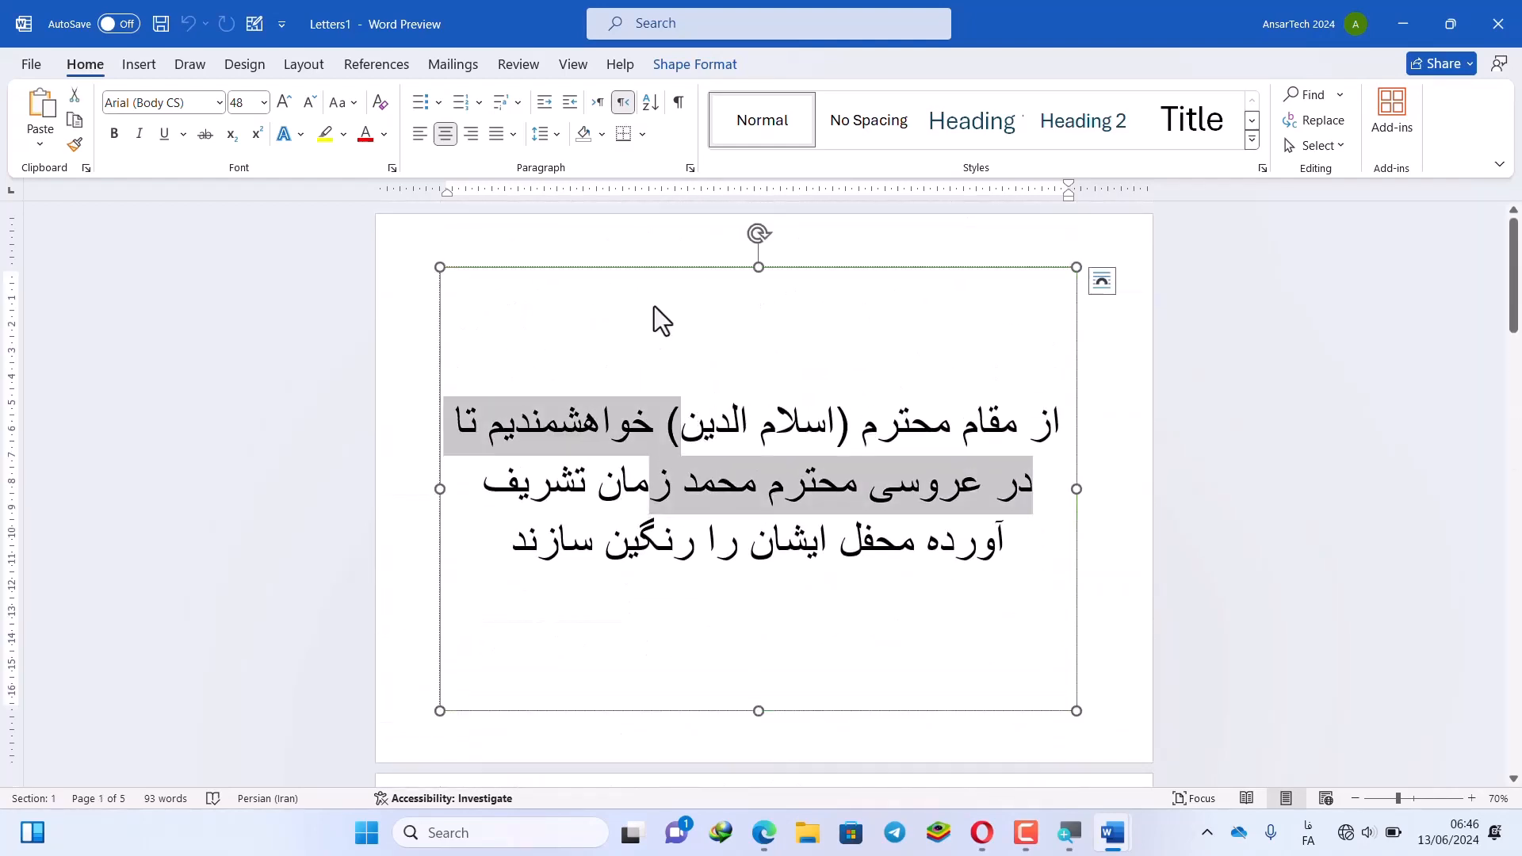
left_click(456, 68)
left_click(702, 429)
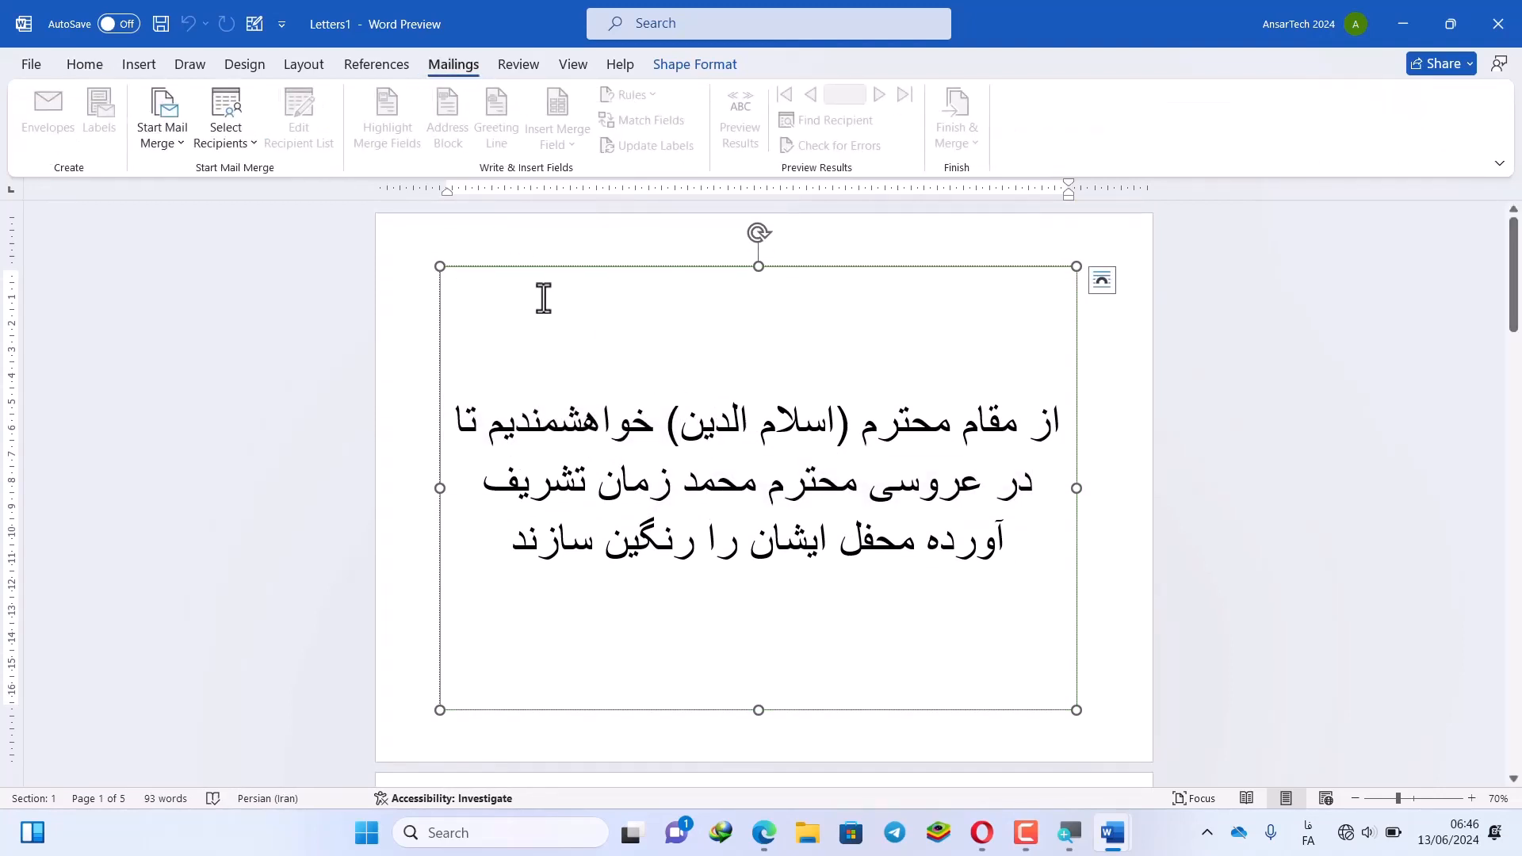